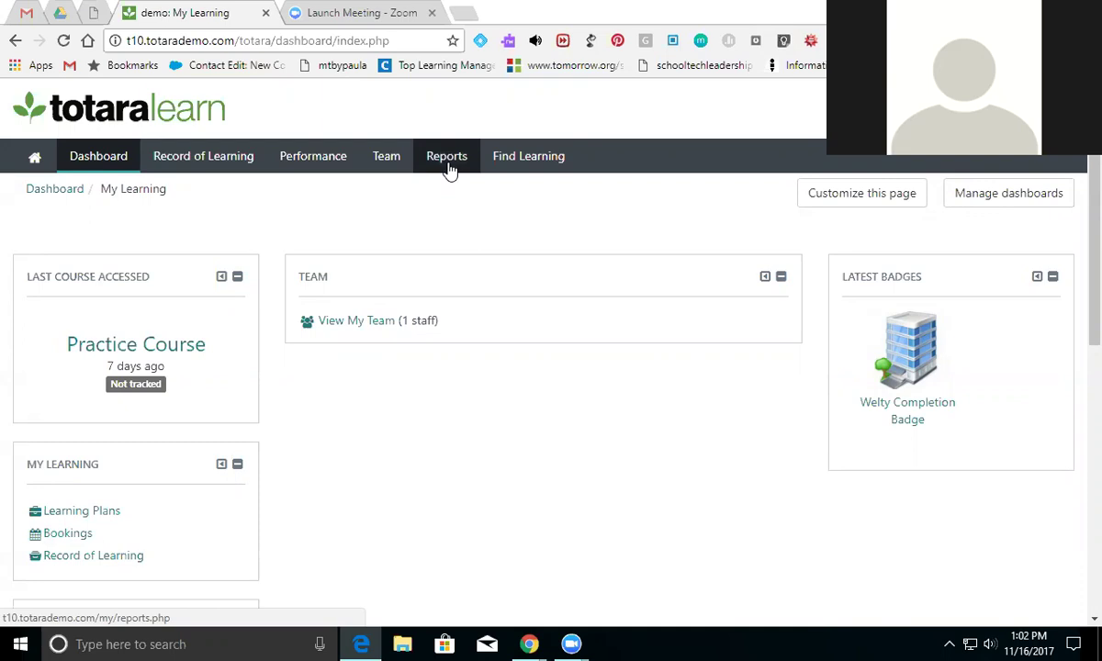
Open the Certification Comparison Bar Chart report from the Reports area and look over its search filters and certification records.
left_click(449, 163)
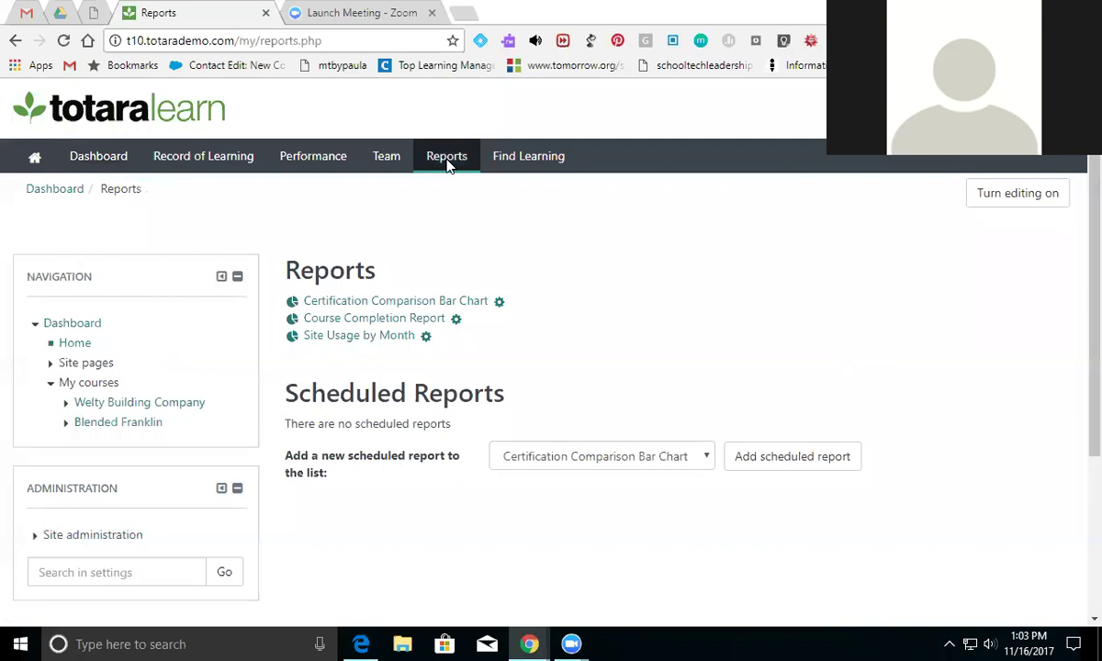
left_click(358, 303)
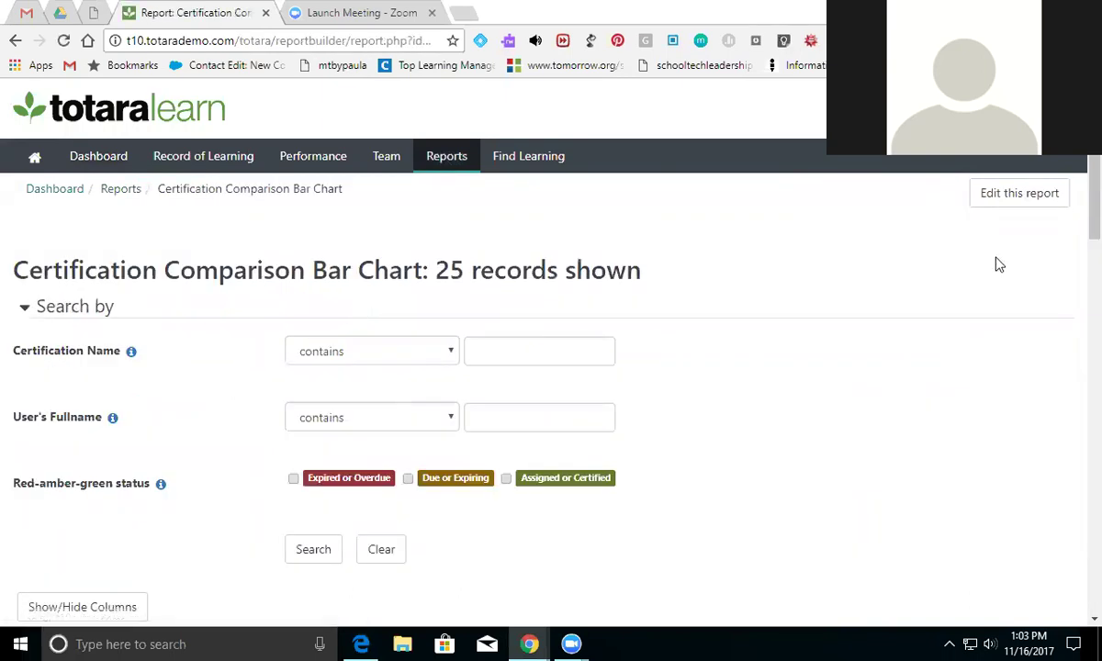
scroll(1076, 217, "down", 1)
scroll(1077, 290, "down", 4)
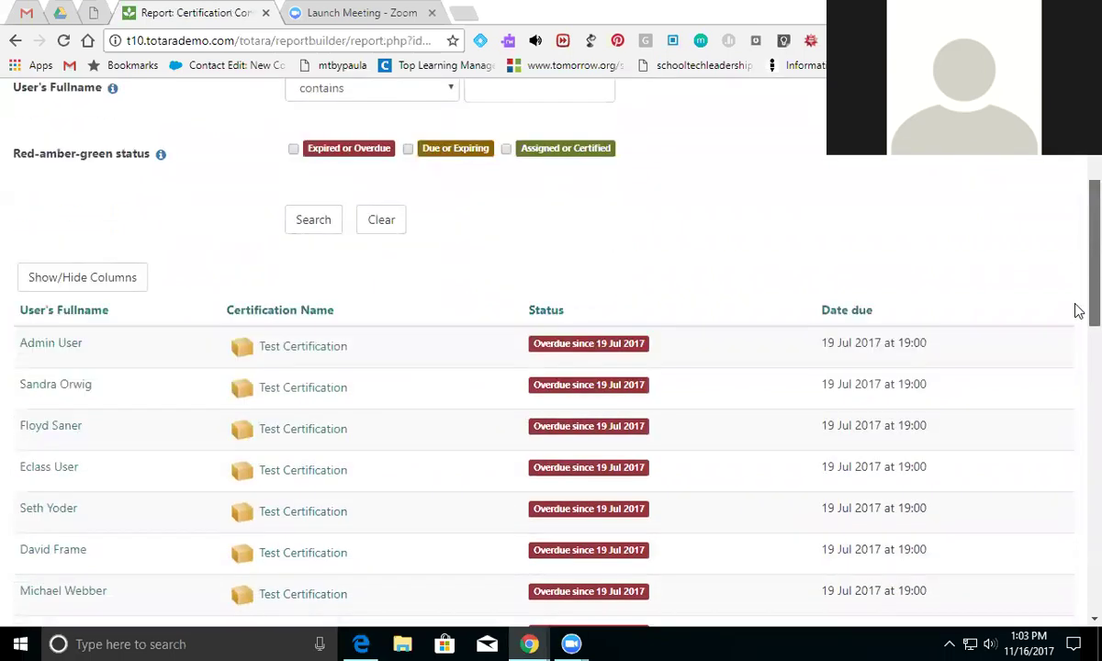
scroll(1078, 318, "down", 2)
scroll(1076, 369, "up", 4)
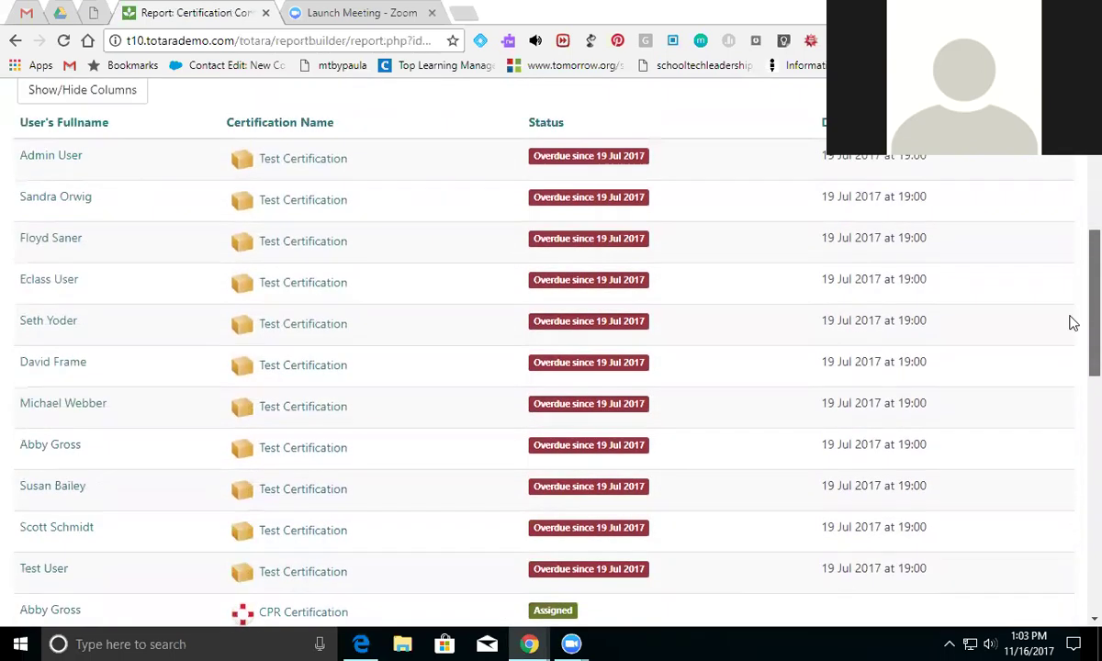
scroll(1064, 273, "up", 1)
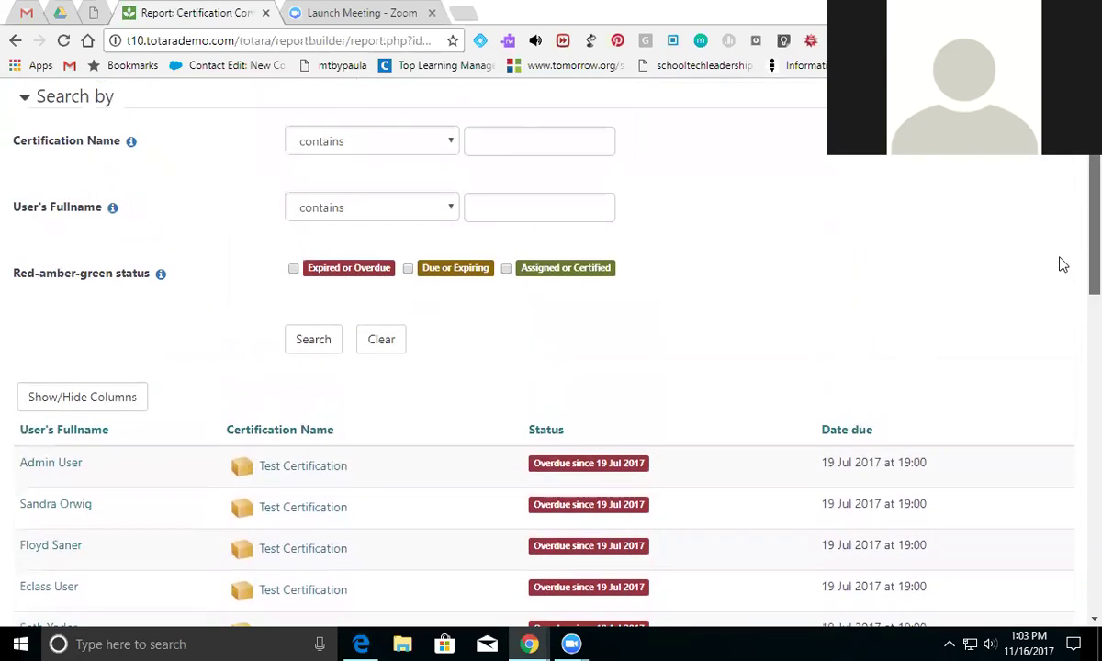
Select and clear the Expired or Overdue status filter, and look through the report's overdue and assigned certification records.
left_click(293, 269)
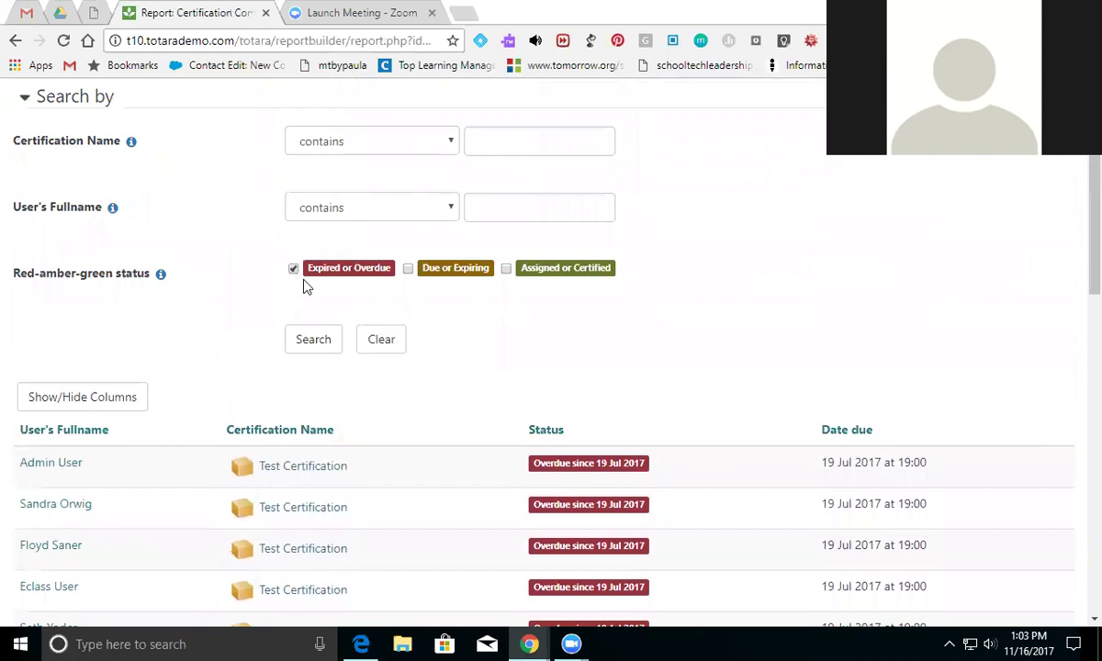
left_click(358, 275)
scroll(806, 265, "down", 15)
scroll(806, 265, "up", 5)
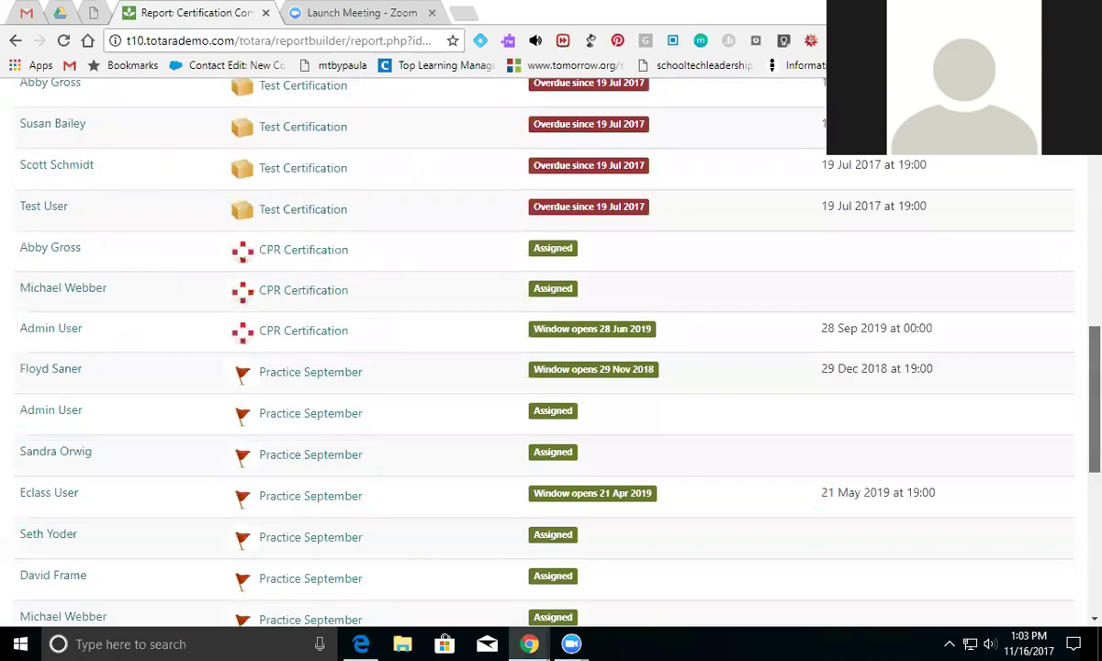
scroll(551, 349, "up", 10)
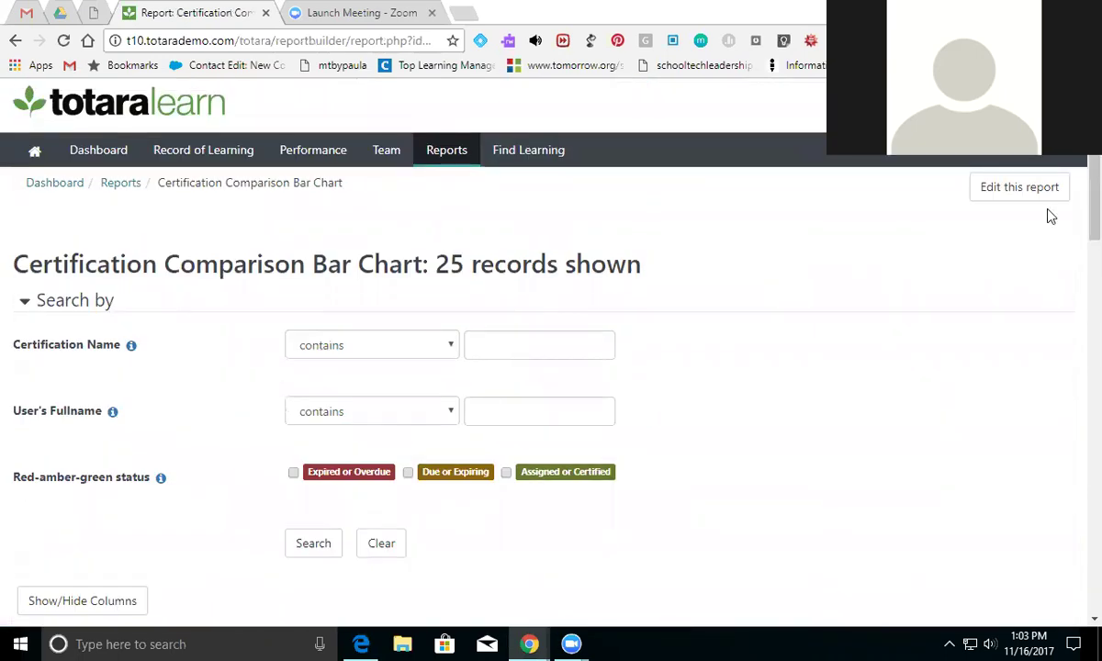
Go back to the reports list and open the Report builder general settings in the site administration.
left_click(441, 158)
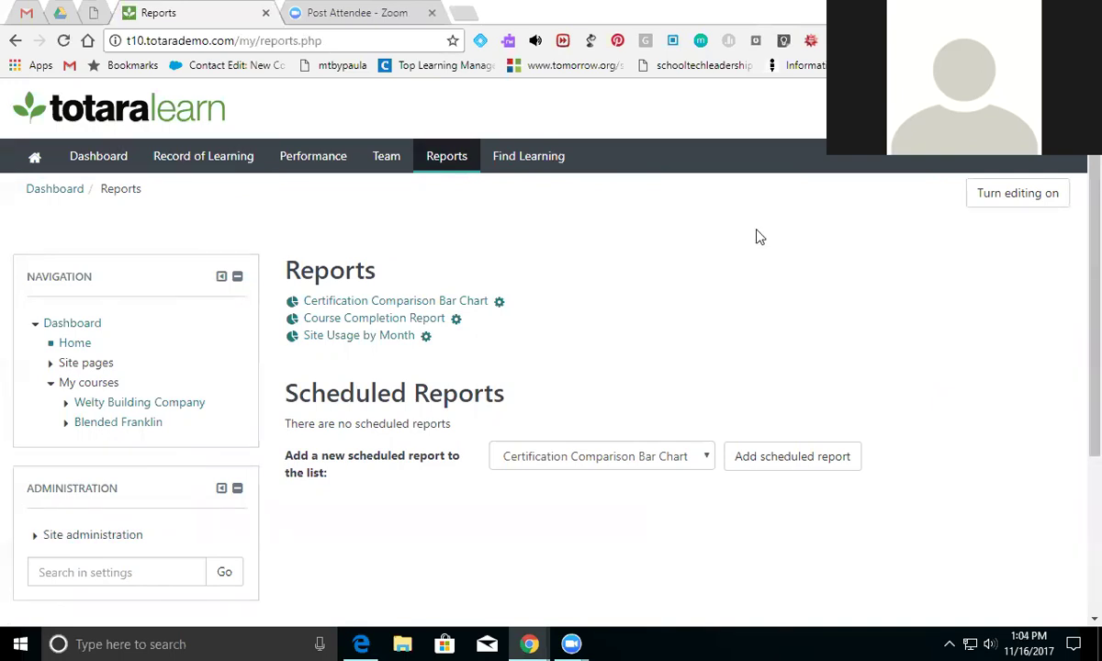
scroll(1075, 233, "down", 3)
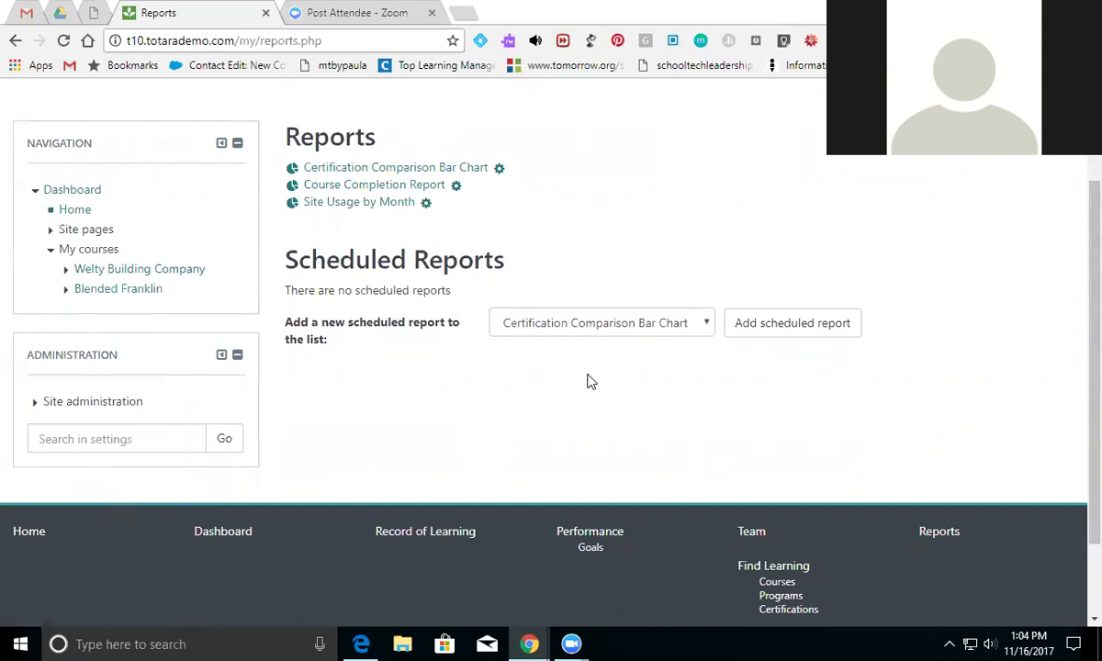
left_click(76, 405)
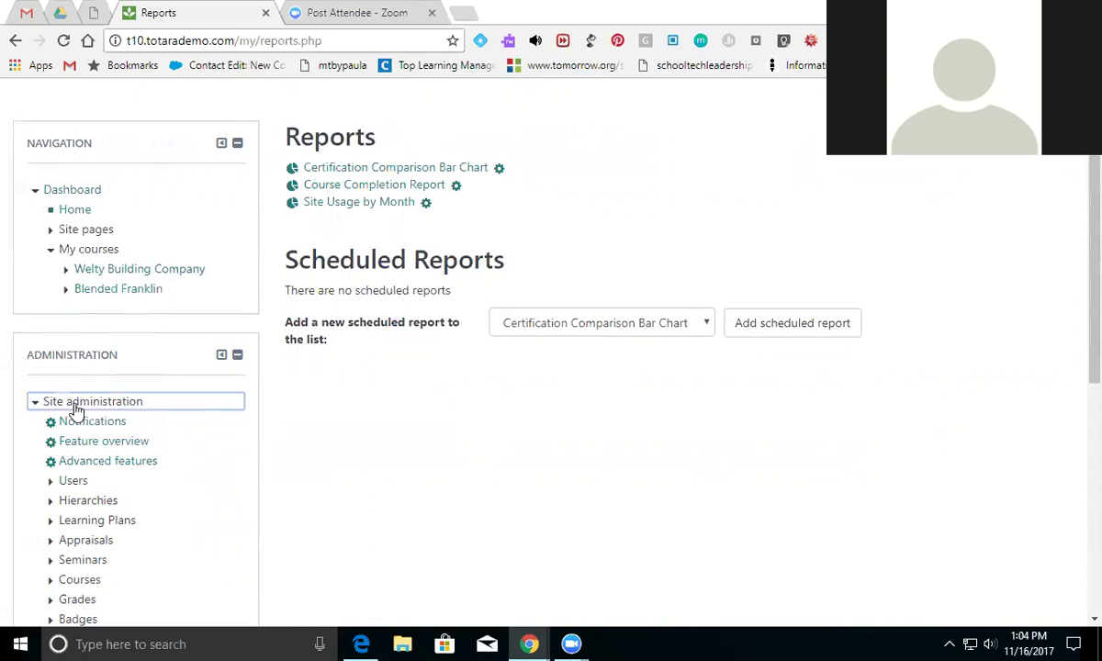
scroll(1075, 237, "down", 4)
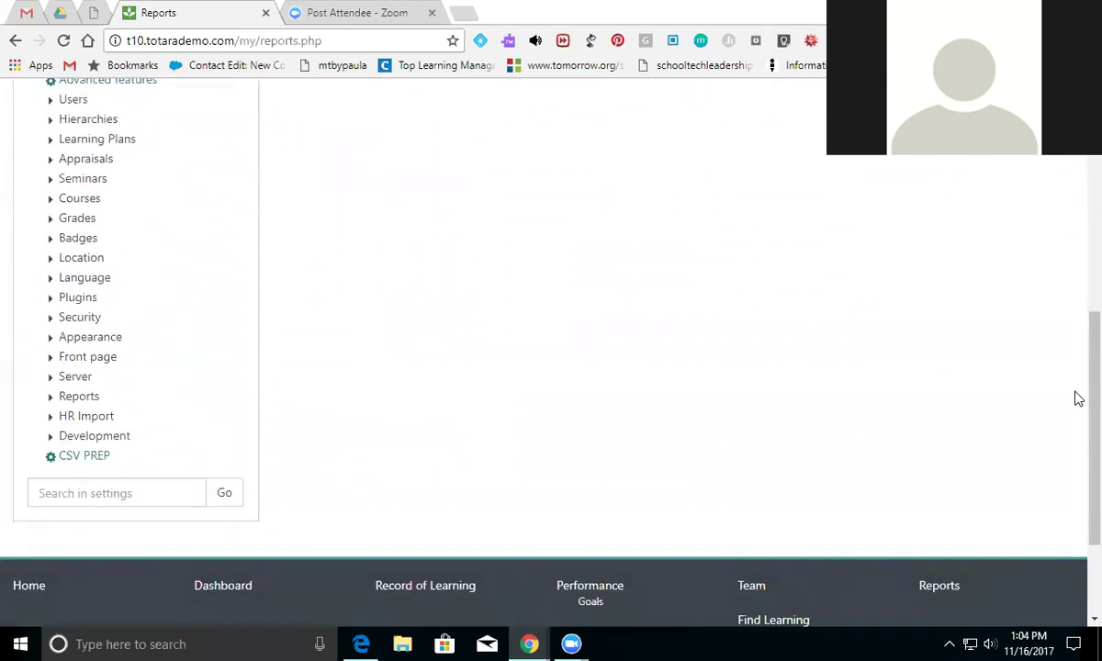
left_click(79, 397)
left_click(92, 418)
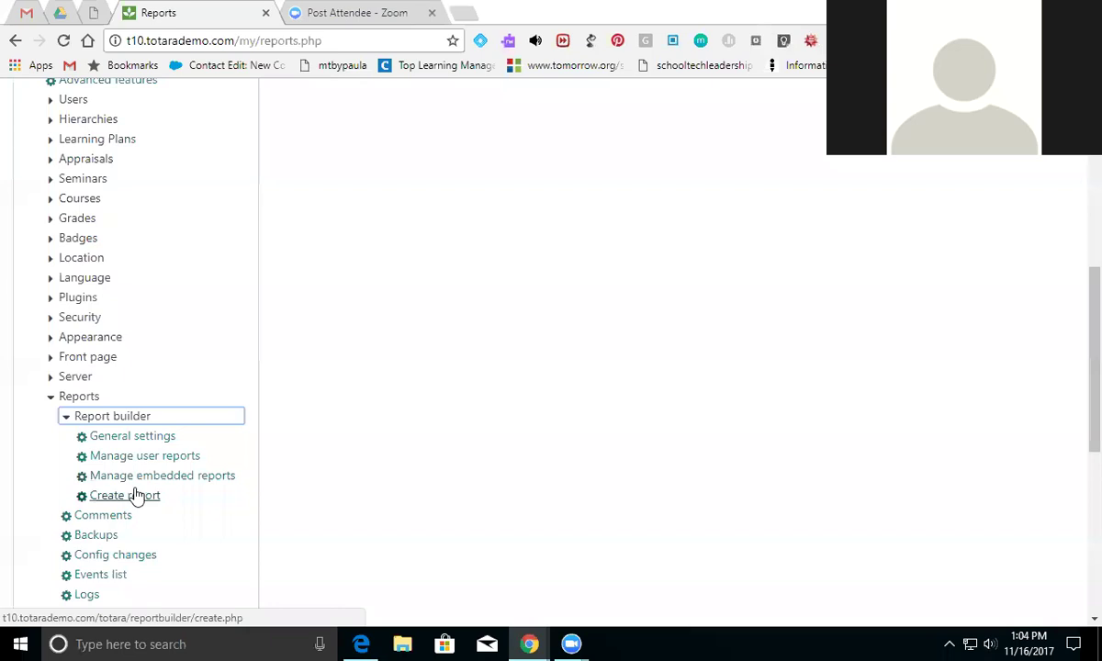
left_click(134, 441)
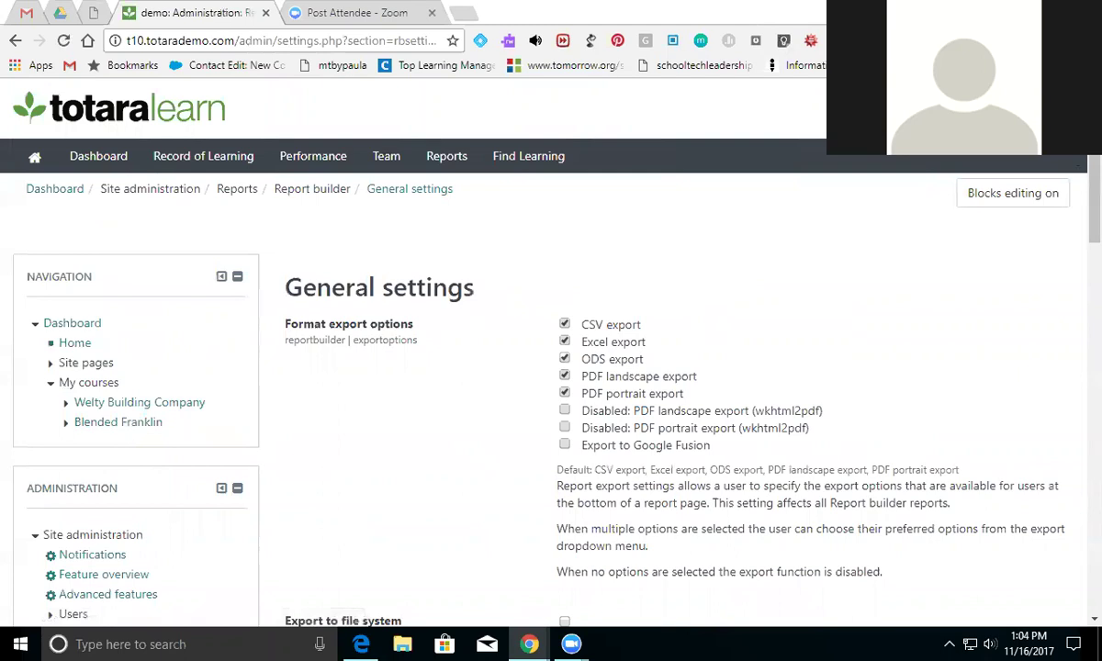
Examine the Report builder general settings, including export formats, file system export, financial year start, global restrictions and initial display options.
scroll(551, 395, "down", 3)
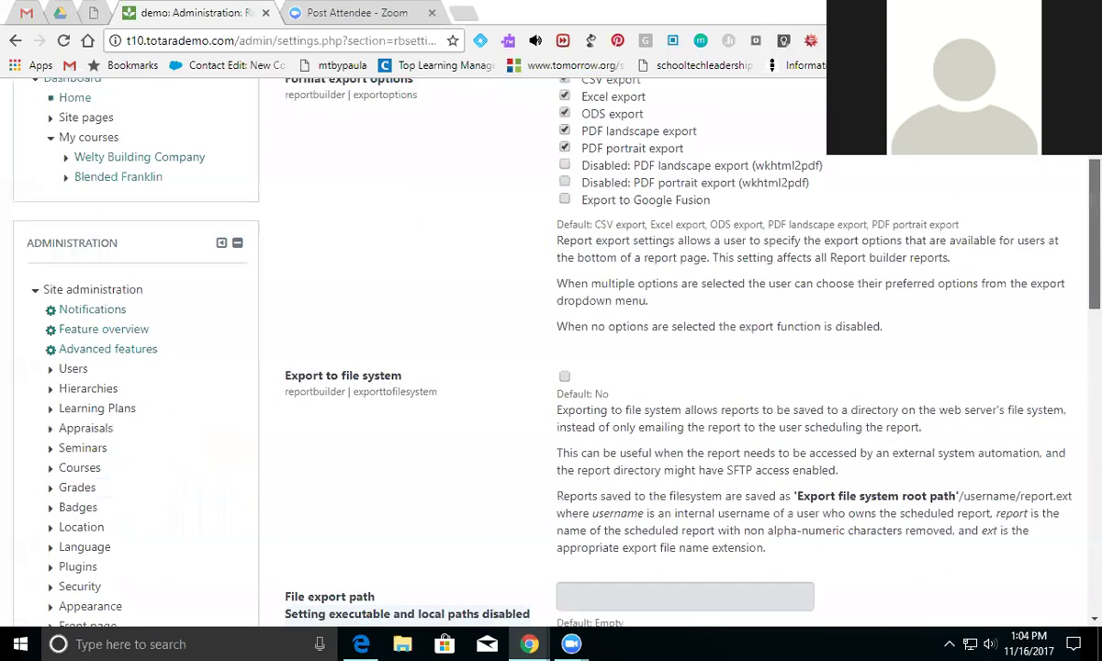
scroll(551, 395, "down", 1)
scroll(551, 395, "down", 2)
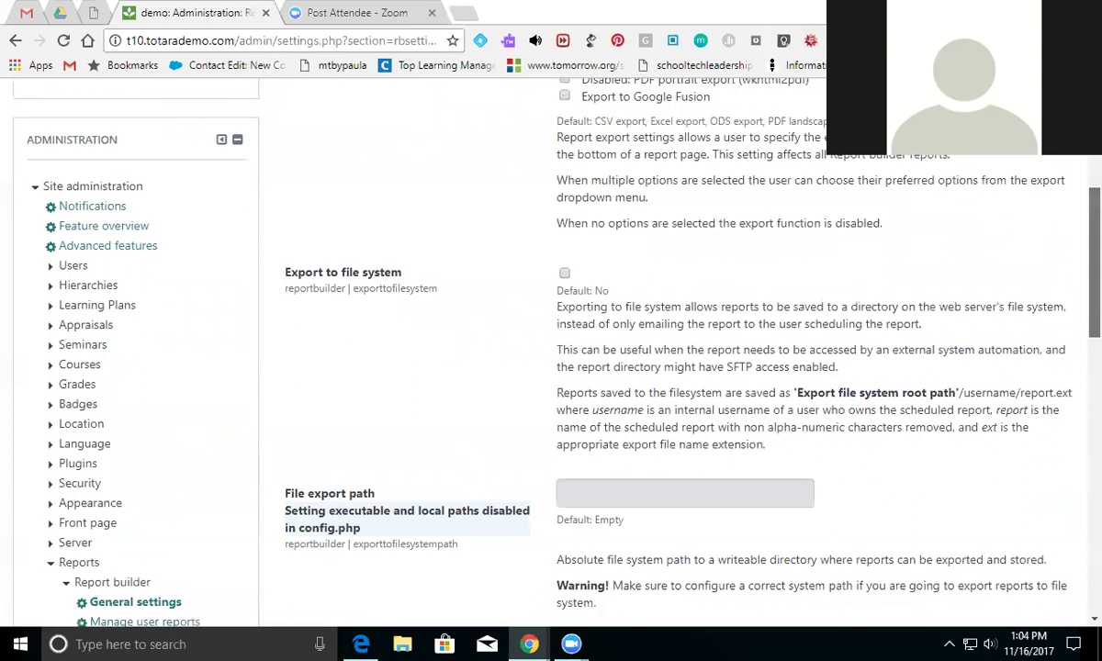
scroll(551, 395, "down", 3)
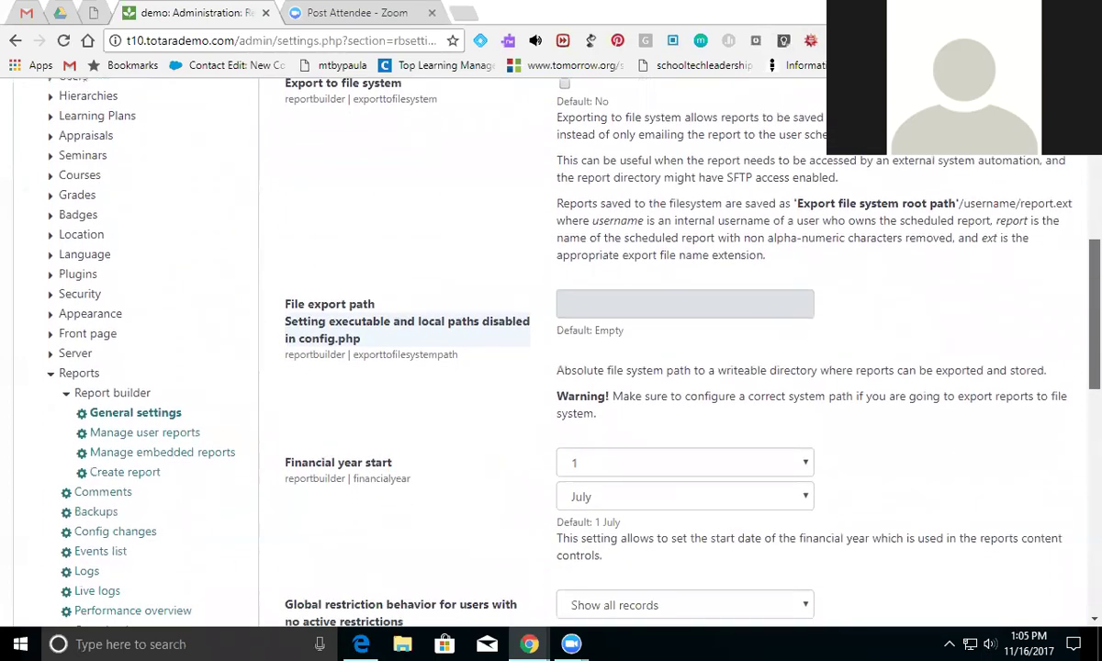
scroll(551, 395, "down", 3)
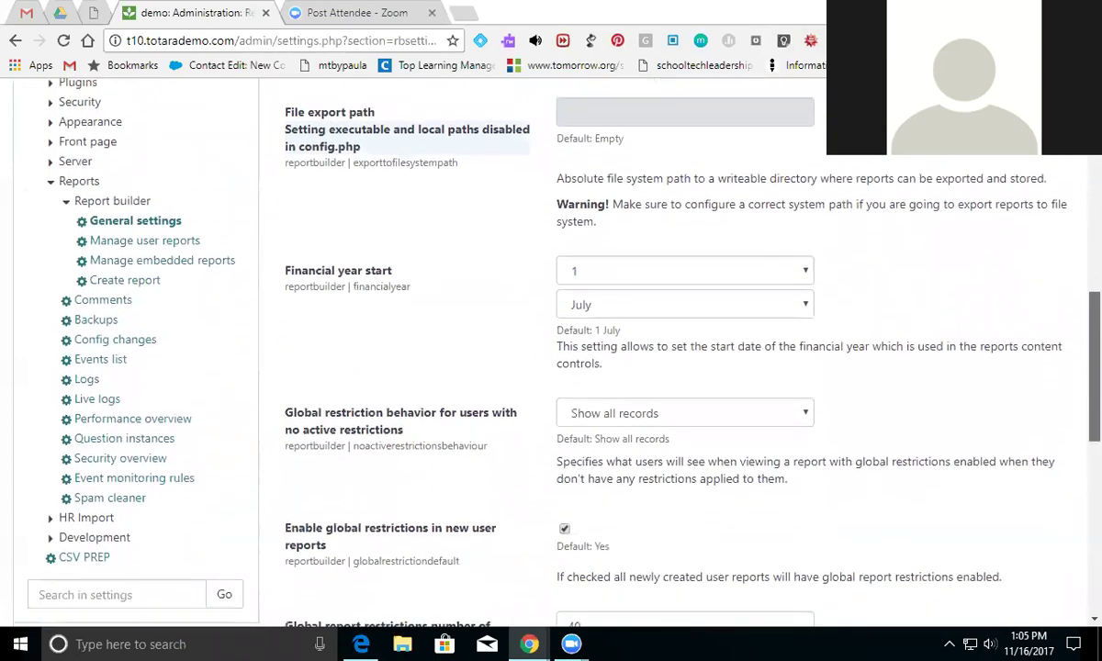
scroll(551, 395, "down", 2)
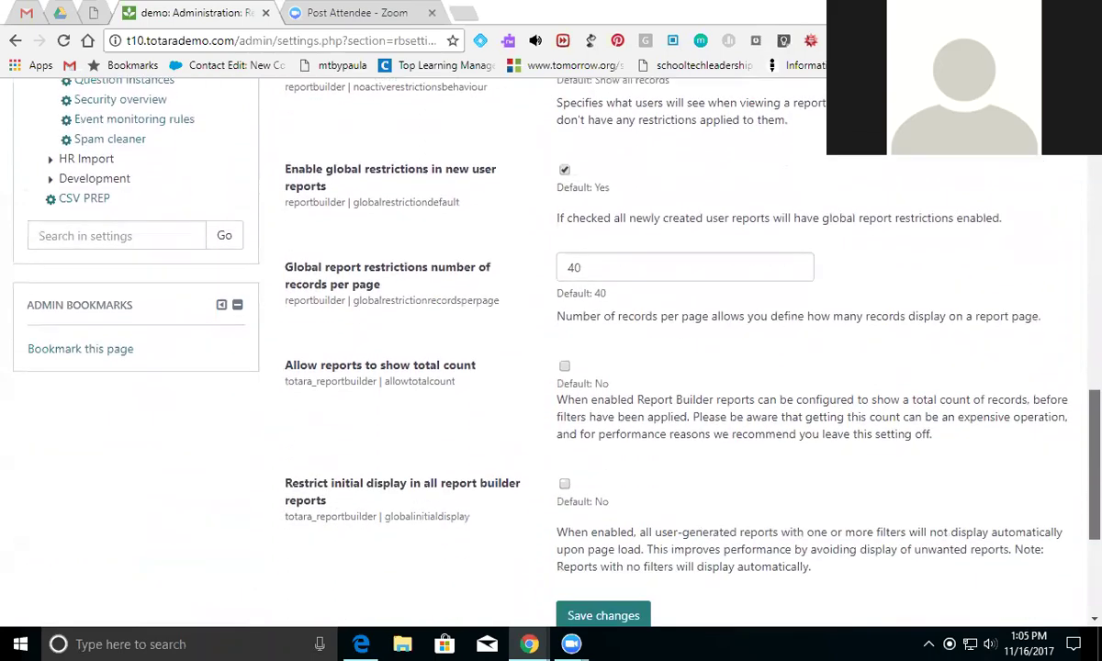
scroll(551, 395, "up", 3)
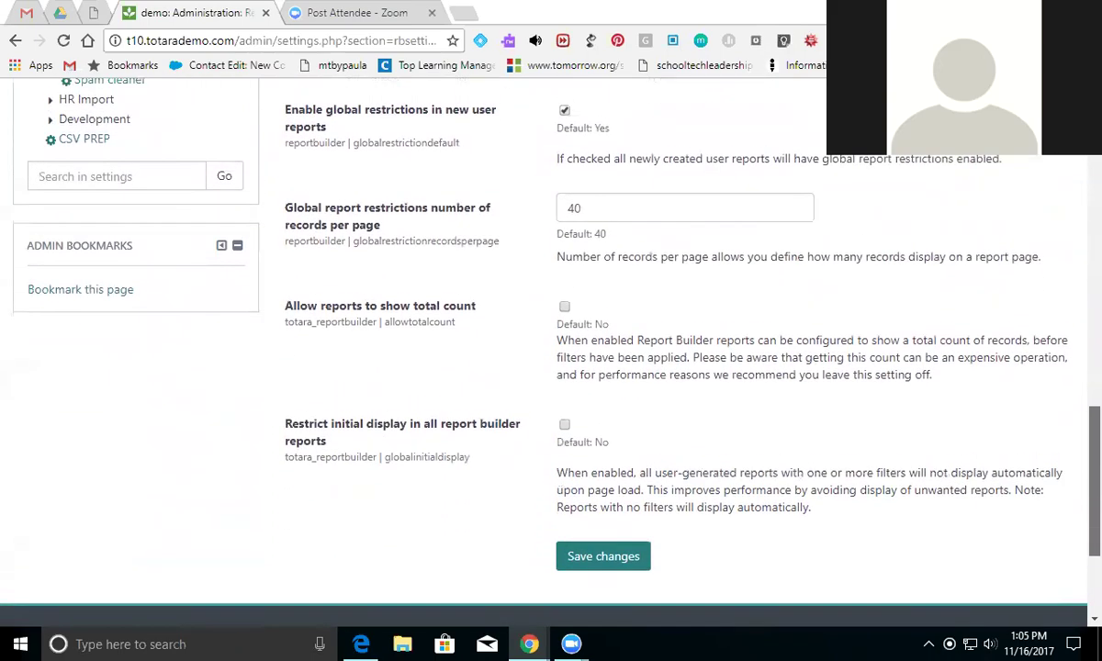
scroll(551, 394, "down", 1)
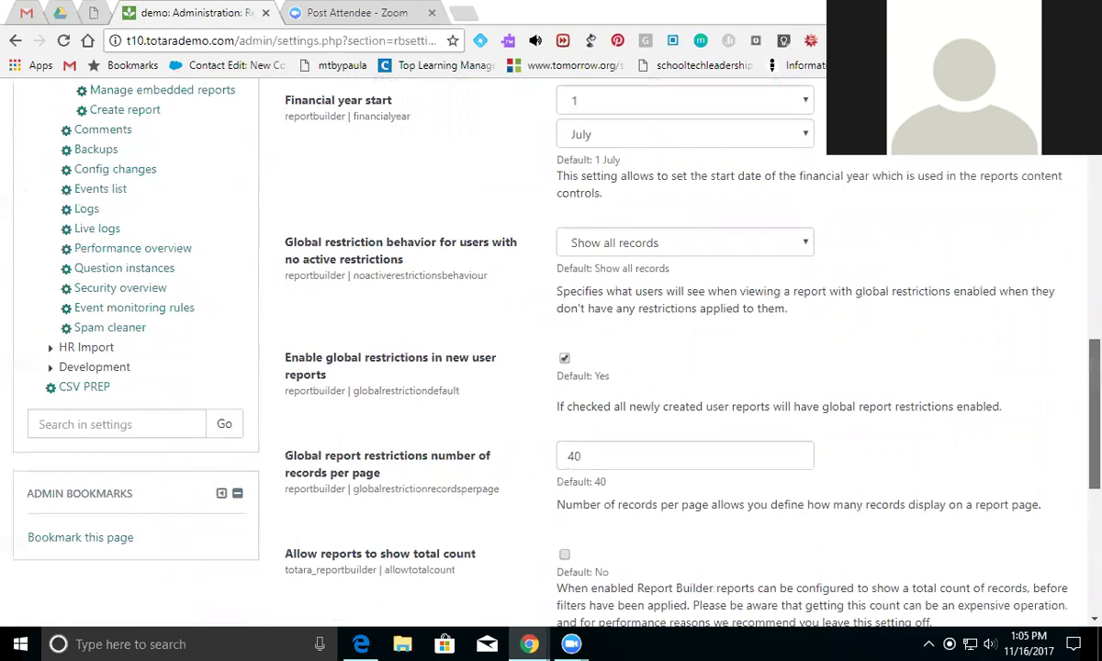
scroll(551, 395, "up", 5)
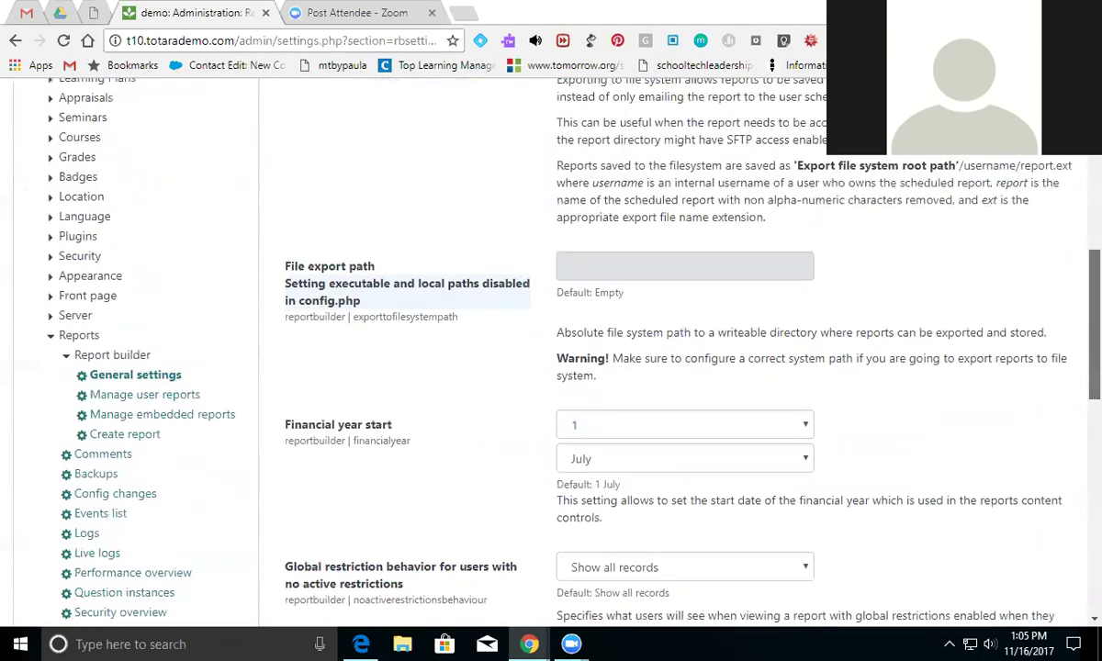
scroll(551, 395, "up", 5)
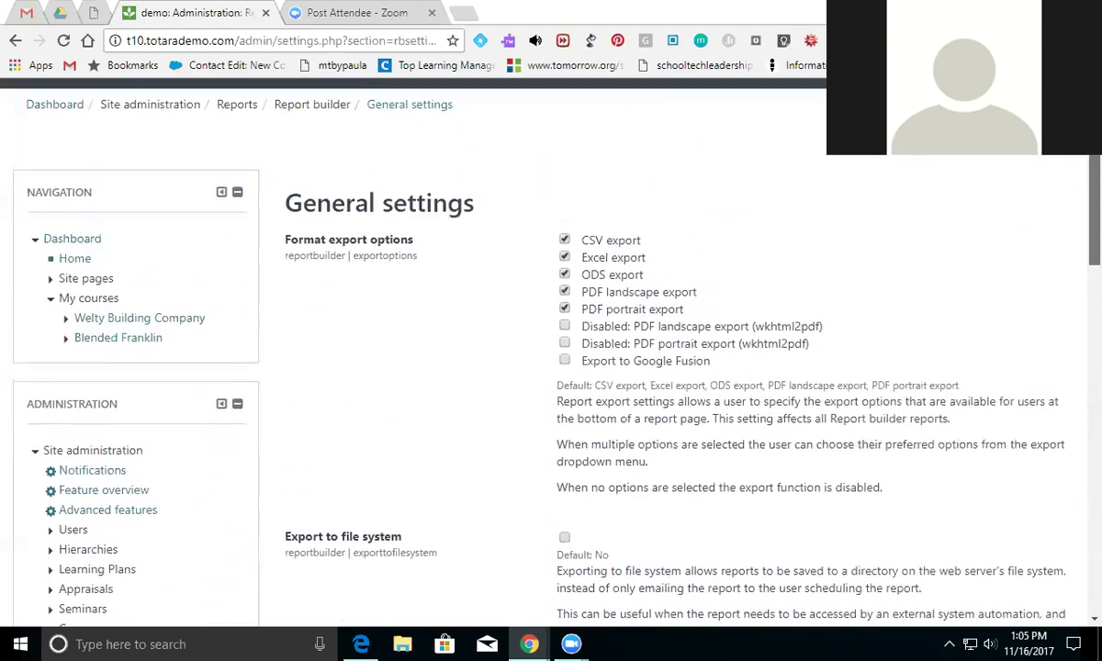
scroll(551, 367, "down", 1)
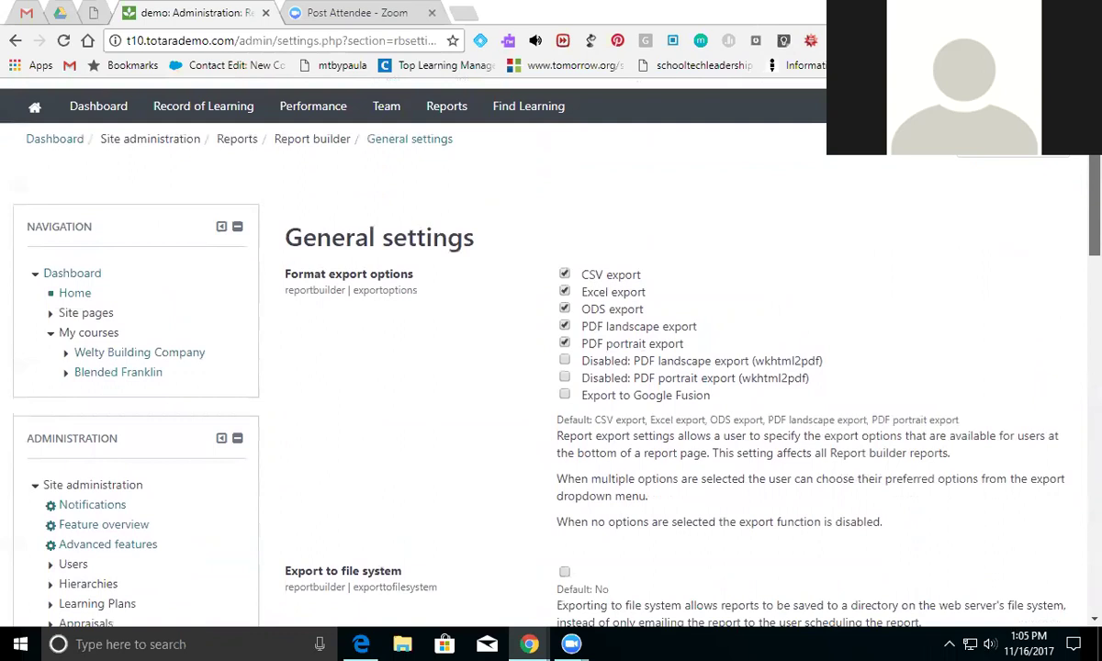
scroll(551, 368, "down", 1)
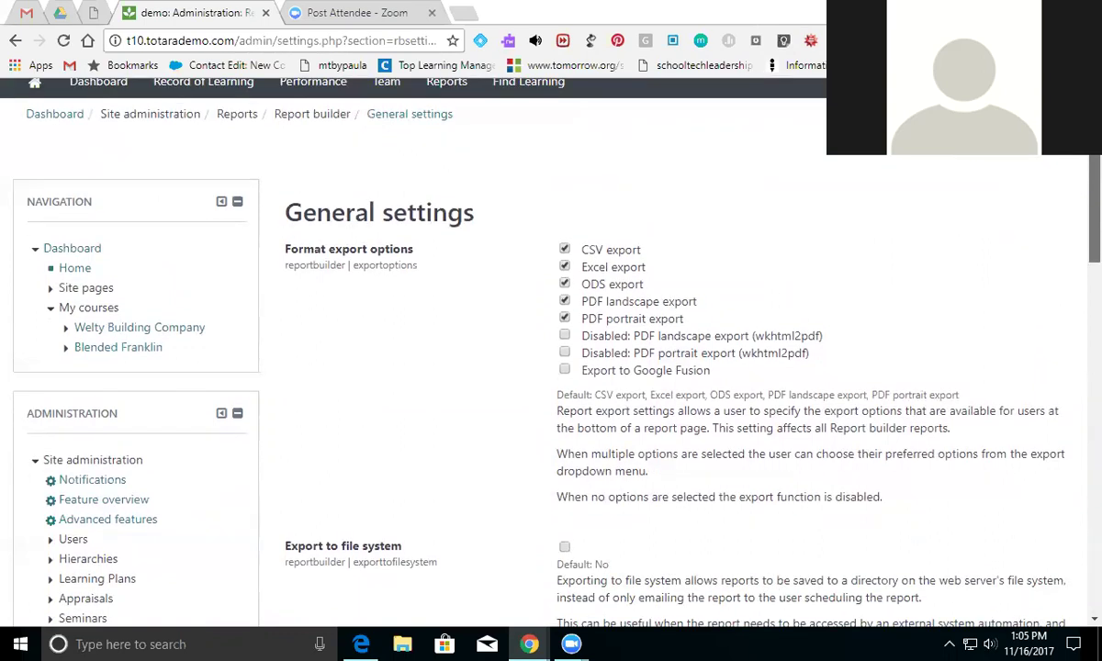
scroll(551, 368, "down", 3)
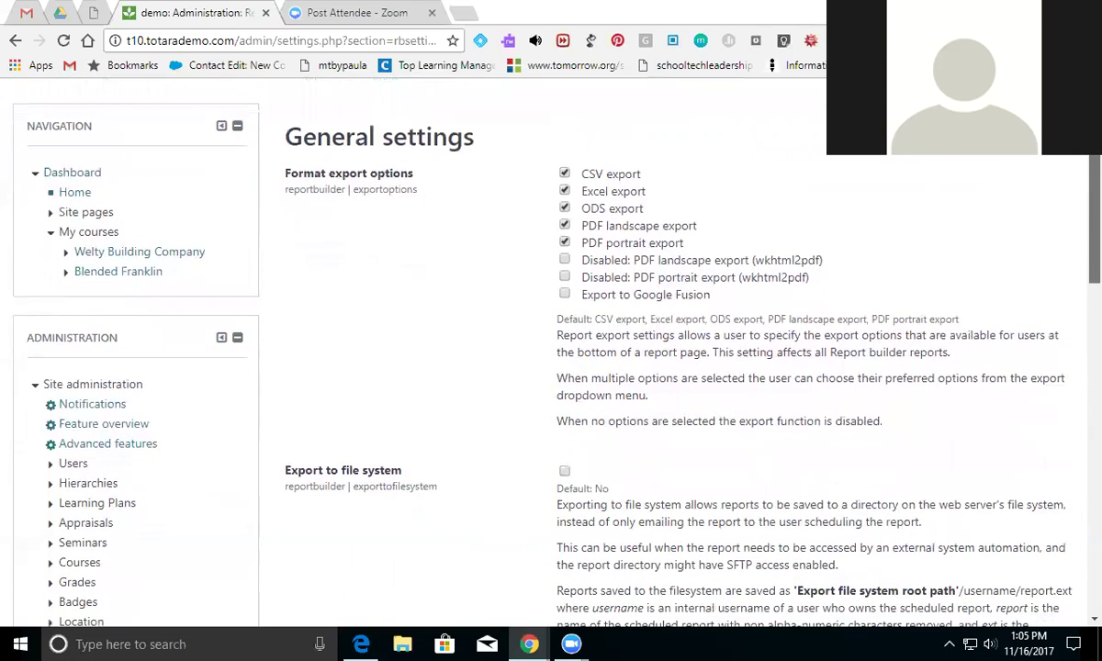
scroll(1052, 257, "down", 7)
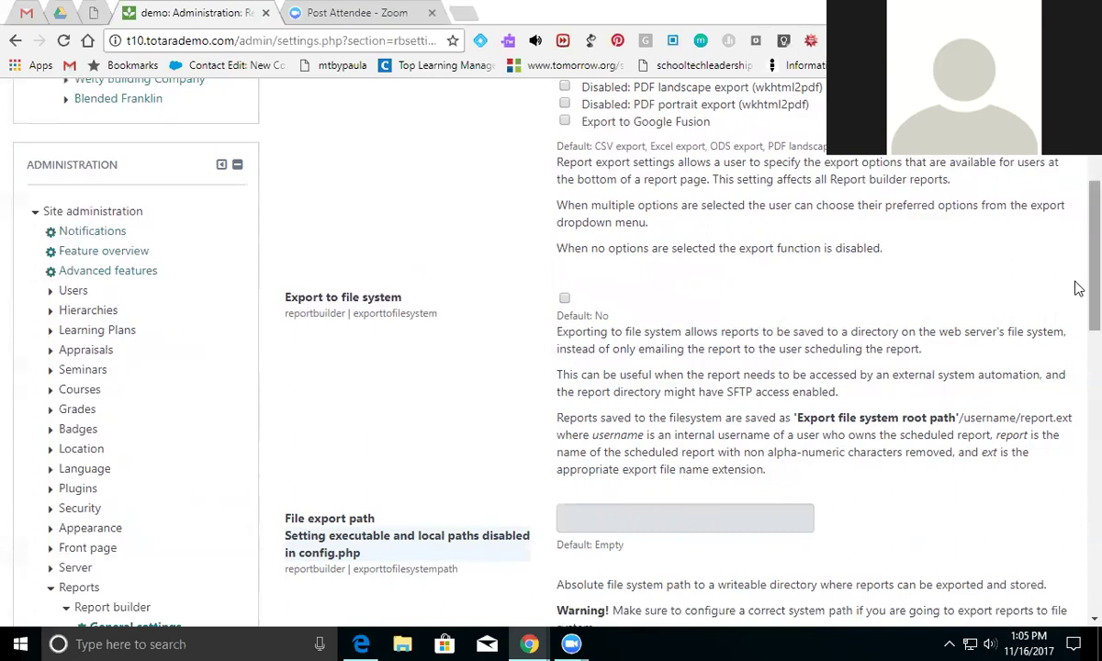
scroll(1073, 294, "down", 4)
scroll(1073, 294, "down", 1)
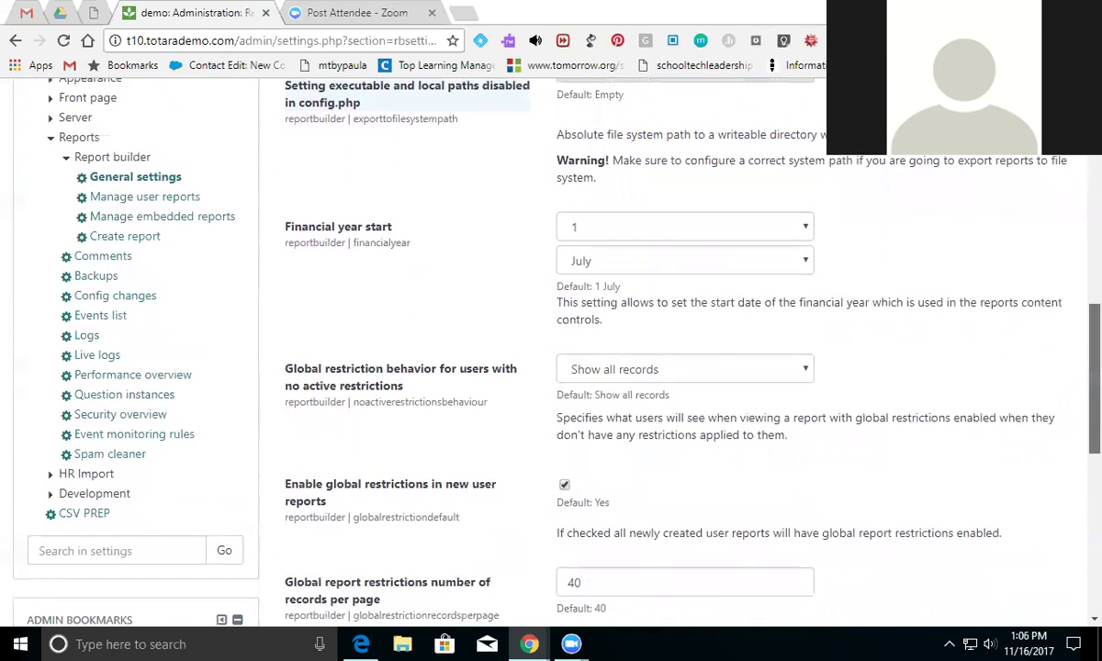
Open the Manage user reports page and look over the listed reports, their sources, available actions and export option.
left_click(166, 197)
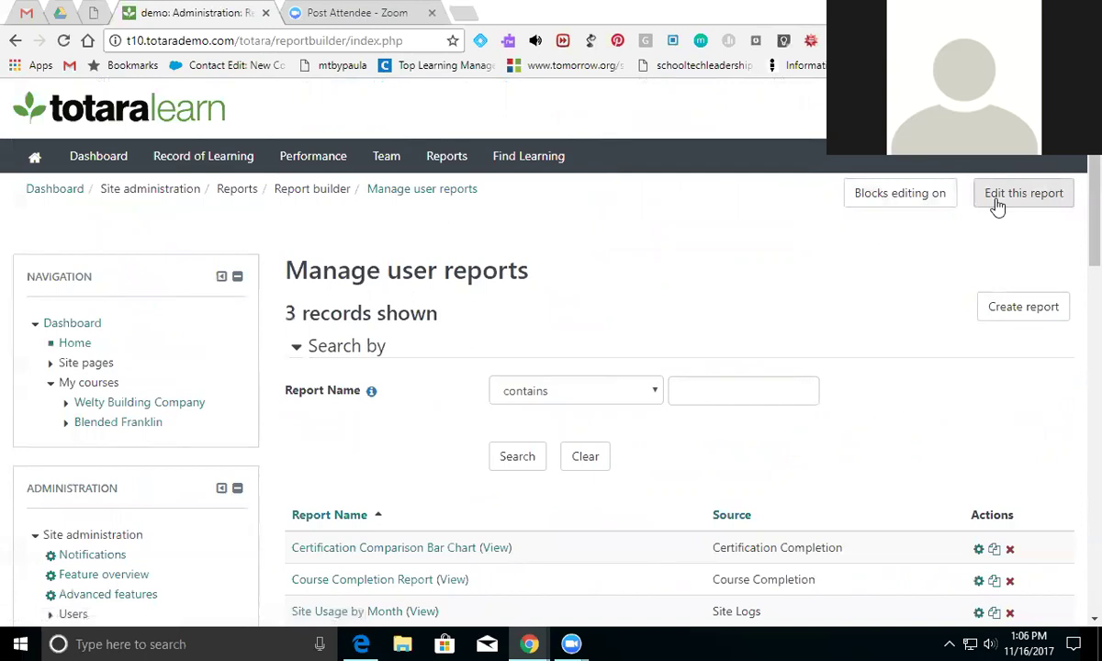
scroll(1076, 193, "down", 3)
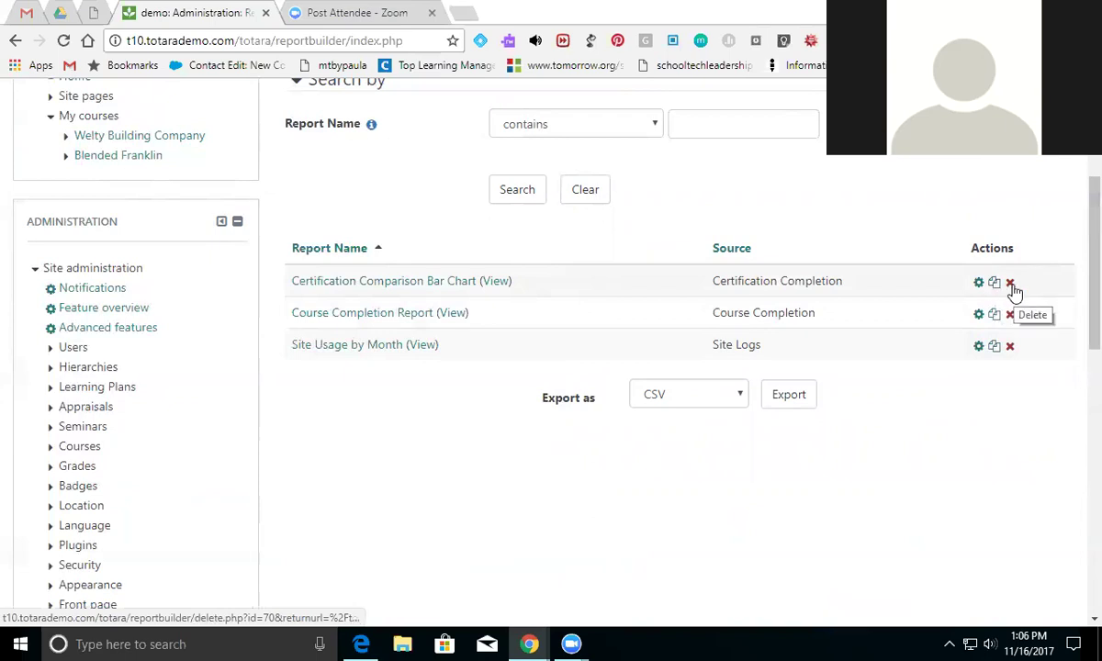
scroll(1077, 295, "down", 1)
scroll(1077, 295, "down", 1)
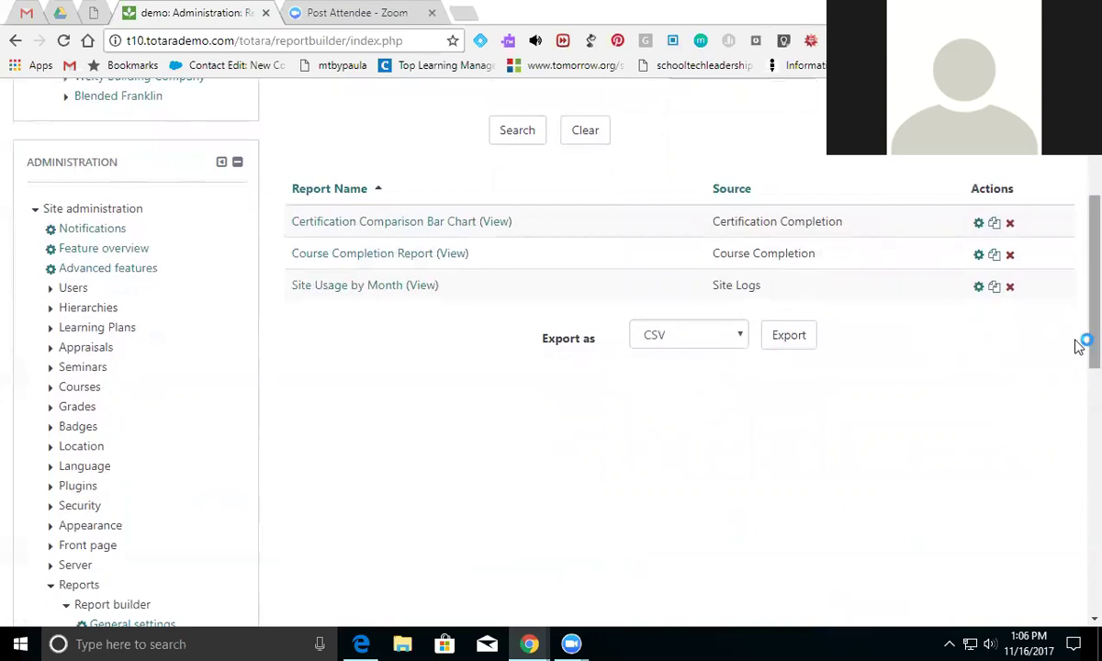
scroll(1079, 349, "down", 1)
scroll(1078, 349, "up", 1)
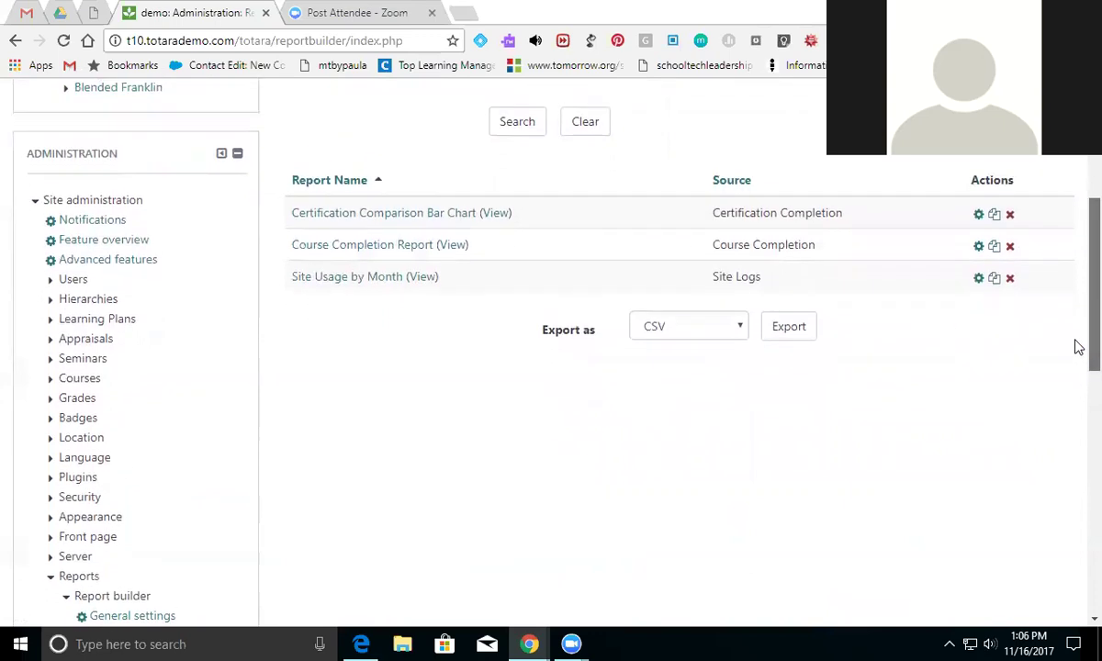
Open the Manage embedded reports page and look through the list of embedded reports and their sources.
scroll(1079, 349, "down", 3)
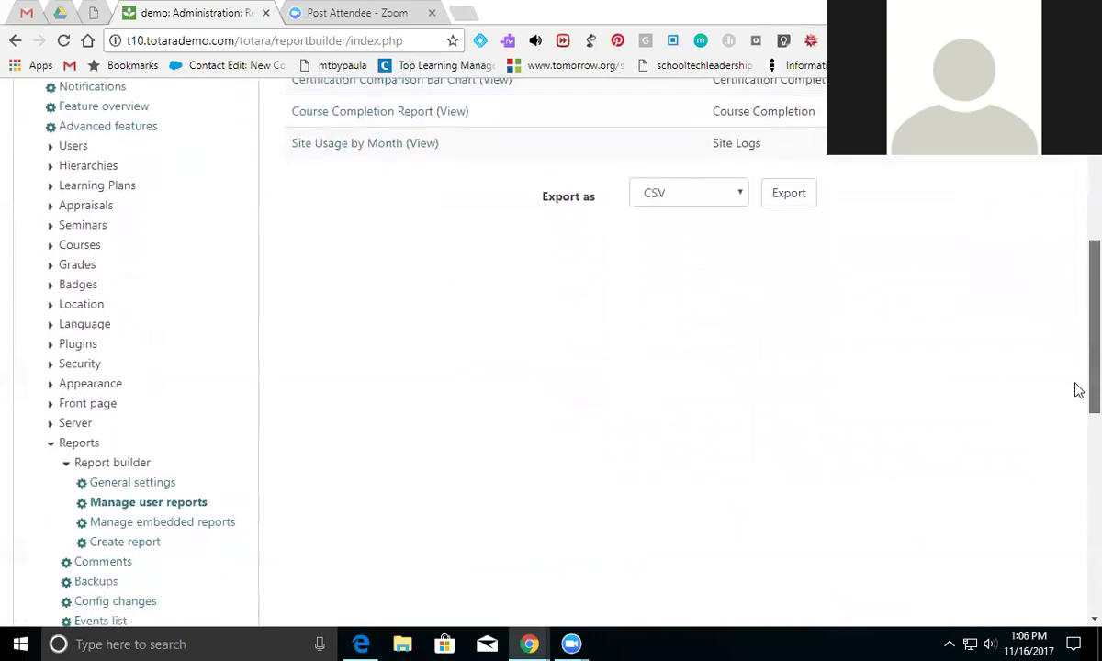
left_click(204, 530)
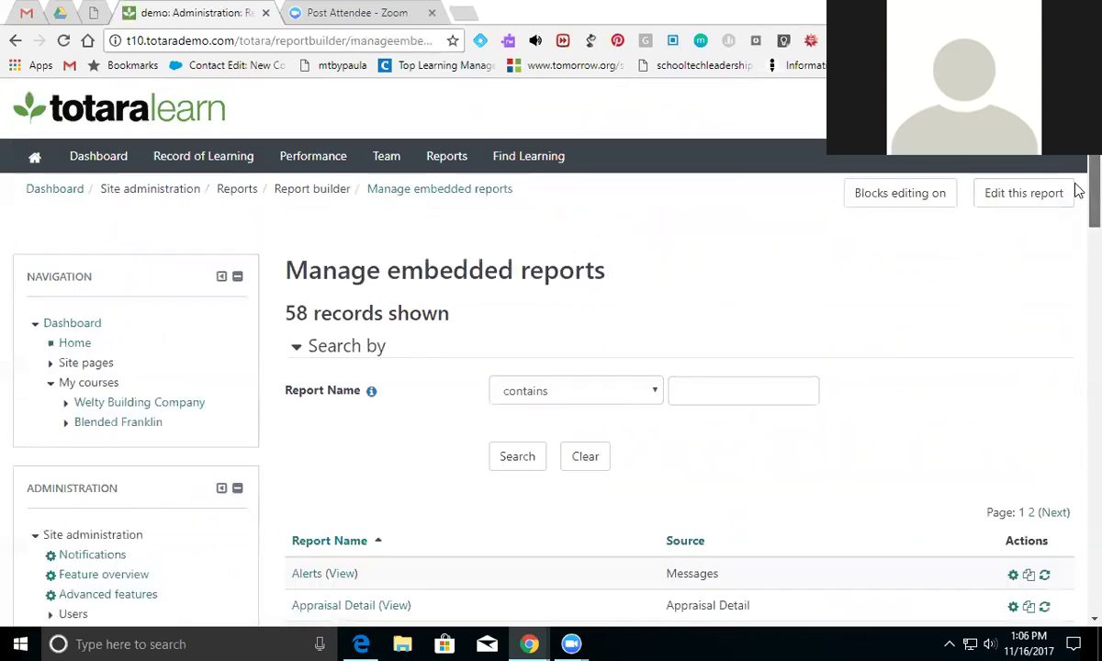
scroll(1079, 190, "down", 6)
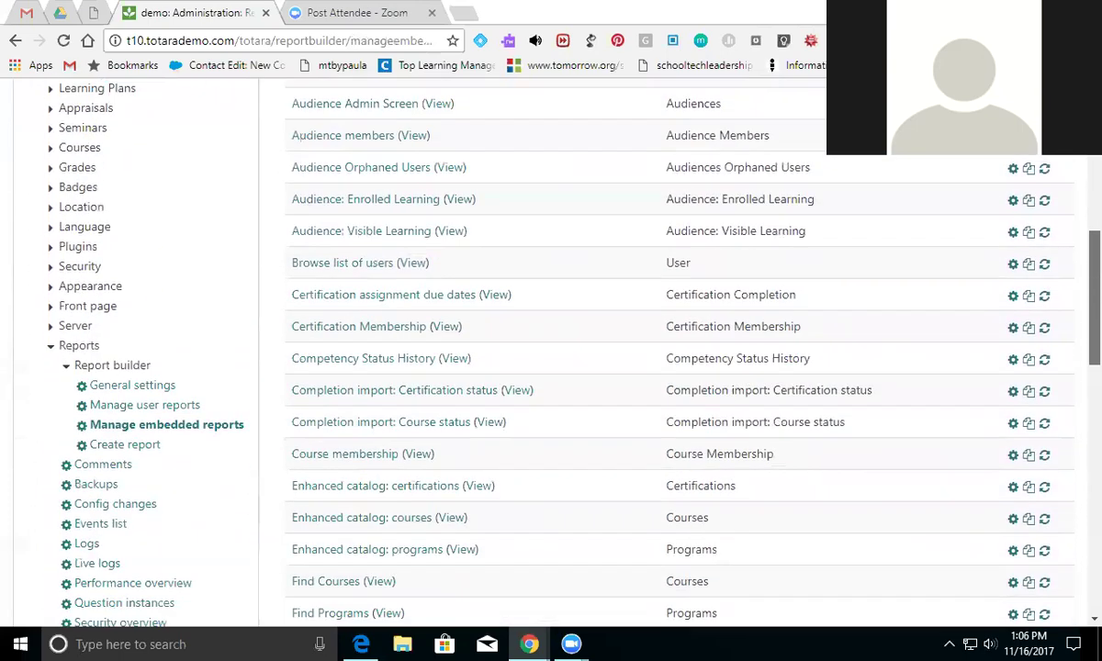
Examine the embedded reports from Alerts through Record of Learning: Objectives, including their sources and available actions.
scroll(679, 358, "down", 7)
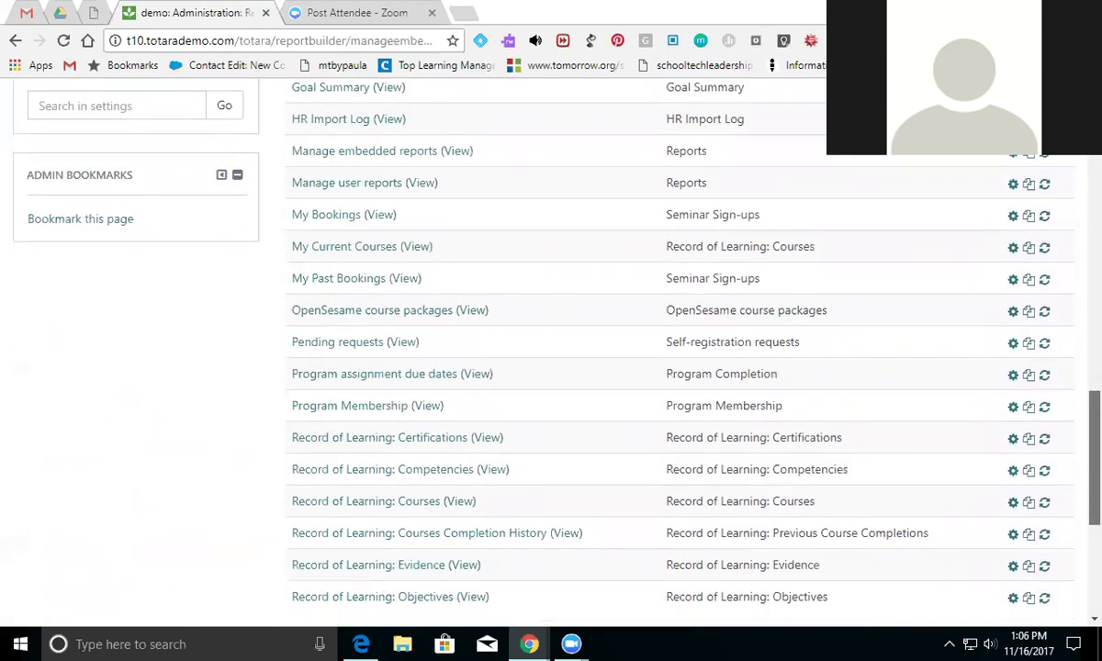
scroll(679, 359, "down", 2)
scroll(680, 359, "up", 1)
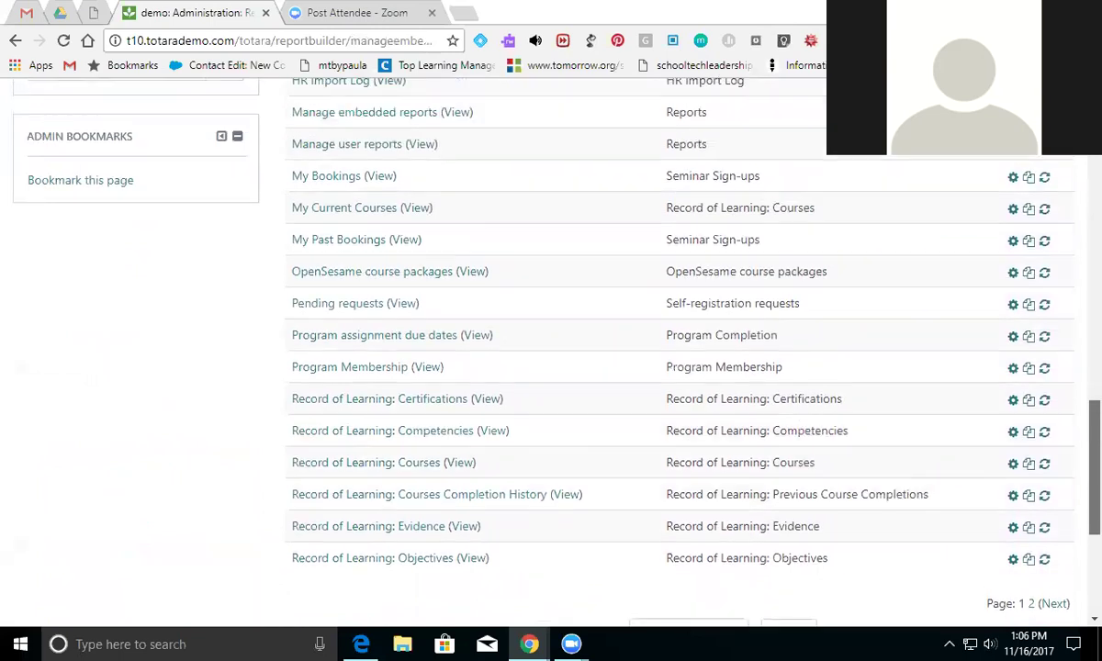
scroll(679, 358, "up", 8)
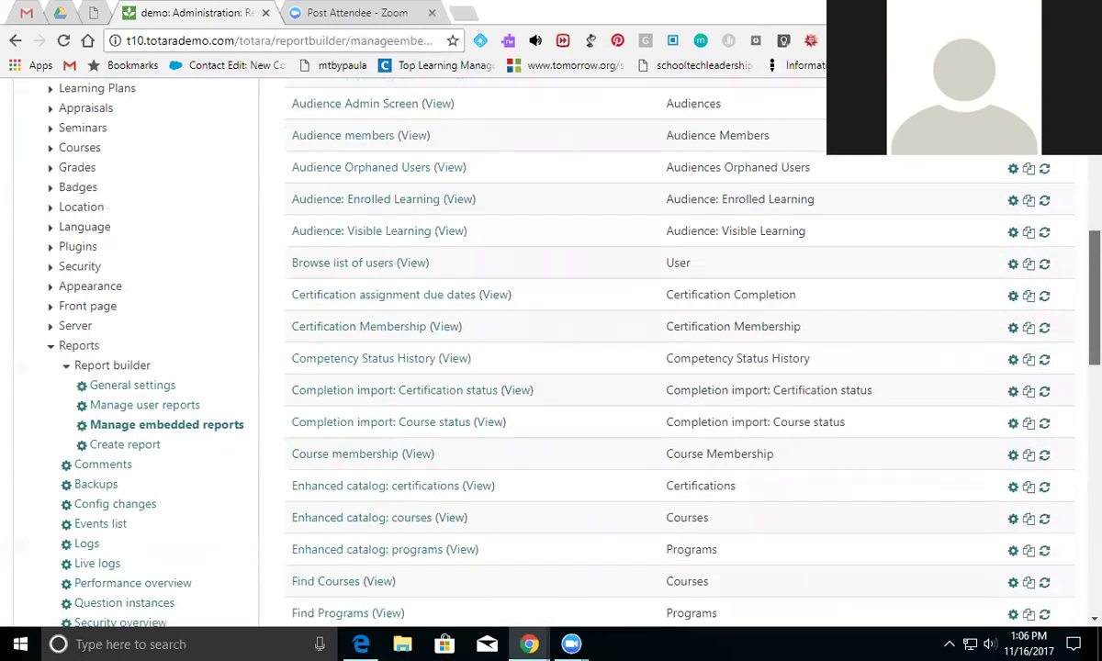
scroll(679, 358, "up", 3)
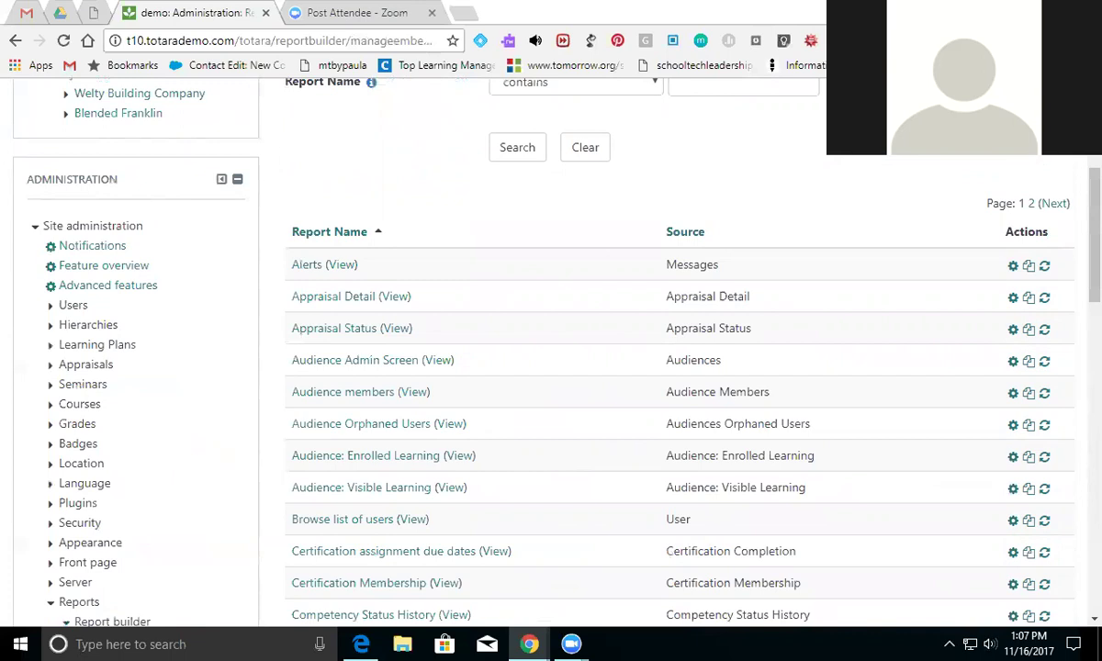
scroll(1078, 258, "down", 2)
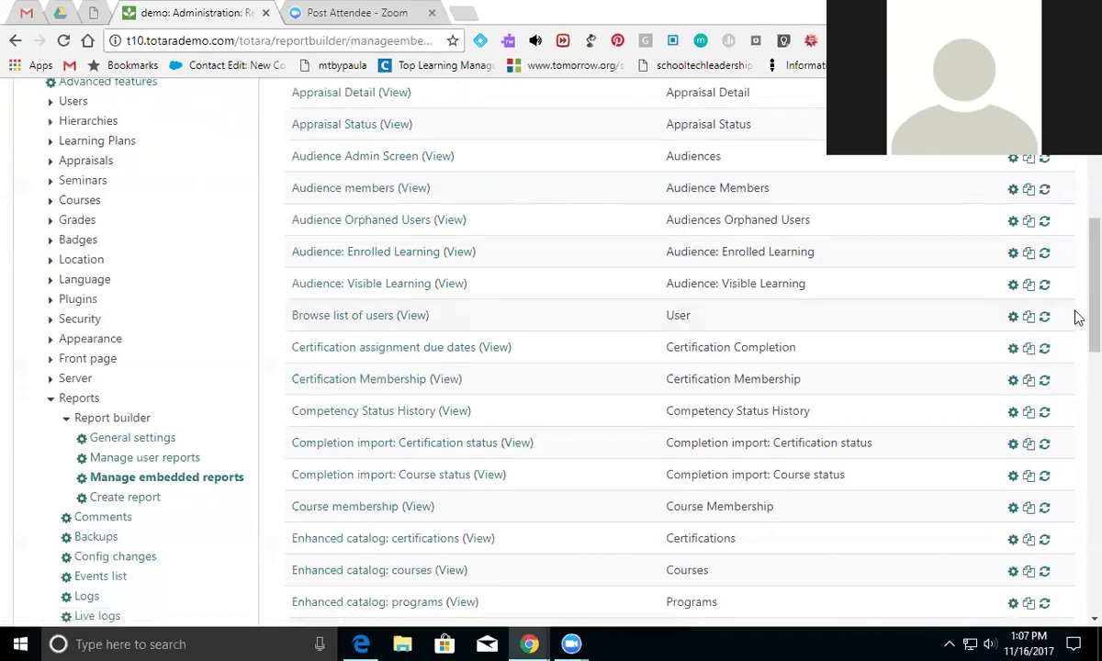
scroll(1076, 326, "down", 2)
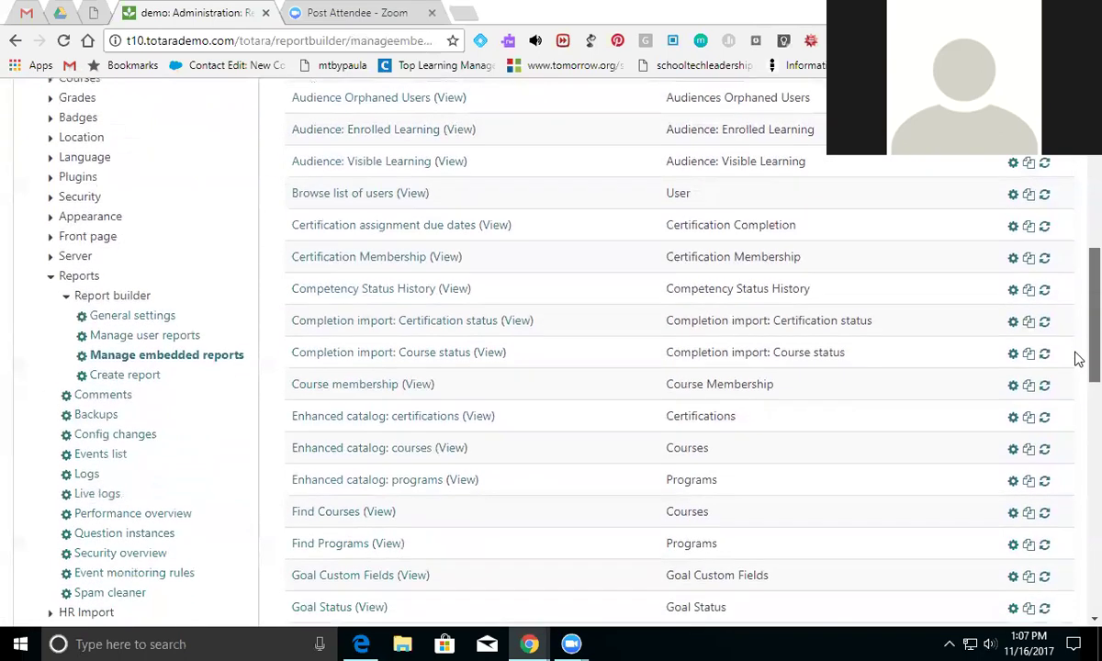
scroll(1078, 358, "up", 4)
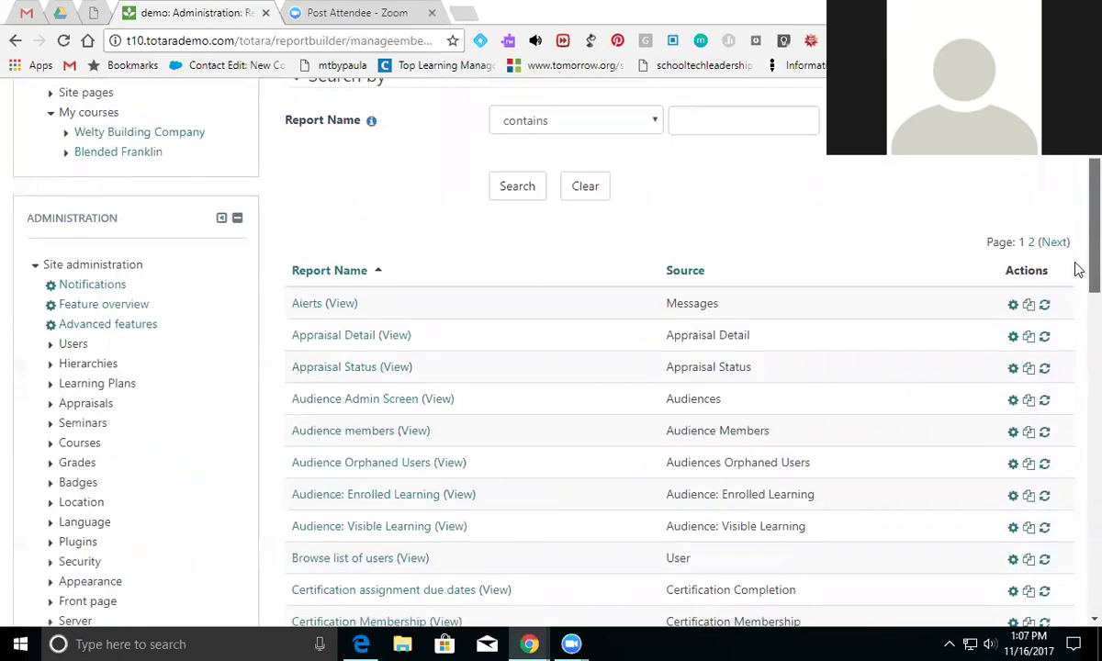
scroll(1079, 268, "down", 3)
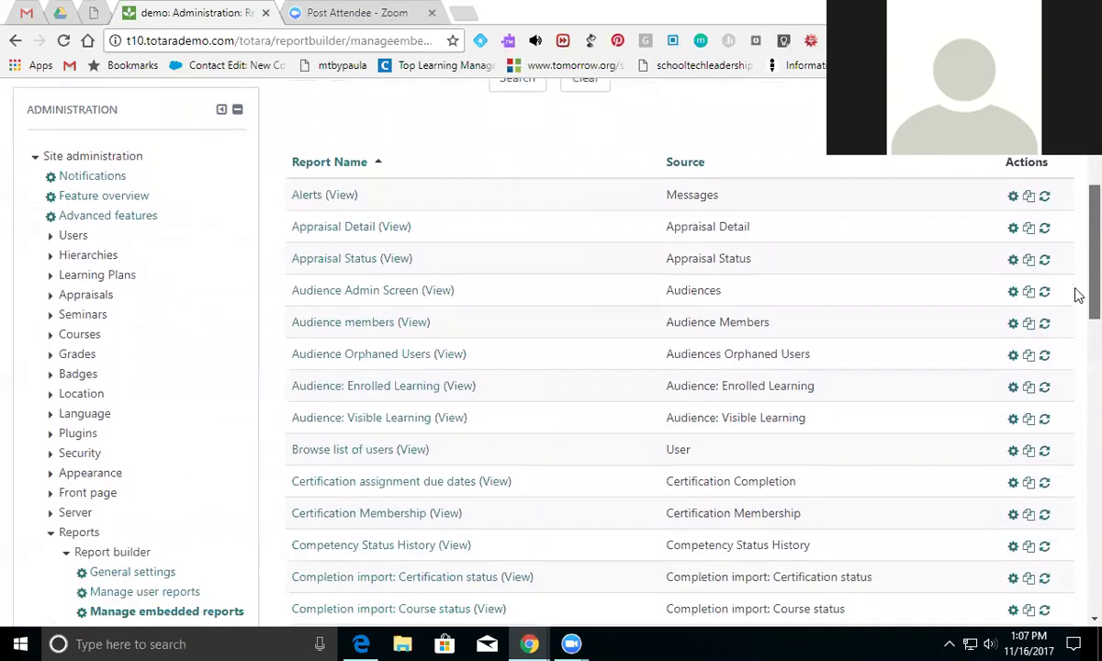
scroll(1076, 460, "down", 8)
scroll(1074, 533, "up", 2)
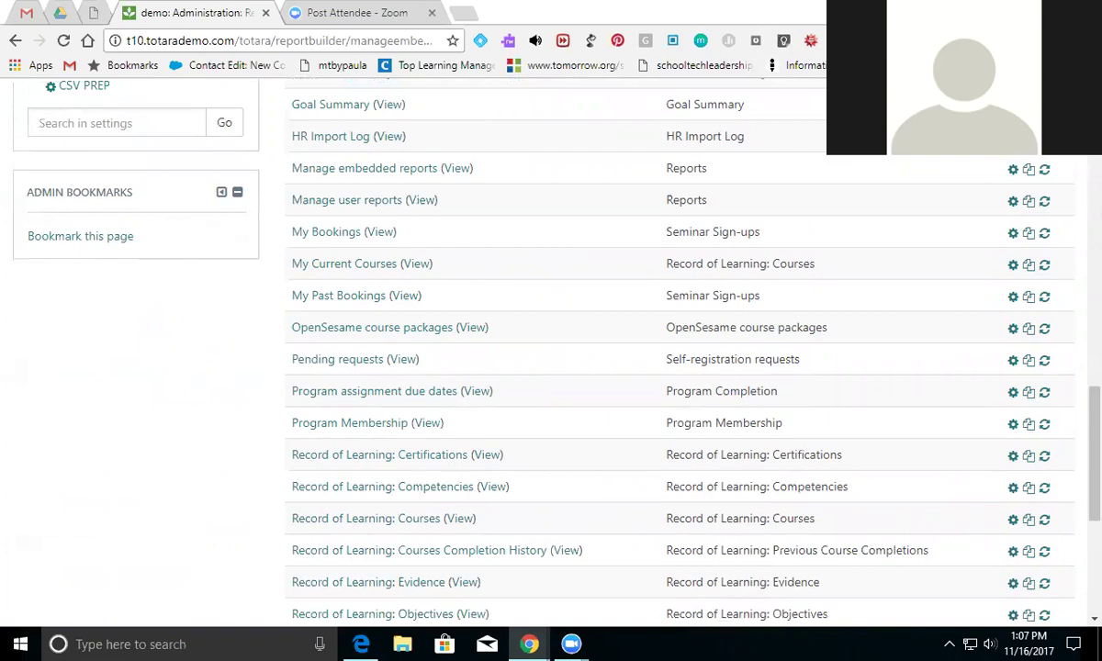
scroll(1078, 418, "up", 3)
scroll(1078, 418, "up", 3)
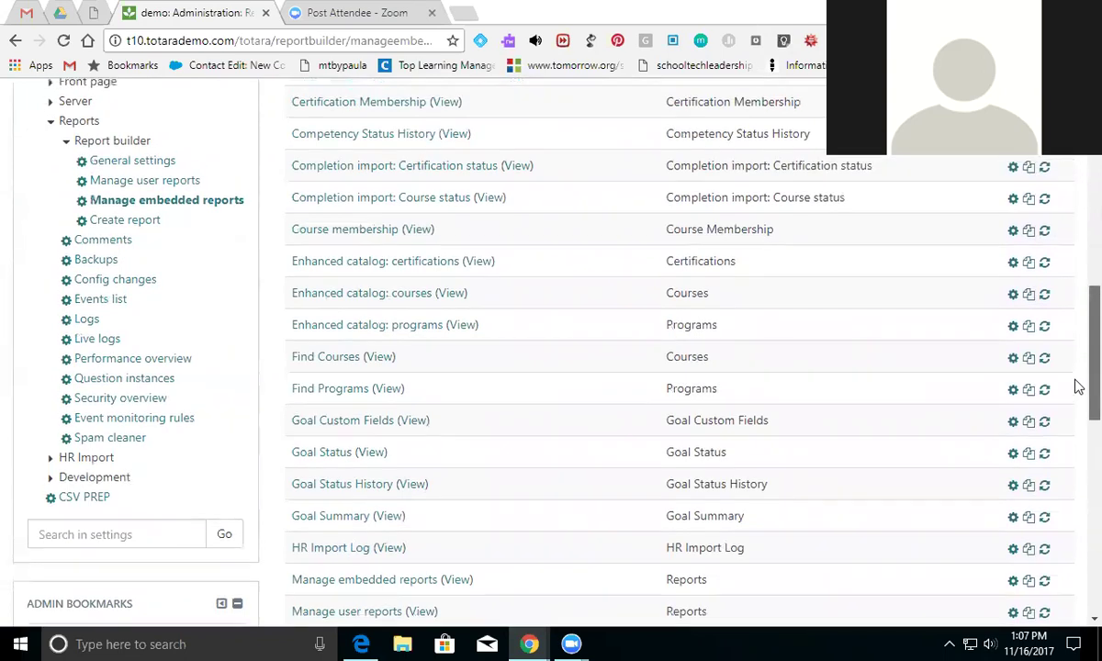
scroll(680, 349, "up", 2)
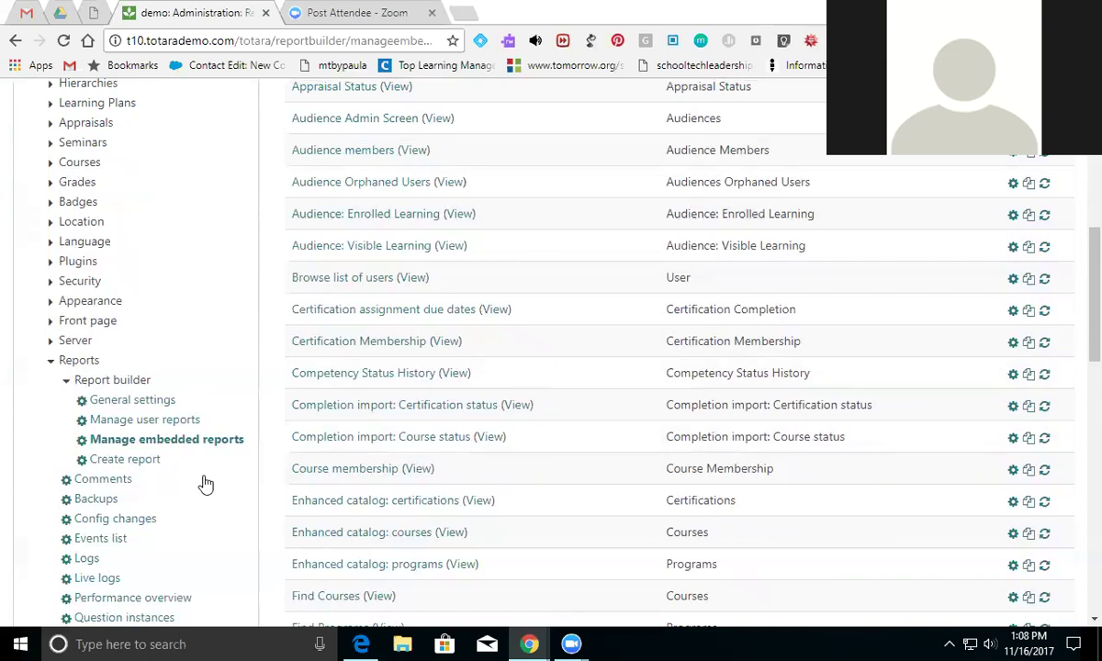
Start a new report in Report builder and name it Course Completion Report.
left_click(140, 468)
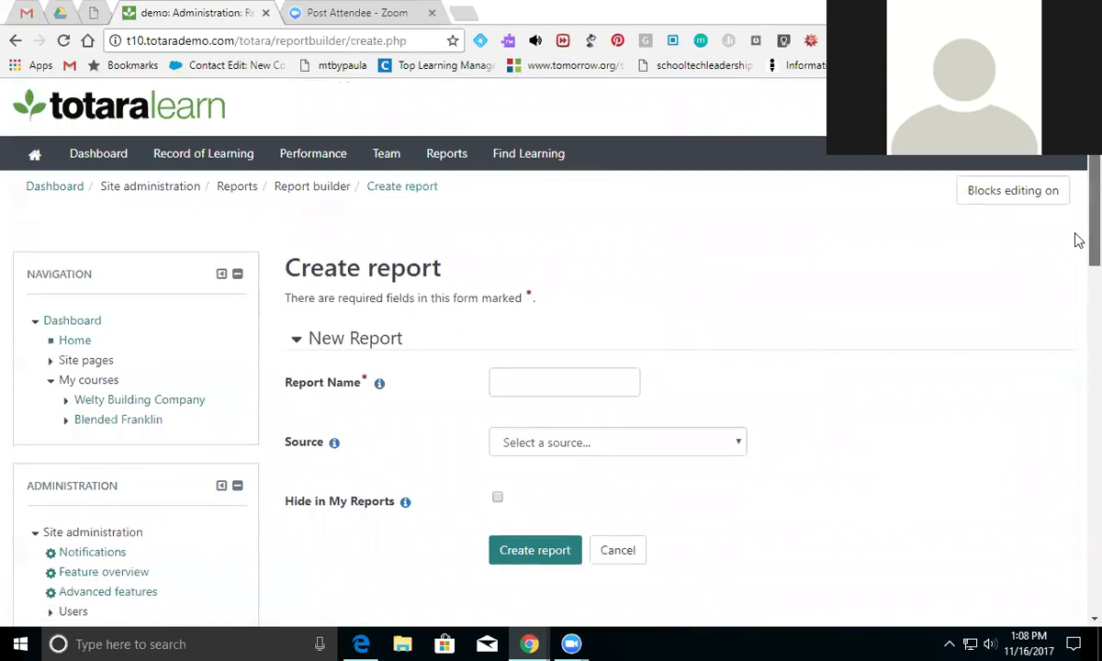
scroll(1056, 239, "down", 2)
left_click(607, 218)
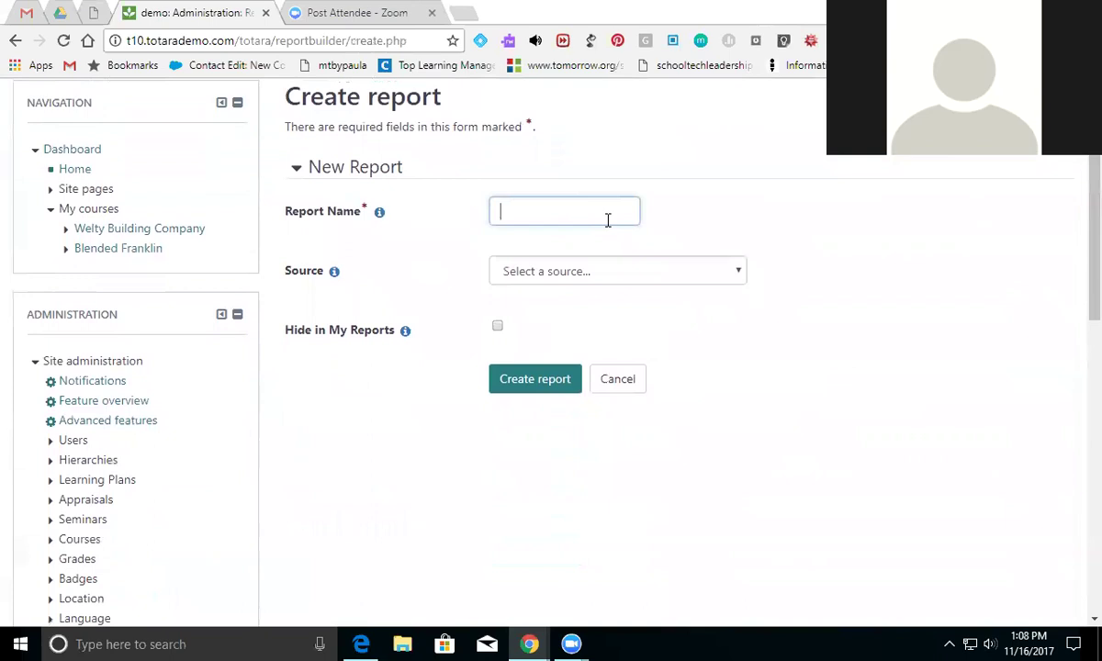
type("C")
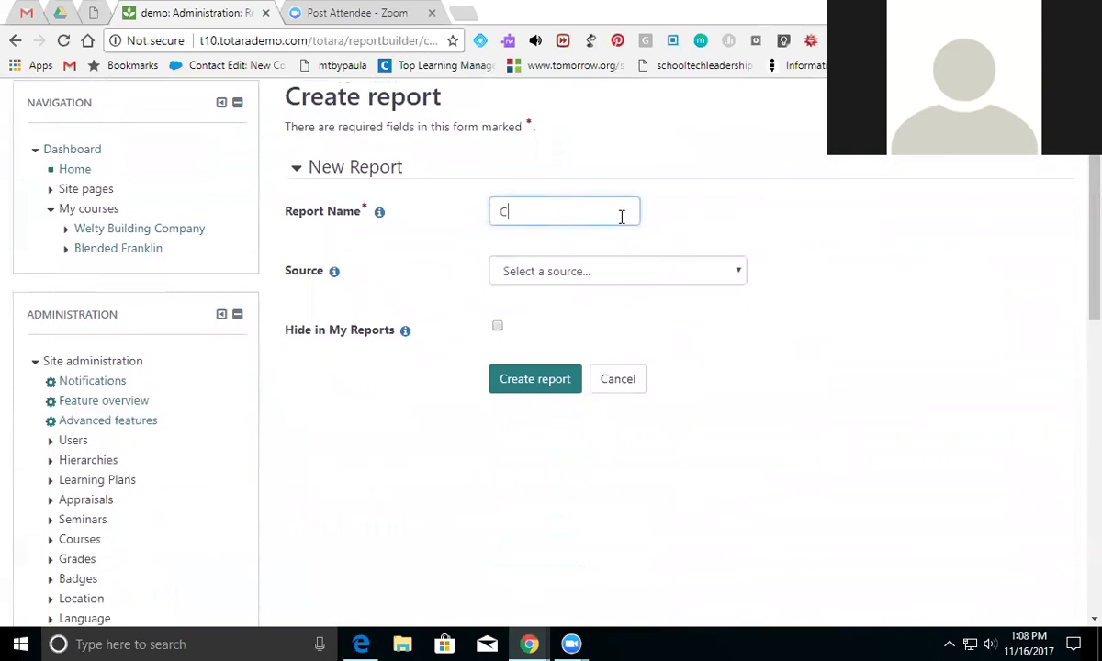
type("ourse Completion Report")
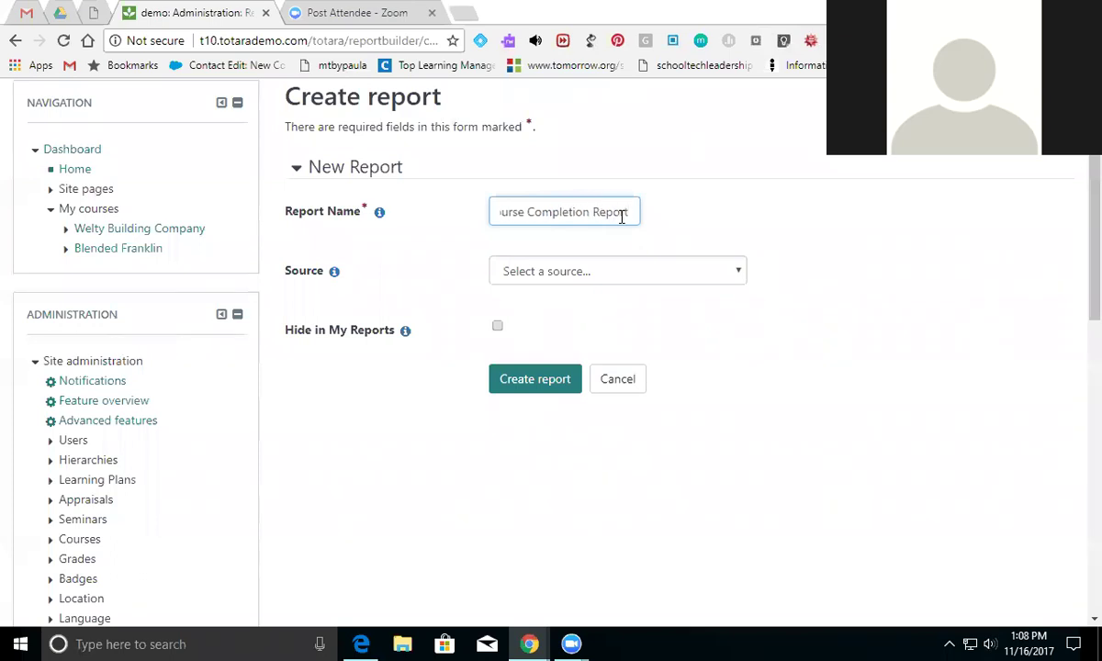
Browse the available report sources, choose Course Completion as the source, and create the report.
left_click(737, 275)
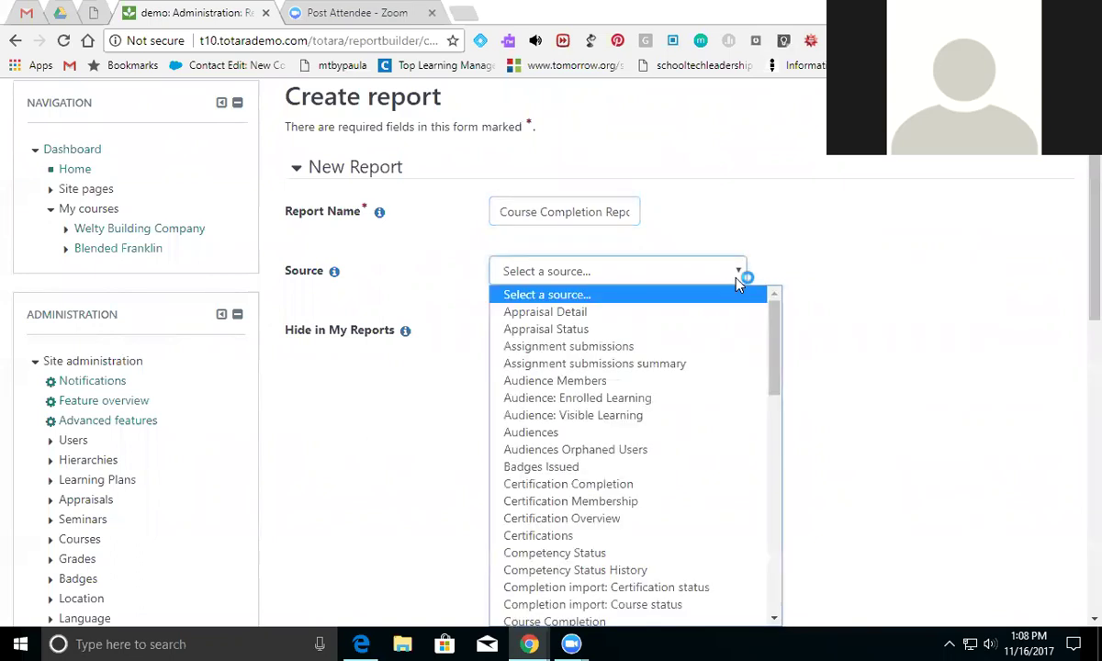
scroll(1080, 279, "down", 1)
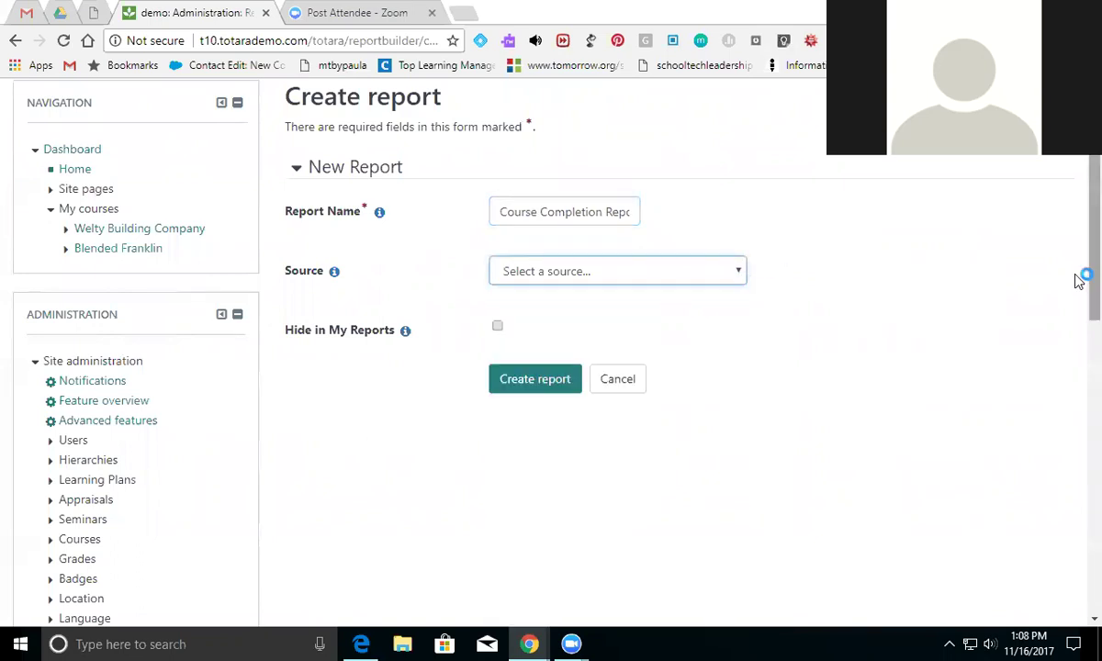
scroll(1079, 291, "down", 2)
scroll(1075, 354, "up", 1)
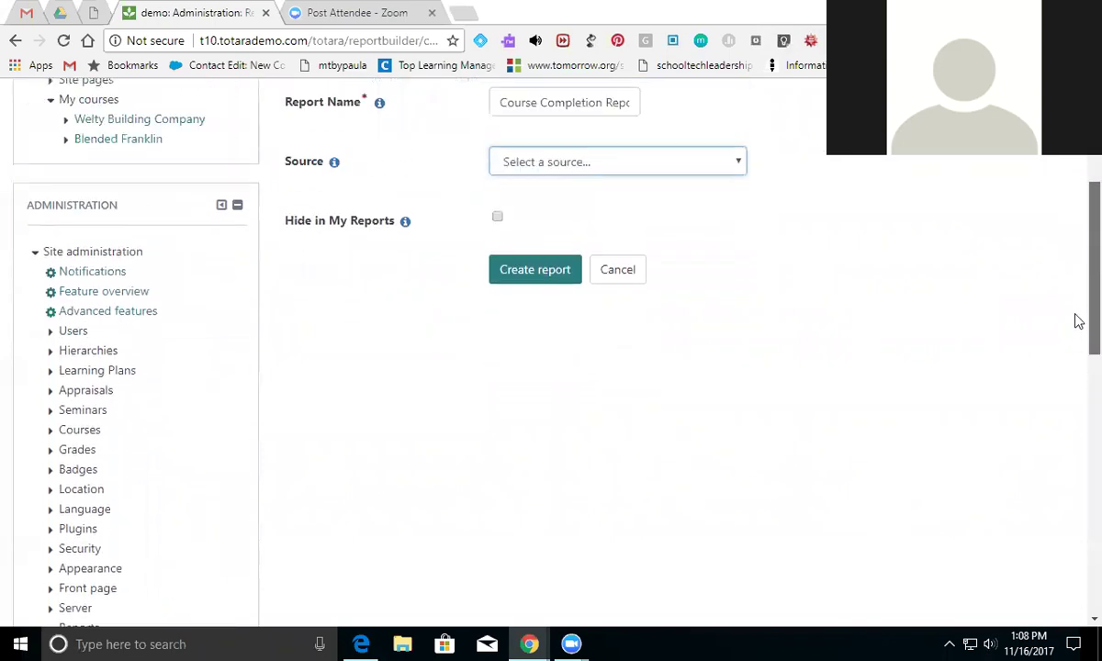
left_click(730, 165)
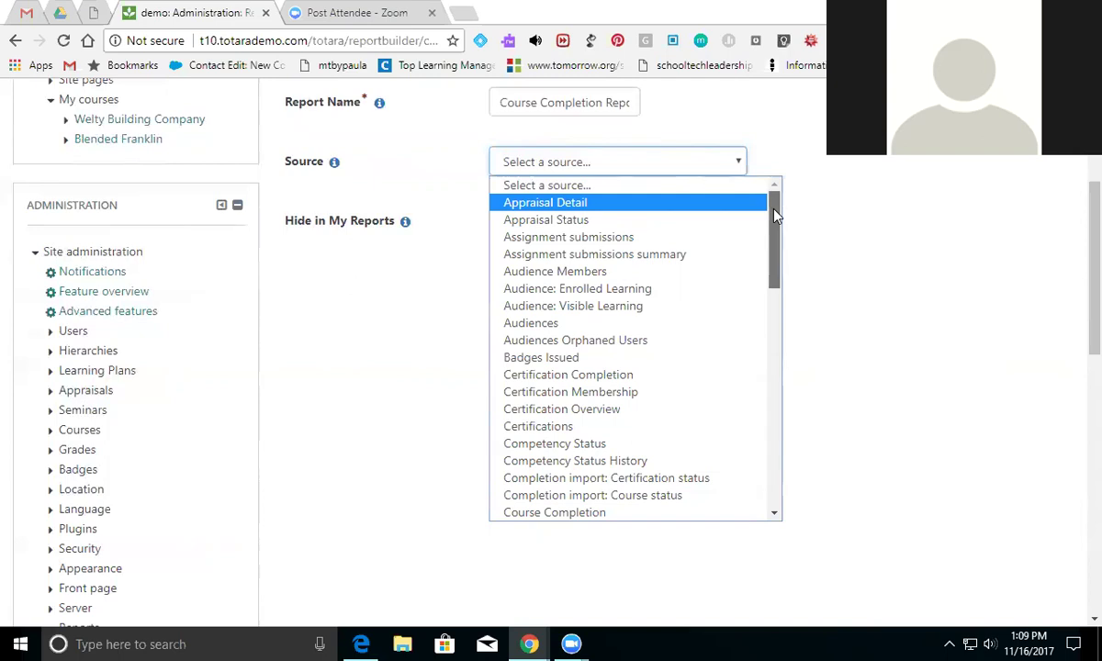
left_click_drag(774, 214, 777, 226)
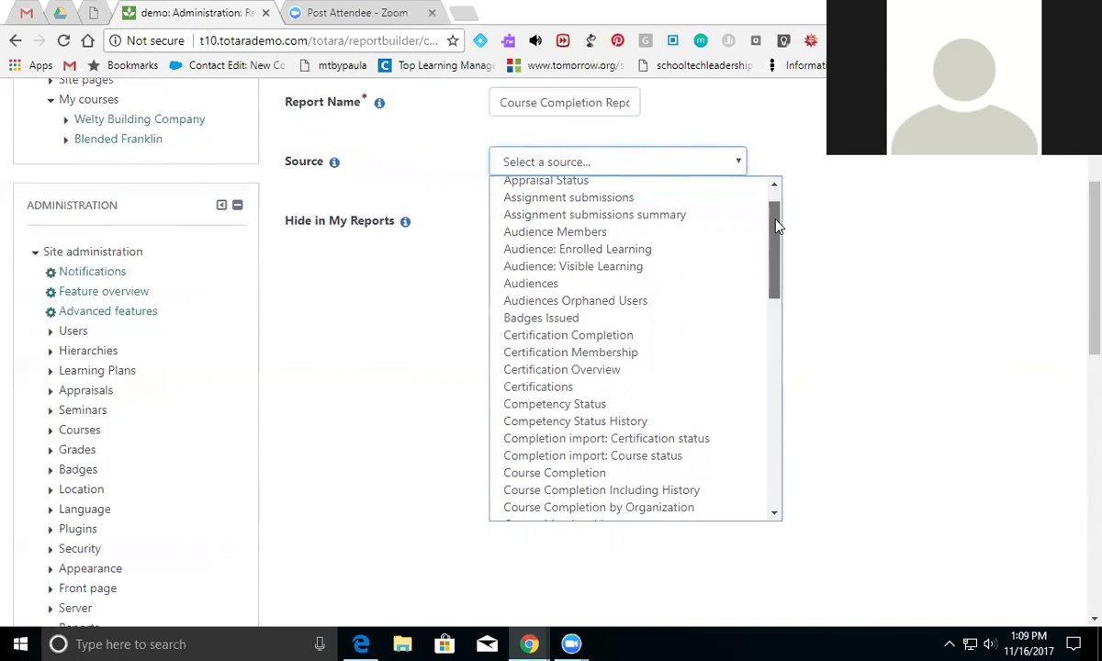
mouse_move(776, 226)
left_mouse_down()
mouse_move(776, 441)
mouse_move(777, 195)
mouse_move(778, 206)
left_mouse_up()
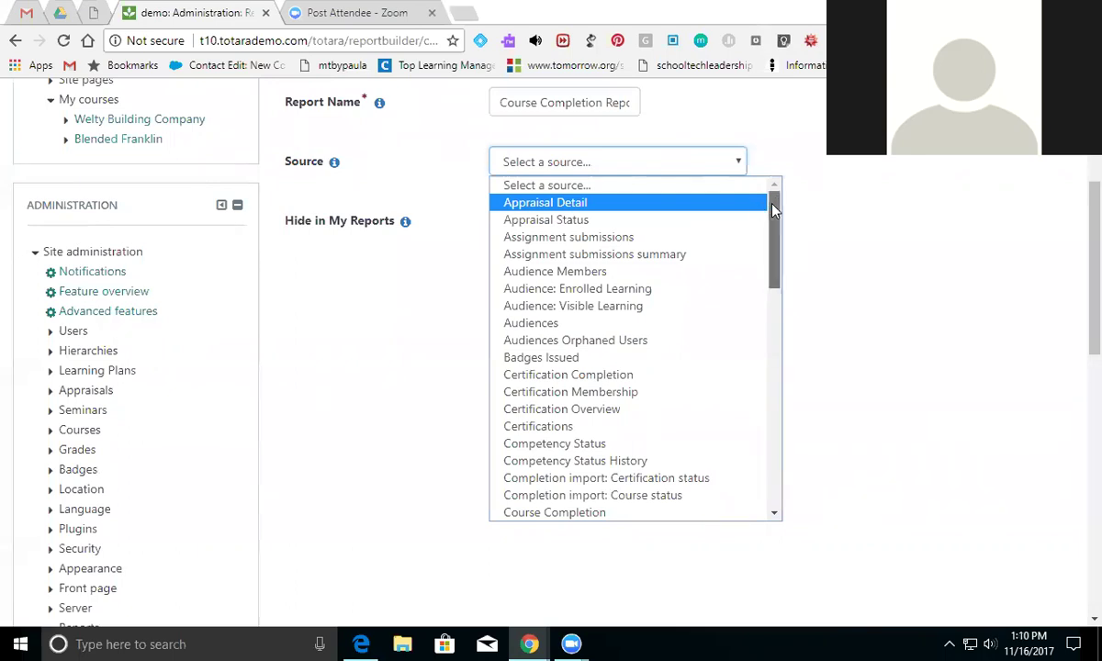
scroll(774, 211, "down", 1)
left_click_drag(774, 213, 775, 244)
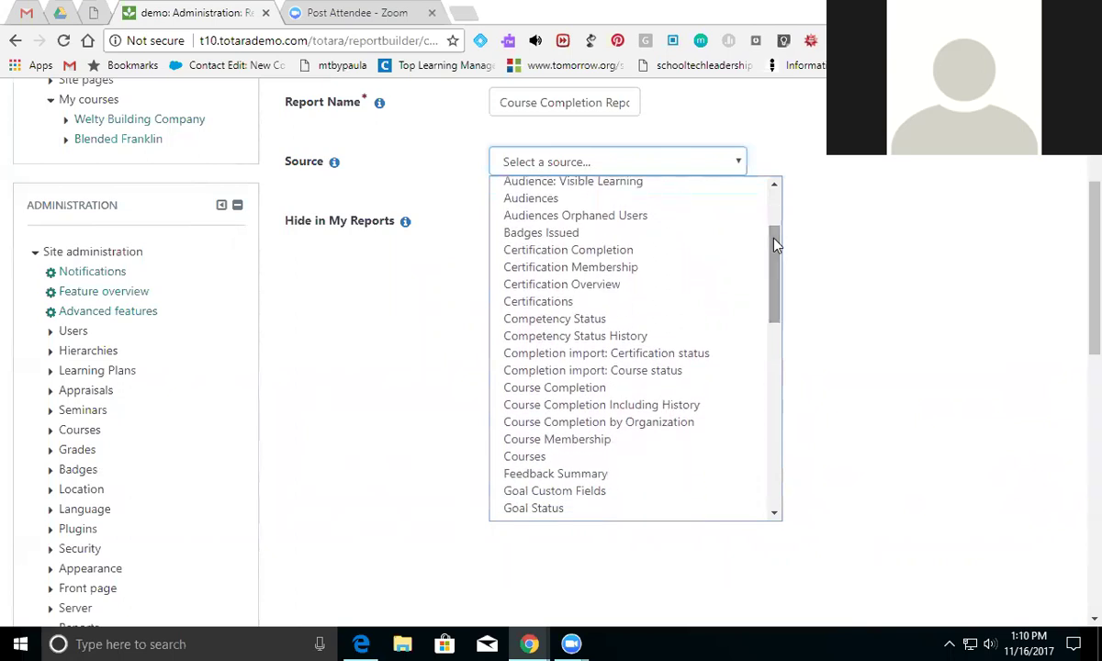
left_click(723, 388)
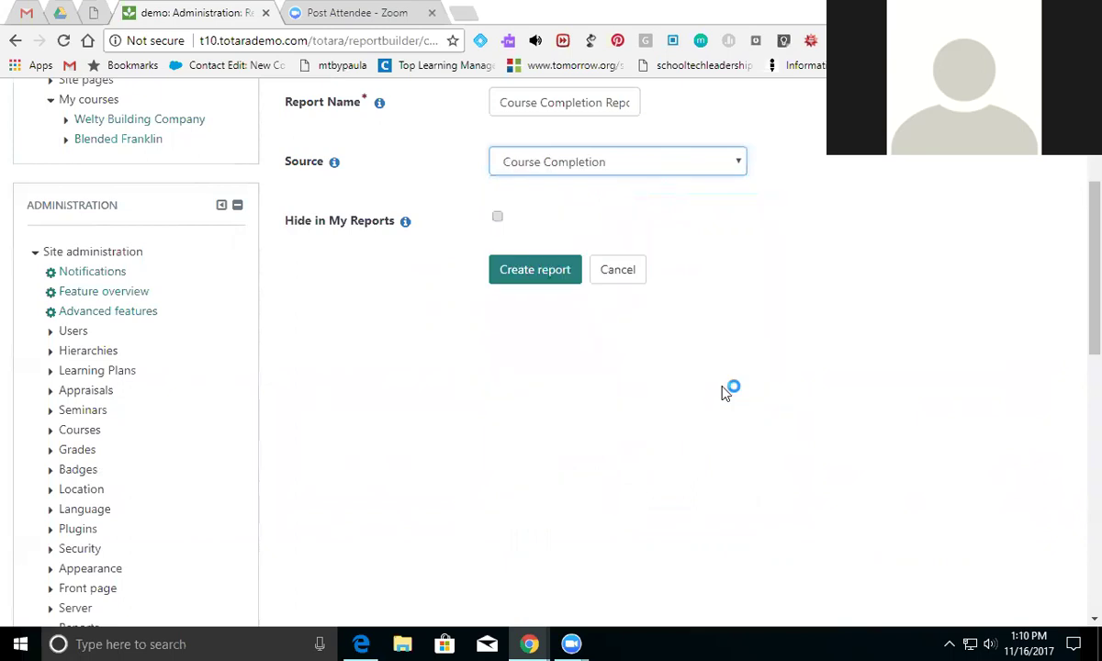
left_click(522, 281)
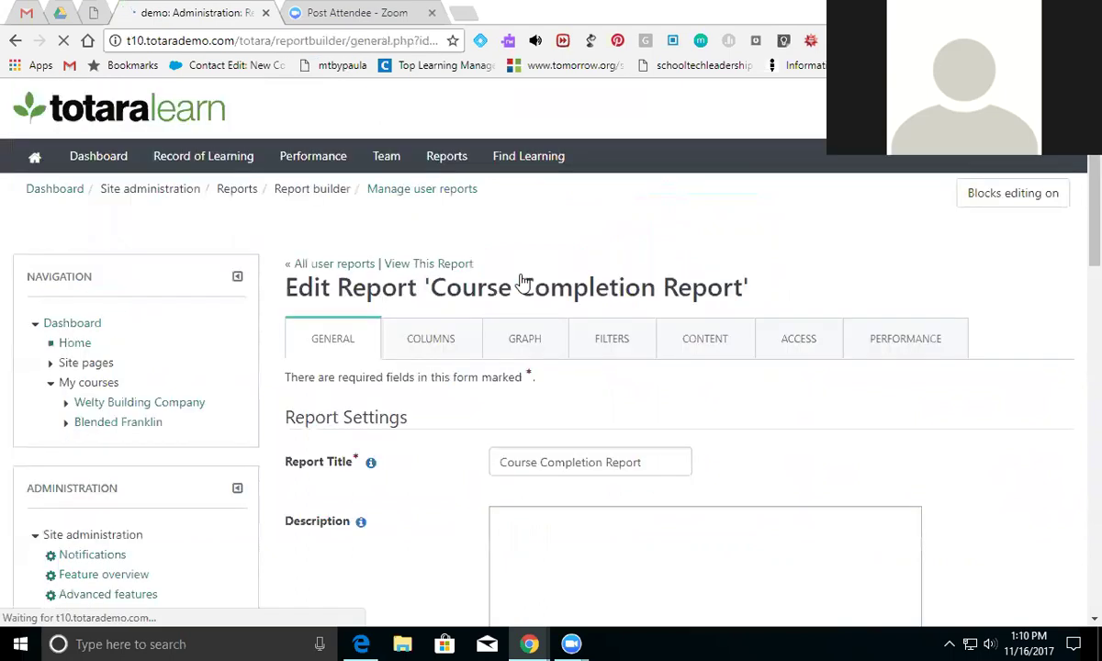
Examine the new report's general settings, including the title, the description editor and the help text for the report title.
scroll(1081, 239, "down", 5)
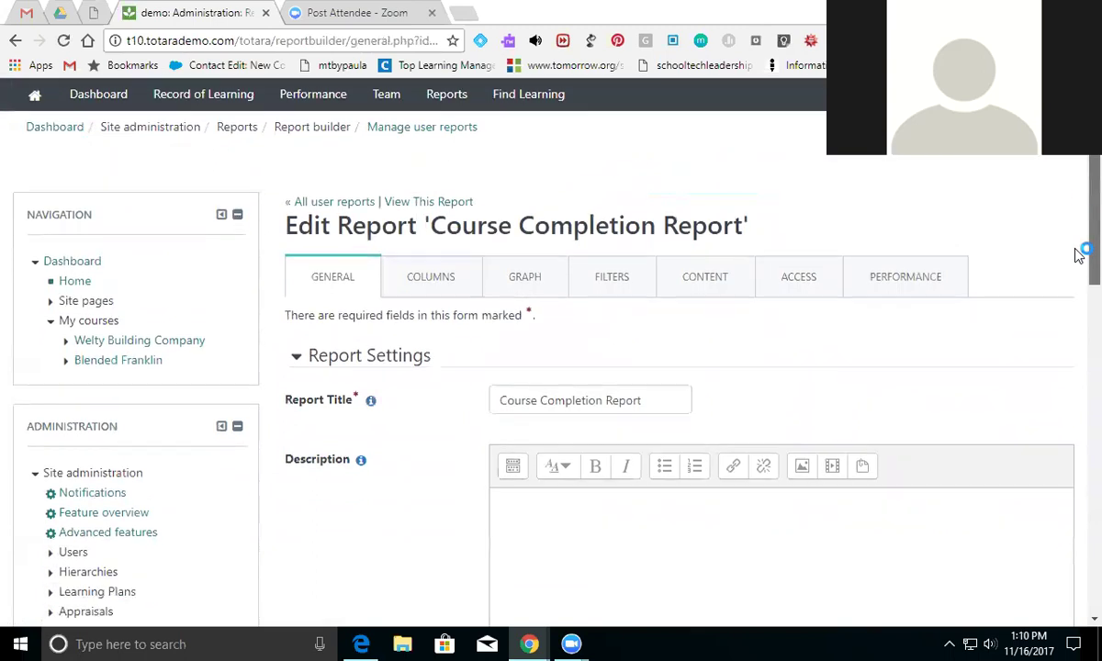
scroll(1080, 377, "up", 5)
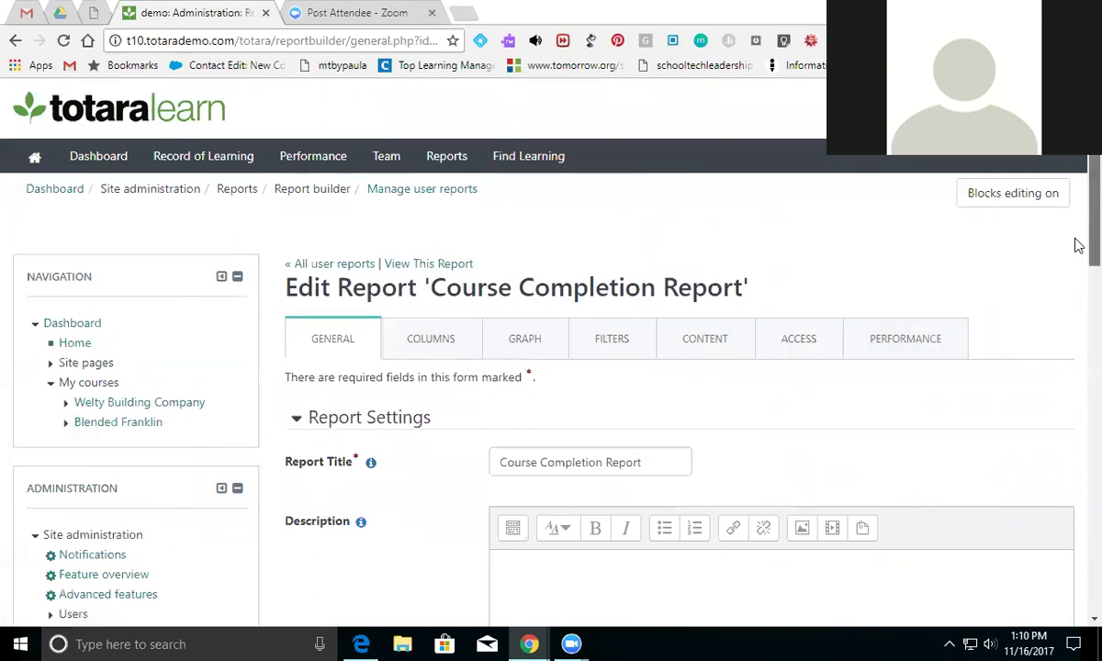
scroll(1080, 246, "down", 3)
scroll(1077, 349, "down", 2)
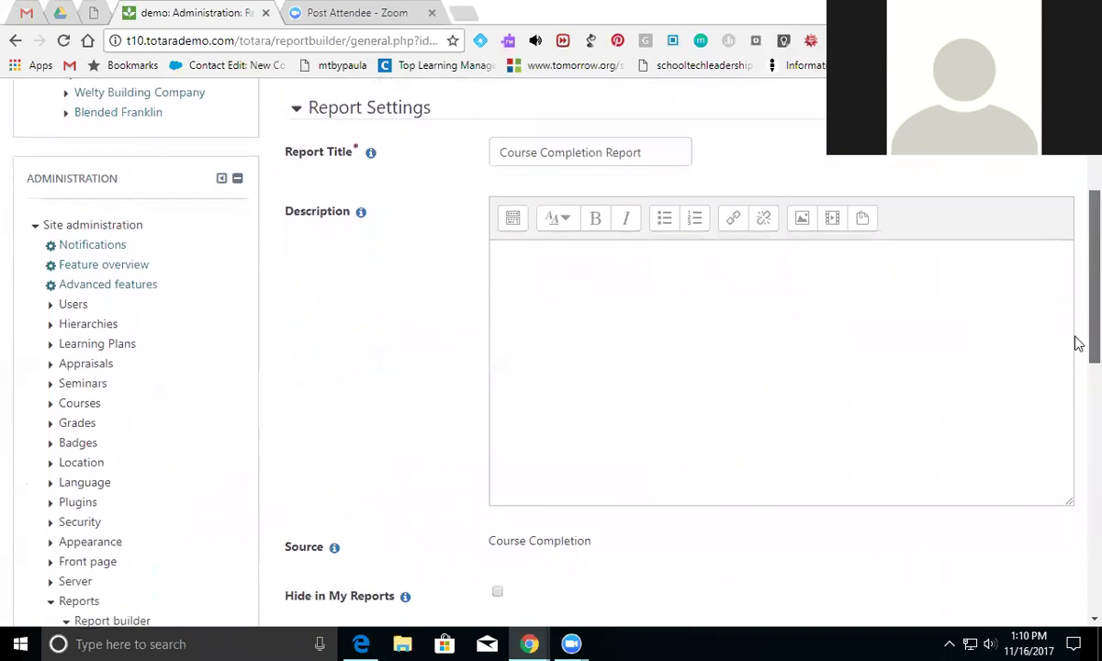
scroll(1078, 359, "up", 1)
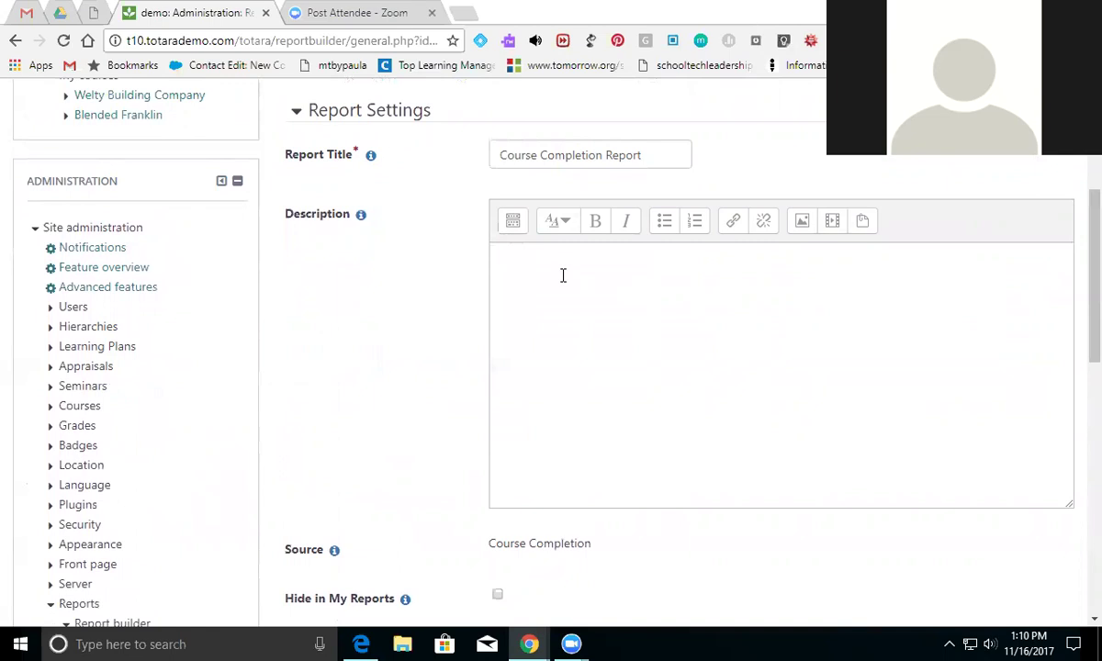
left_click(590, 304)
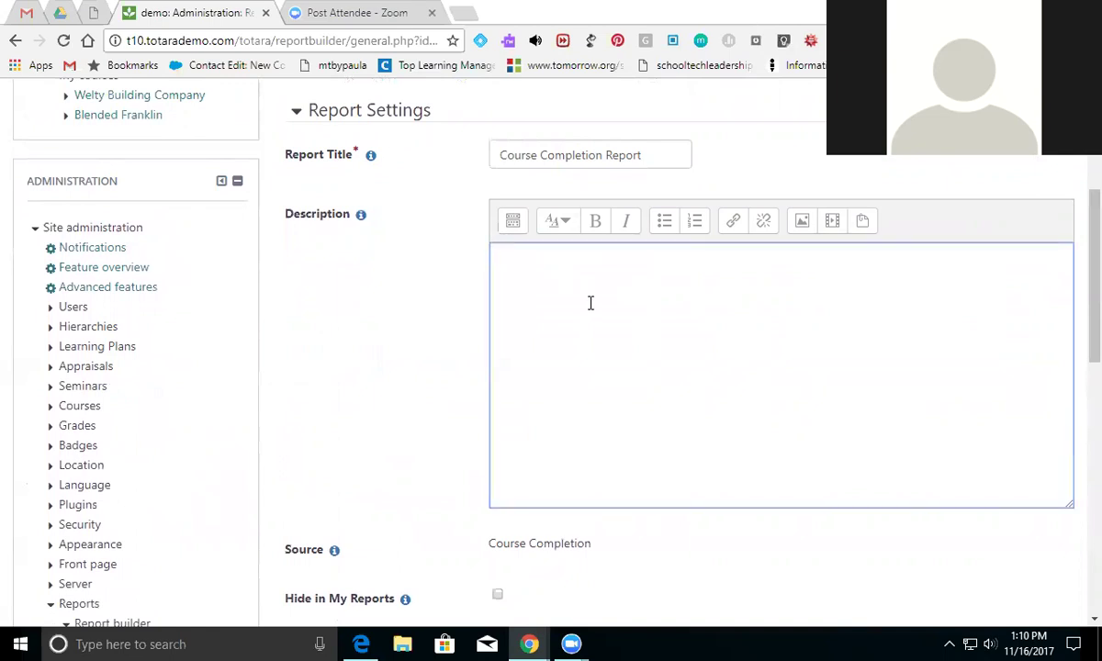
left_click(371, 158)
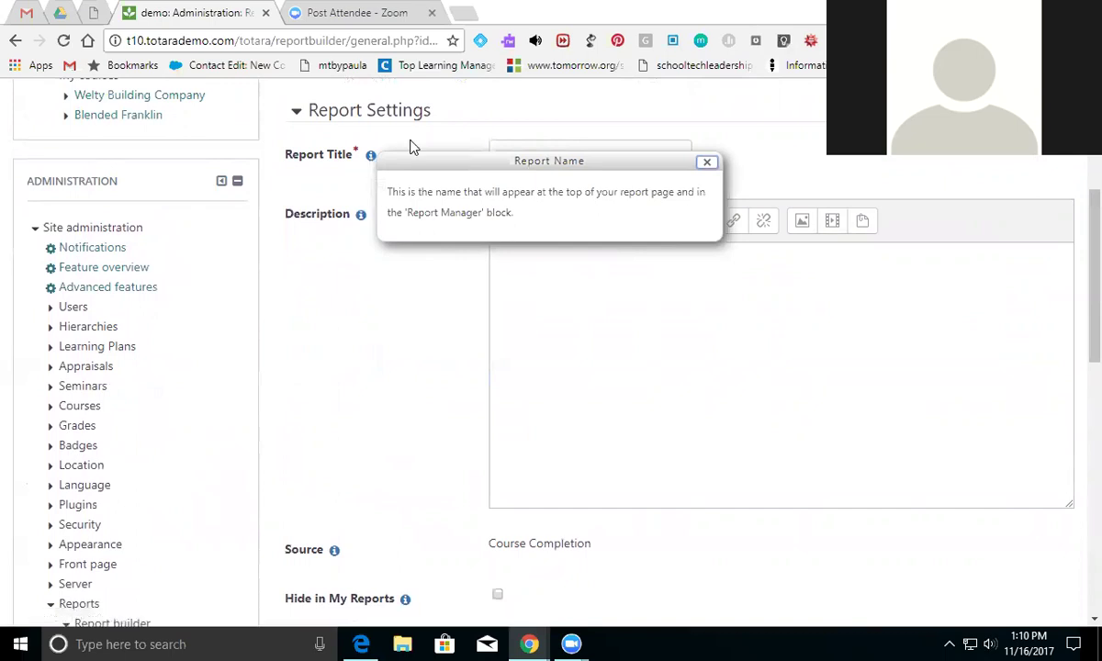
left_click(411, 147)
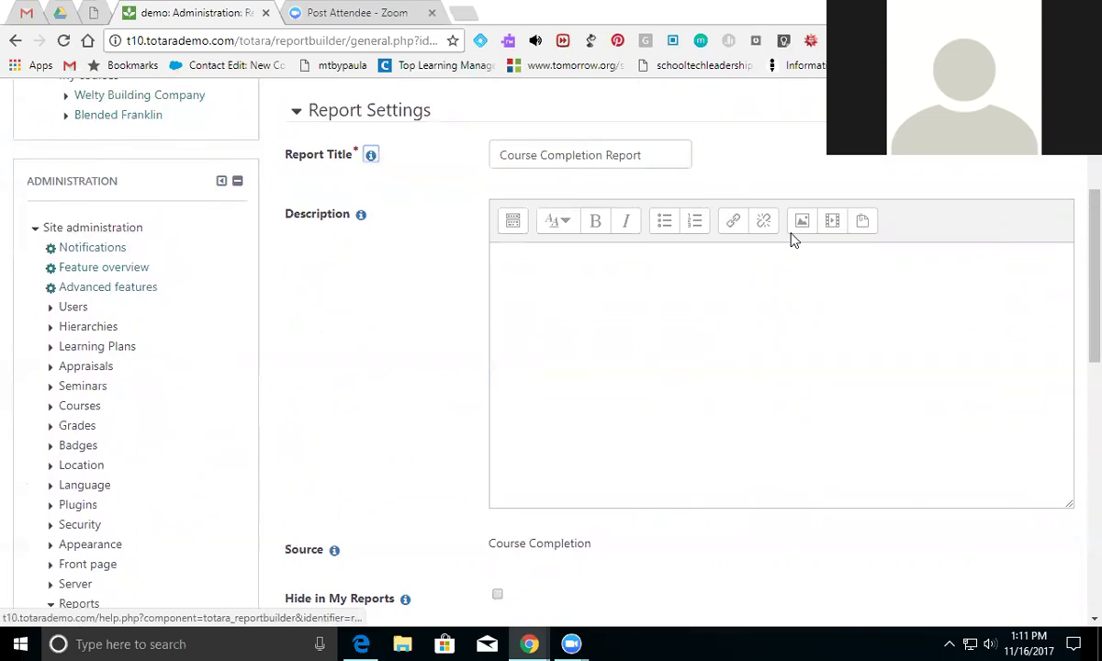
Review the source, Hide in My Reports and records-per-page options, and save the report's general settings.
scroll(1079, 244, "down", 3)
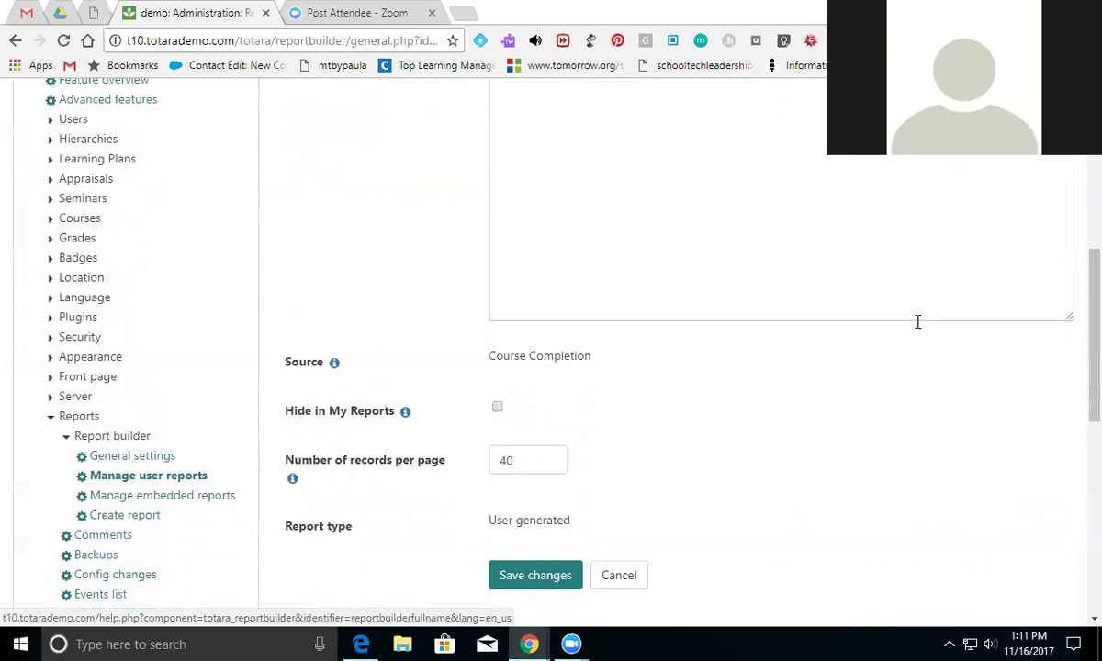
left_click_drag(1076, 389, 1076, 344)
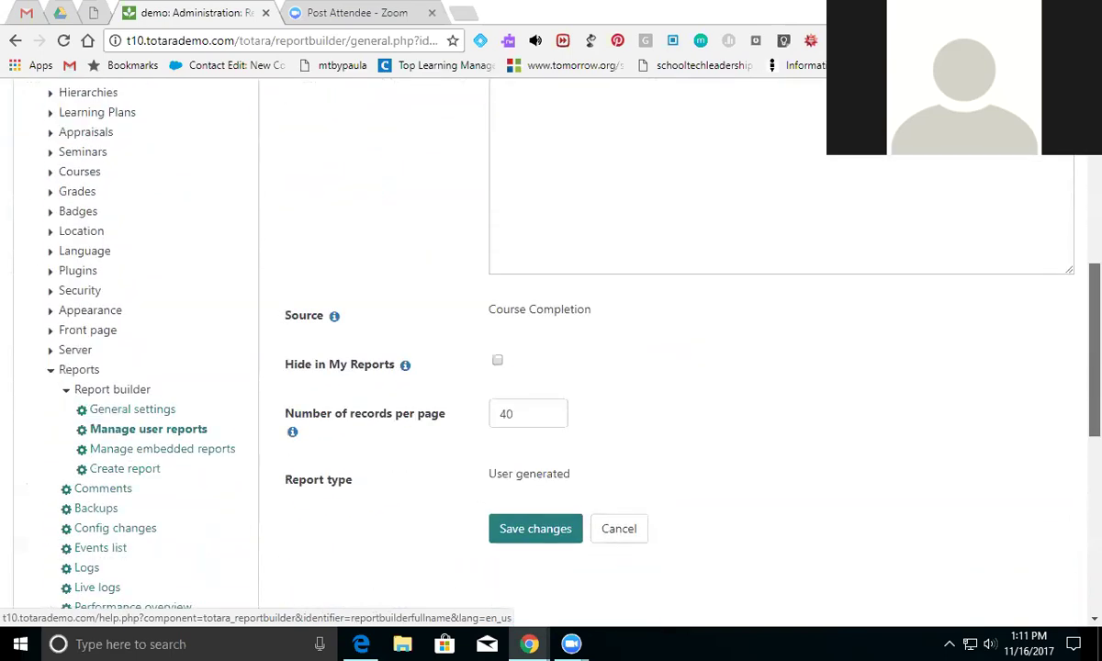
left_click(538, 533)
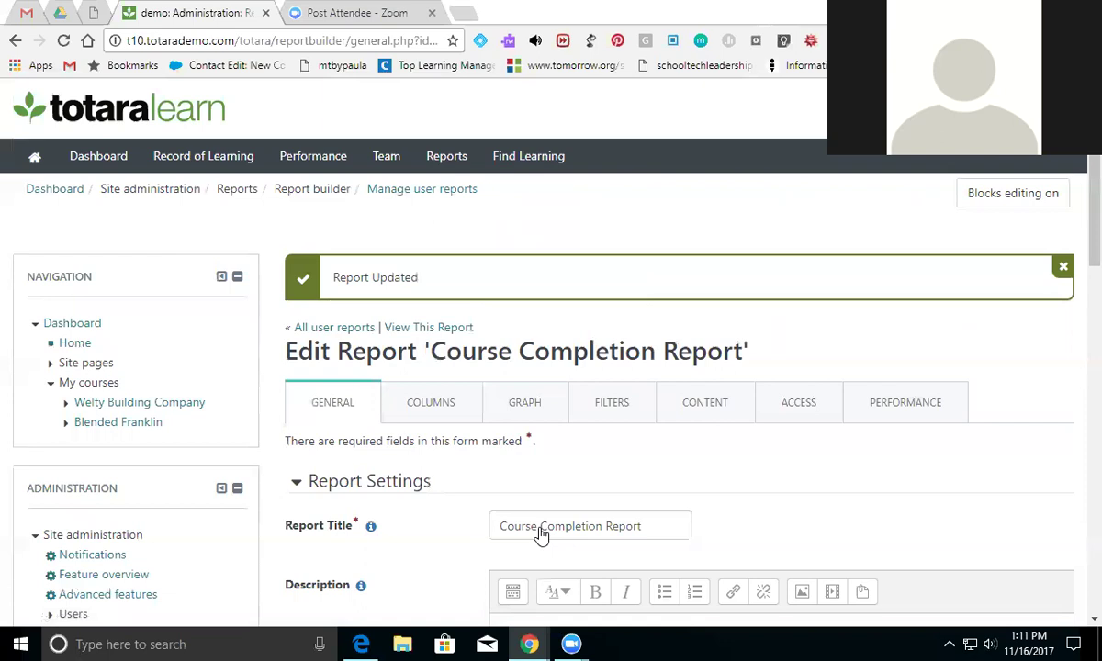
mouse_move(1078, 214)
left_mouse_down()
mouse_move(1066, 482)
mouse_move(1076, 212)
mouse_move(1079, 224)
left_mouse_up()
scroll(1077, 276, "down", 1)
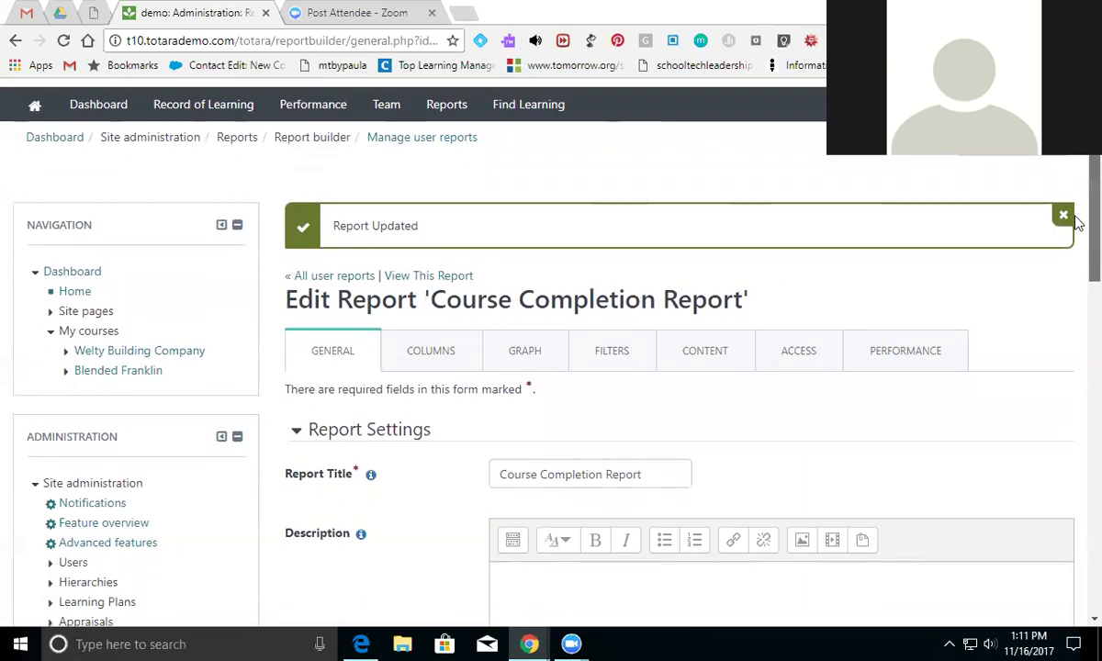
View the Course Completion Report and look through its default columns and completion records.
mouse_move(1080, 223)
left_mouse_down()
mouse_move(1080, 239)
mouse_move(1079, 228)
left_mouse_up()
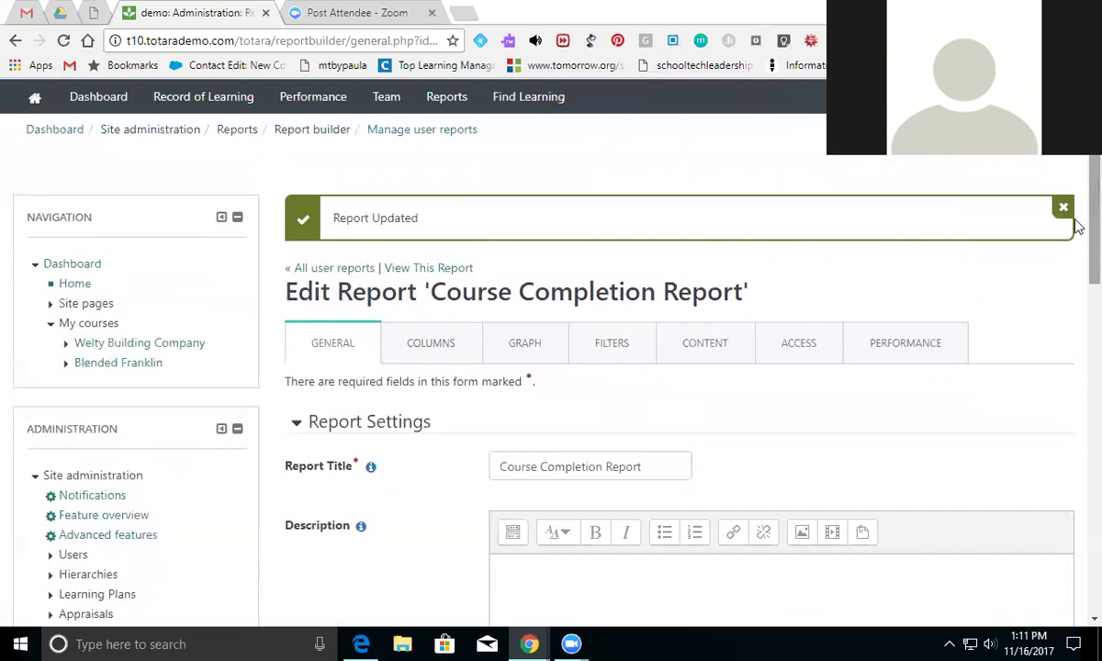
left_click(442, 271)
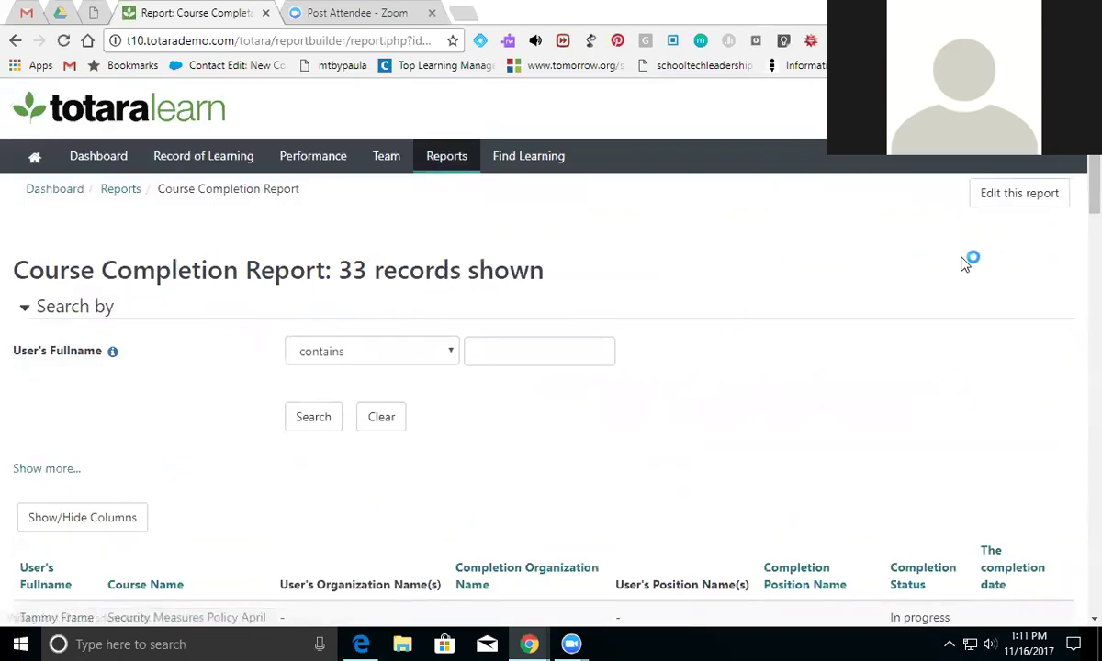
scroll(1085, 184, "down", 4)
scroll(551, 368, "down", 1)
scroll(551, 368, "down", 3)
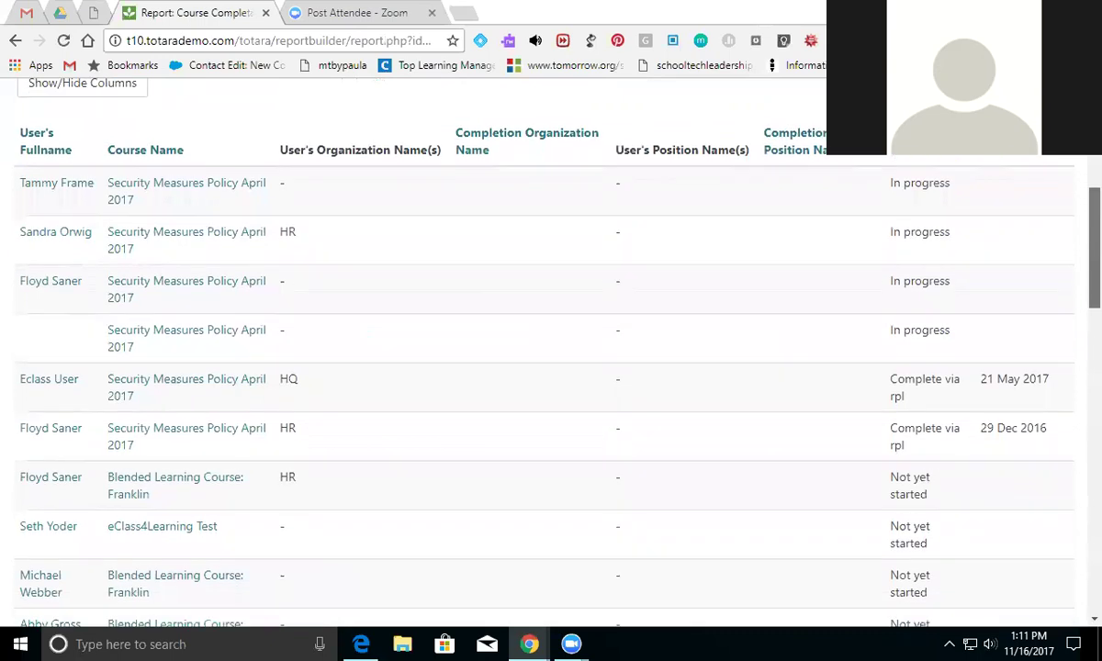
scroll(551, 367, "down", 4)
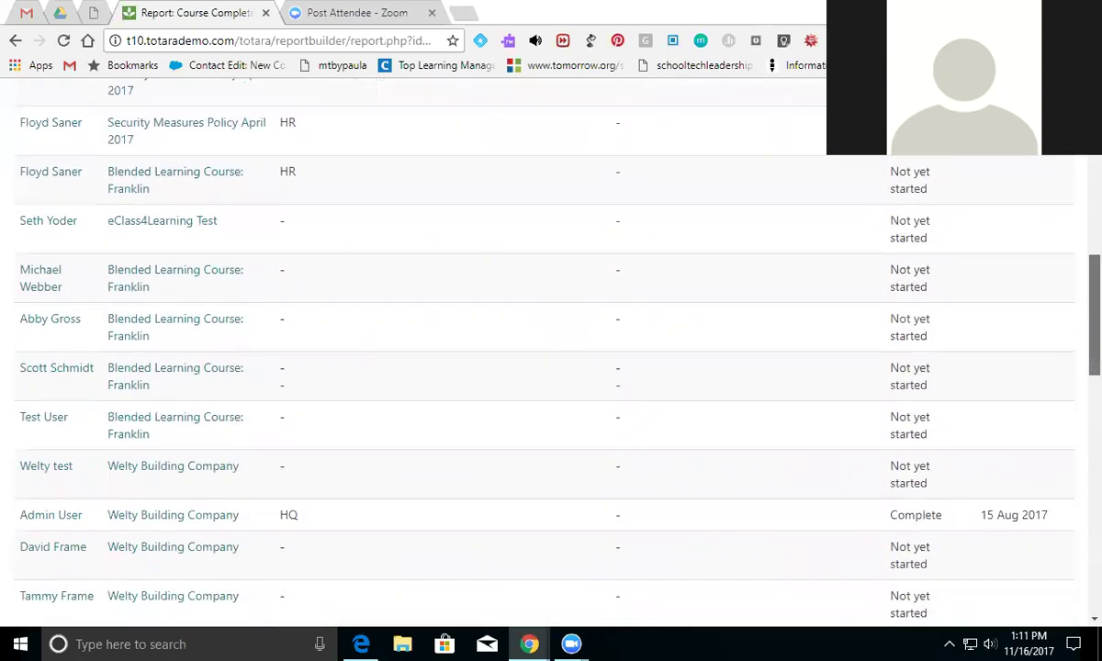
scroll(551, 367, "down", 4)
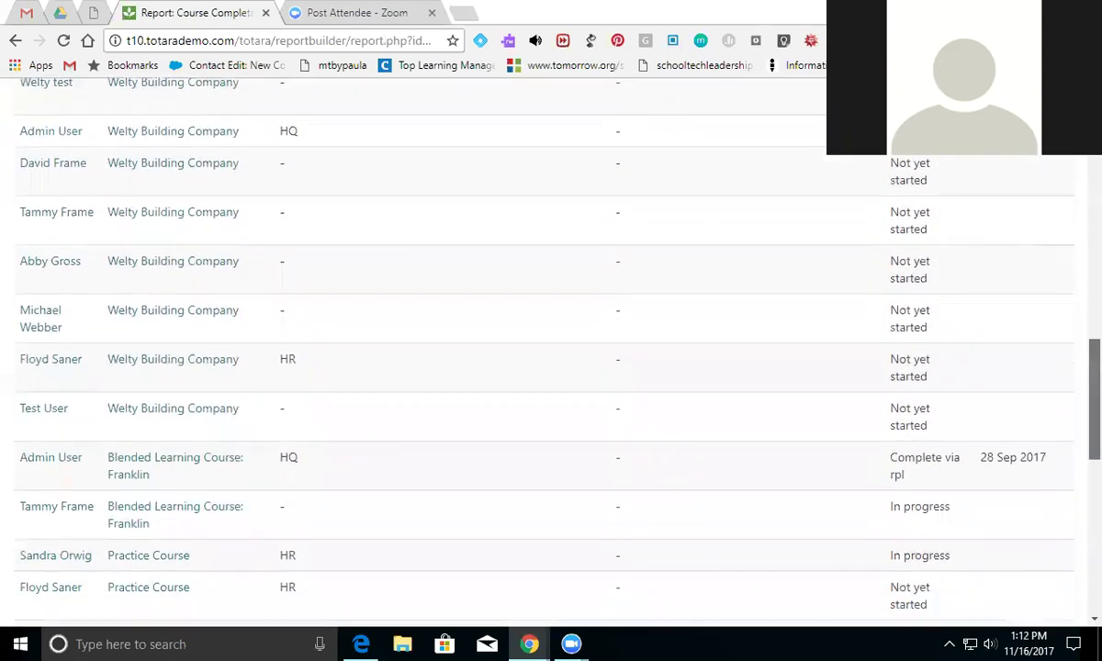
scroll(551, 367, "down", 2)
scroll(552, 367, "up", 15)
scroll(551, 367, "up", 1)
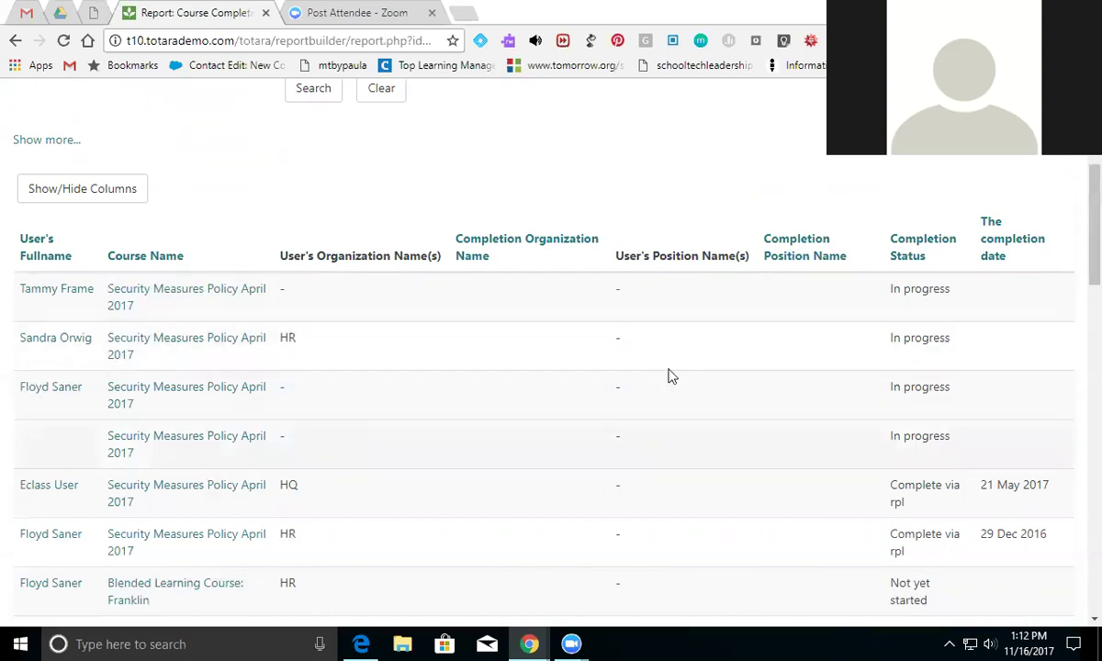
Review the report's search options, column headings and the users' completion statuses and dates.
left_click_drag(1075, 266, 989, 286)
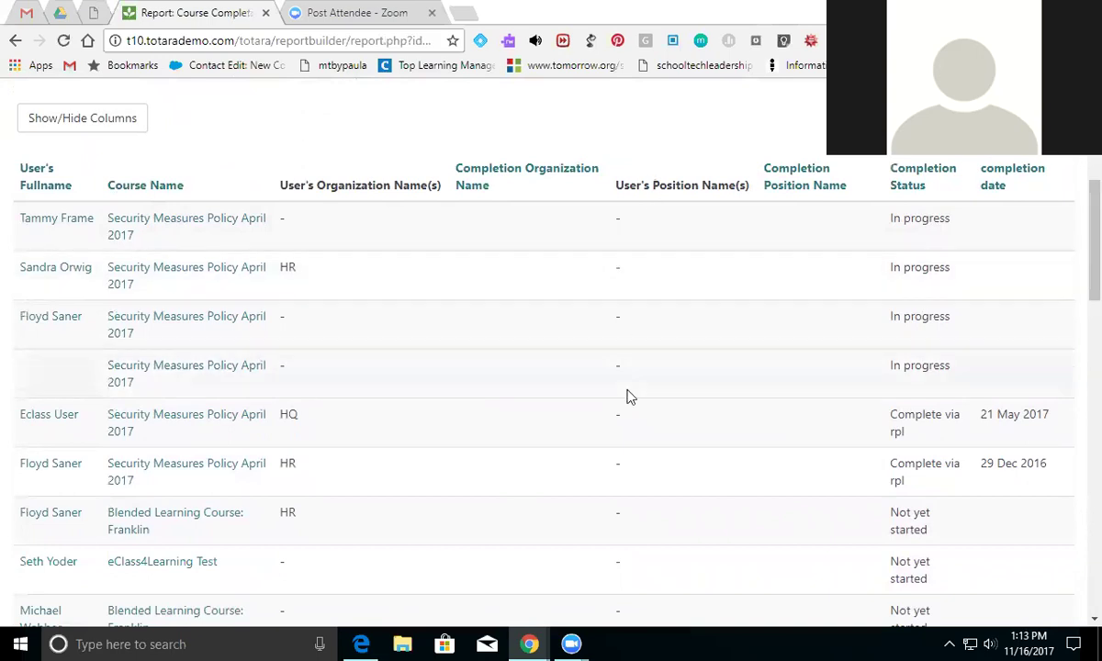
scroll(1075, 301, "down", 15)
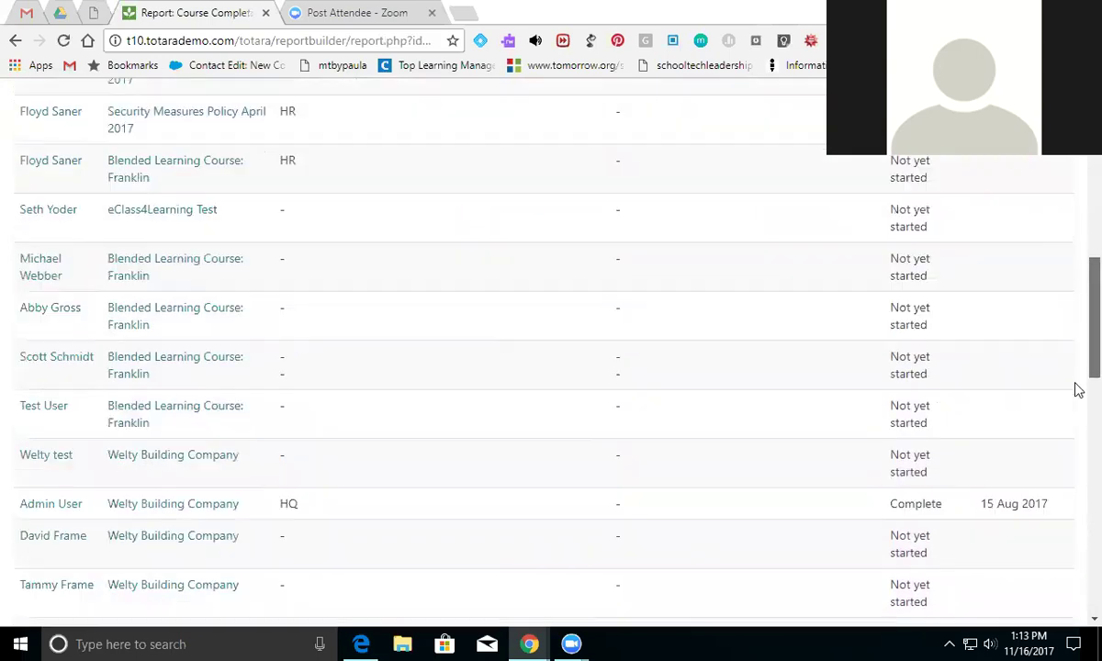
scroll(1075, 300, "down", 5)
scroll(1075, 300, "up", 20)
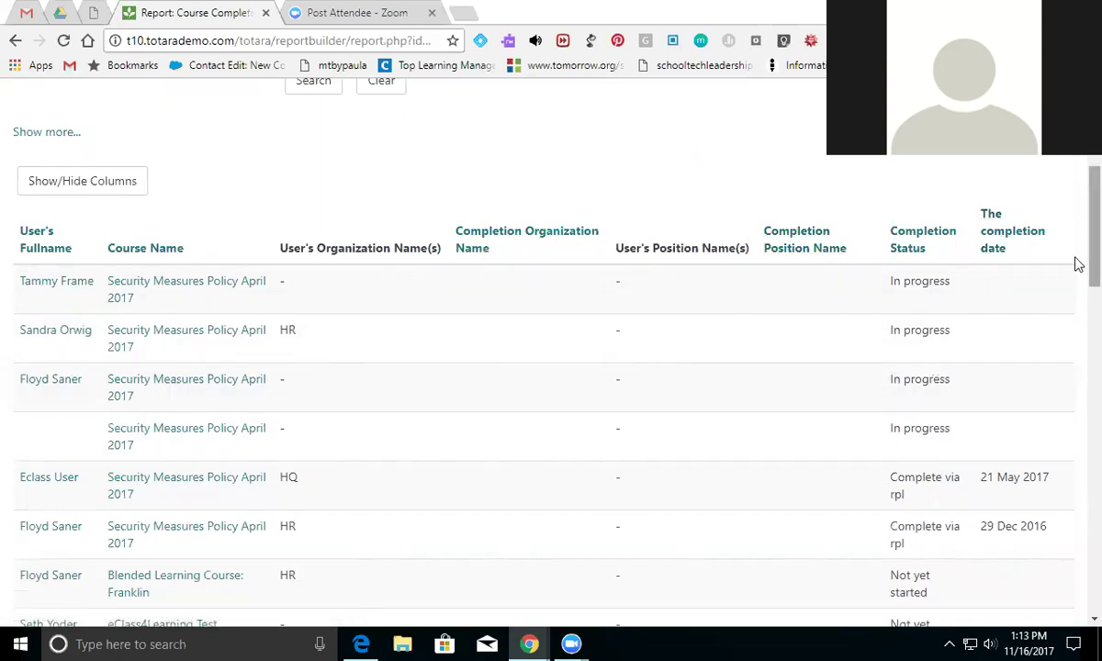
scroll(1077, 248, "up", 4)
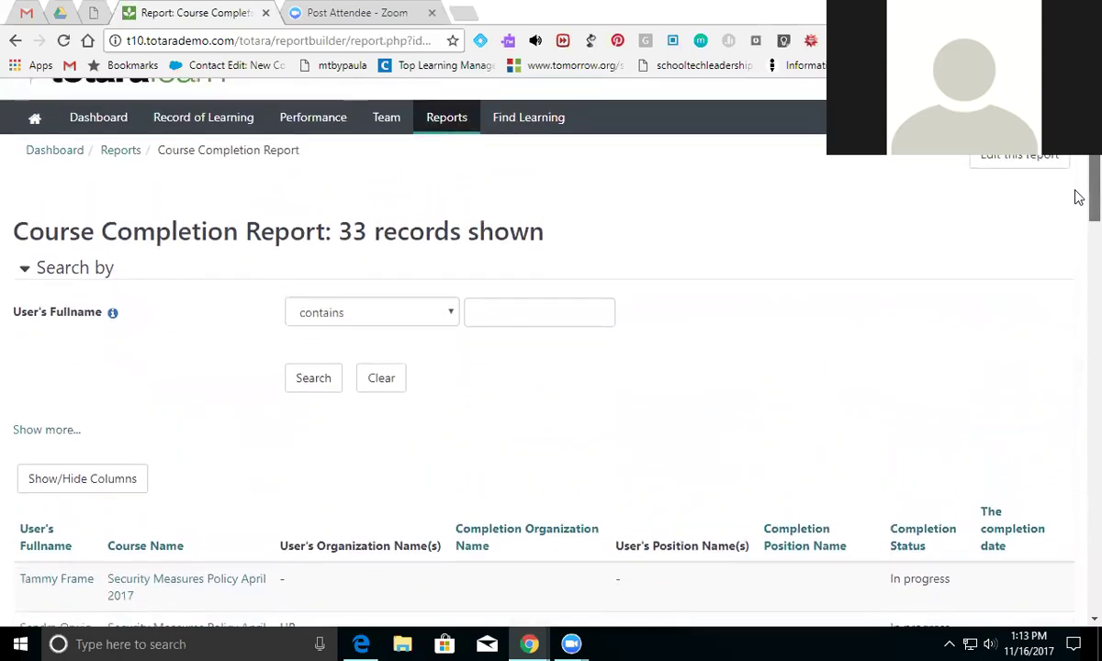
scroll(1076, 207, "down", 3)
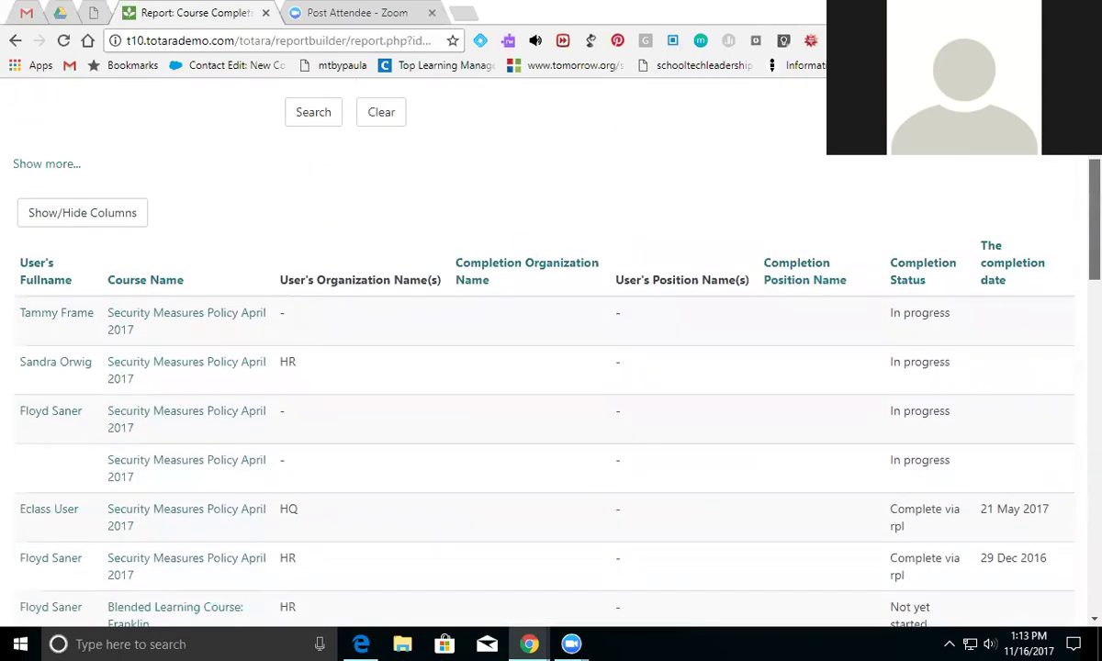
scroll(551, 367, "up", 3)
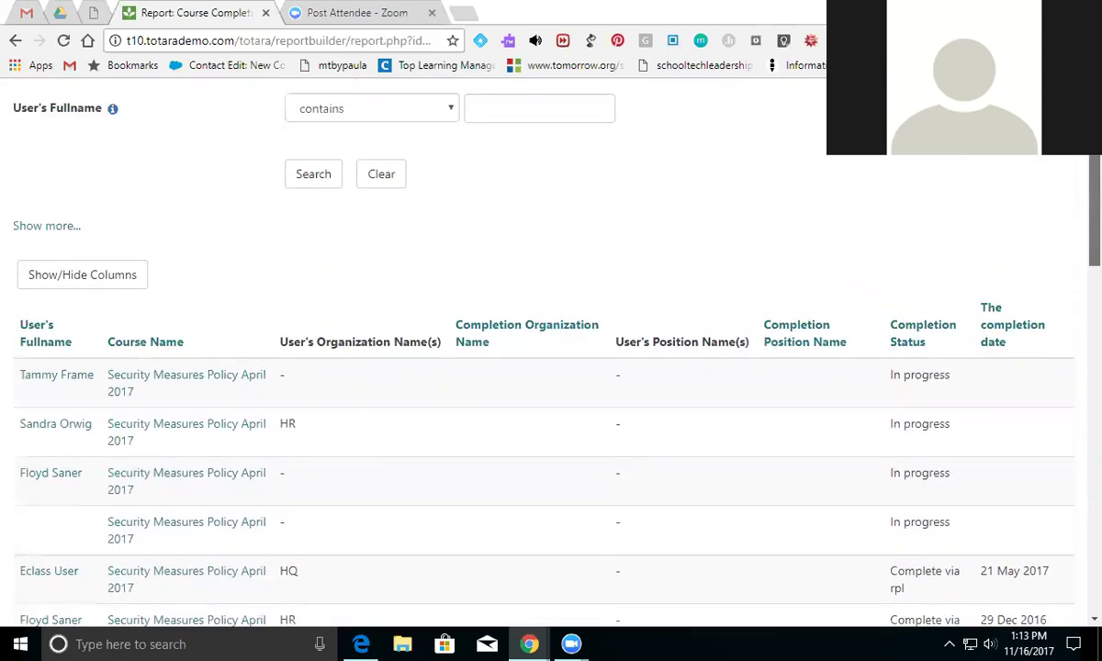
scroll(551, 368, "up", 1)
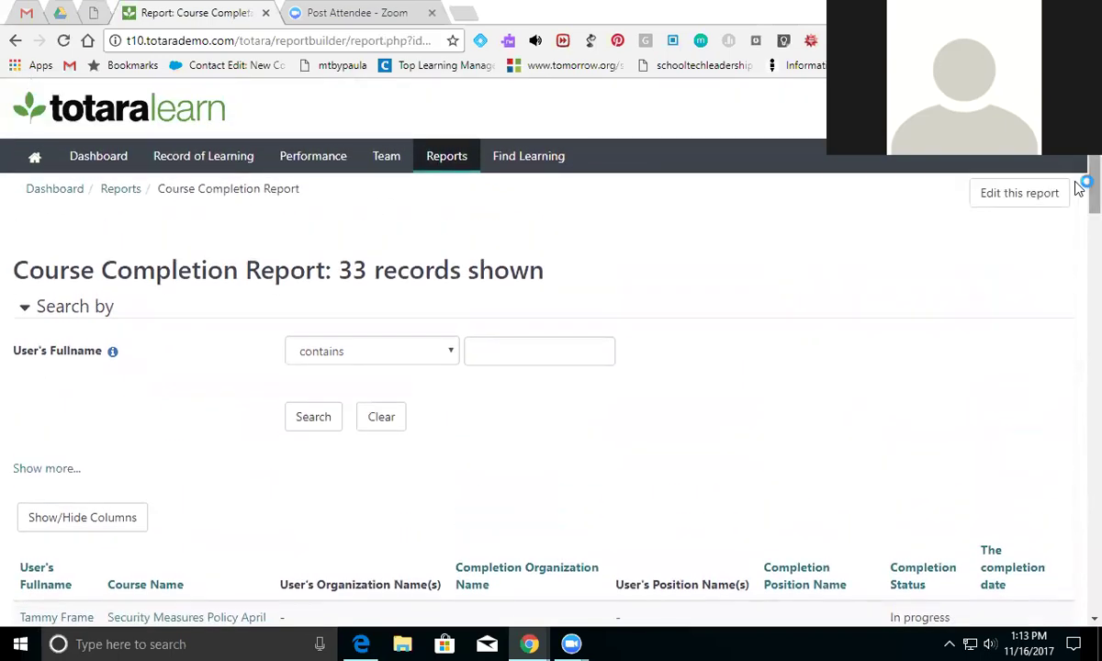
scroll(1079, 187, "down", 15)
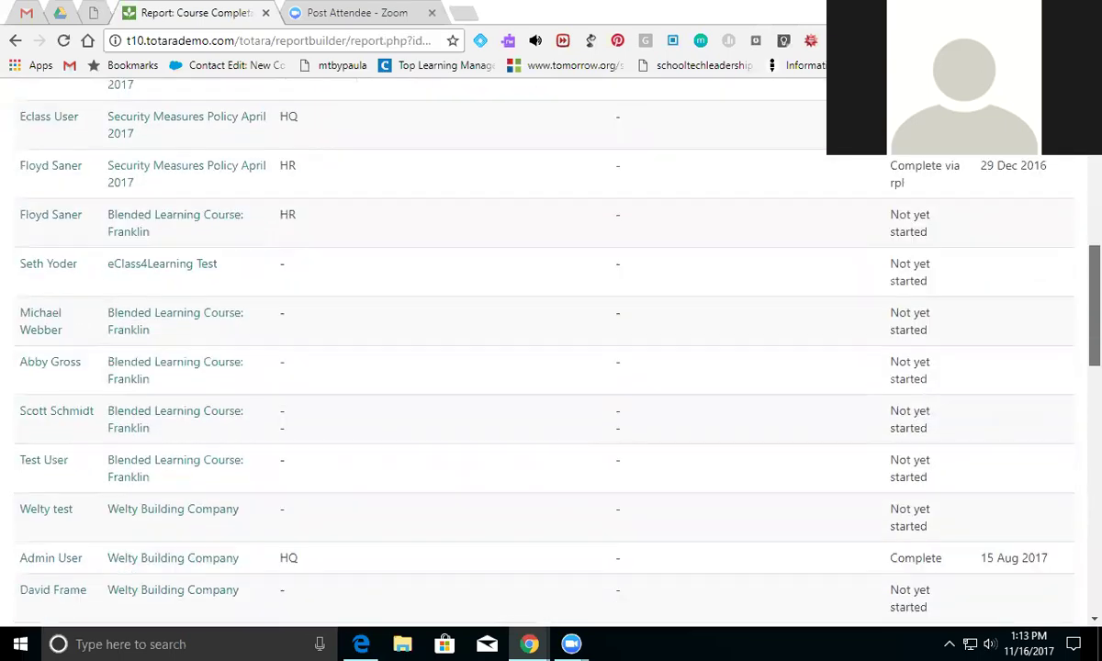
scroll(551, 349, "up", 15)
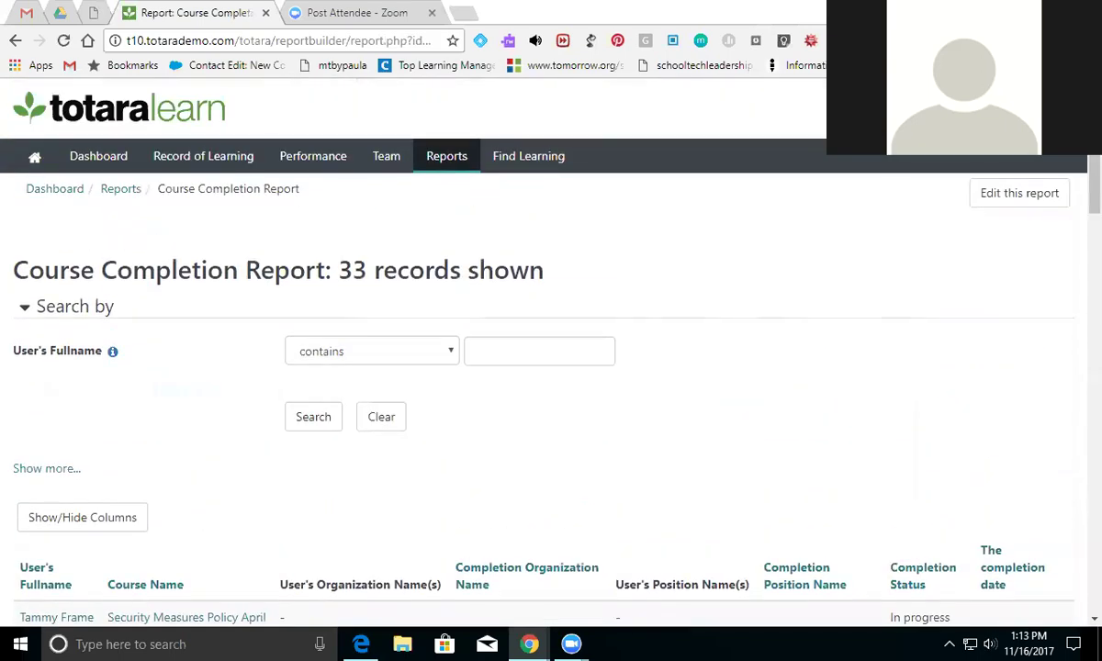
Return to editing the Course Completion Report and bring up its list of report columns.
left_click(998, 204)
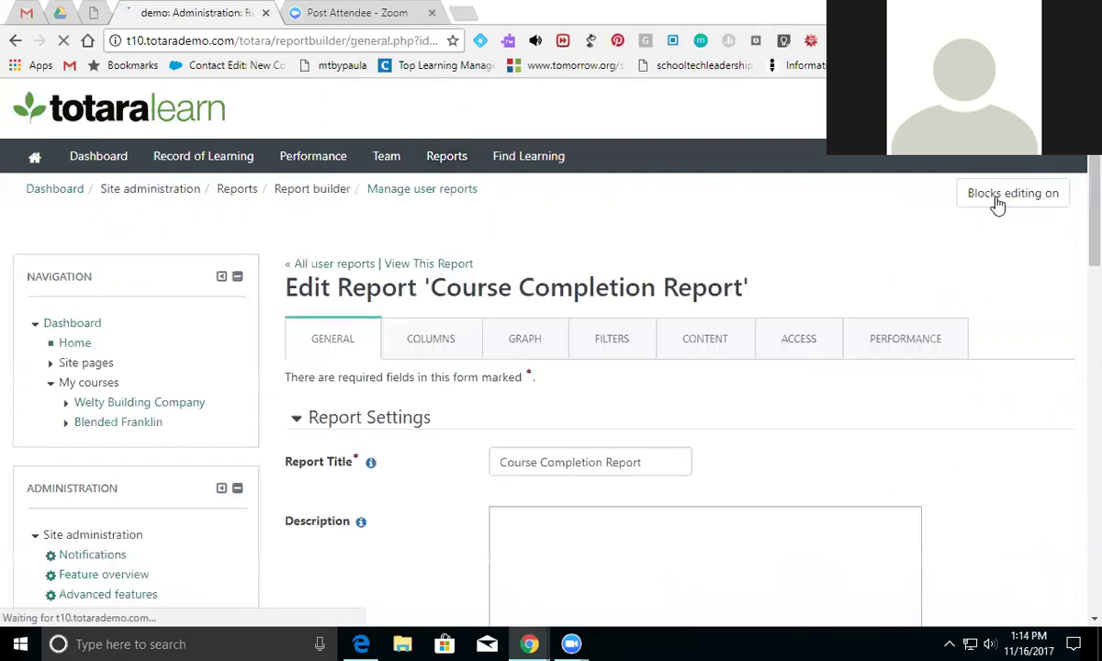
scroll(1082, 225, "down", 2)
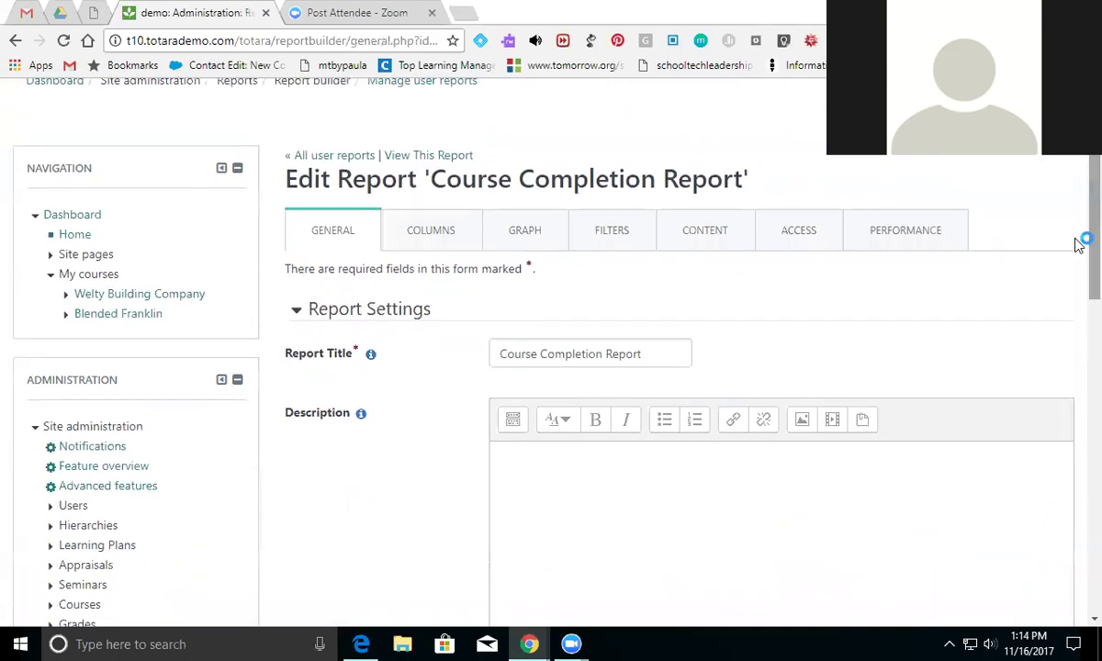
left_click(431, 234)
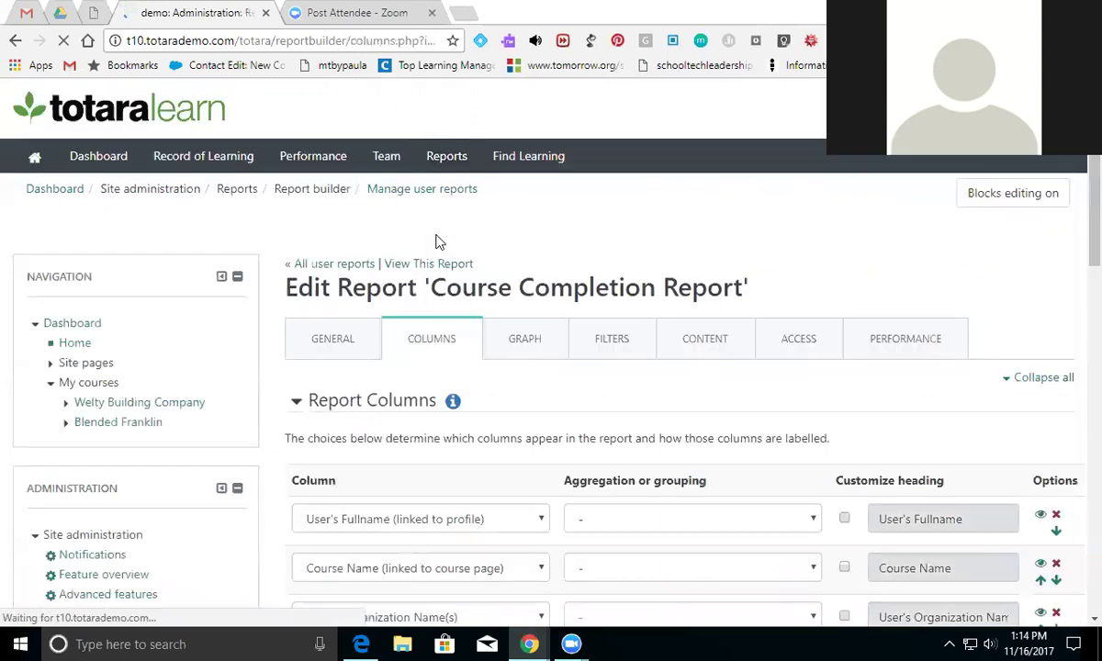
scroll(1077, 322, "down", 3)
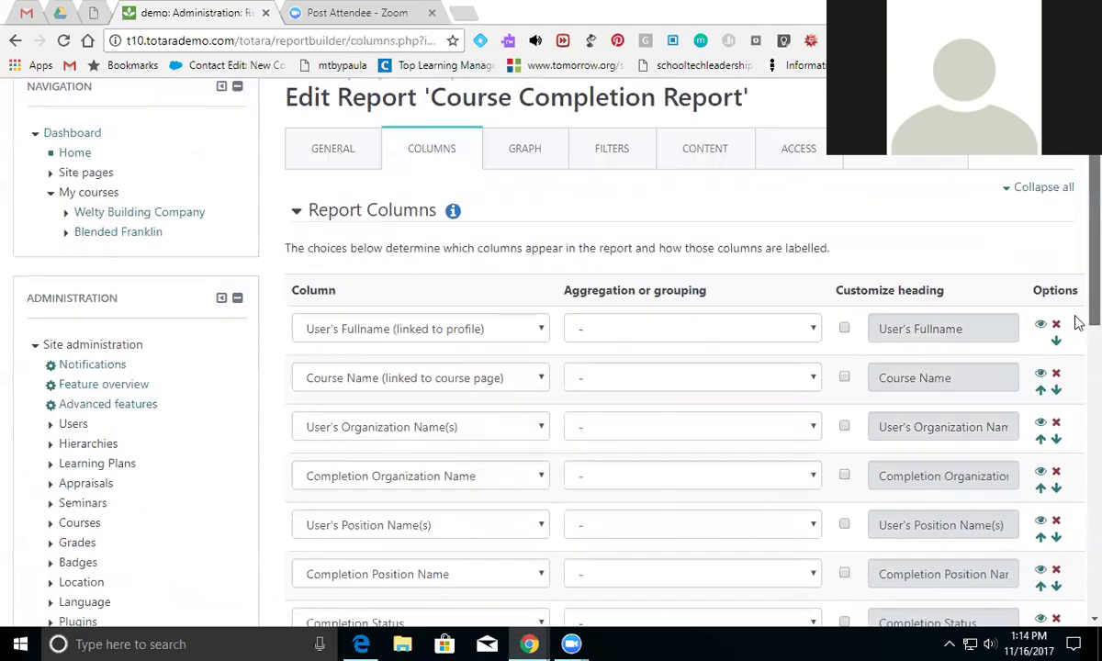
scroll(1077, 326, "down", 2)
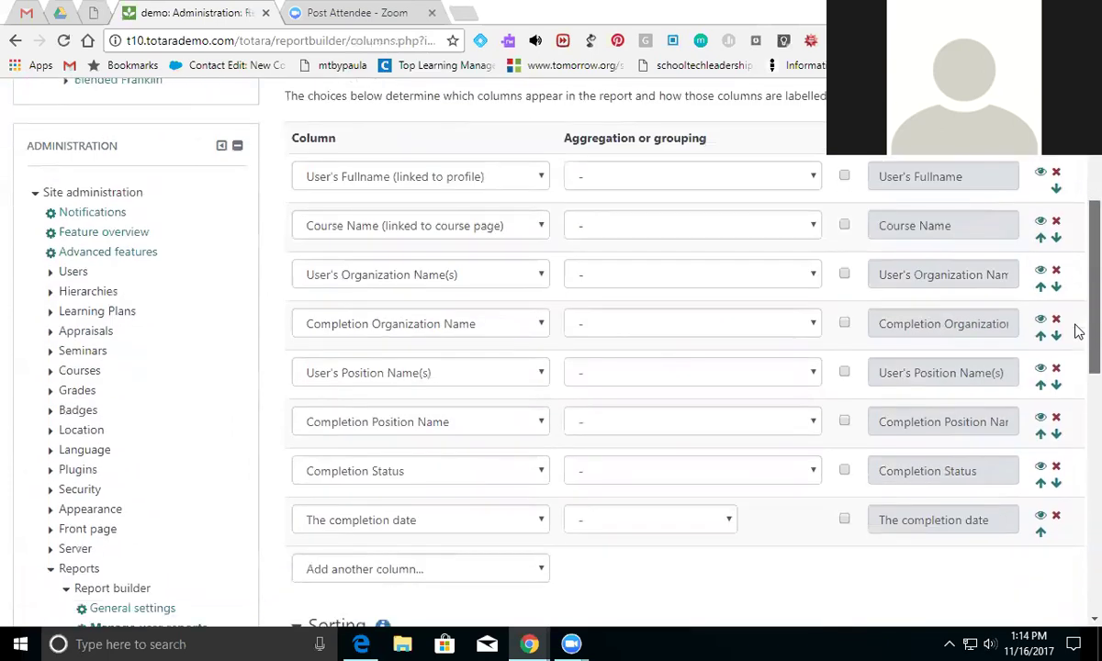
scroll(1078, 331, "down", 1)
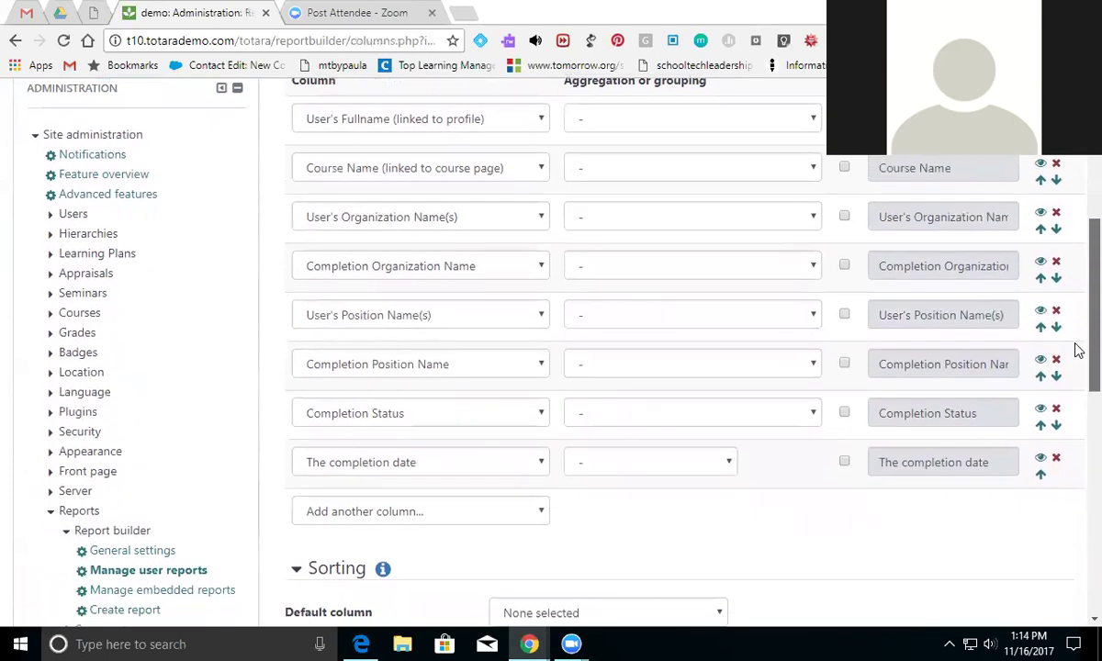
Delete the Completion Organization Name, User's Position Name(s) and Completion Position Name columns from the report.
left_click(1057, 266)
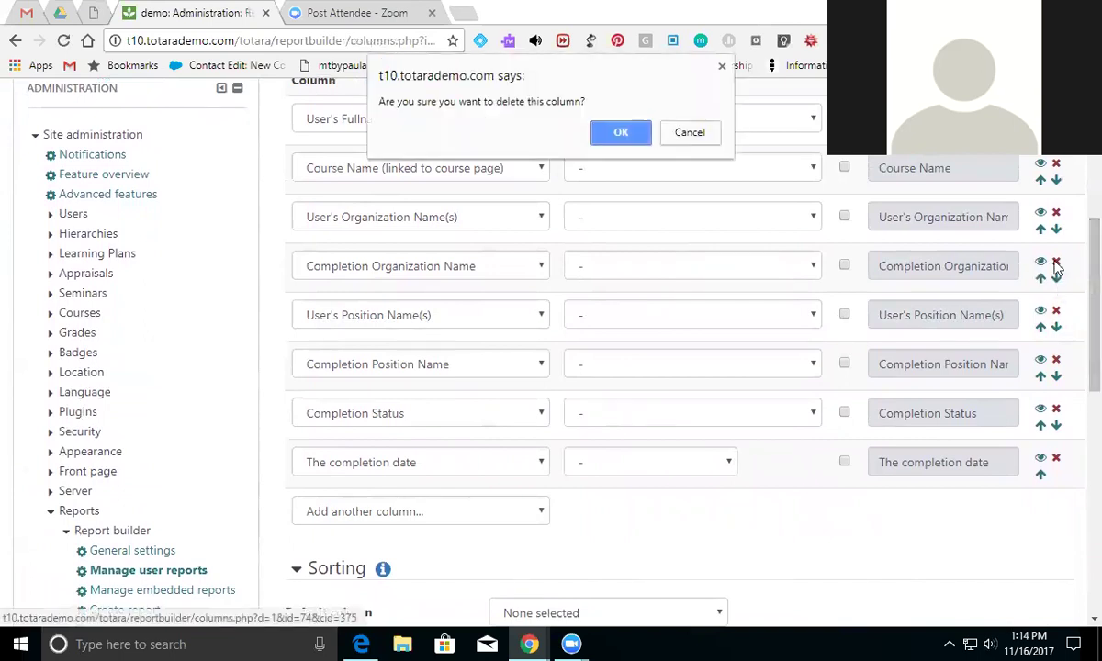
left_click(625, 133)
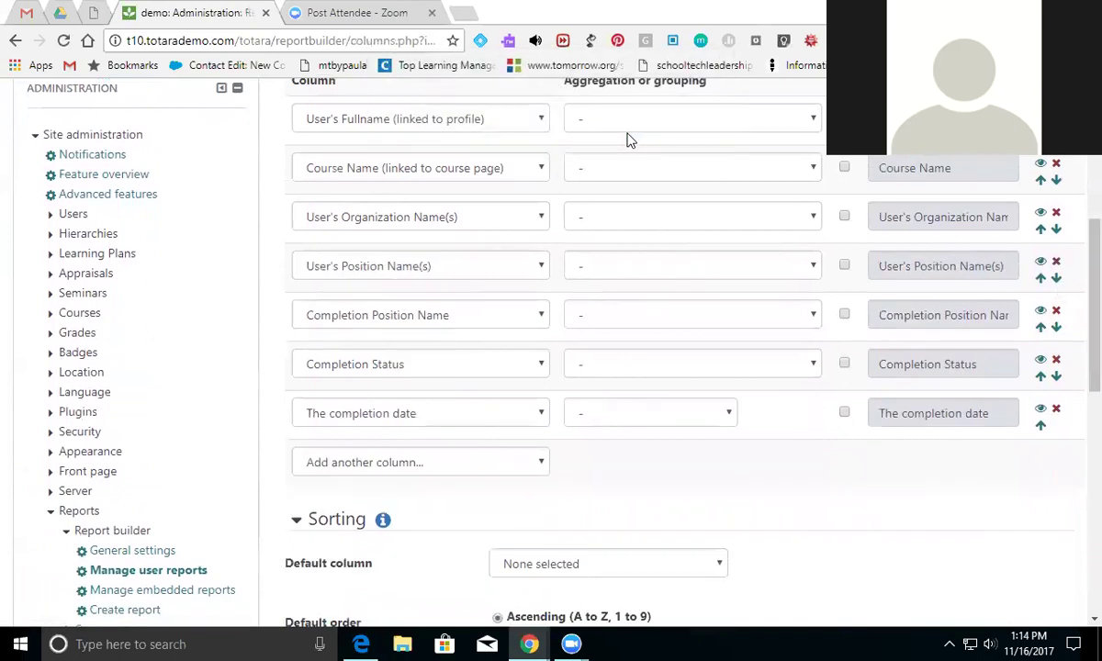
left_click(1057, 265)
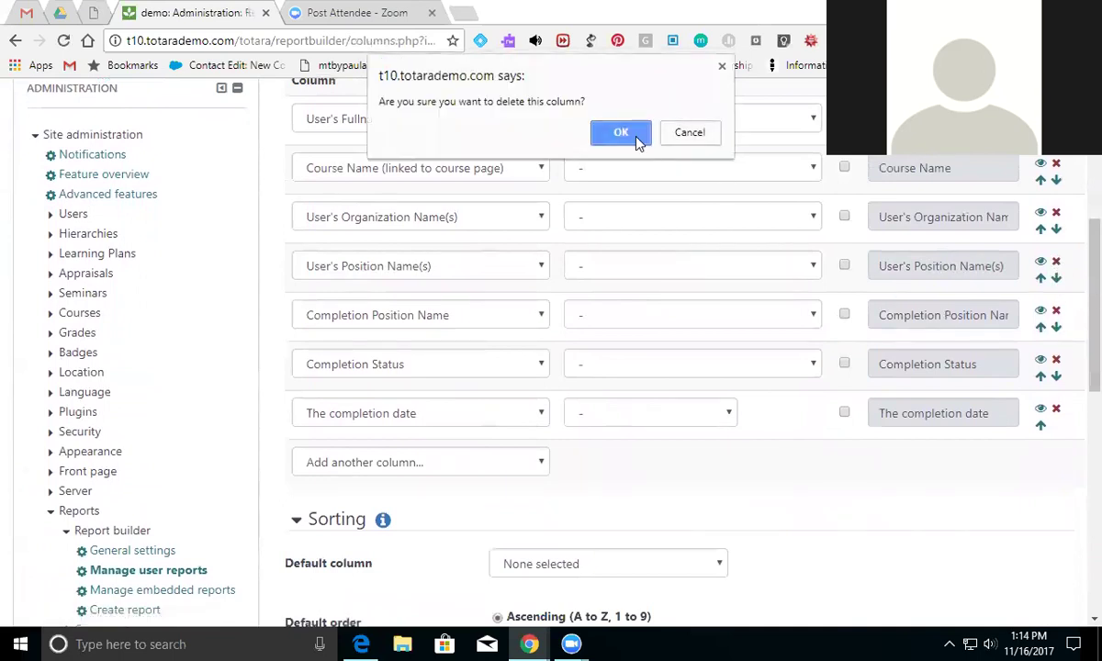
left_click(622, 133)
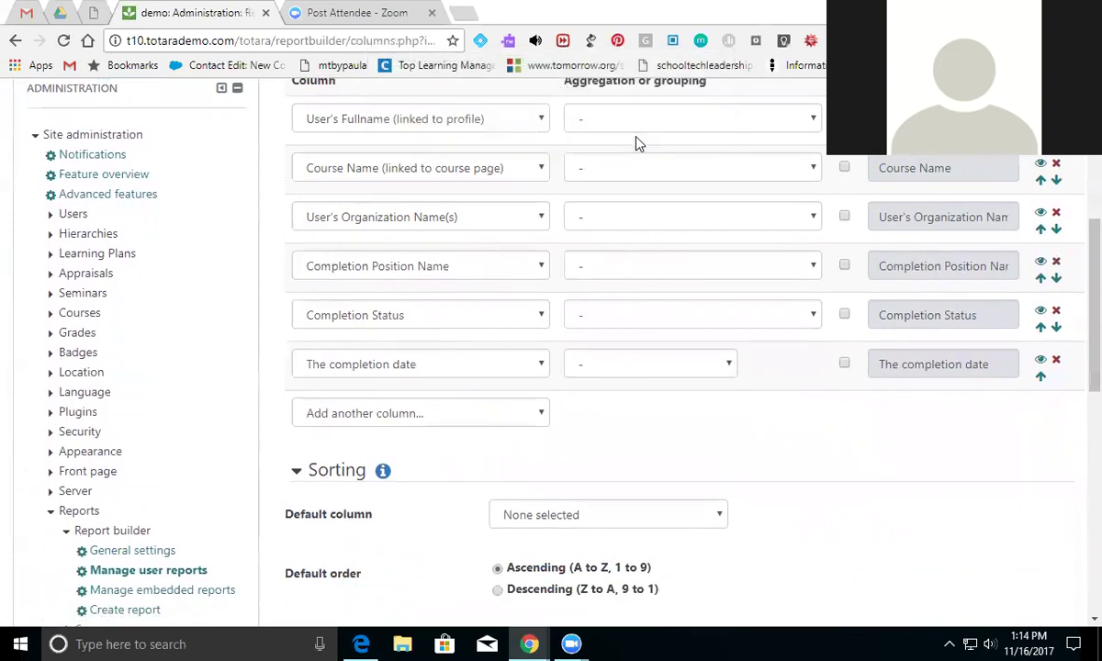
left_click(1056, 265)
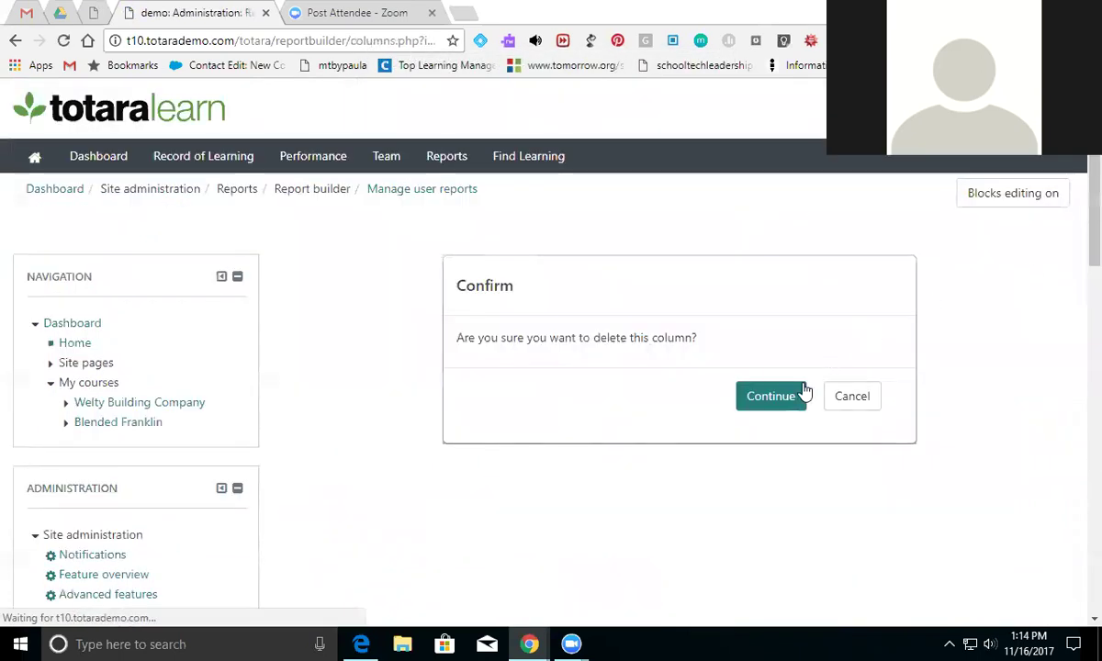
left_click(794, 404)
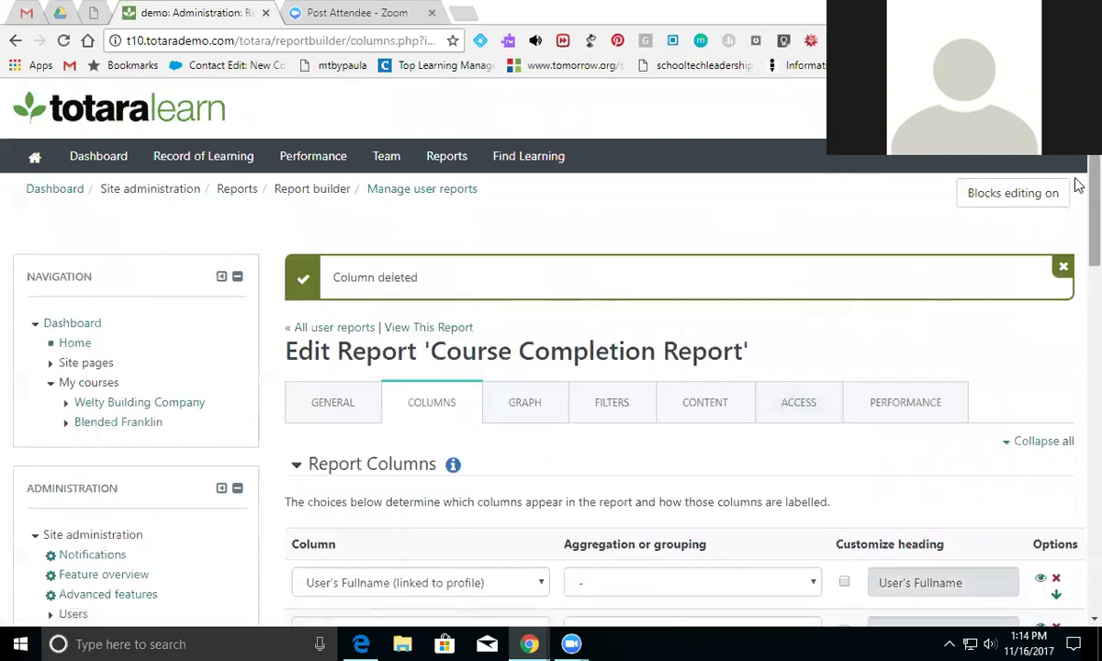
Add the Grade column from the Course Completion group to the report columns.
scroll(1076, 229, "down", 2)
scroll(1079, 287, "down", 3)
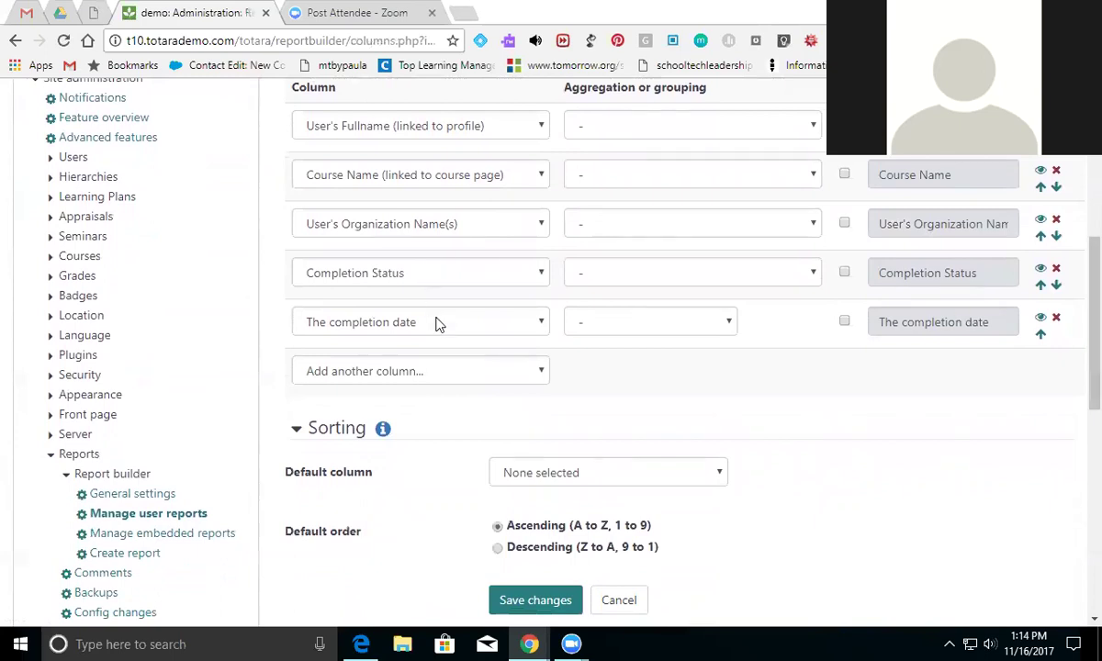
left_click(542, 382)
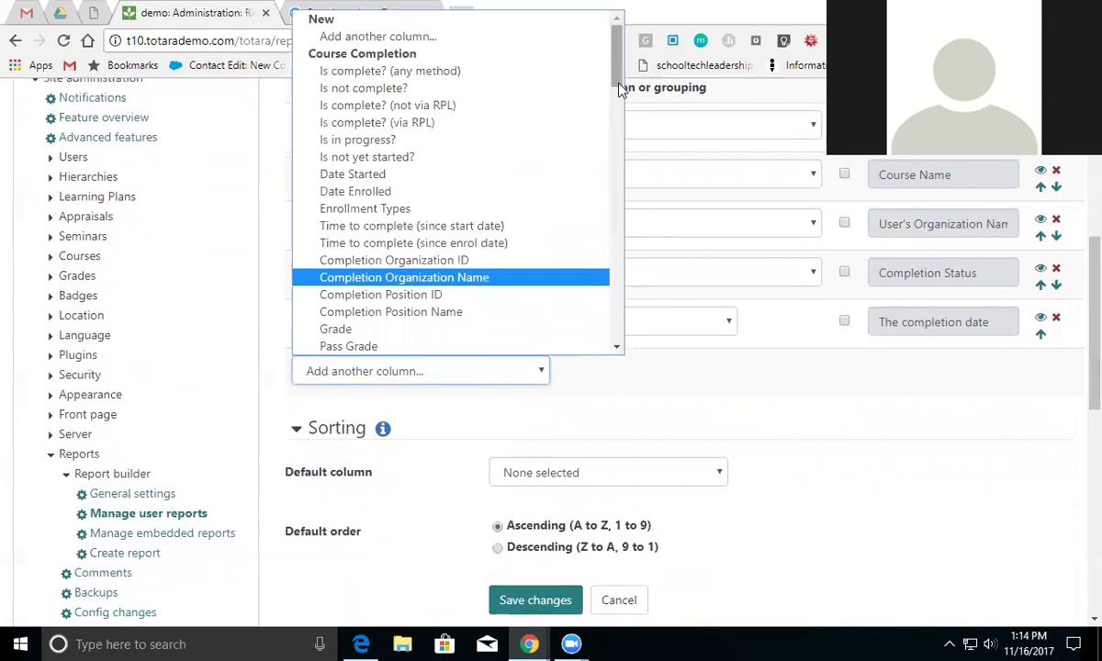
left_click_drag(618, 89, 614, 104)
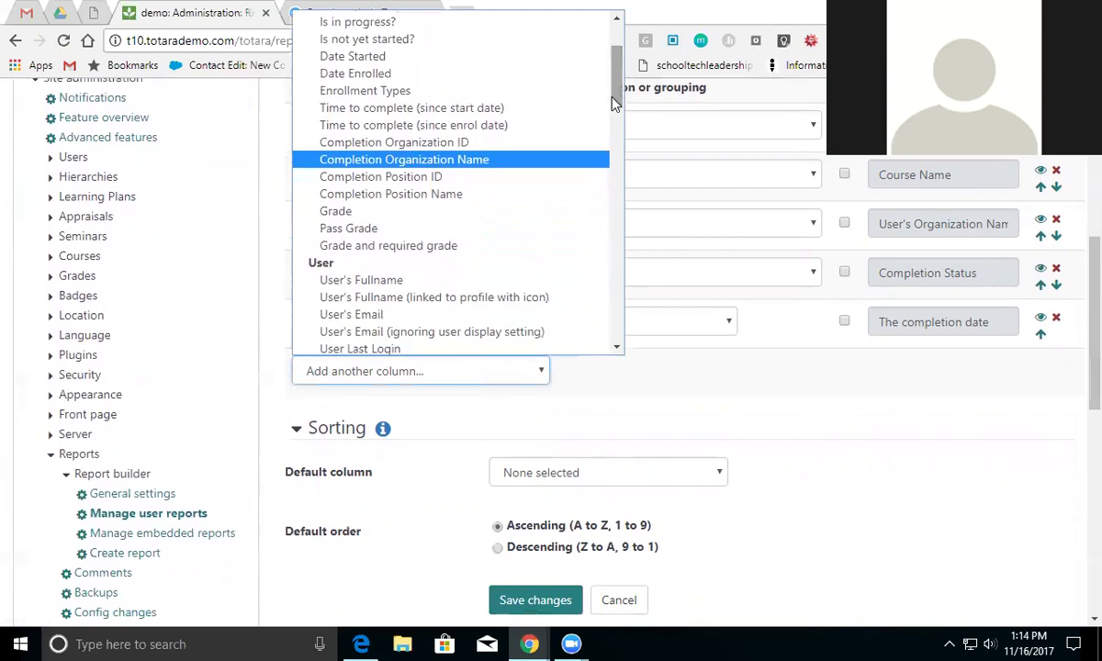
left_click(598, 214)
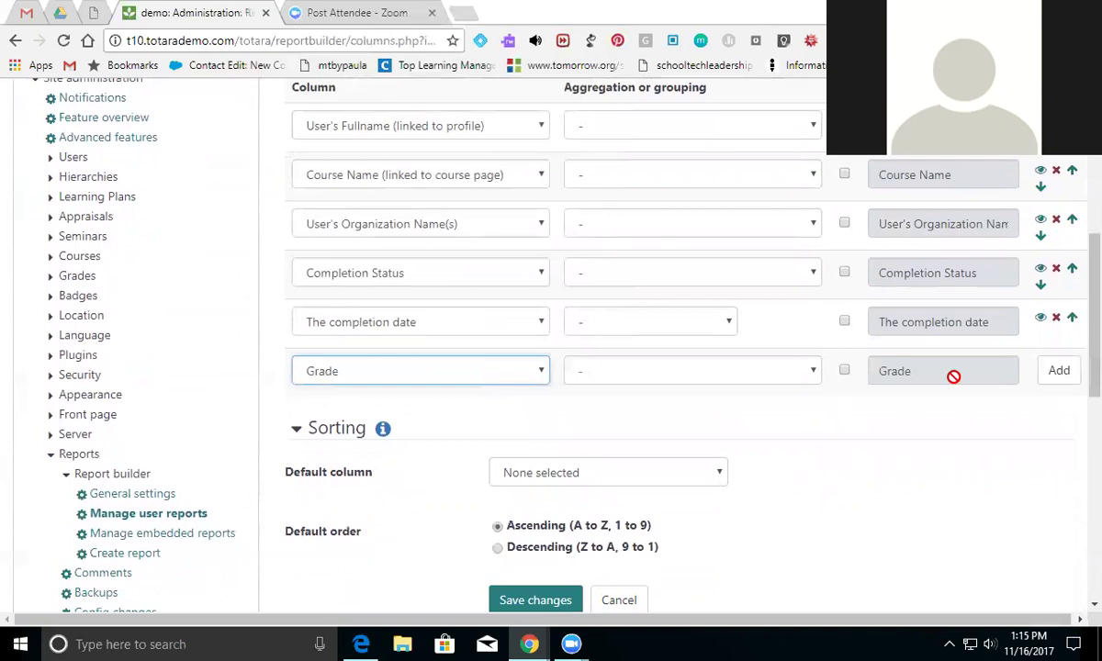
left_click(1059, 373)
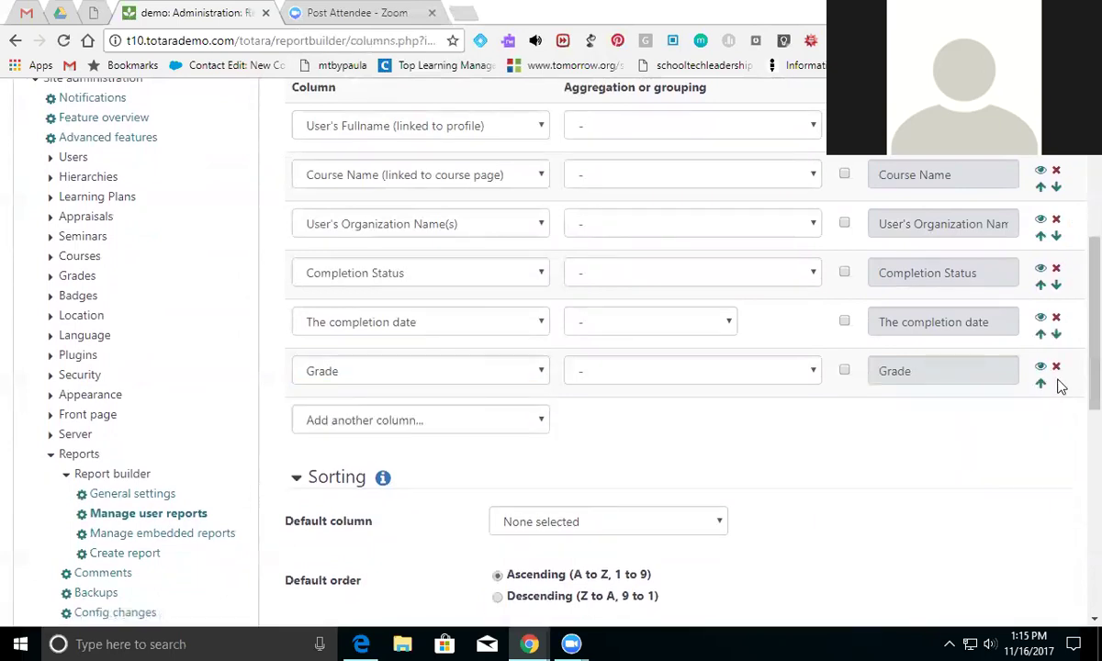
Add the Pass Grade column to the report below Grade.
left_click(538, 423)
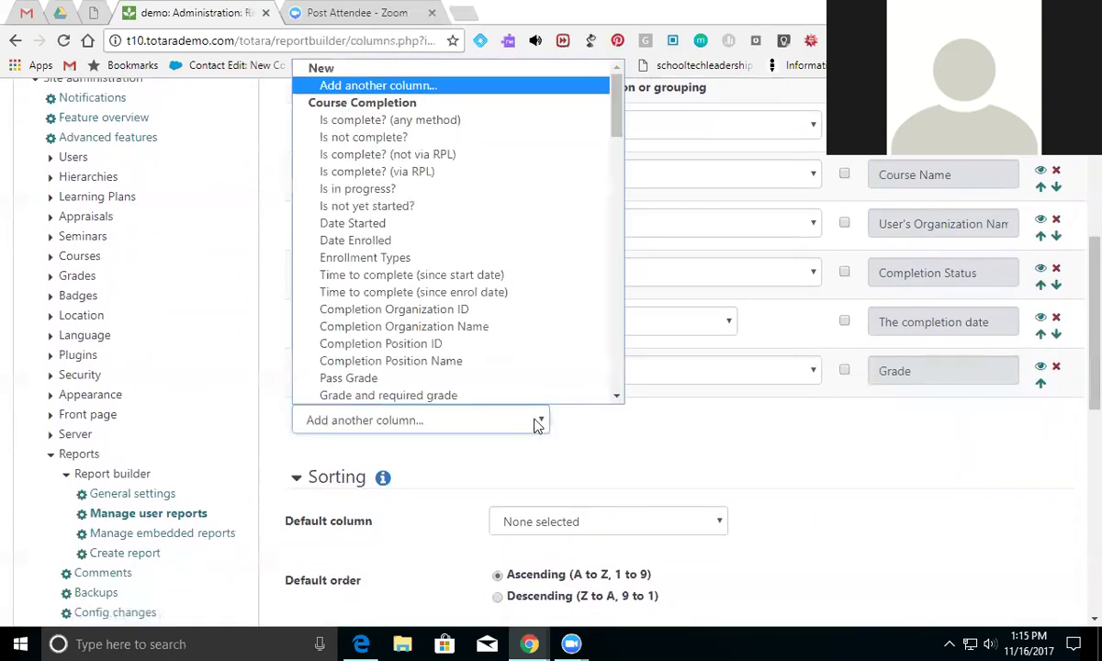
left_click(515, 378)
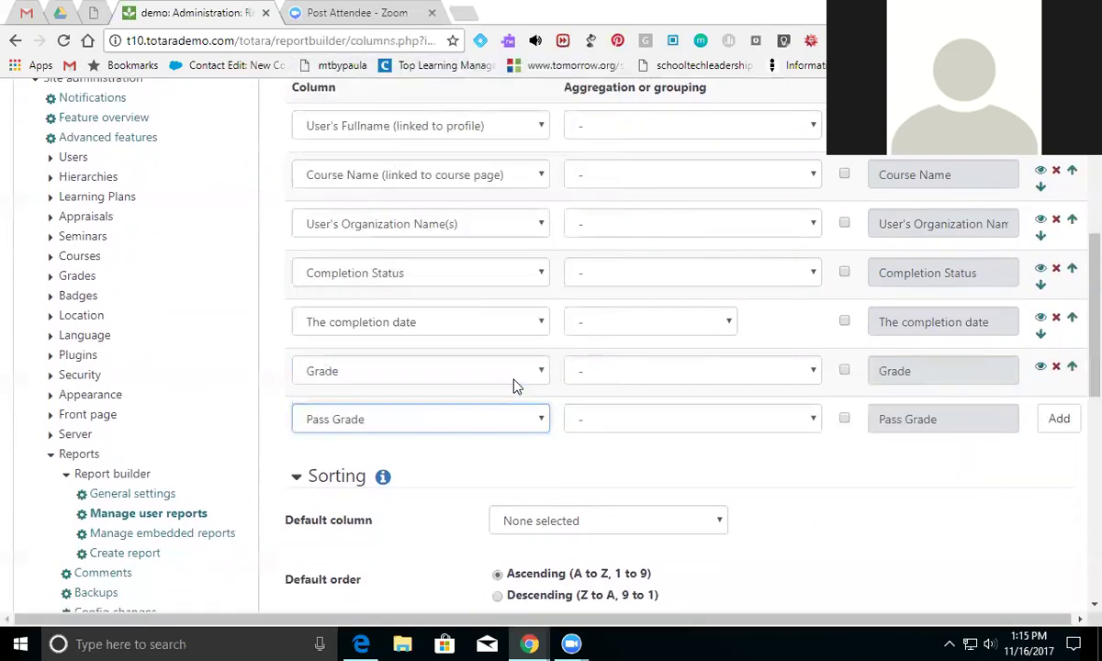
left_click(1057, 423)
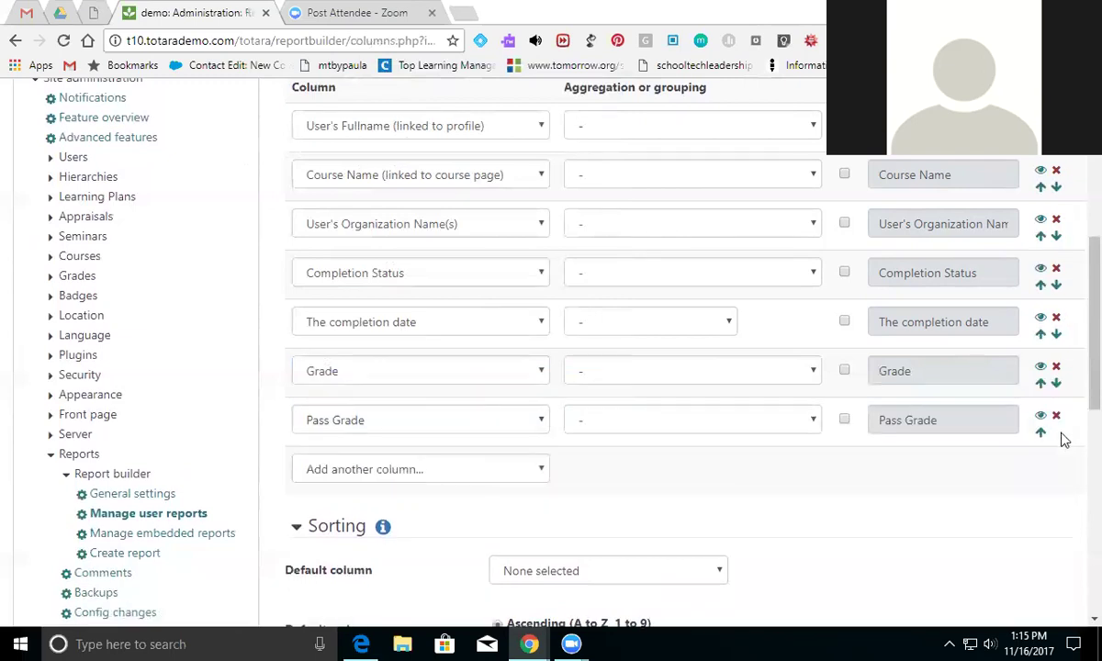
Look over the Course Completion Report's column list, including the newly added Grade and Pass Grade columns.
scroll(1075, 364, "up", 2)
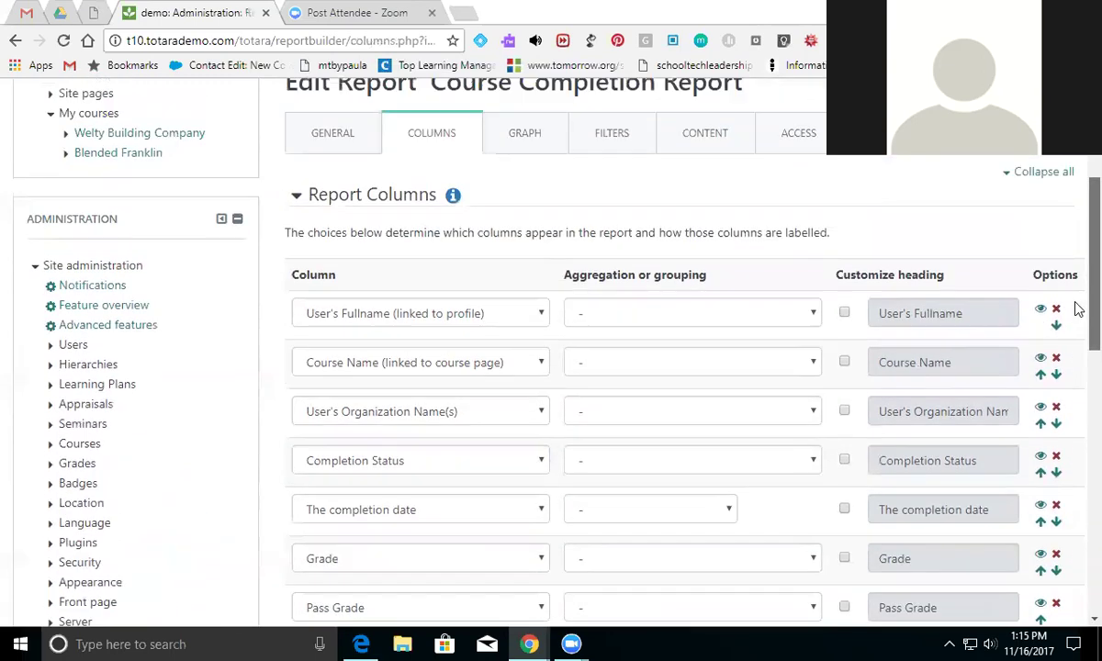
scroll(1076, 321, "down", 2)
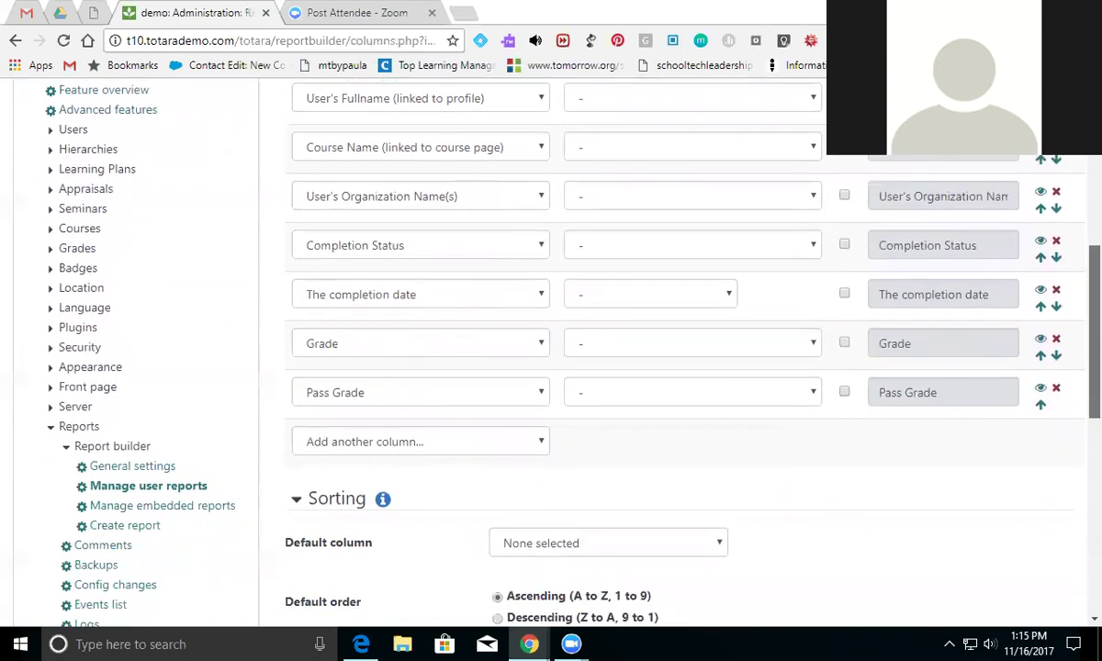
scroll(643, 349, "up", 1)
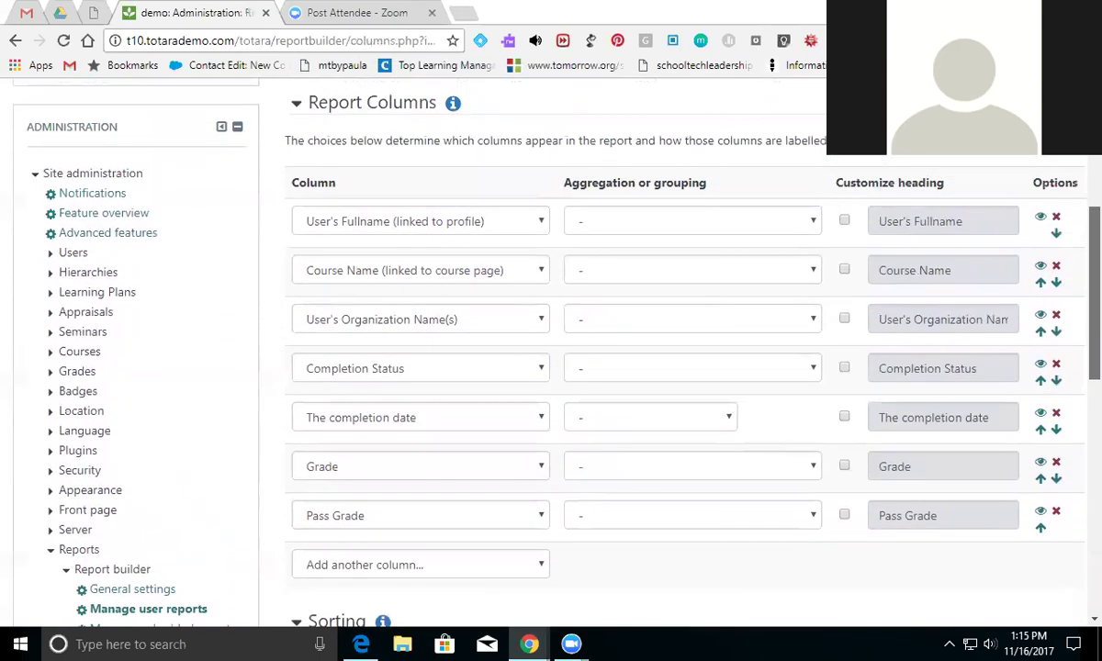
scroll(551, 349, "up", 1)
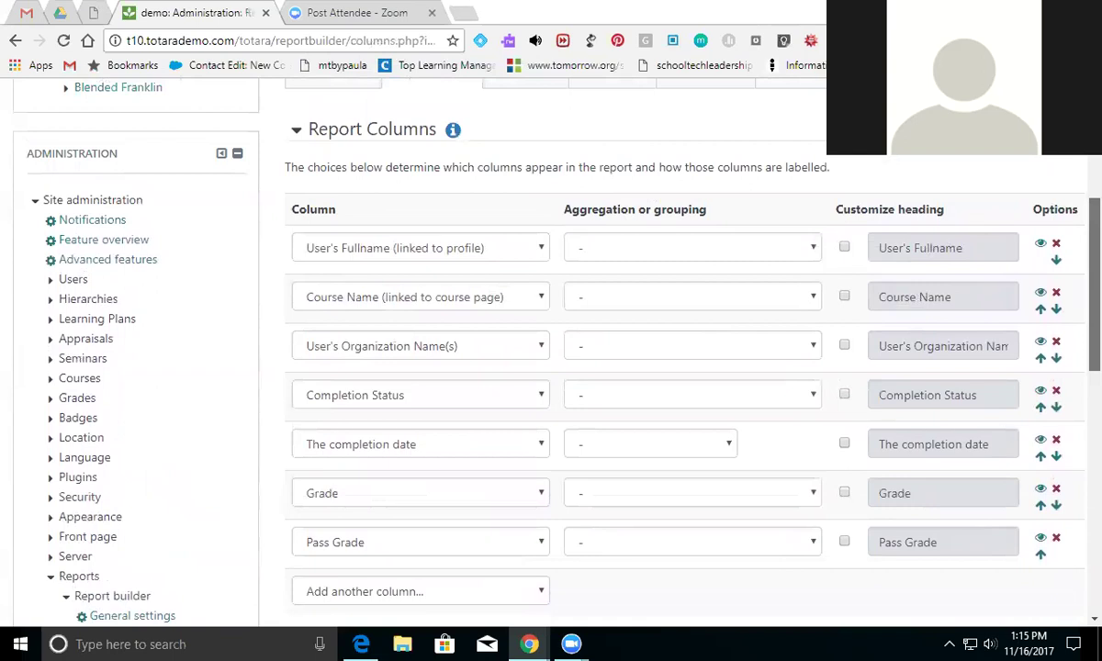
scroll(643, 367, "up", 1)
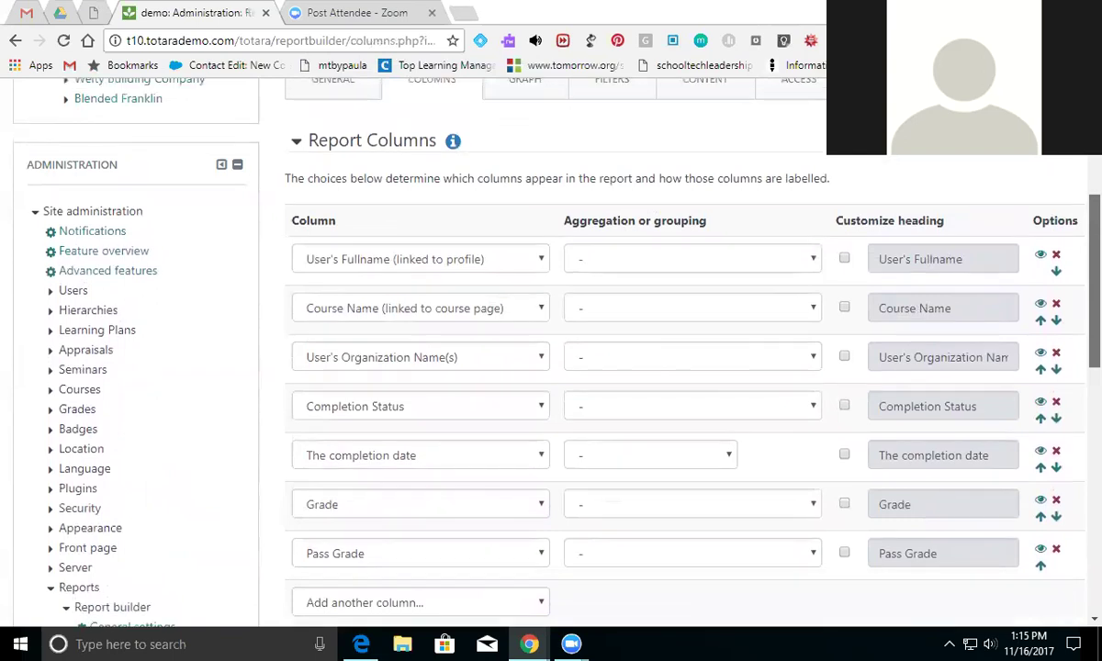
scroll(643, 349, "down", 1)
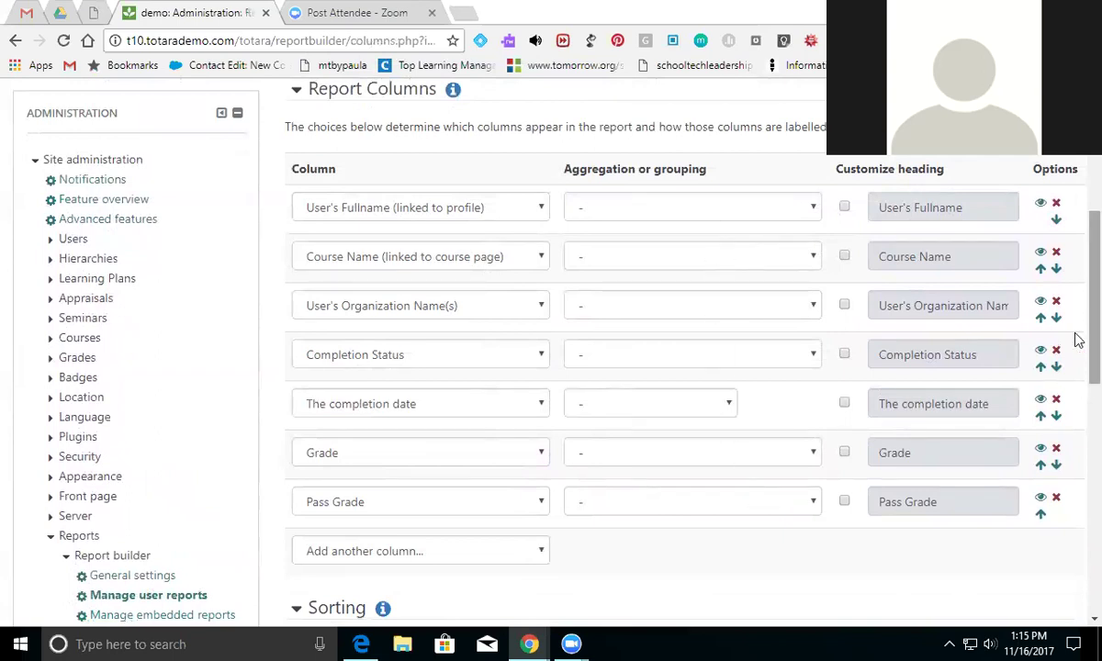
scroll(1075, 337, "up", 3)
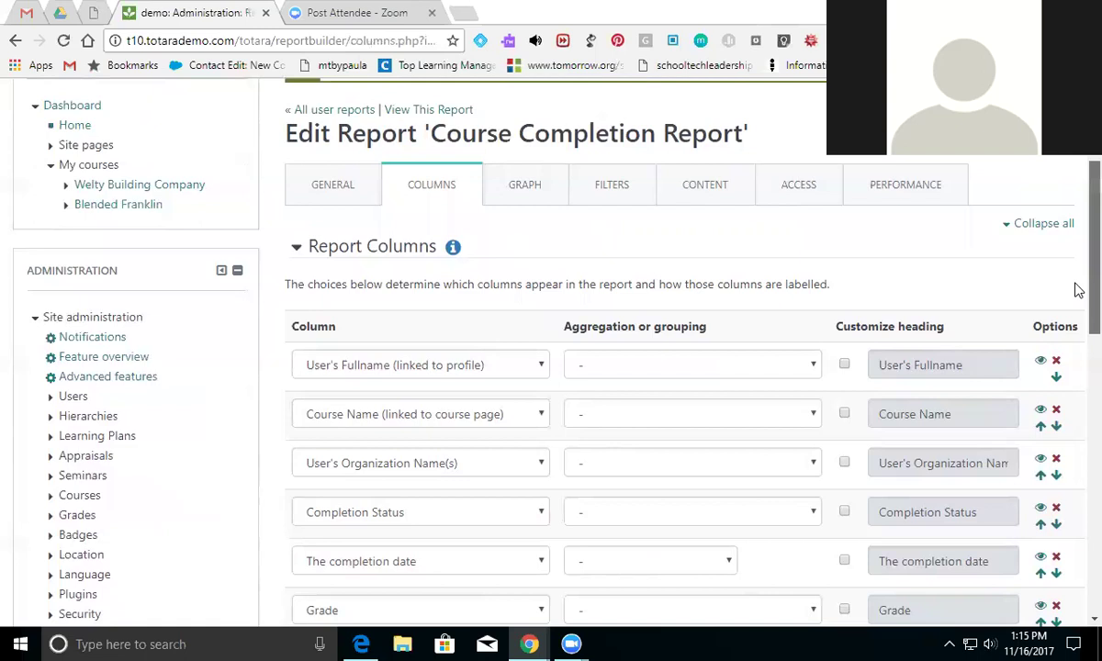
scroll(1076, 307, "down", 3)
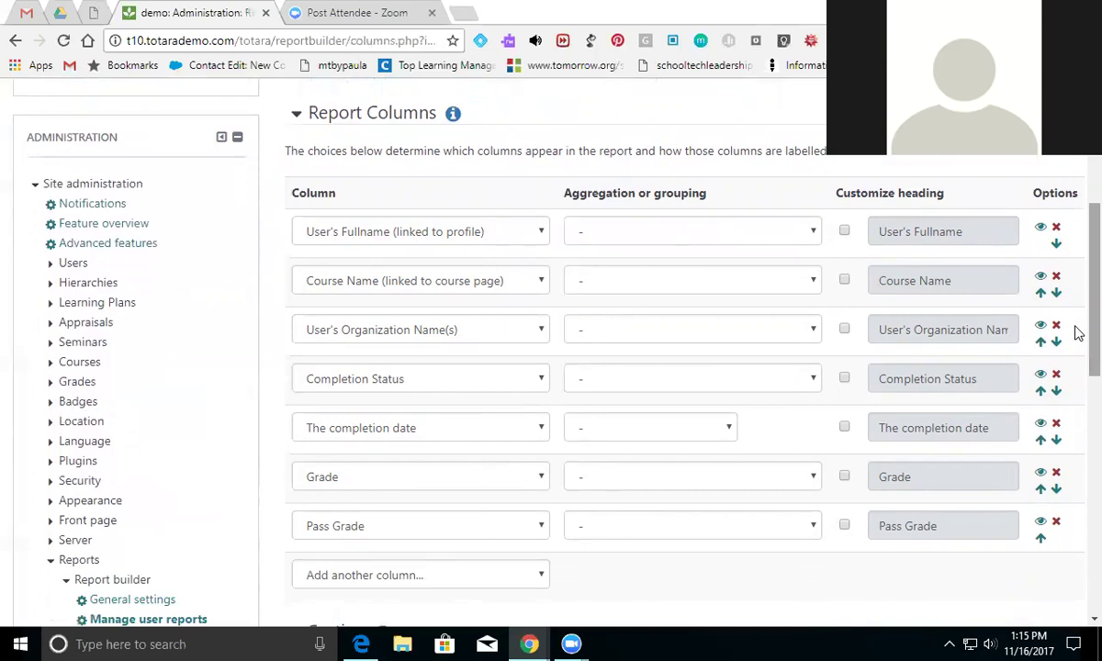
Examine the aggregation or grouping options available for the Completion Status and Grade columns without choosing any.
left_click(811, 381)
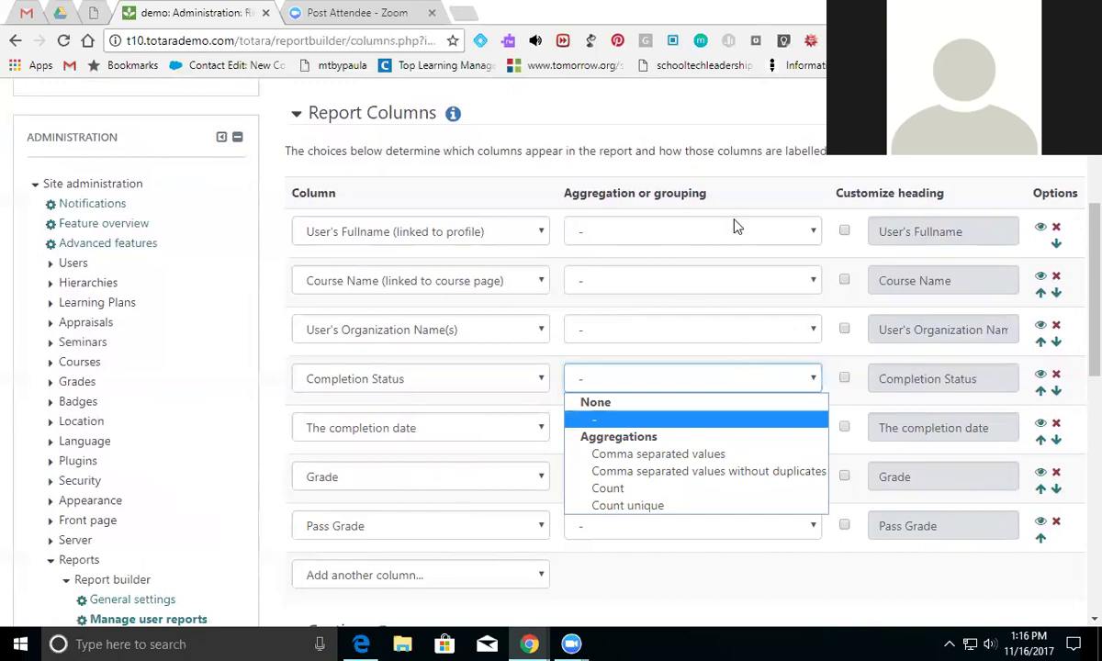
left_click(749, 191)
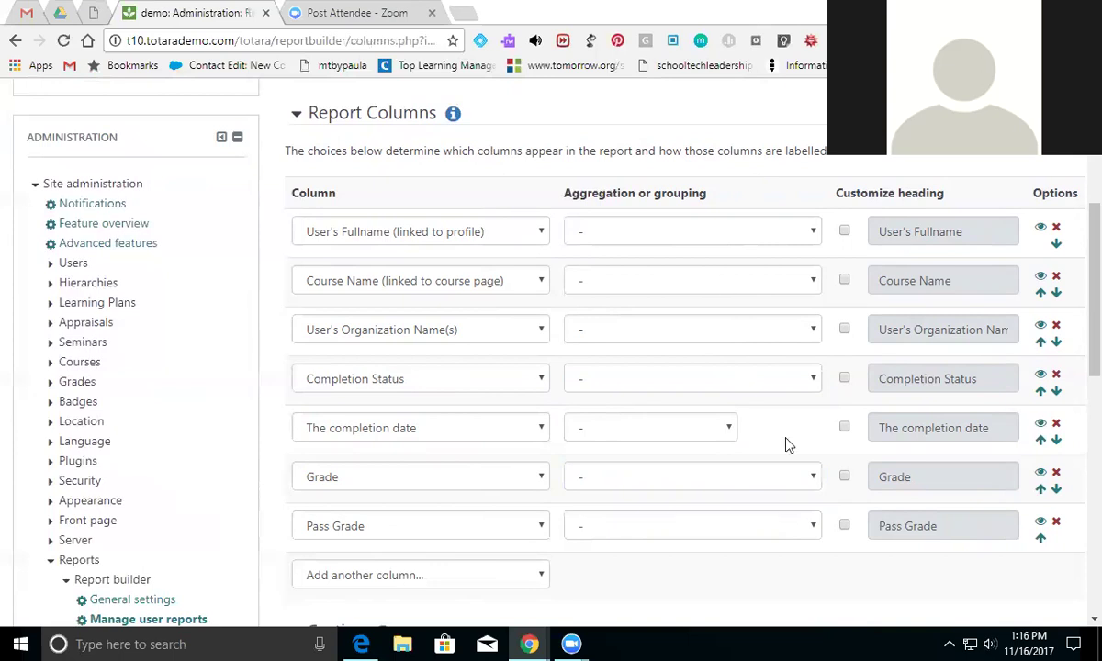
left_click(811, 481)
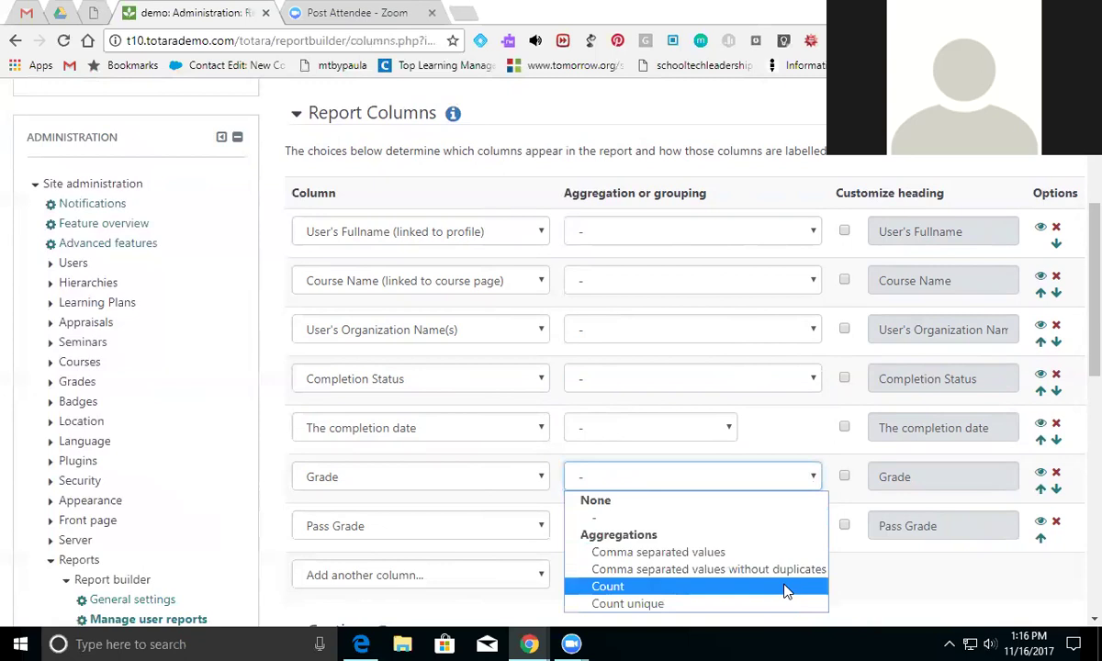
left_click(899, 603)
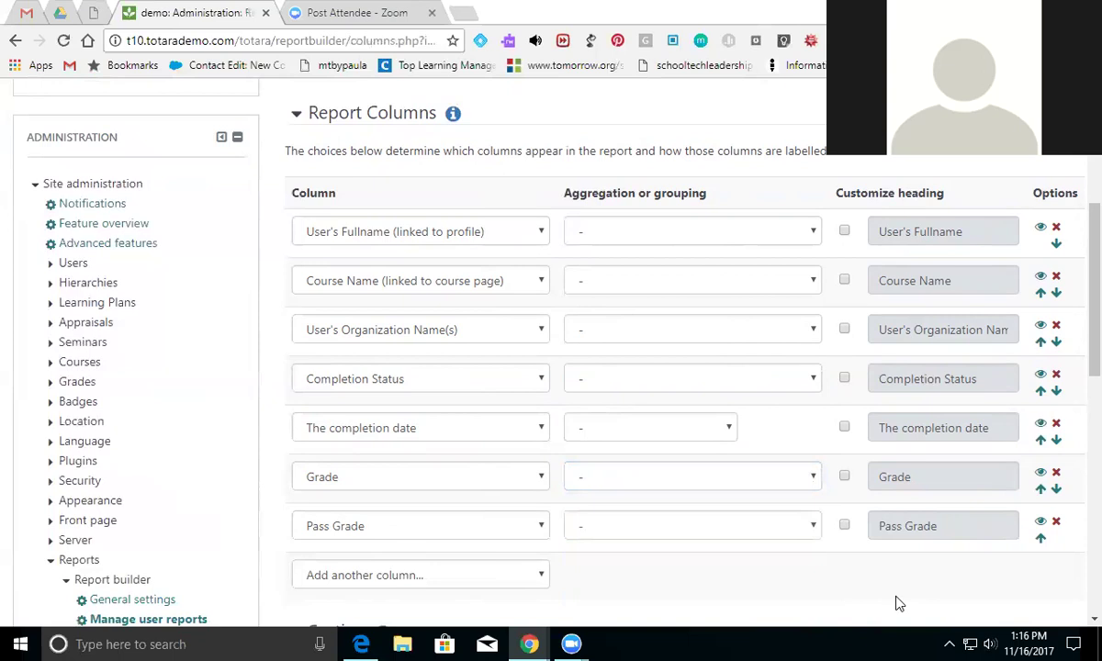
Enable a custom heading for the Grade column and rename the heading as Score.
left_click(844, 232)
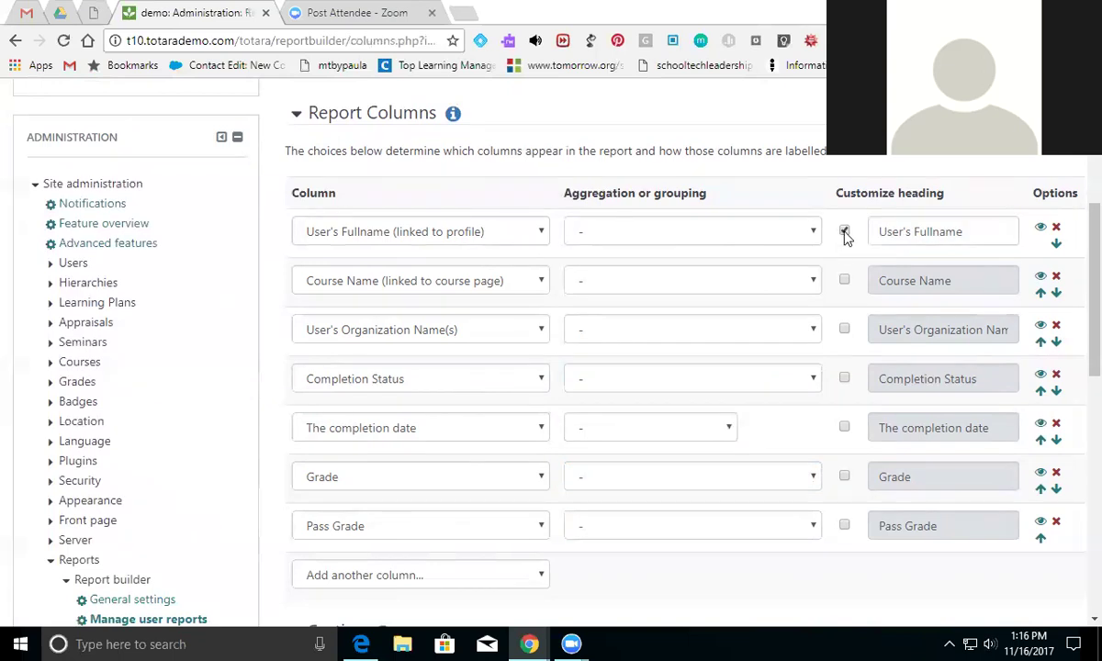
left_click(844, 230)
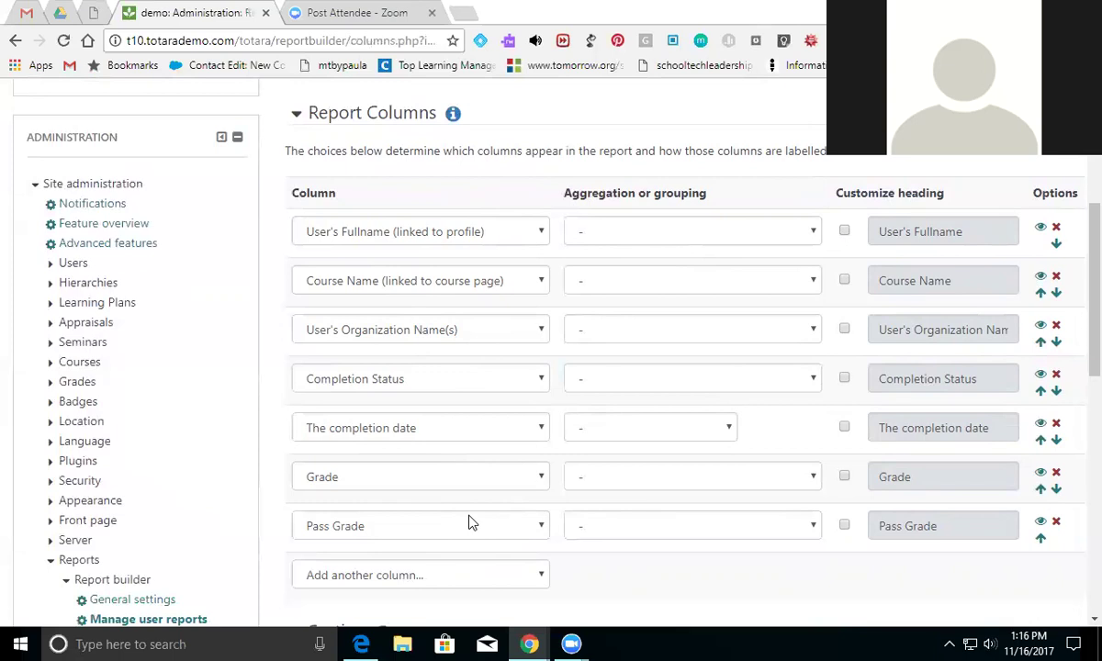
left_click(844, 477)
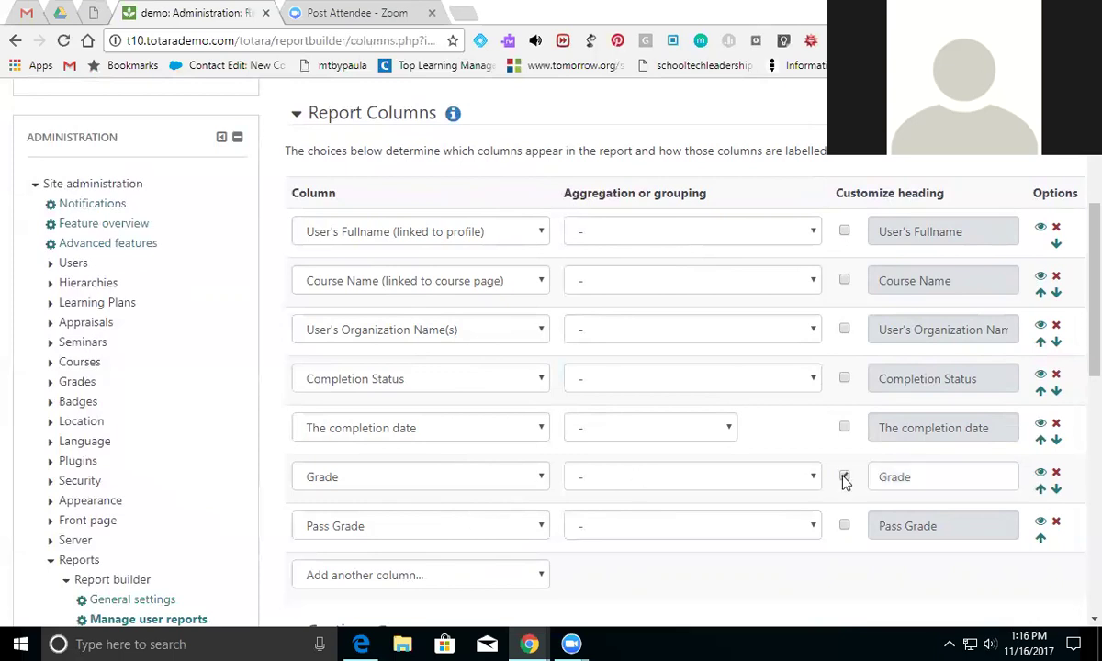
left_click(932, 476)
key("BackSpace")
key("BackSpace")
key("BackSpace")
key("BackSpace")
key("BackSpace")
type("Score")
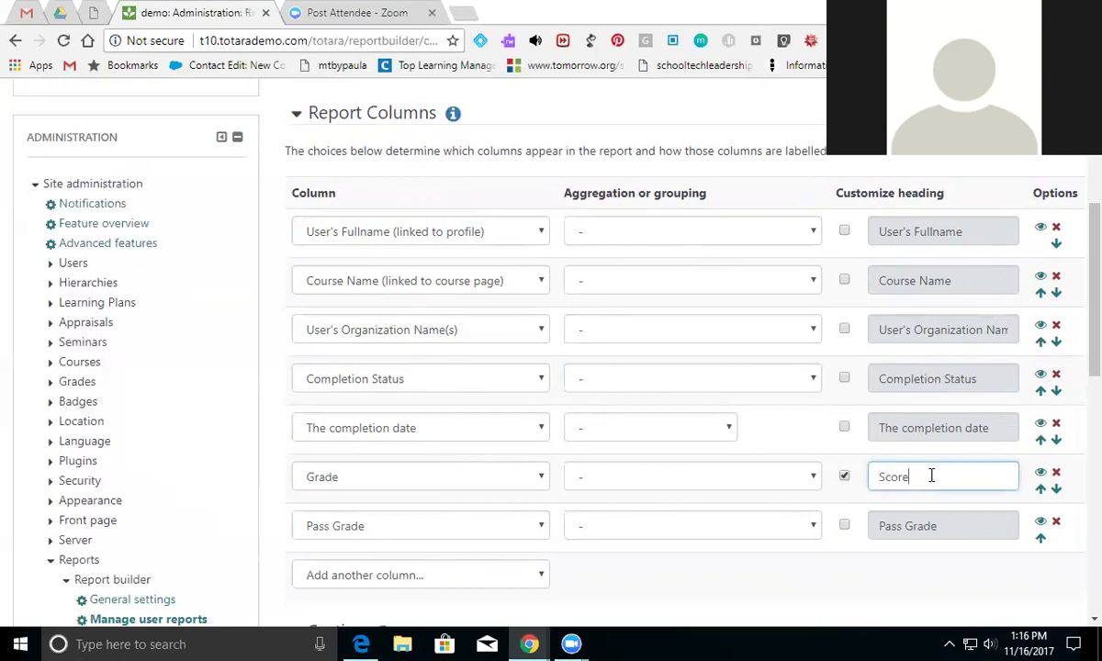
Save the column changes and view the Course Completion Report.
scroll(1075, 386, "down", 5)
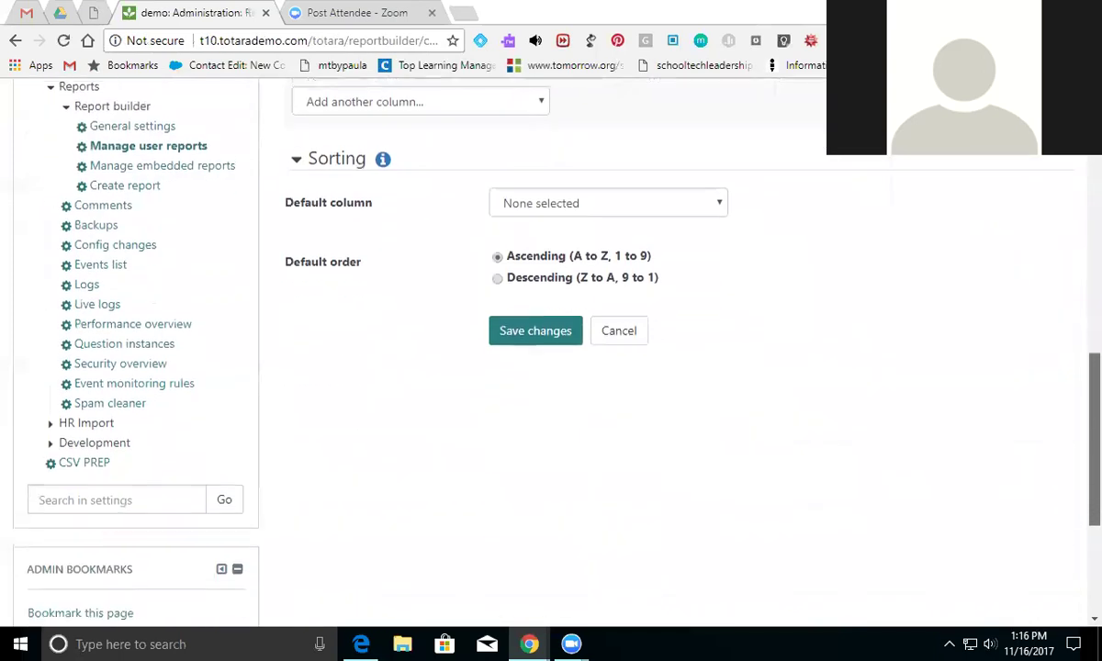
left_click(533, 339)
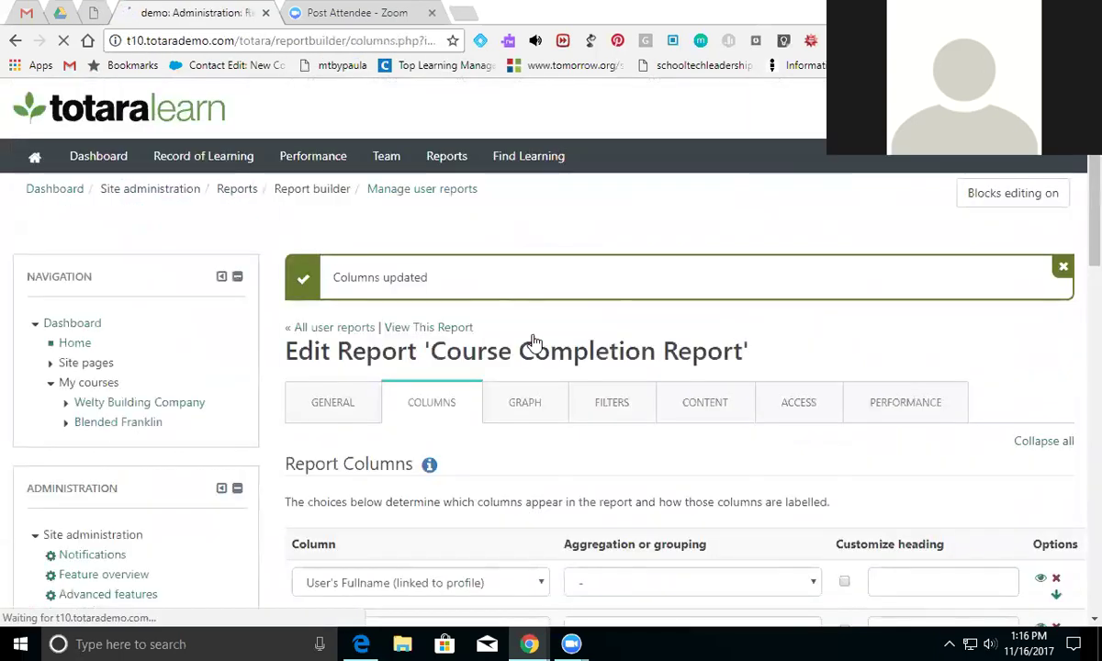
left_click(454, 330)
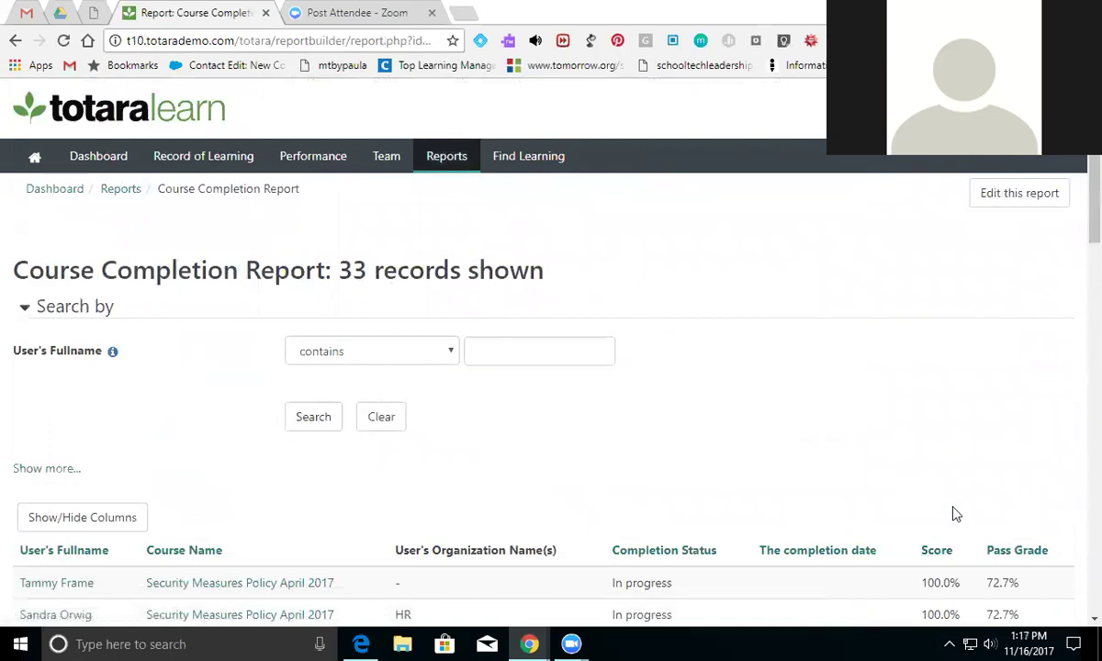
Return to editing the report's columns and move the Pass Grade column above Grade.
left_click(1005, 206)
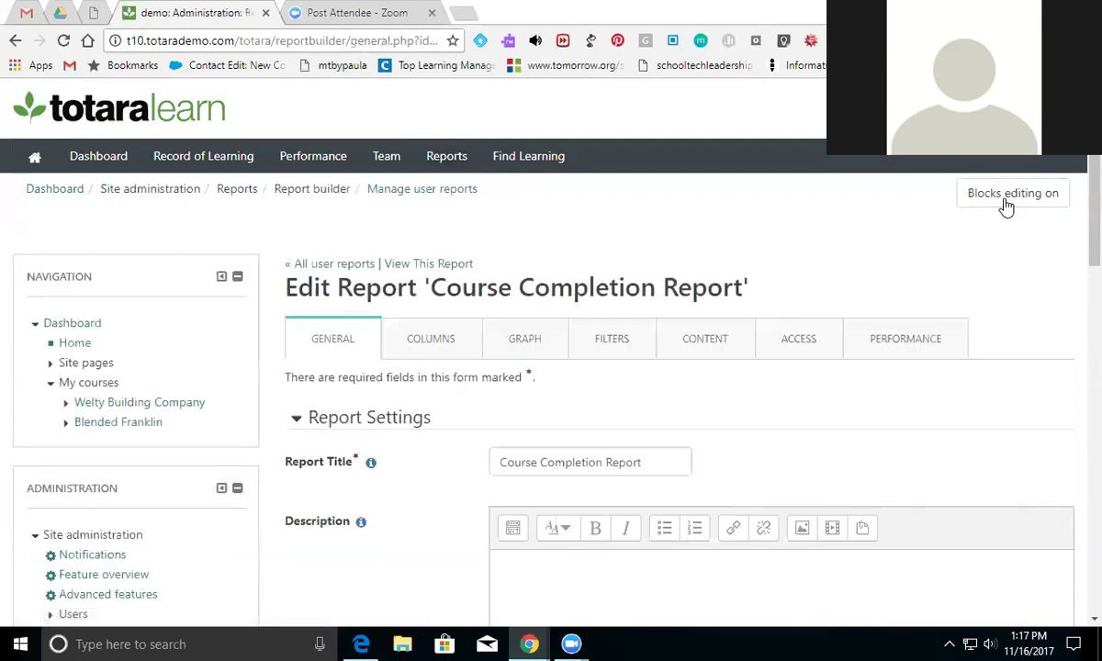
left_click(441, 351)
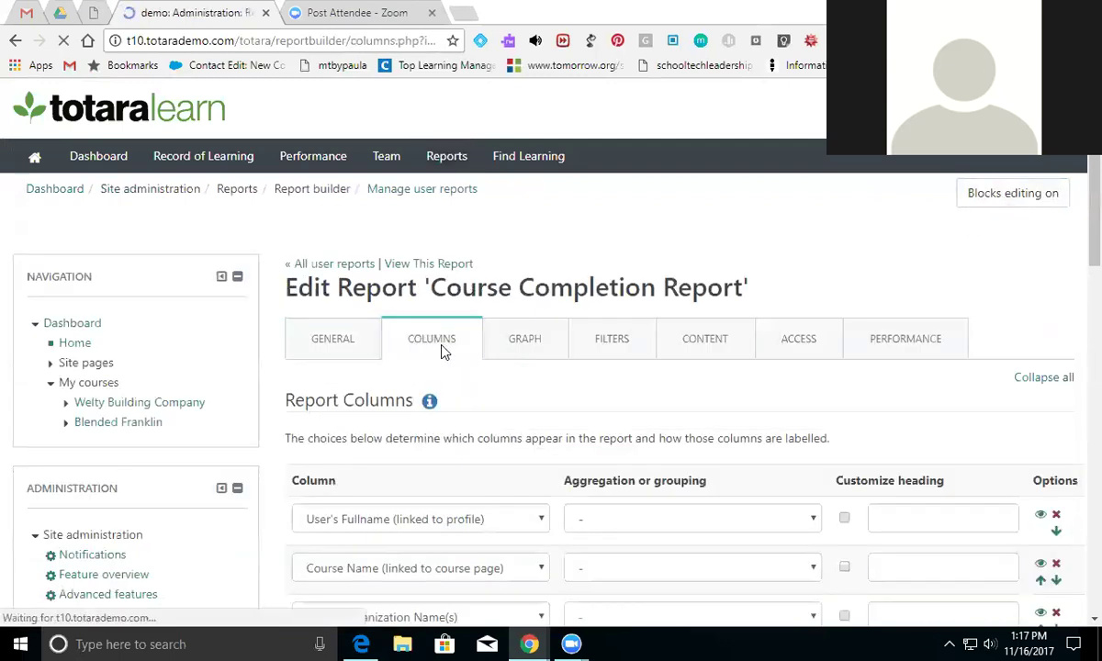
scroll(1079, 250, "down", 3)
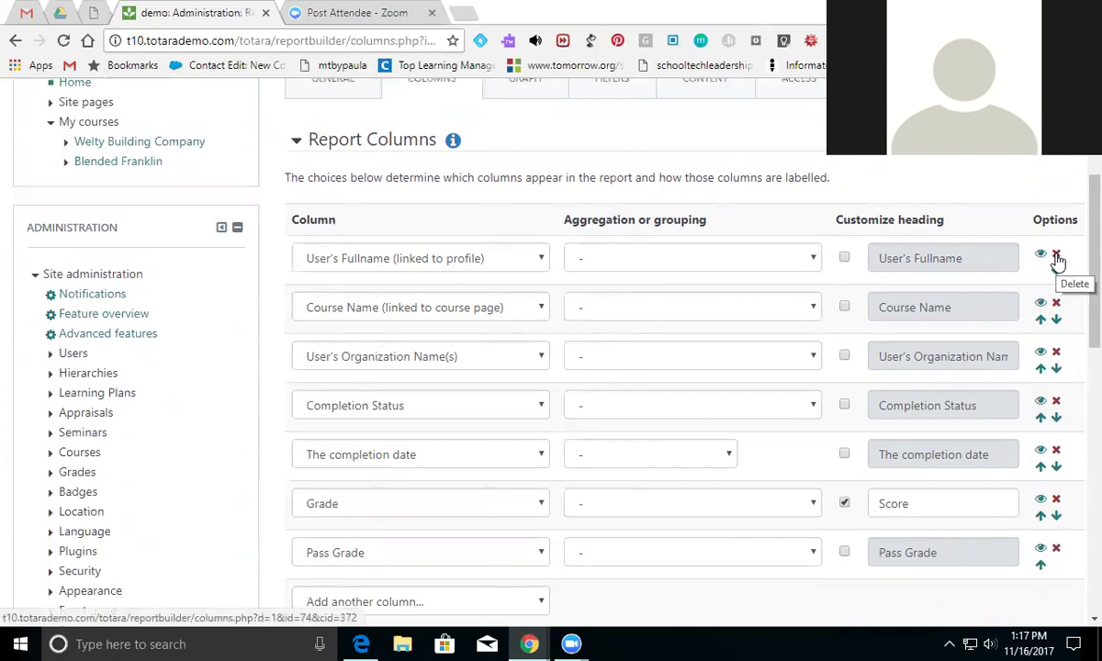
left_click(1038, 566)
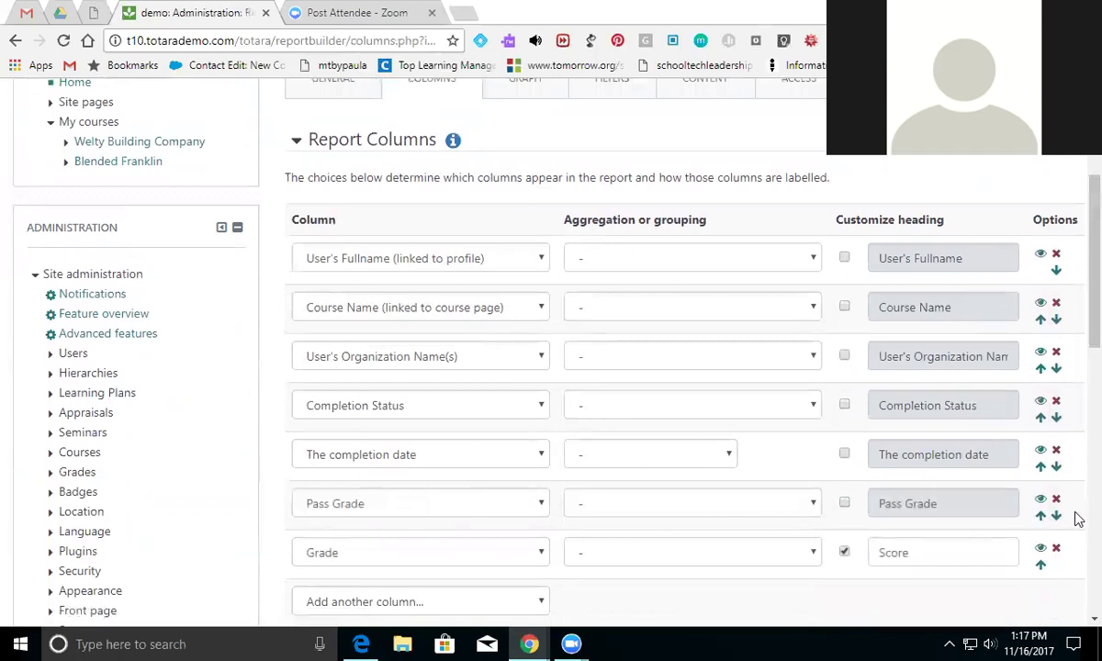
Set the default sorting column to User's Fullname (linked to profile) and save the changes.
scroll(1075, 294, "down", 2)
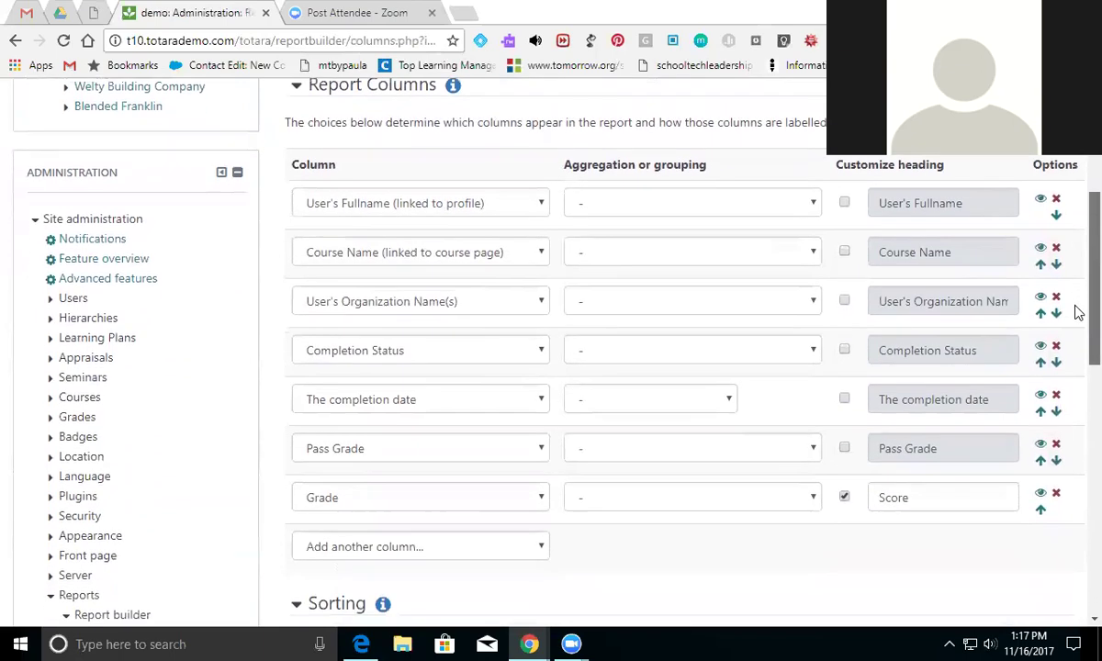
scroll(1076, 313, "up", 2)
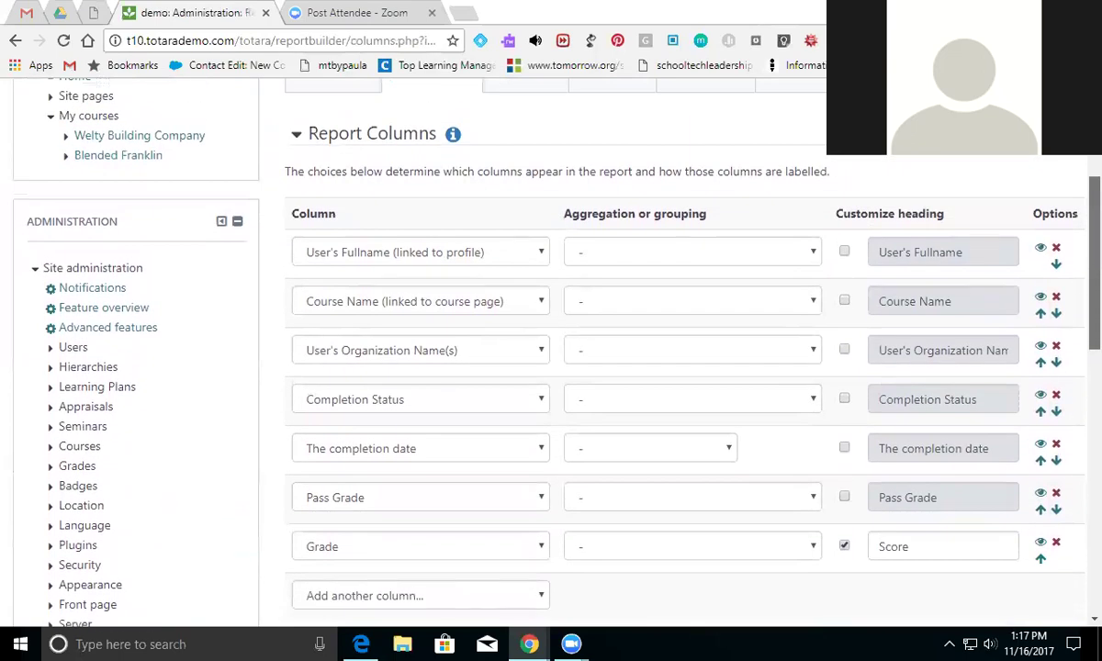
scroll(684, 367, "down", 6)
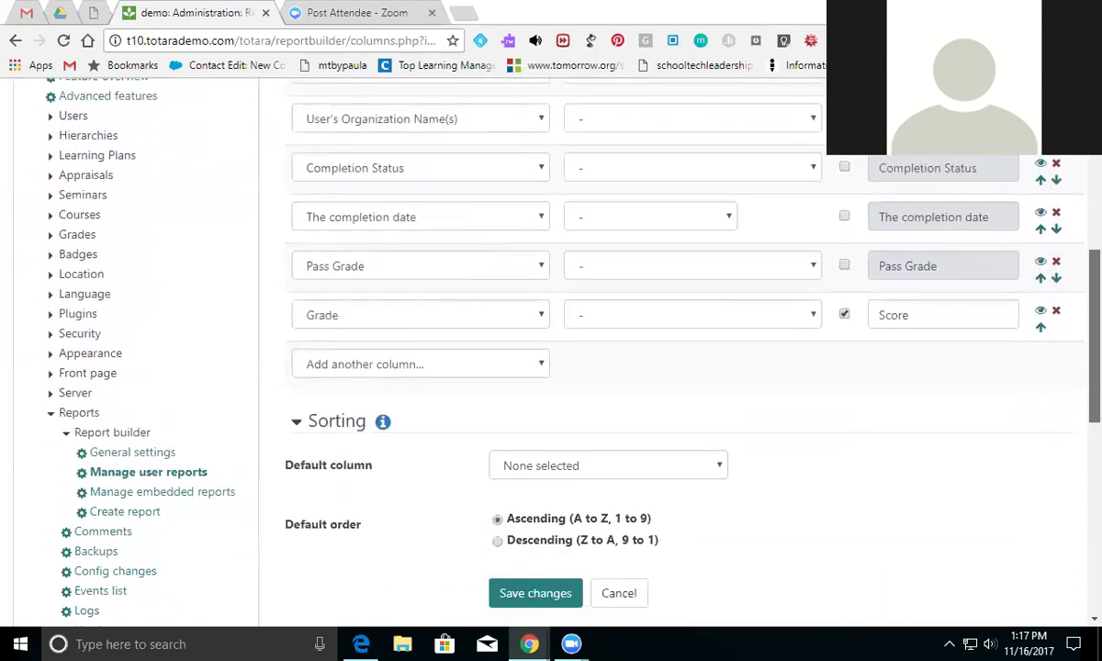
scroll(684, 368, "up", 1)
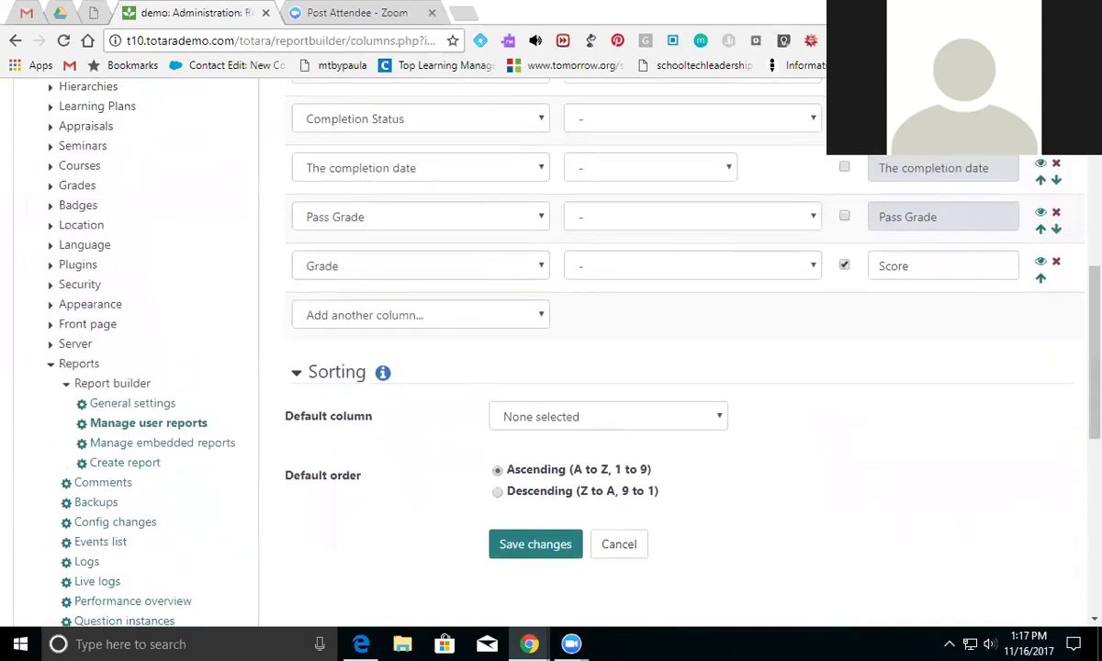
left_click(722, 418)
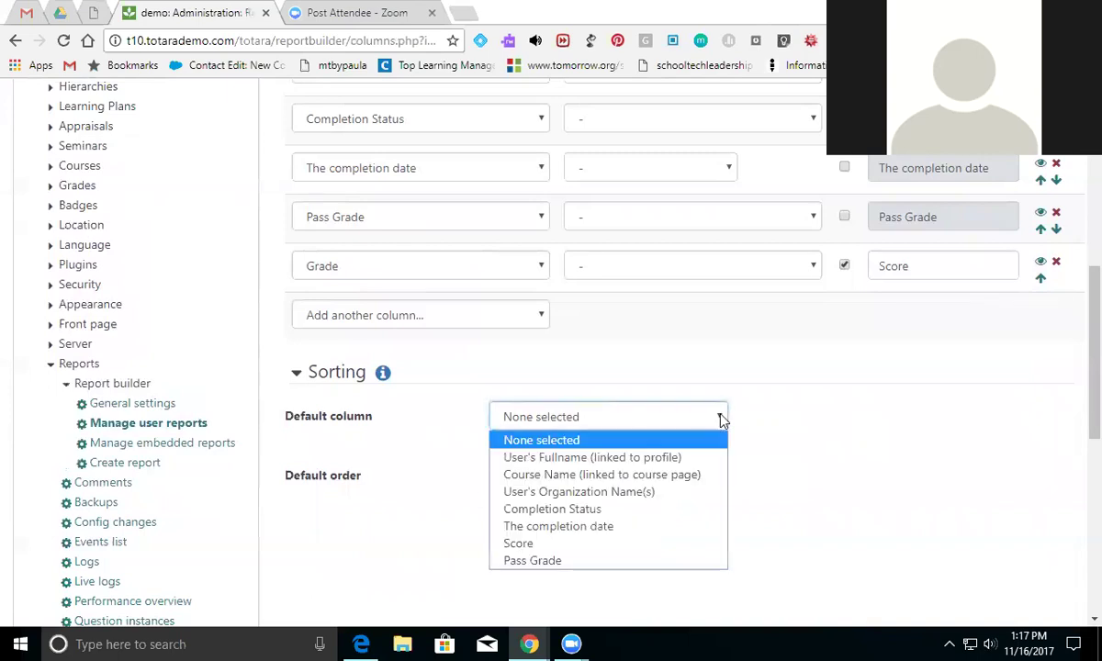
left_click(695, 458)
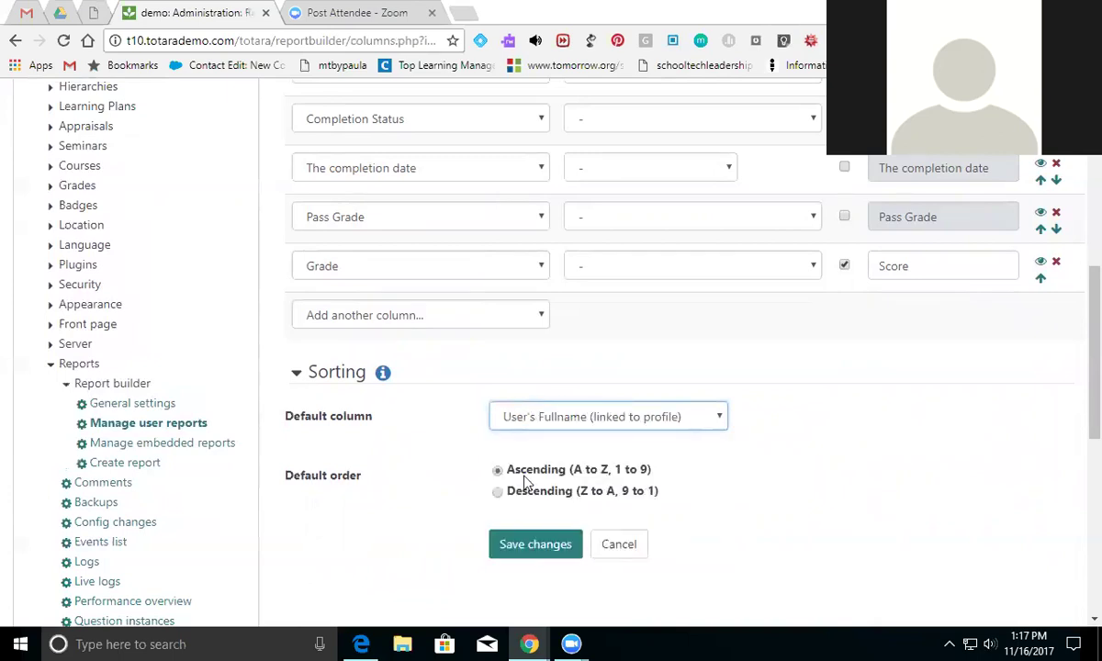
left_click(539, 553)
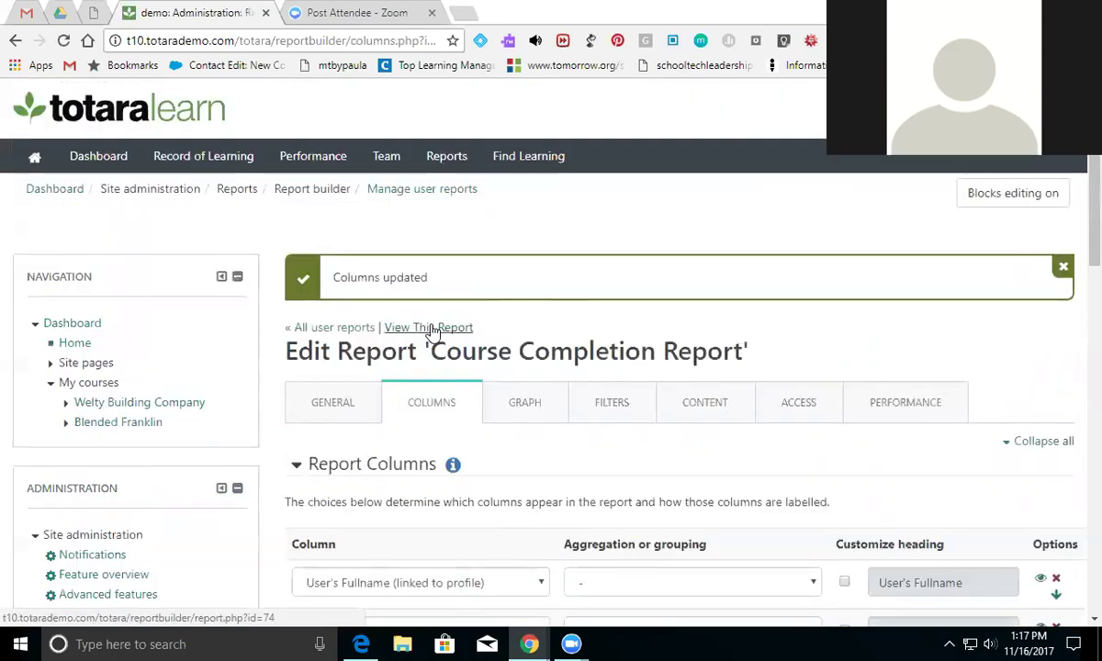
View the updated Course Completion Report and check its row sorting and column order.
left_click(435, 328)
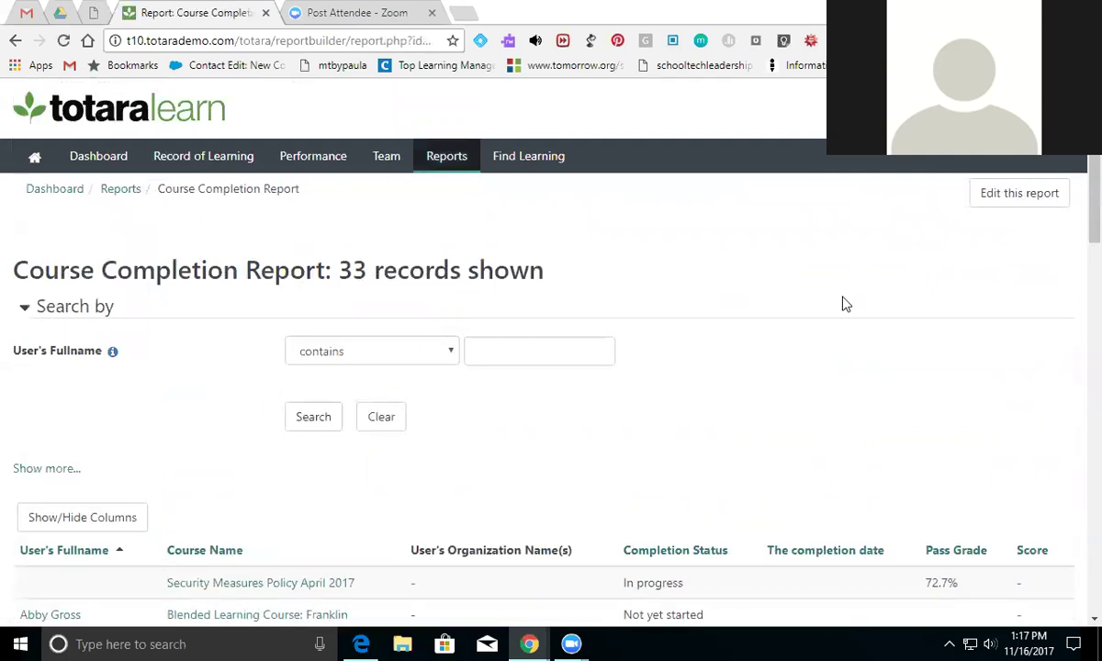
scroll(1076, 217, "down", 3)
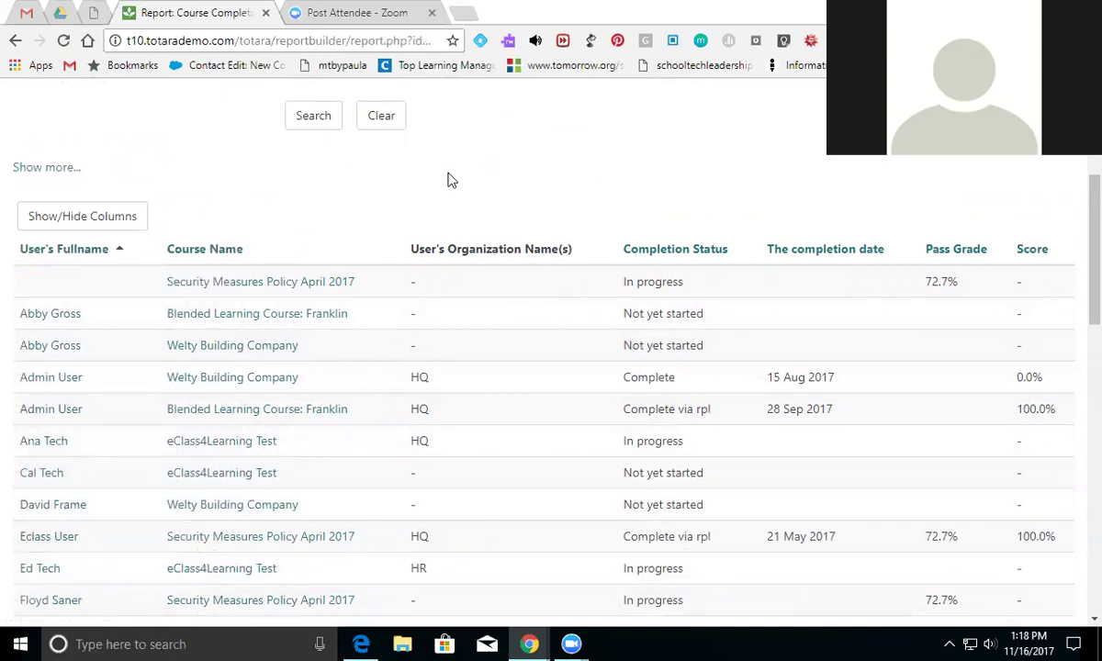
scroll(1079, 258, "up", 3)
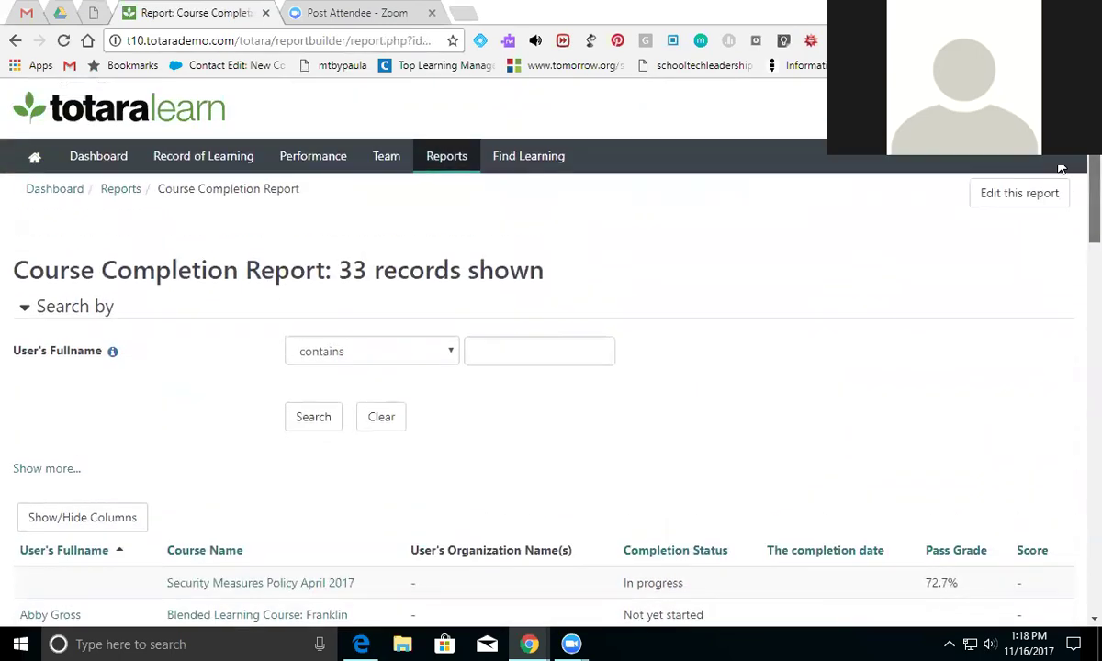
Reopen the report for editing and show its column settings.
left_click(1006, 204)
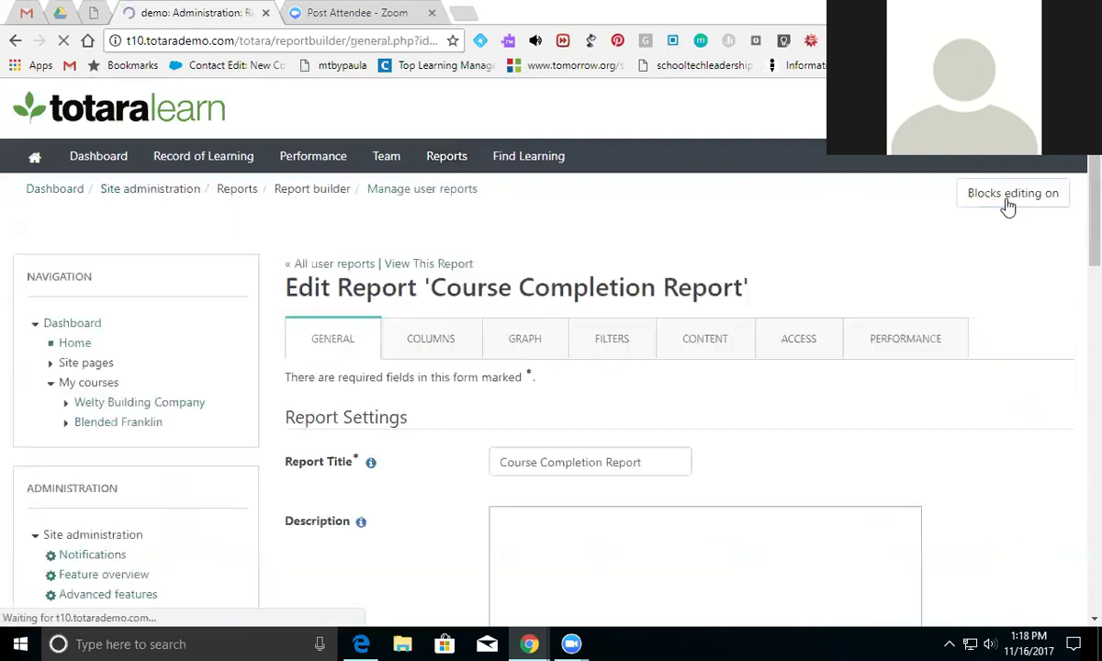
left_click(426, 349)
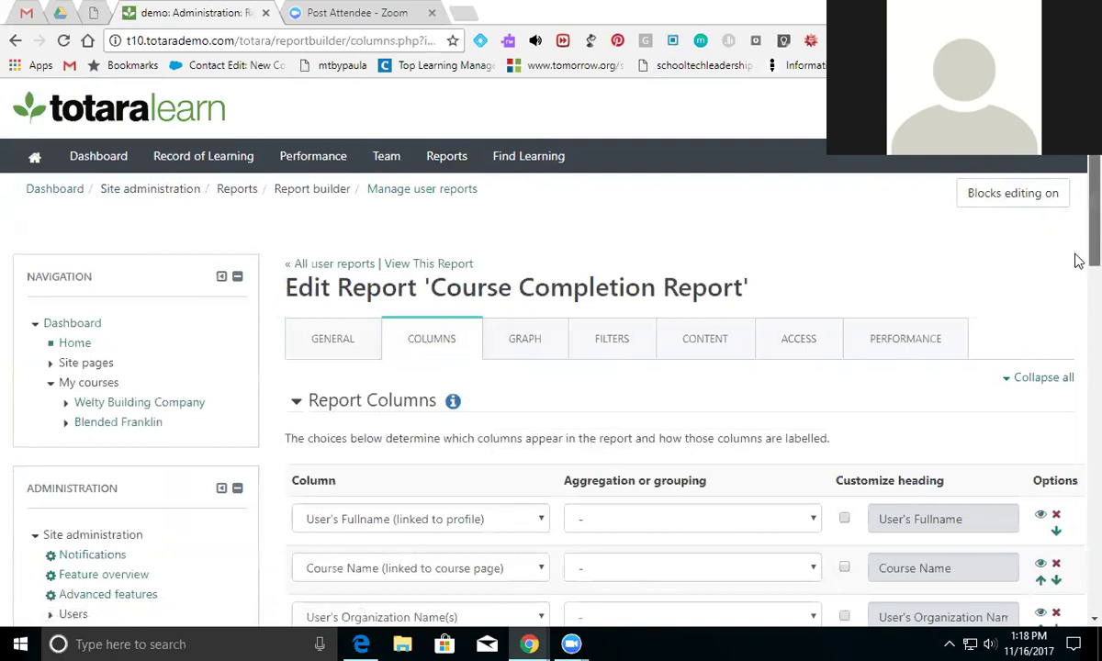
Review the report's column list and default sorting settings and save the column changes.
scroll(1079, 261, "down", 10)
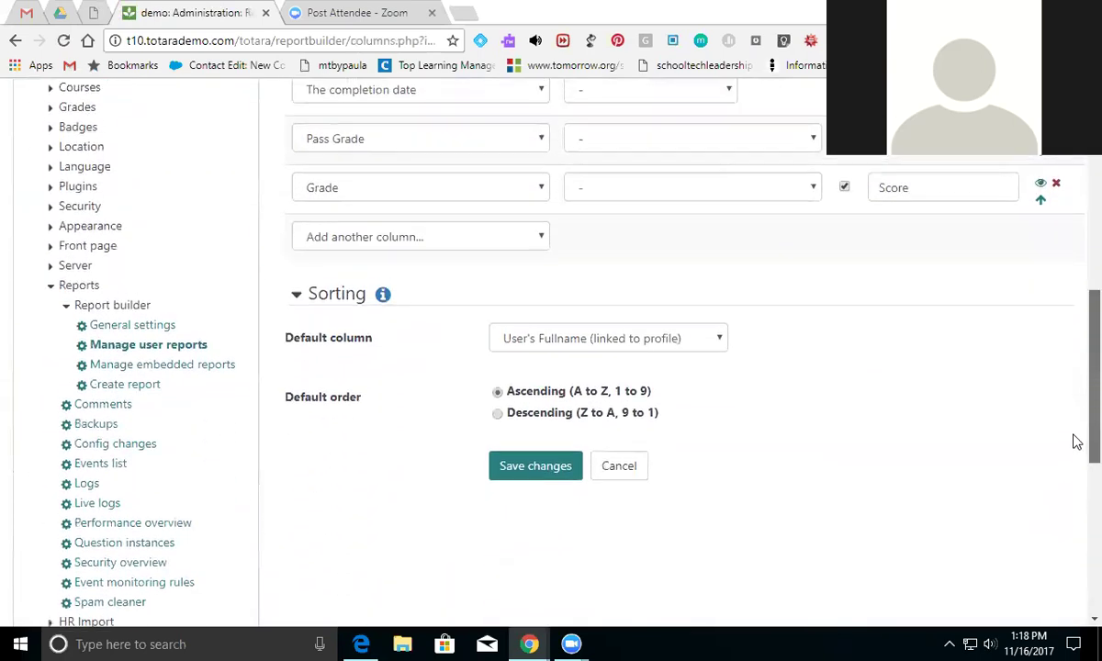
scroll(1076, 442, "up", 4)
scroll(1065, 323, "up", 1)
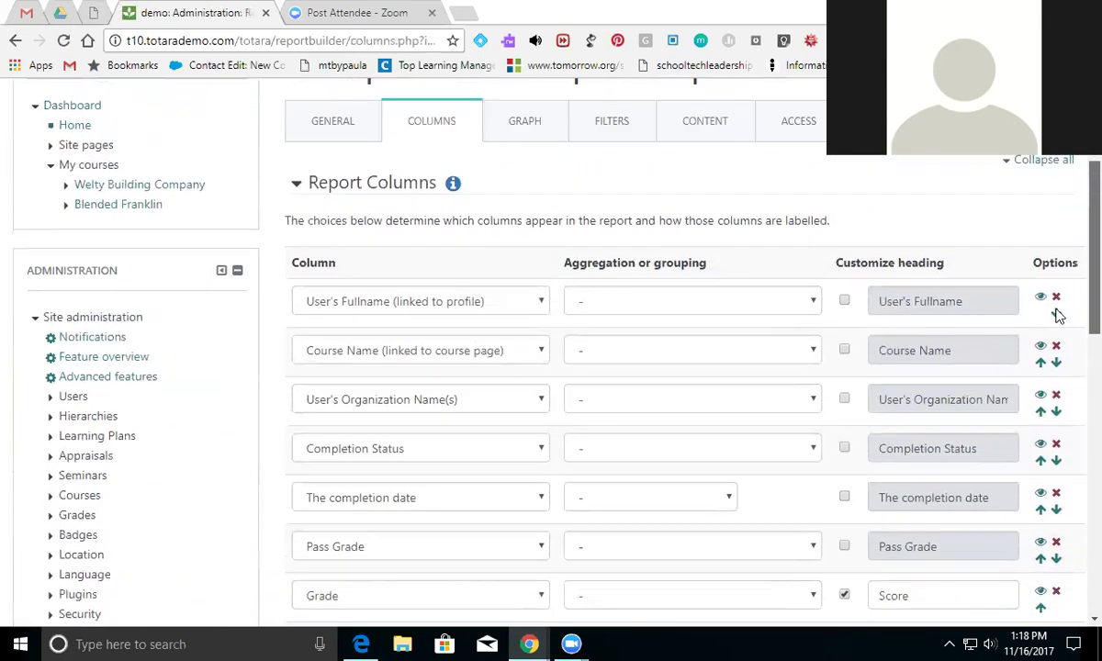
scroll(1061, 321, "down", 5)
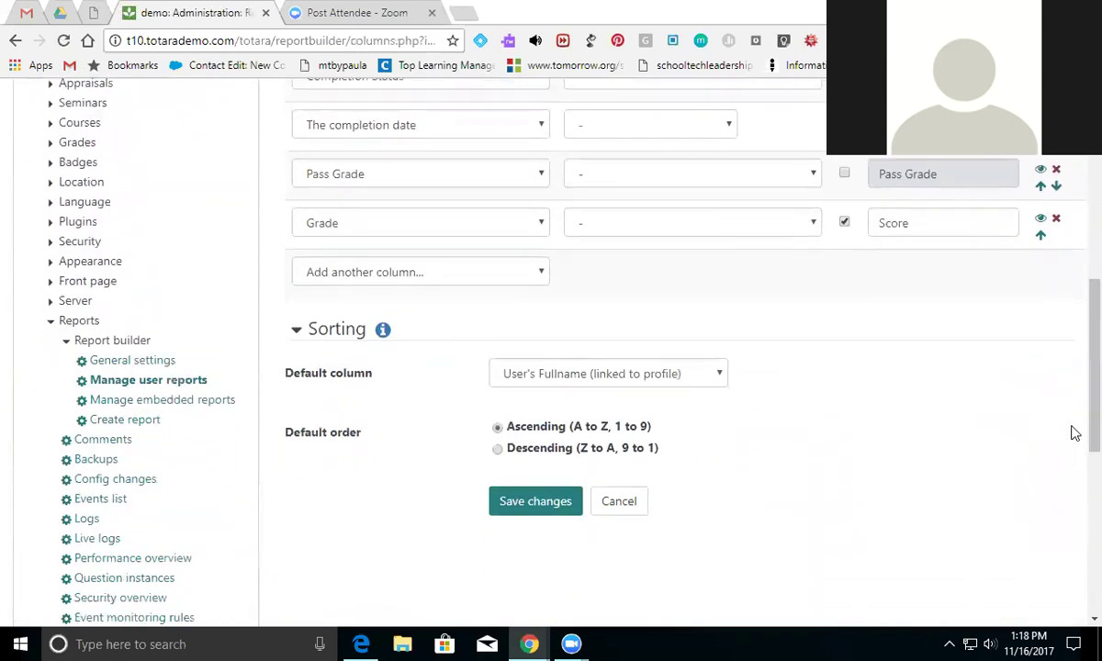
left_click(530, 513)
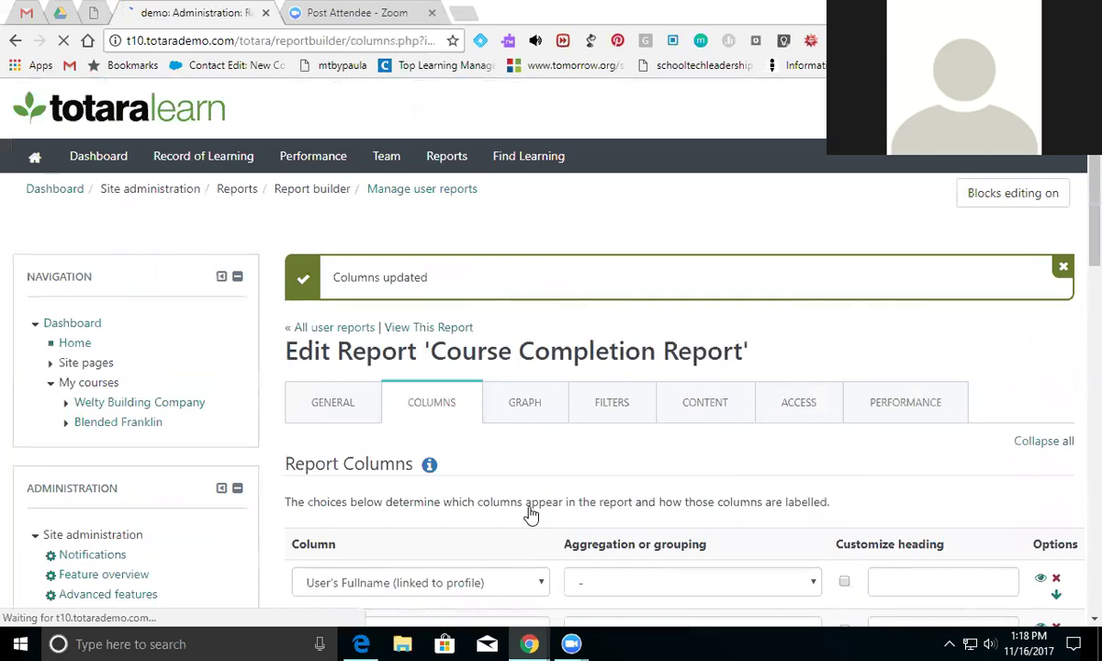
Open the report's graph settings and look through the available graph types.
left_click(520, 418)
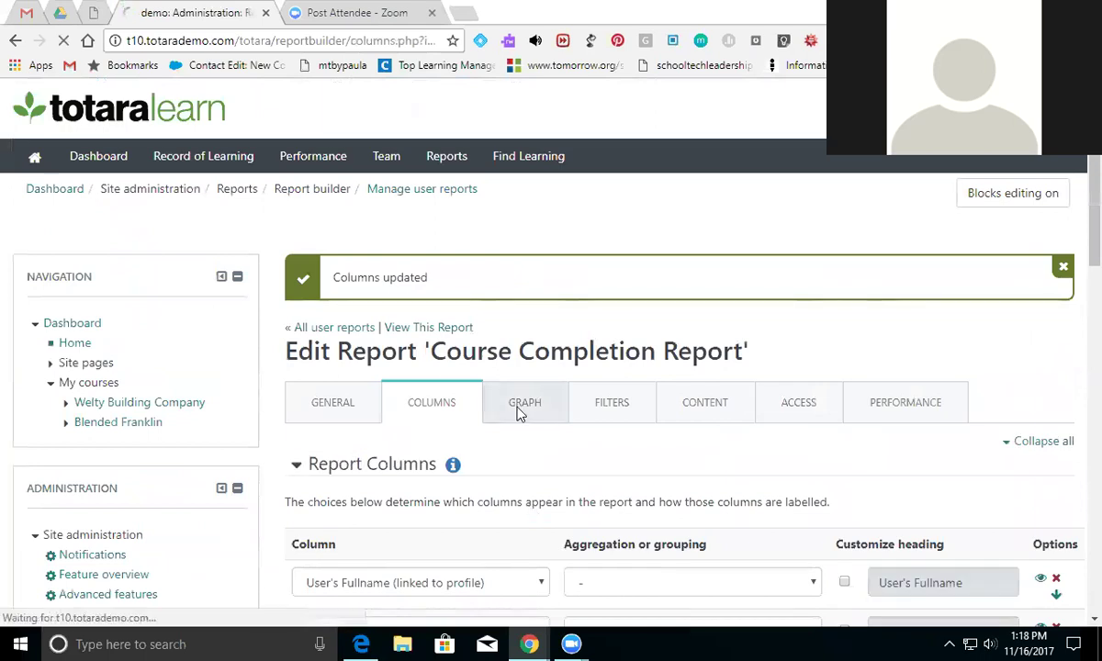
left_click(547, 402)
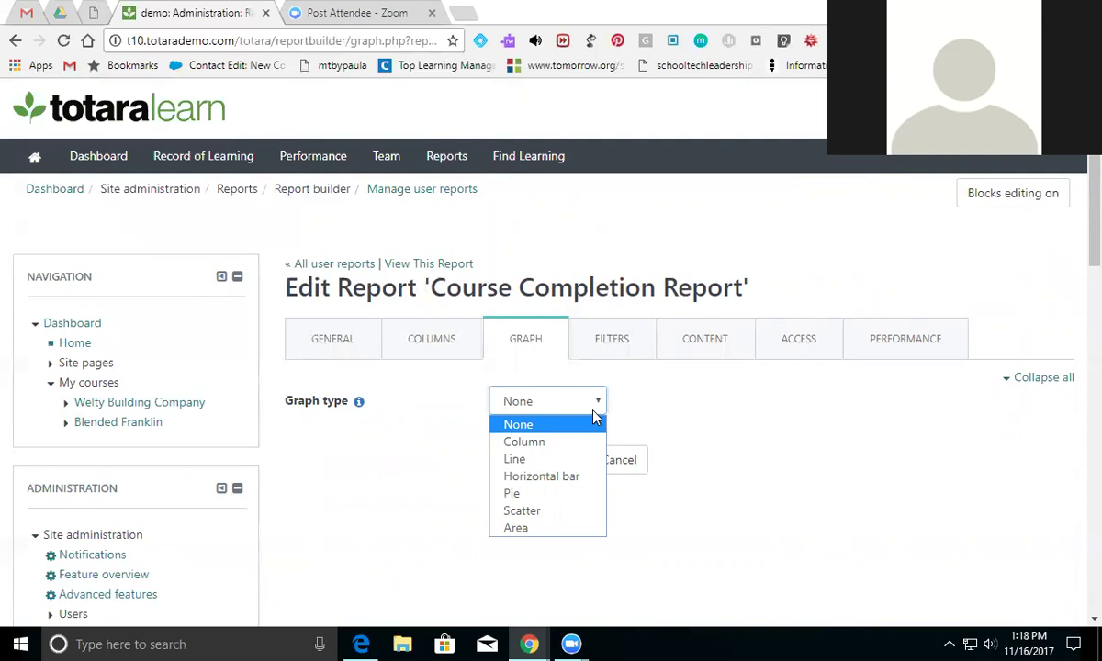
left_click(649, 411)
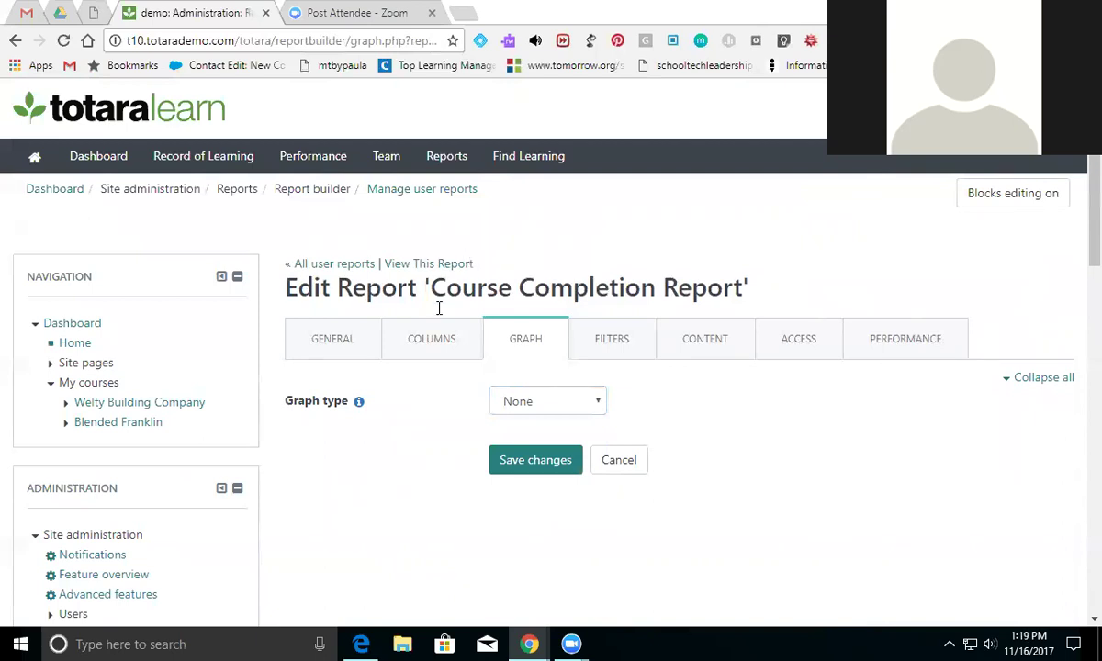
Check the aggregation options for the User's Fullname column and return to the graph settings.
left_click(441, 342)
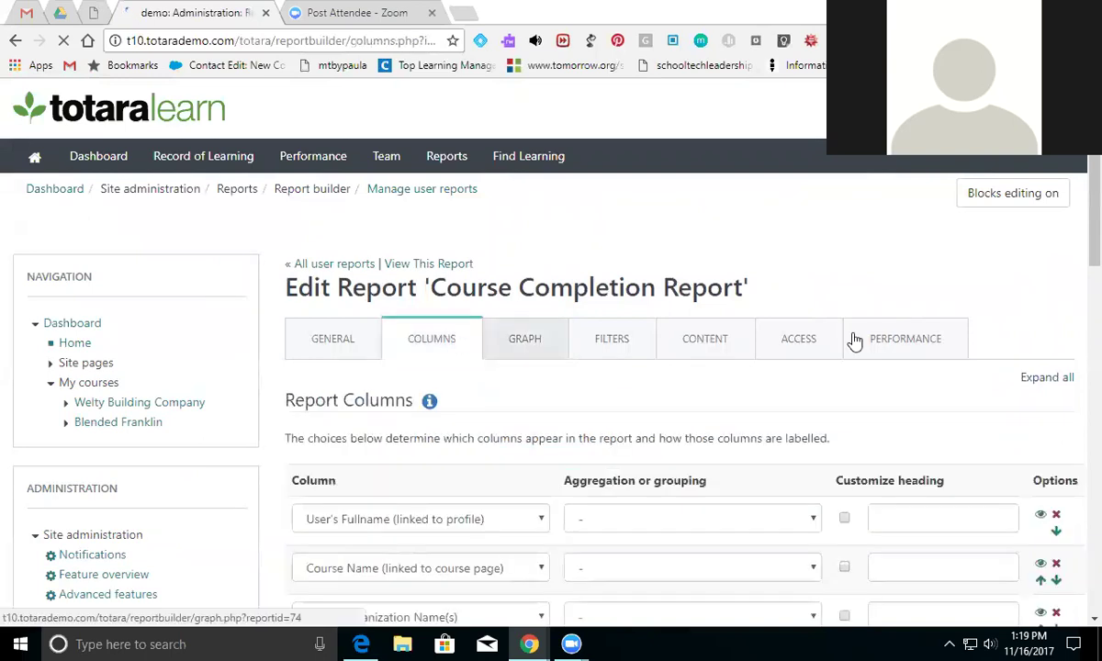
left_click(801, 522)
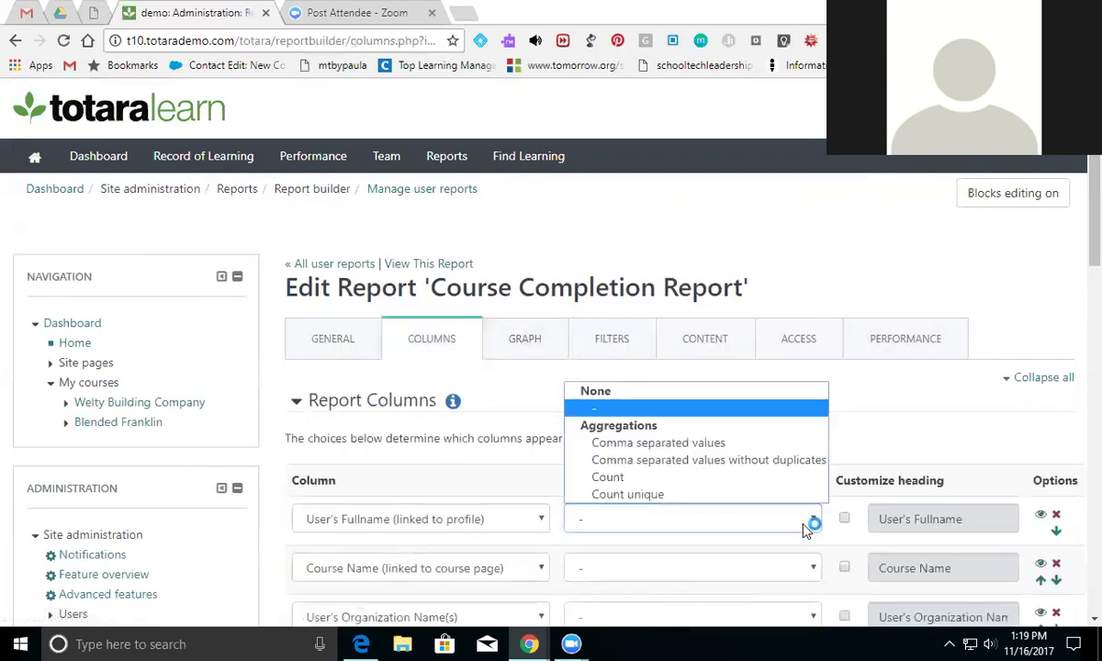
left_click(805, 530)
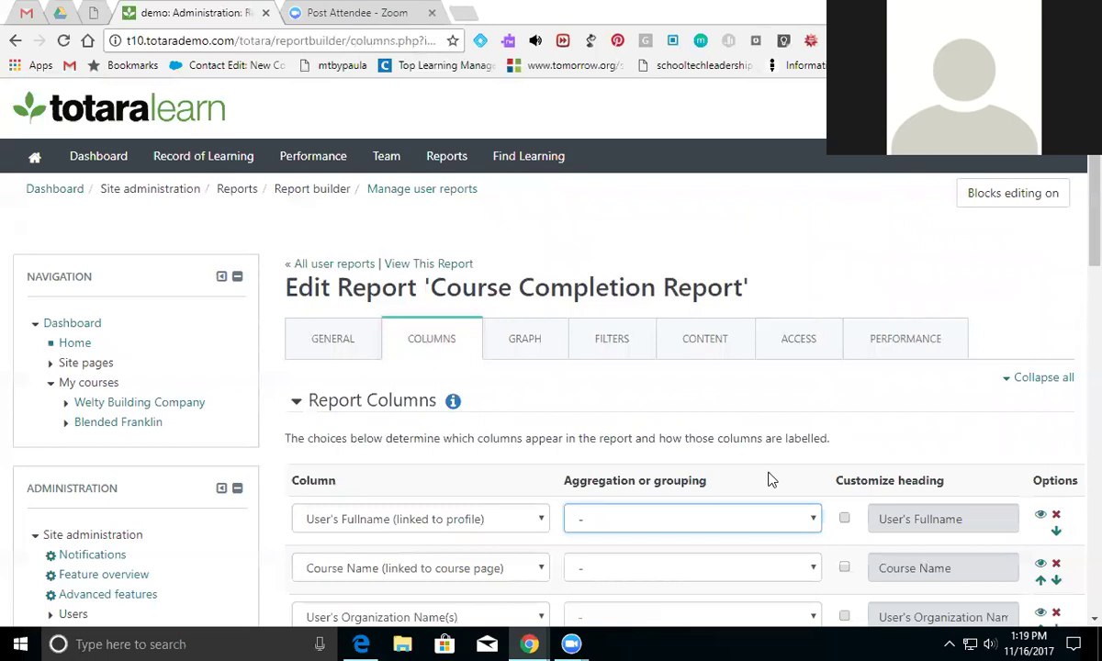
left_click(519, 346)
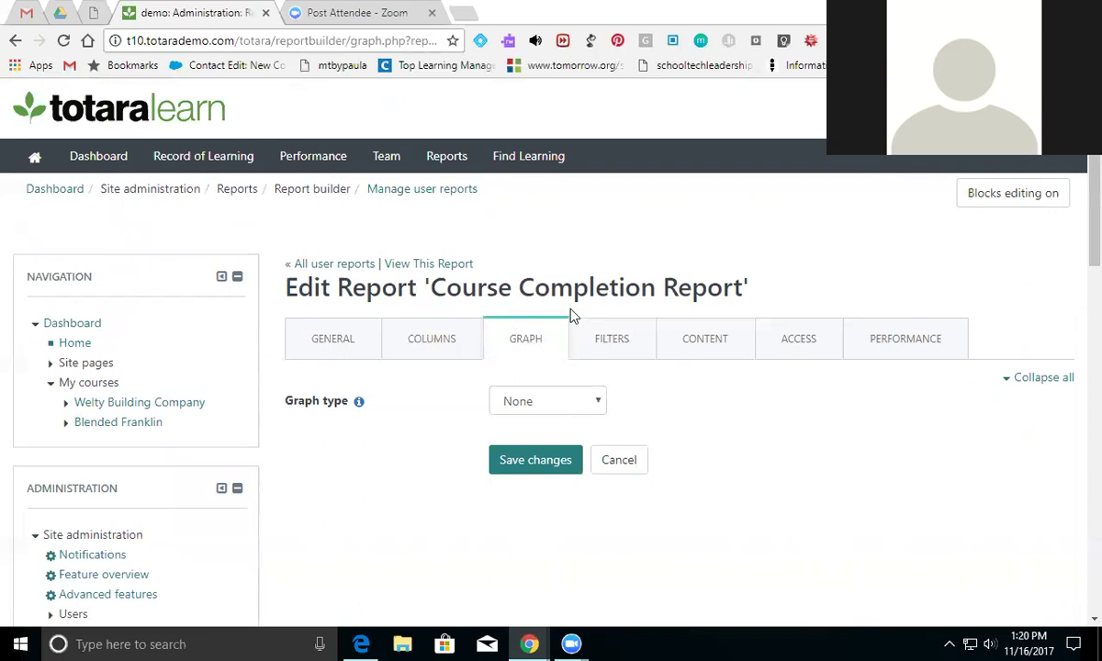
scroll(1076, 248, "down", 2)
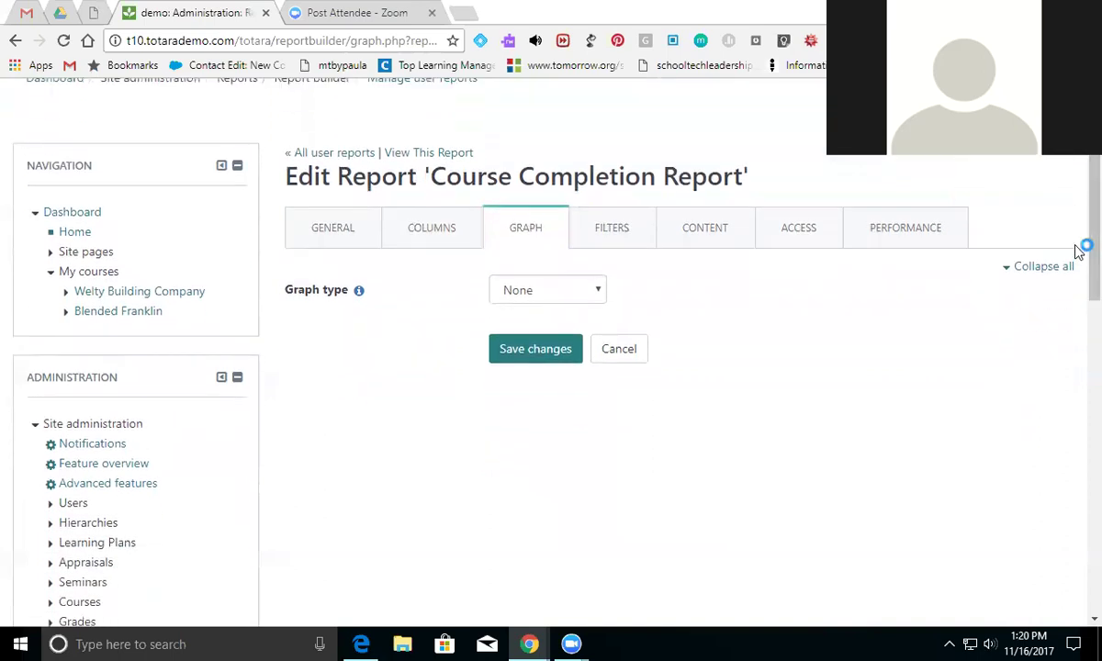
Open the report's filter settings and examine the standard and sidebar filter options, including the Advanced choices.
left_click(616, 234)
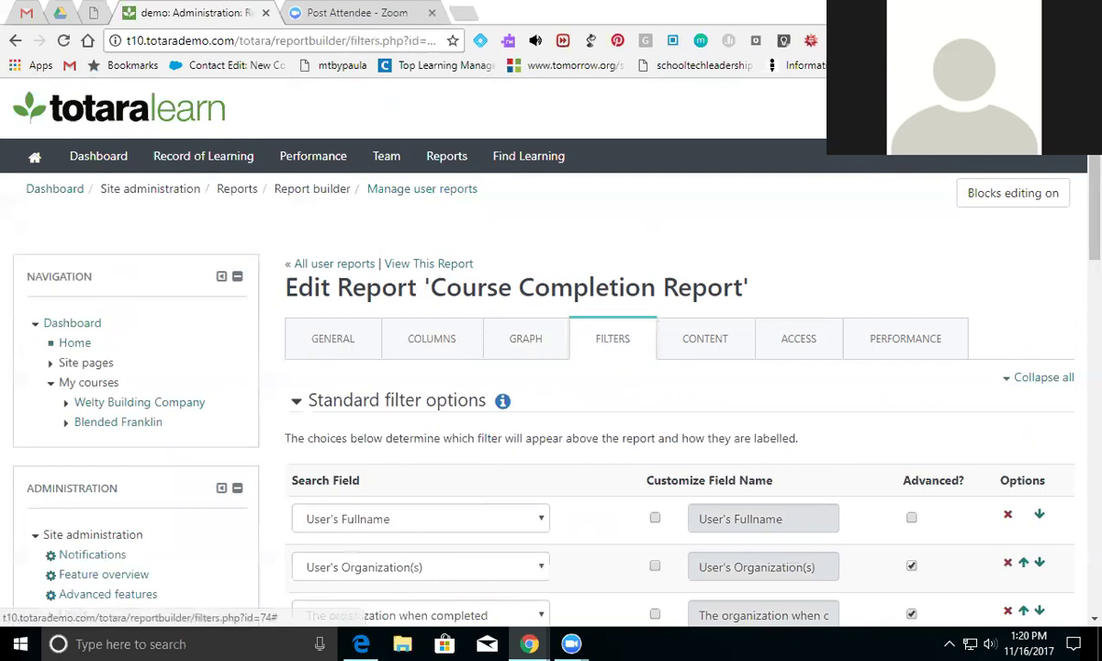
scroll(1074, 183, "down", 3)
scroll(1078, 248, "down", 3)
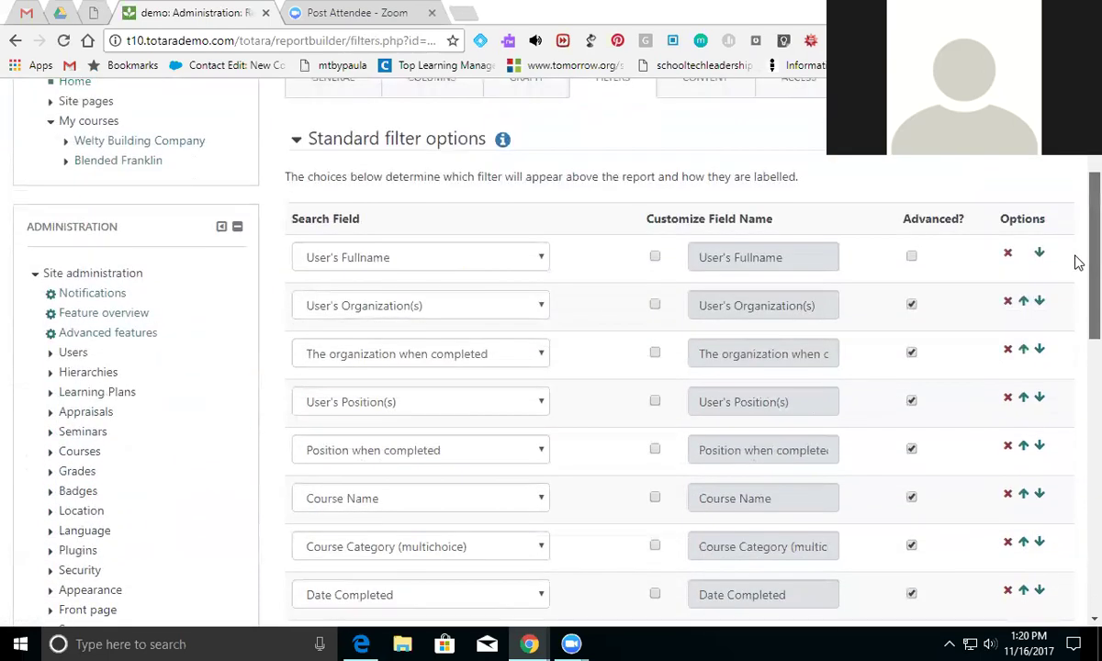
scroll(1077, 264, "up", 2)
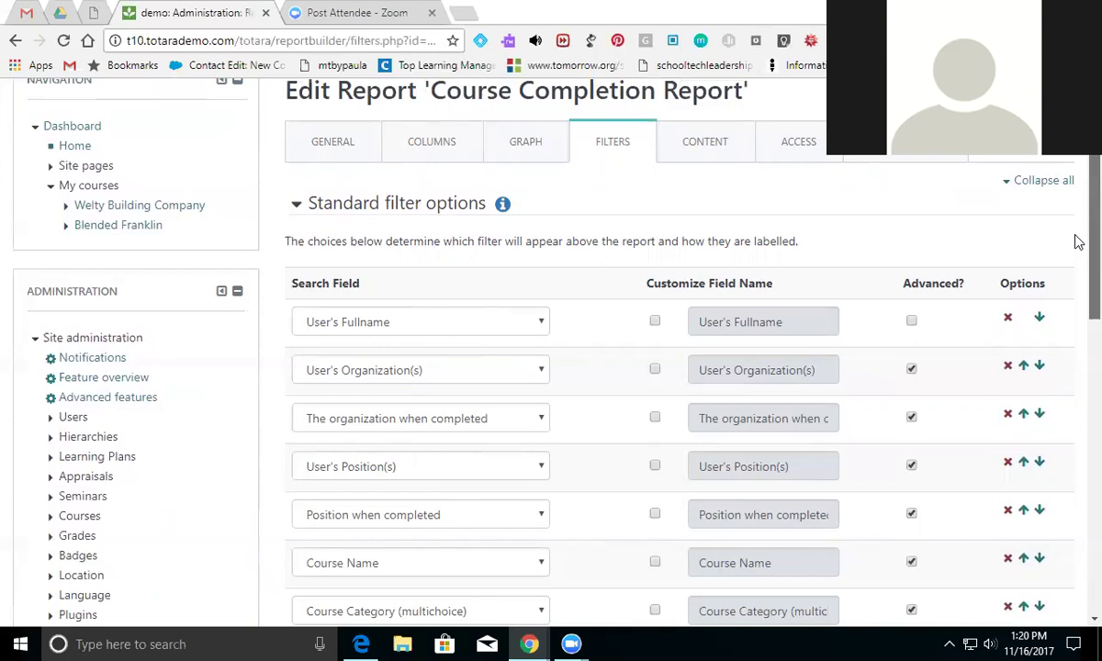
scroll(1078, 242, "down", 8)
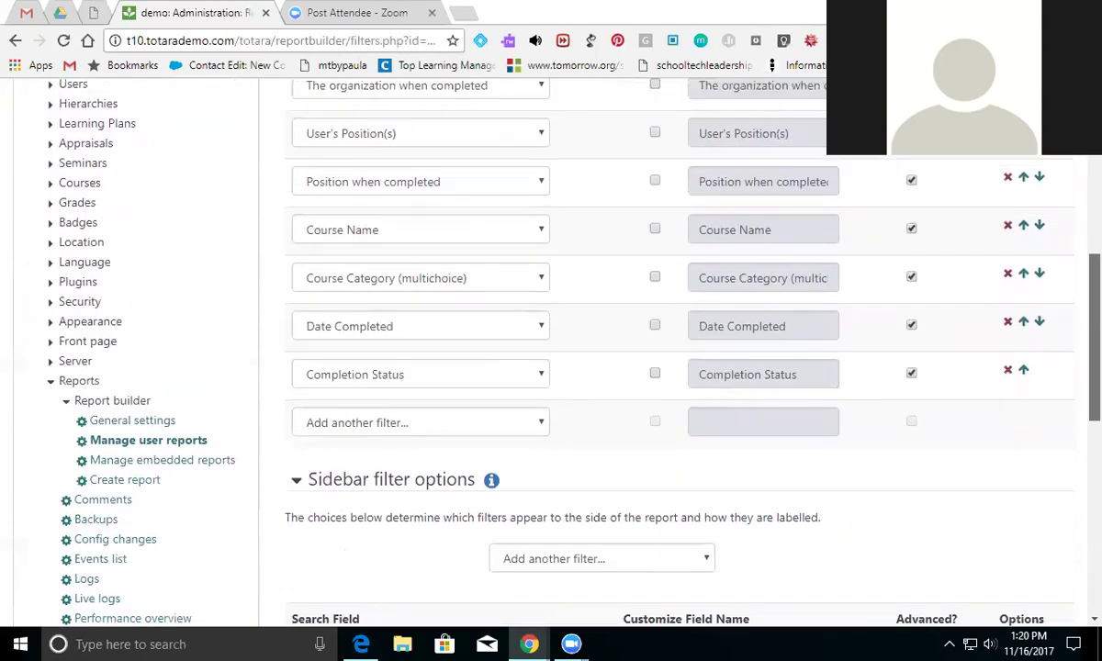
scroll(606, 349, "up", 5)
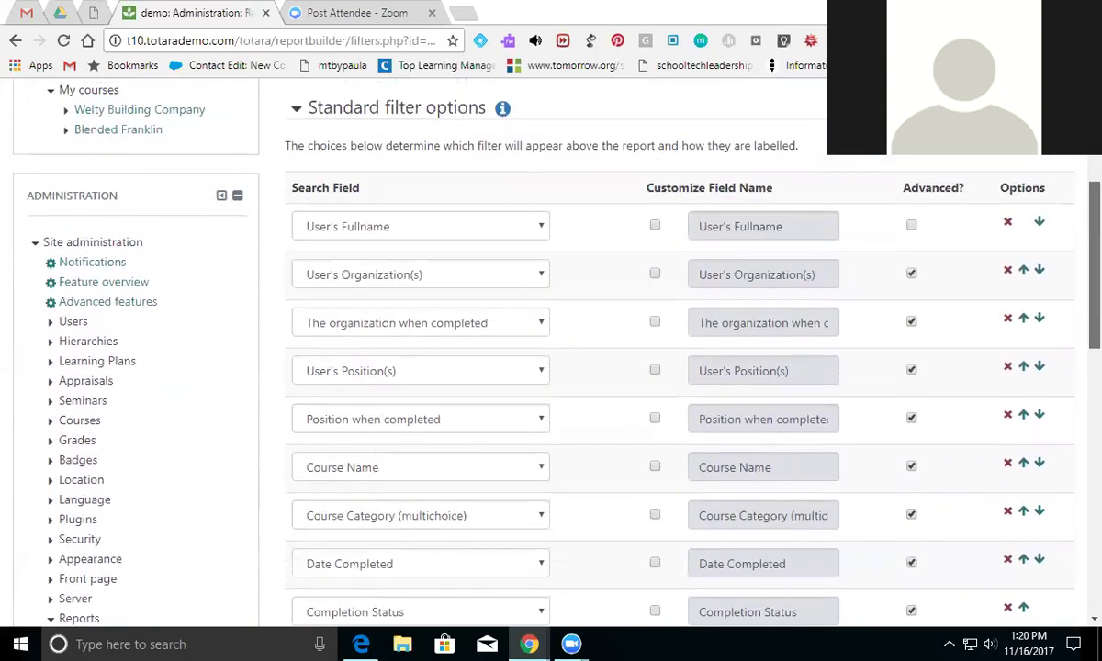
scroll(606, 349, "up", 1)
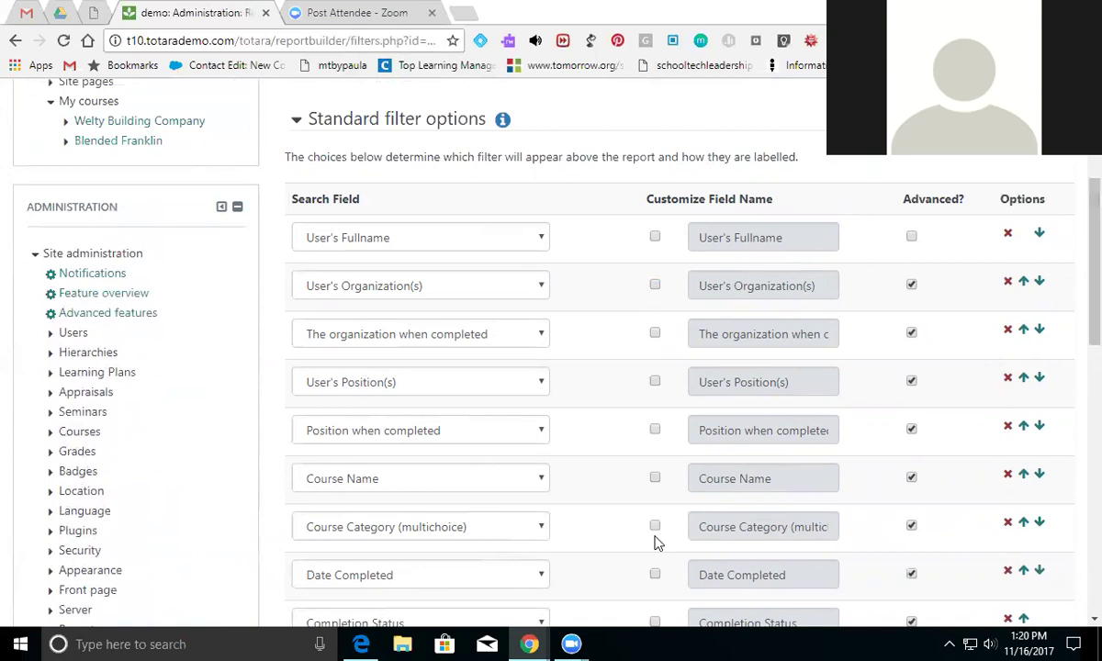
scroll(1076, 289, "down", 1)
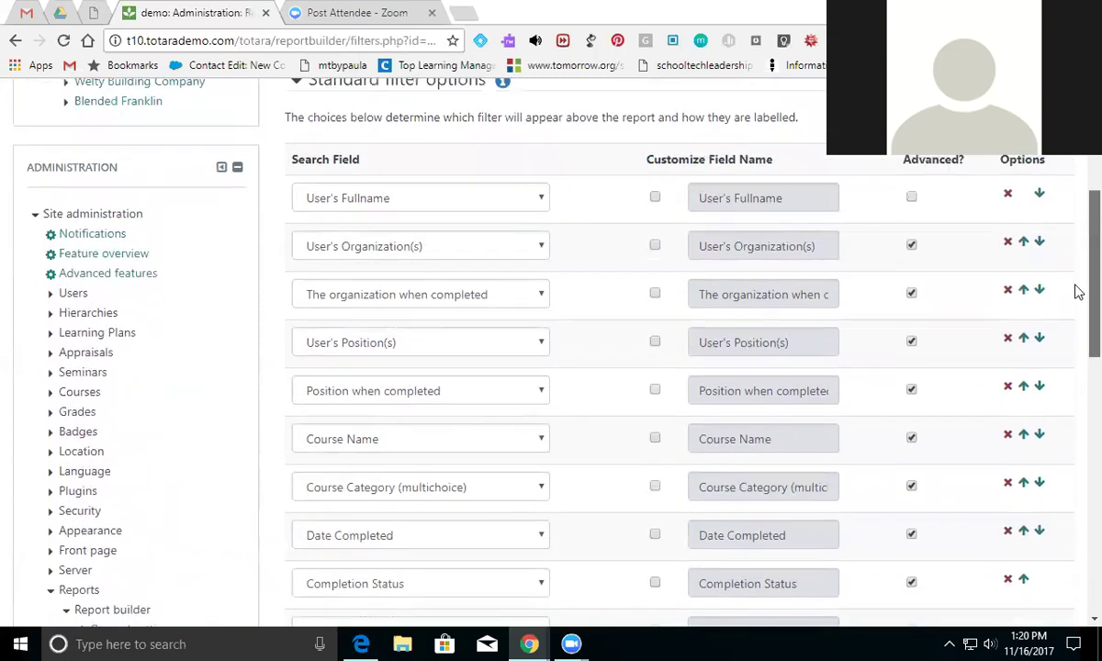
scroll(1077, 292, "up", 3)
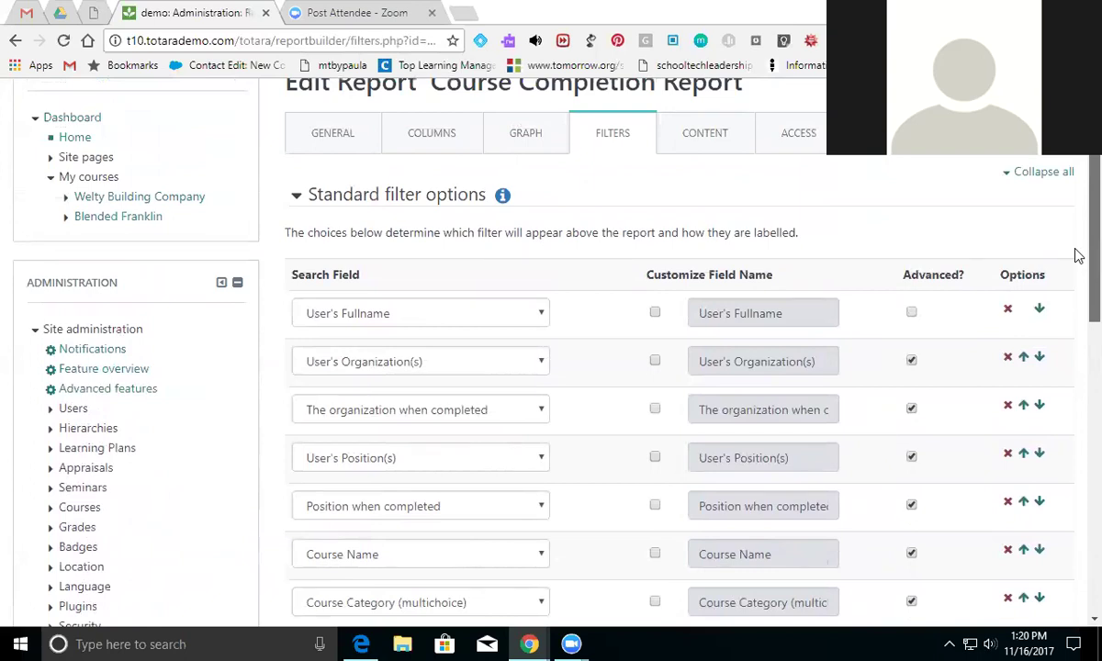
scroll(1079, 256, "up", 4)
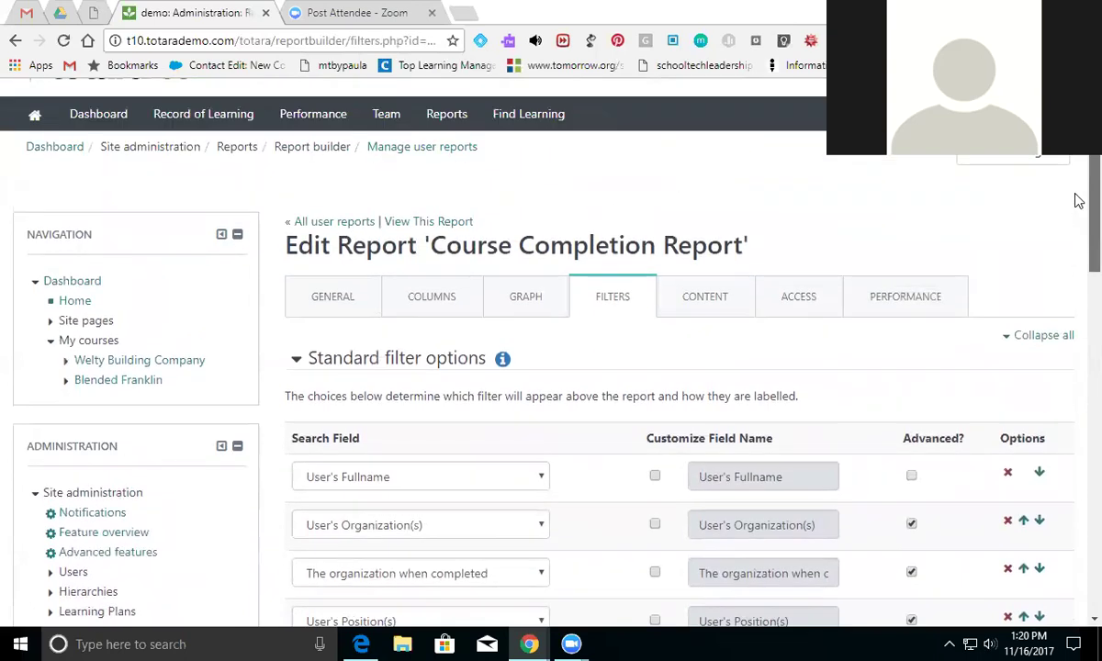
scroll(1077, 196, "down", 12)
scroll(679, 349, "down", 1)
scroll(679, 349, "up", 15)
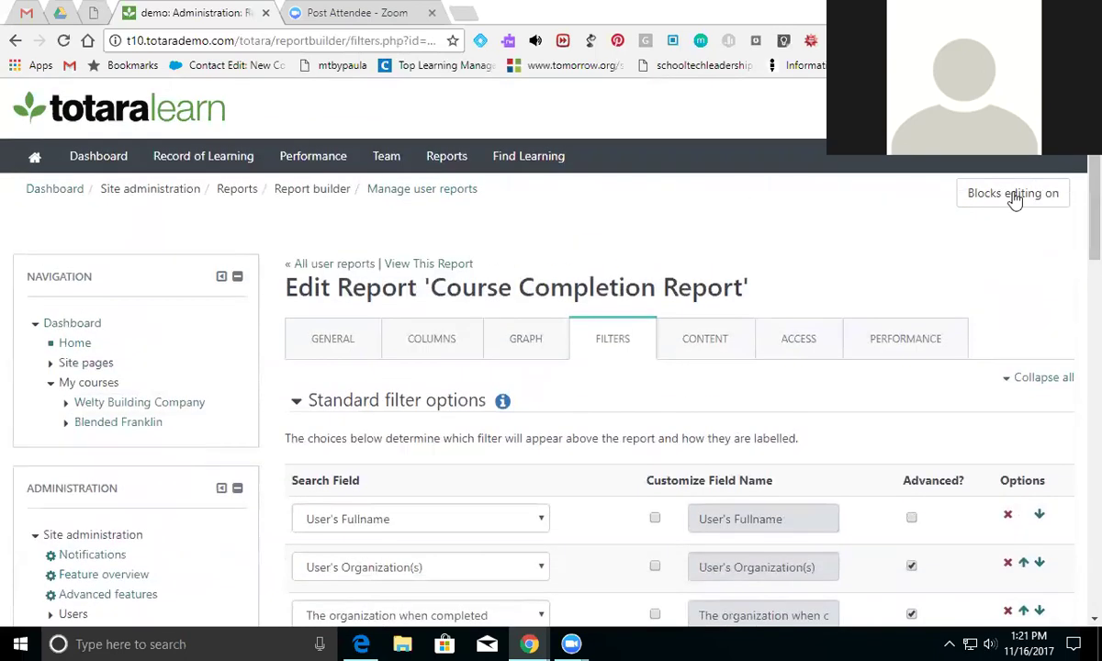
View the report and search for records whose User's Fullname contains a given first name.
left_click(445, 265)
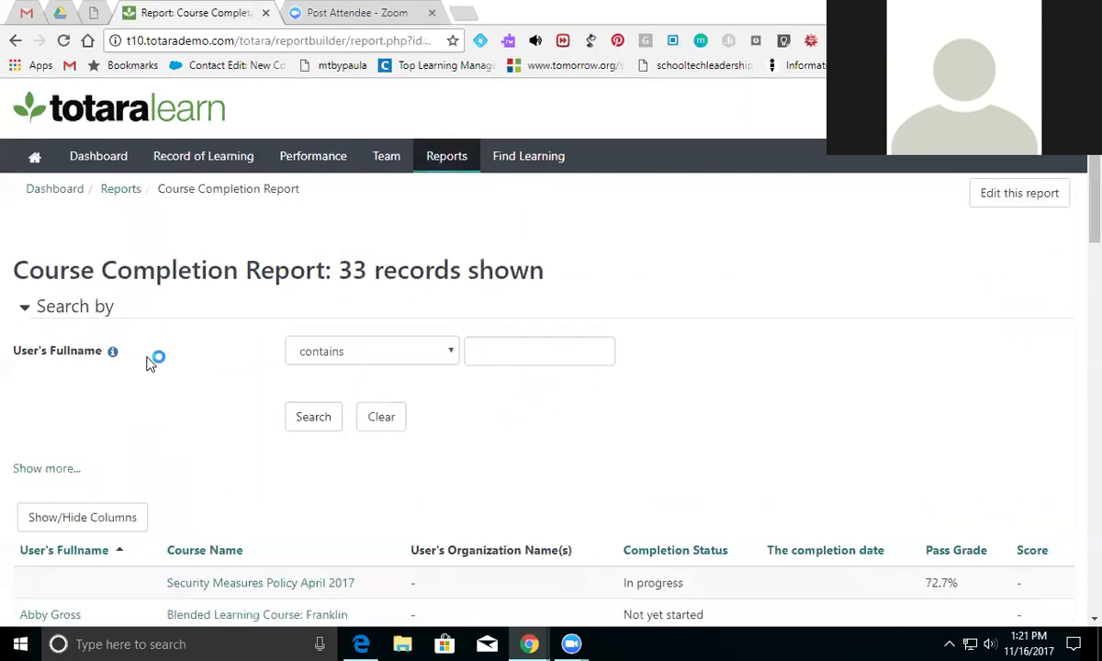
left_click(484, 354)
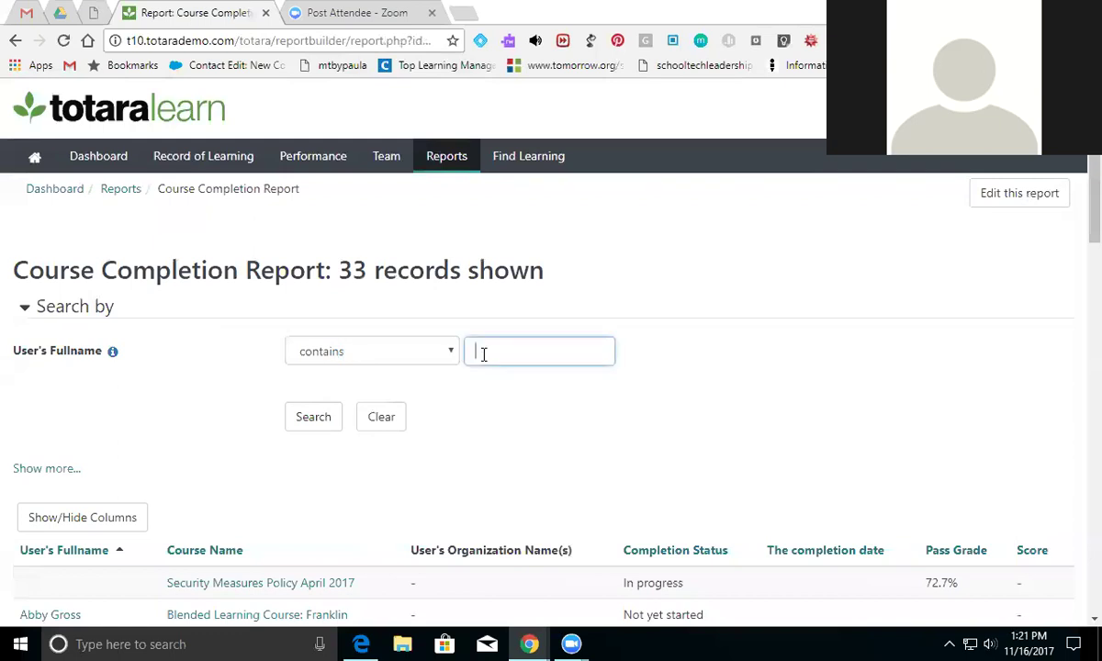
type("abby")
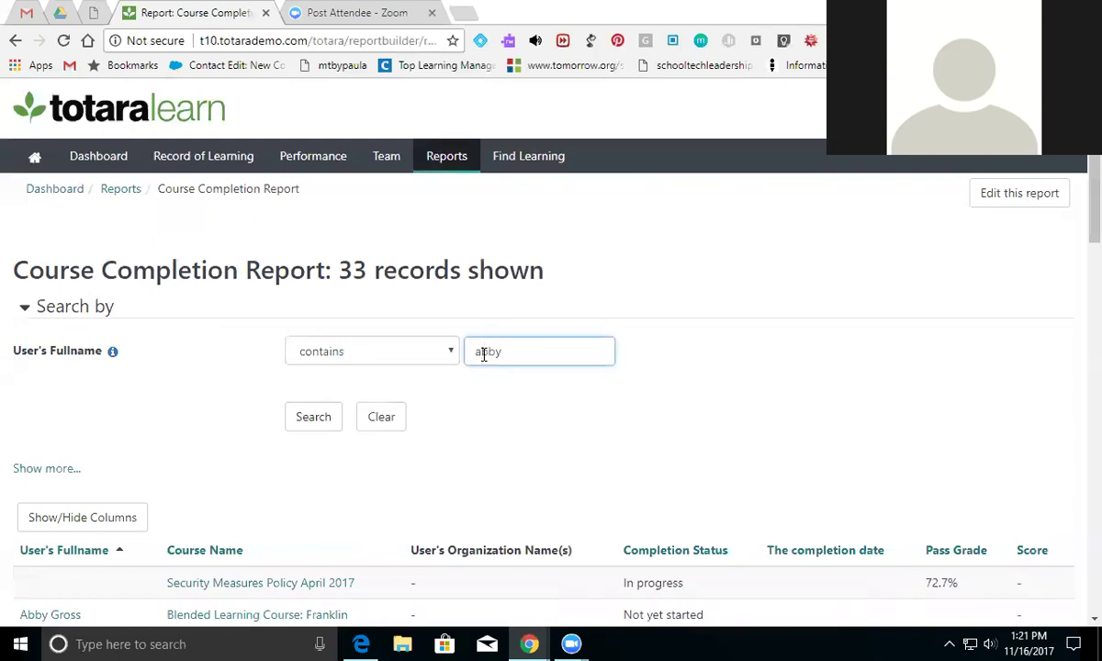
key("Return")
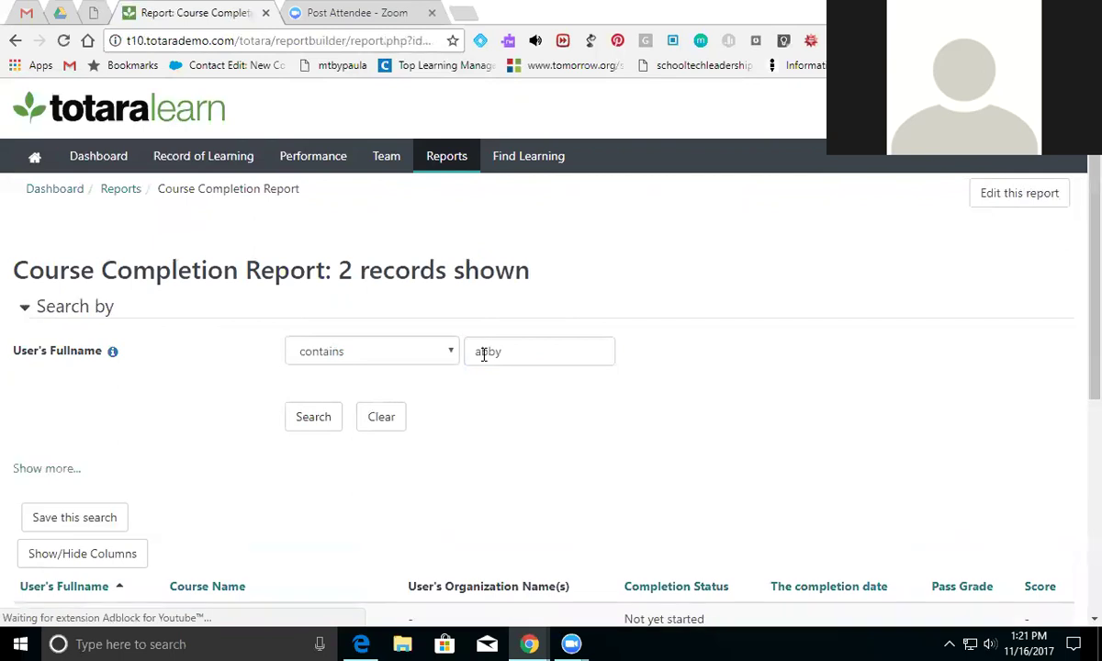
scroll(1075, 258, "down", 4)
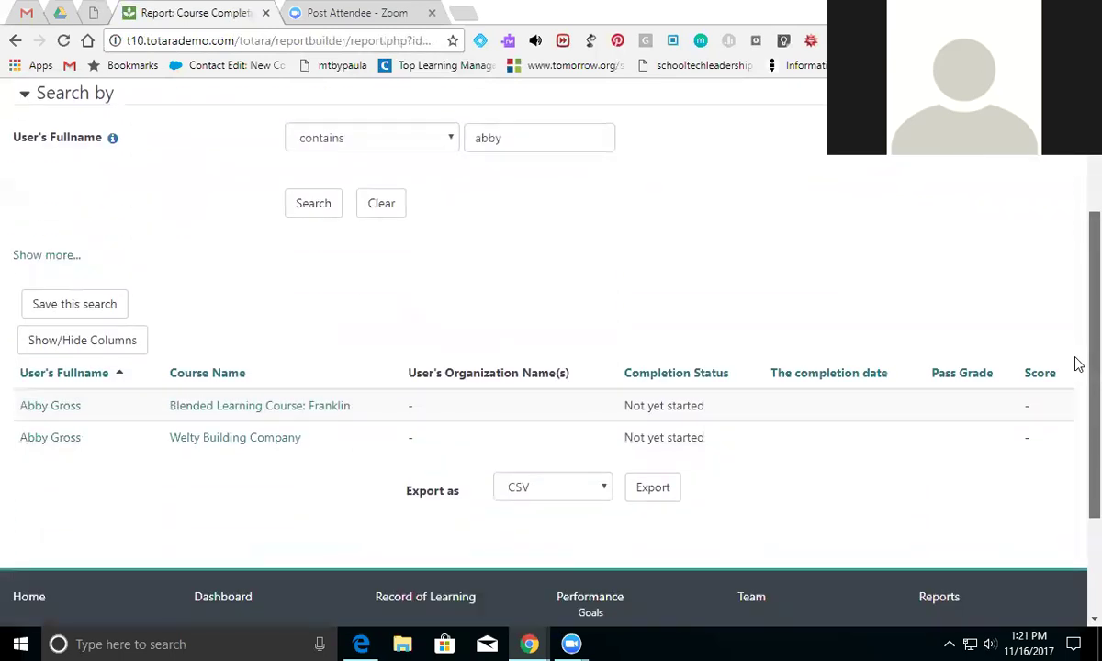
scroll(1071, 322, "up", 2)
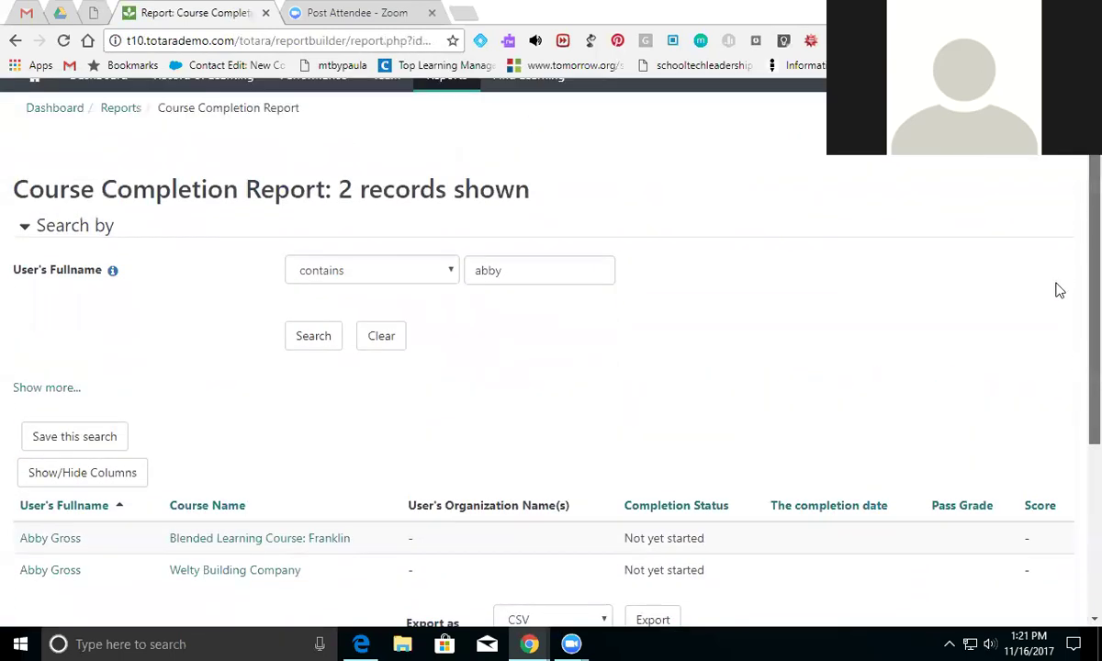
Expand the report's additional search filters and review them together with the filtered records.
left_click(41, 389)
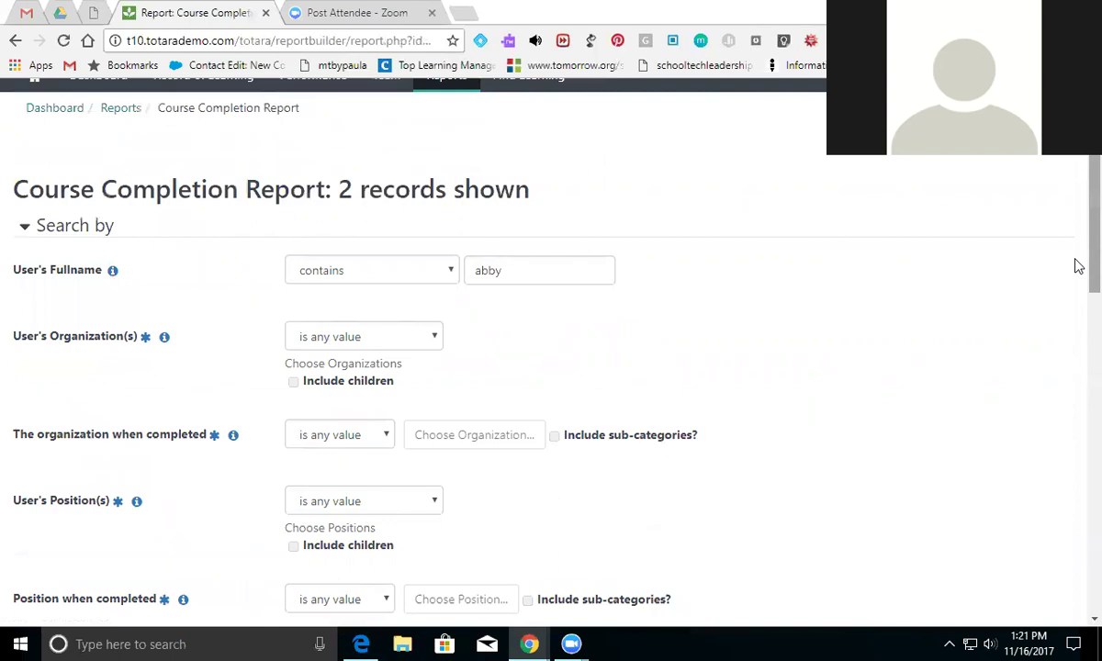
scroll(1075, 275, "down", 10)
scroll(551, 368, "down", 1)
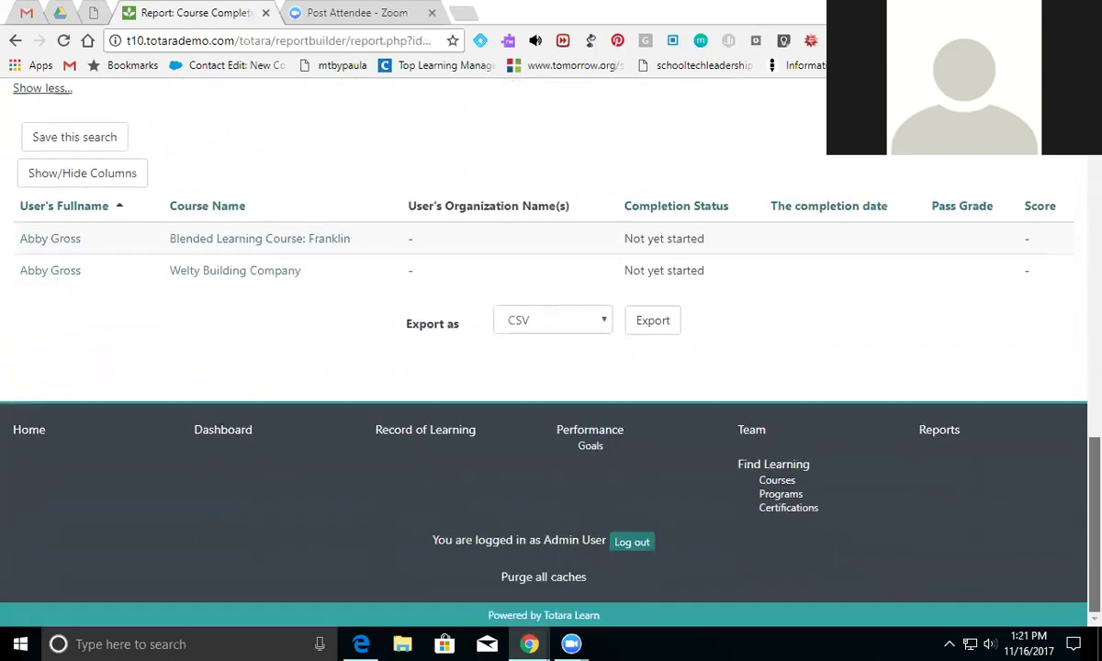
scroll(551, 367, "up", 12)
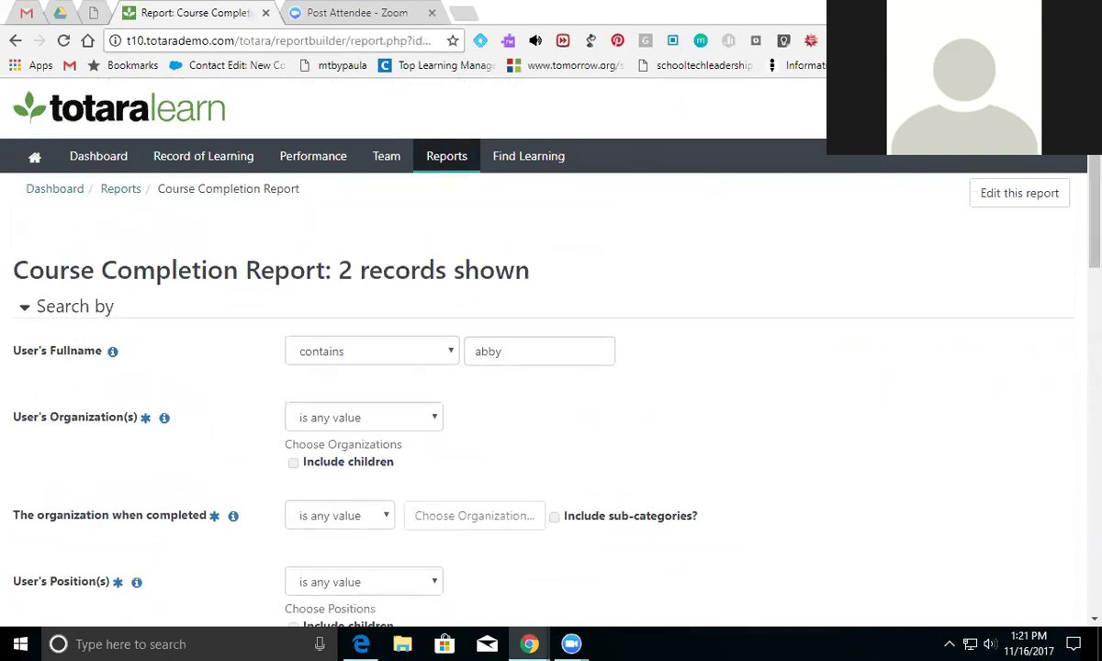
In the report's filter settings, mark User's Fullname as Advanced, remove Advanced from Course Name, and save the changes.
left_click(1008, 198)
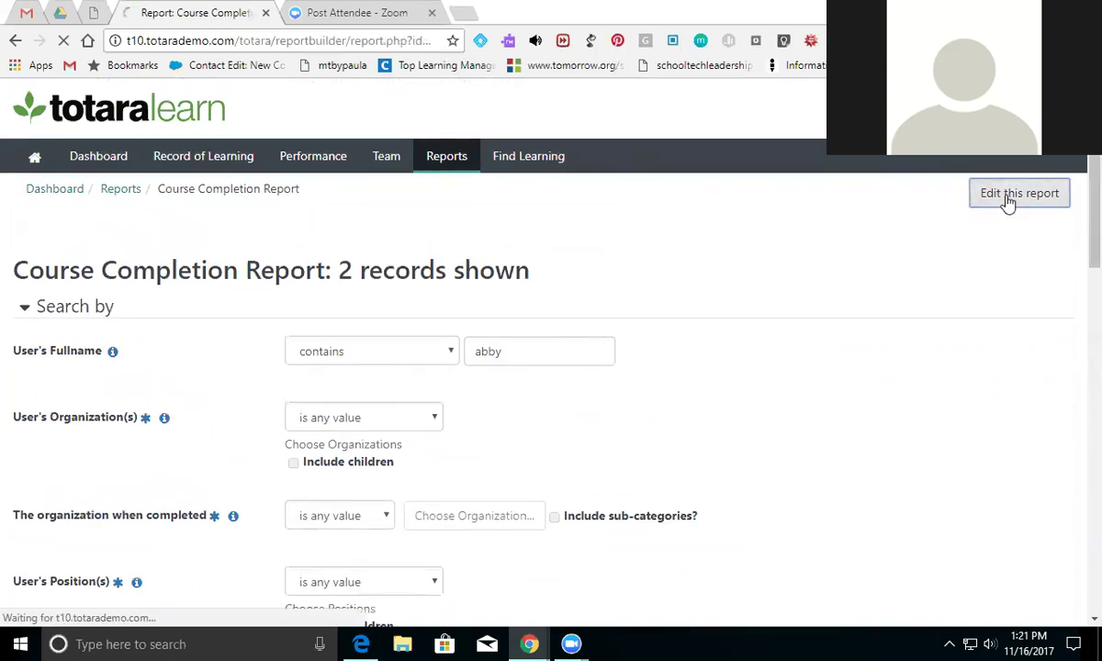
left_click(624, 348)
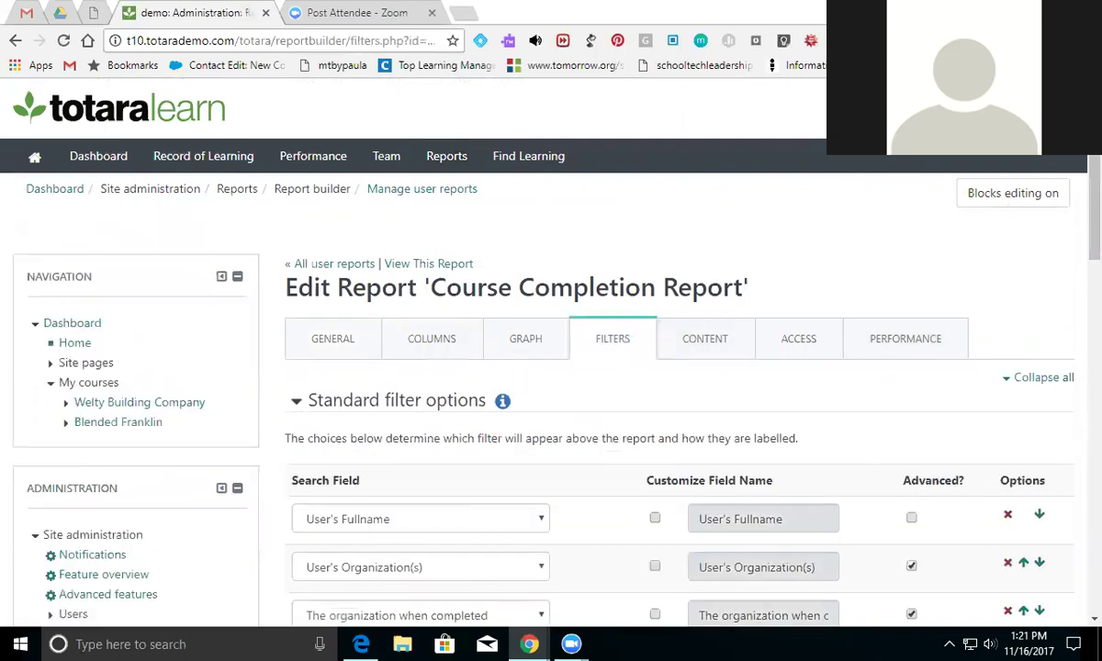
scroll(1075, 243, "down", 3)
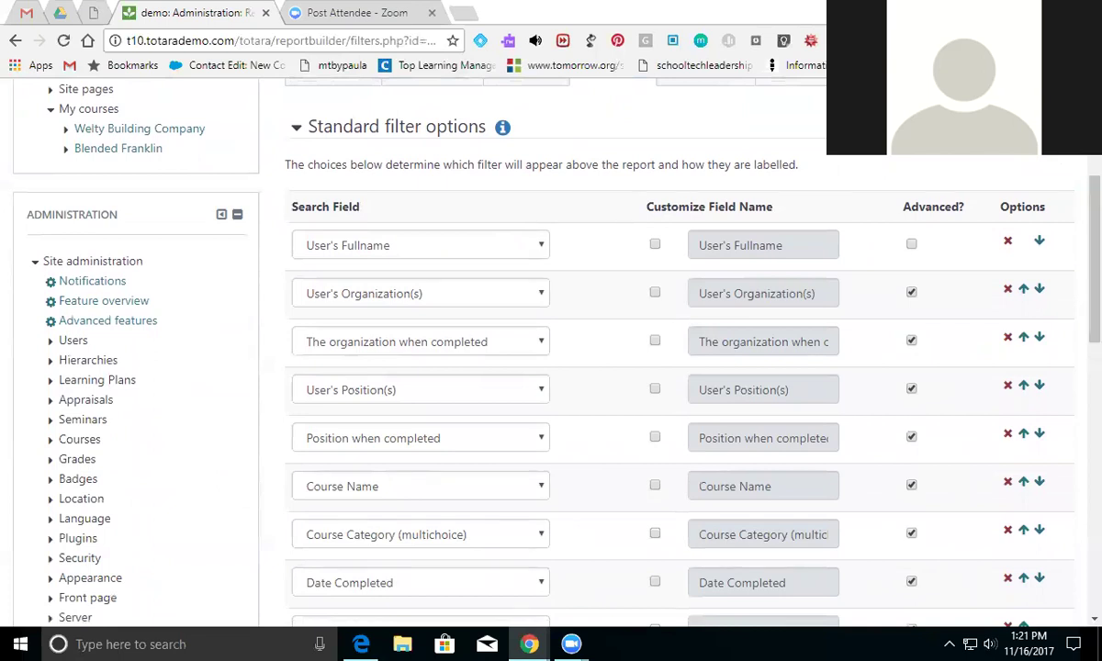
left_click(912, 292)
left_click(912, 292)
left_click(912, 246)
scroll(1075, 358, "down", 2)
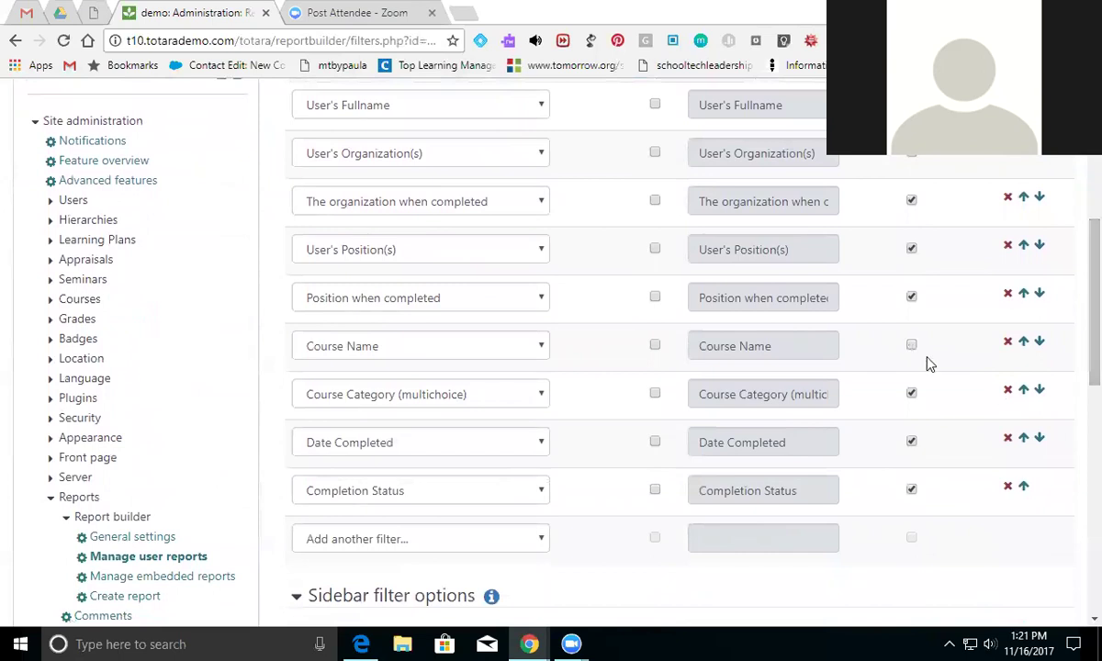
scroll(1075, 376, "down", 5)
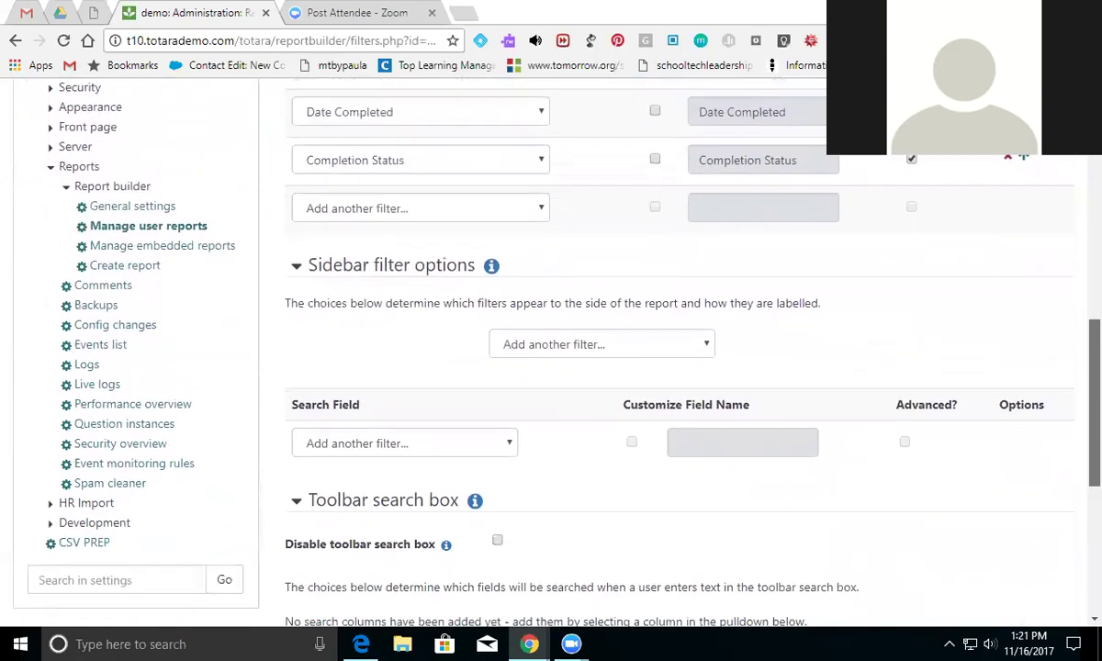
scroll(787, 459, "down", 3)
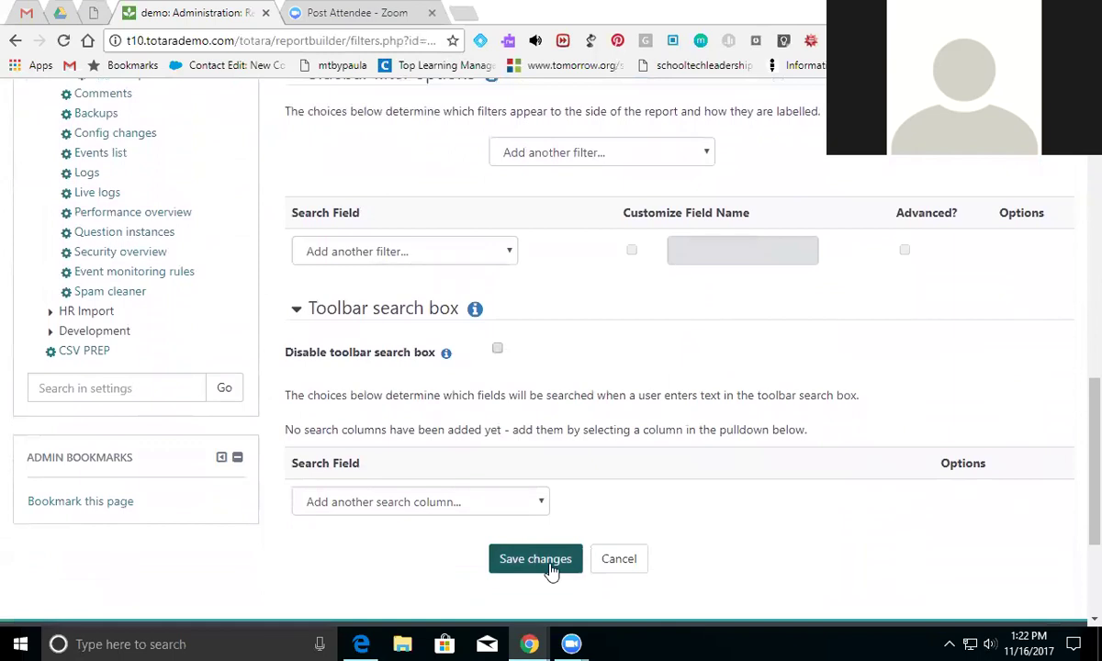
left_click(550, 563)
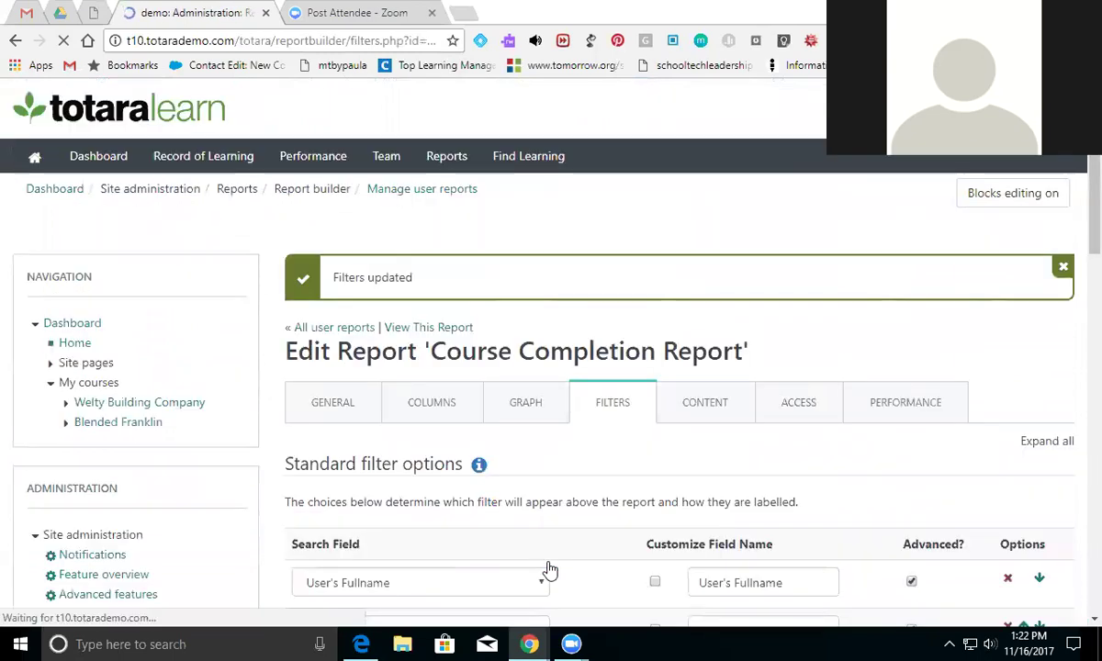
View the report and search for records whose Course Name contains "security".
left_click(449, 329)
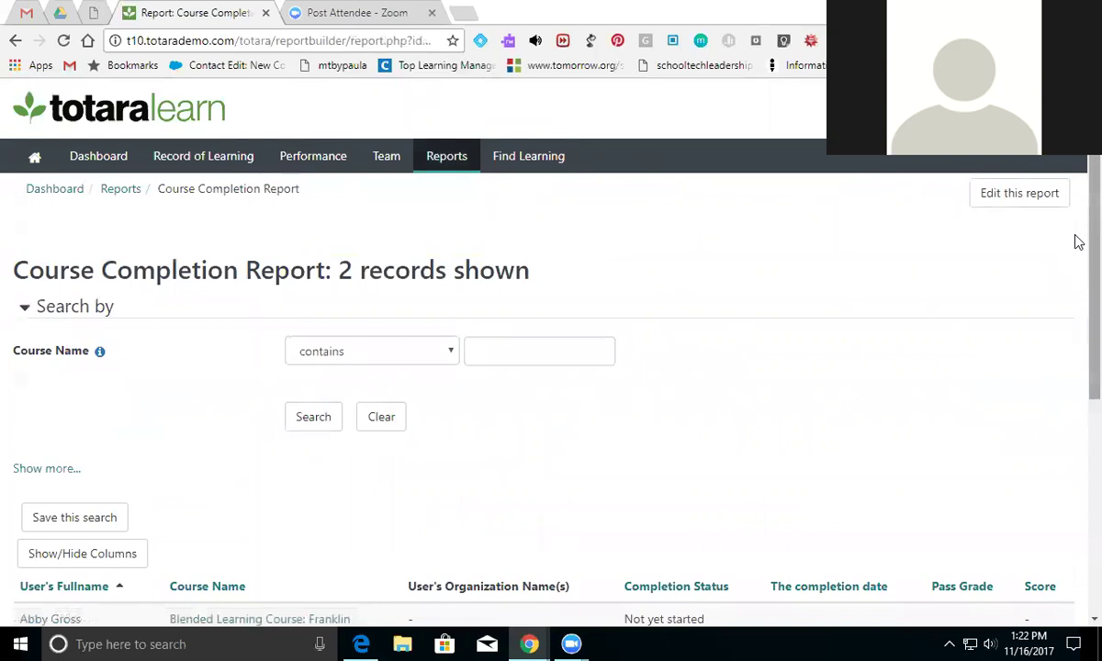
scroll(1078, 244, "down", 1)
left_click(474, 327)
type("sec")
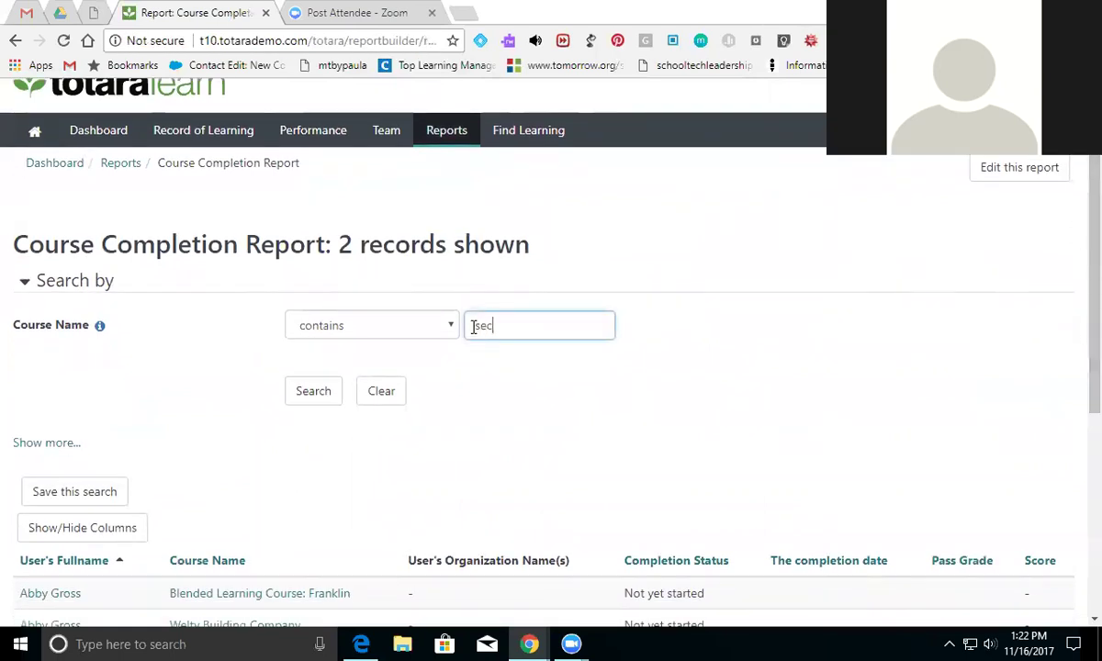
type("urity")
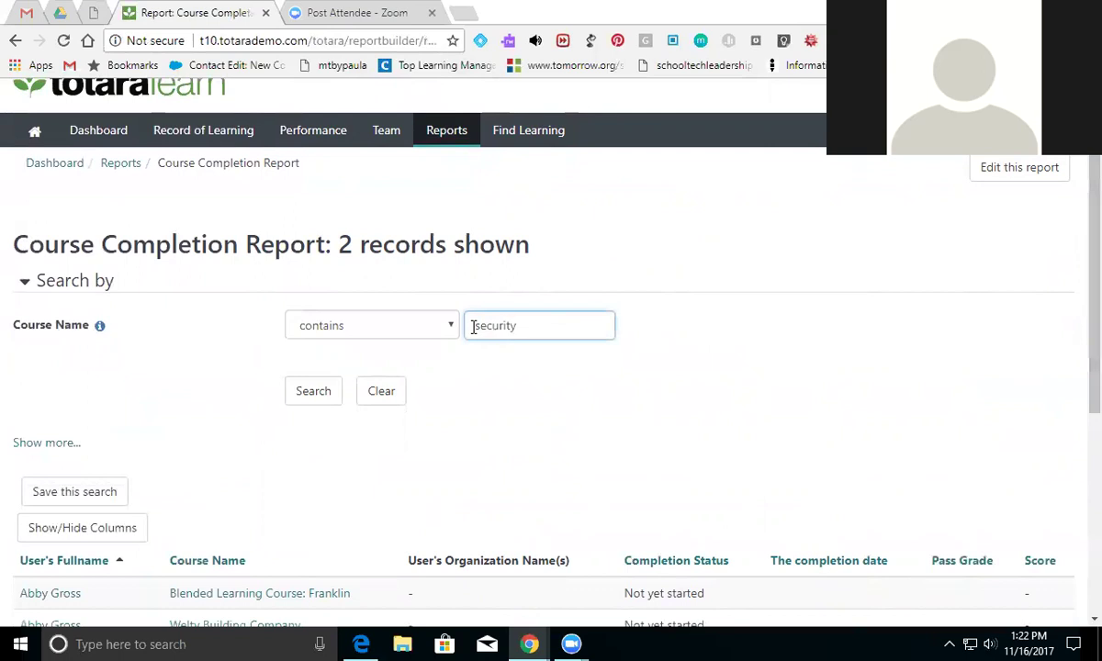
left_click(299, 393)
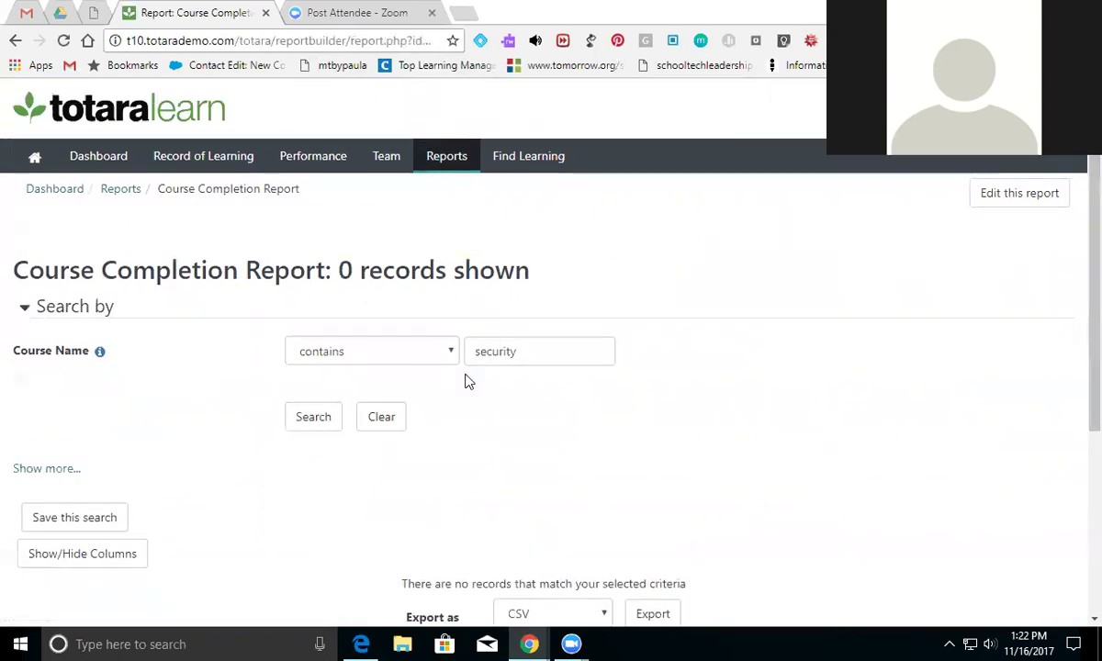
scroll(1078, 298, "down", 3)
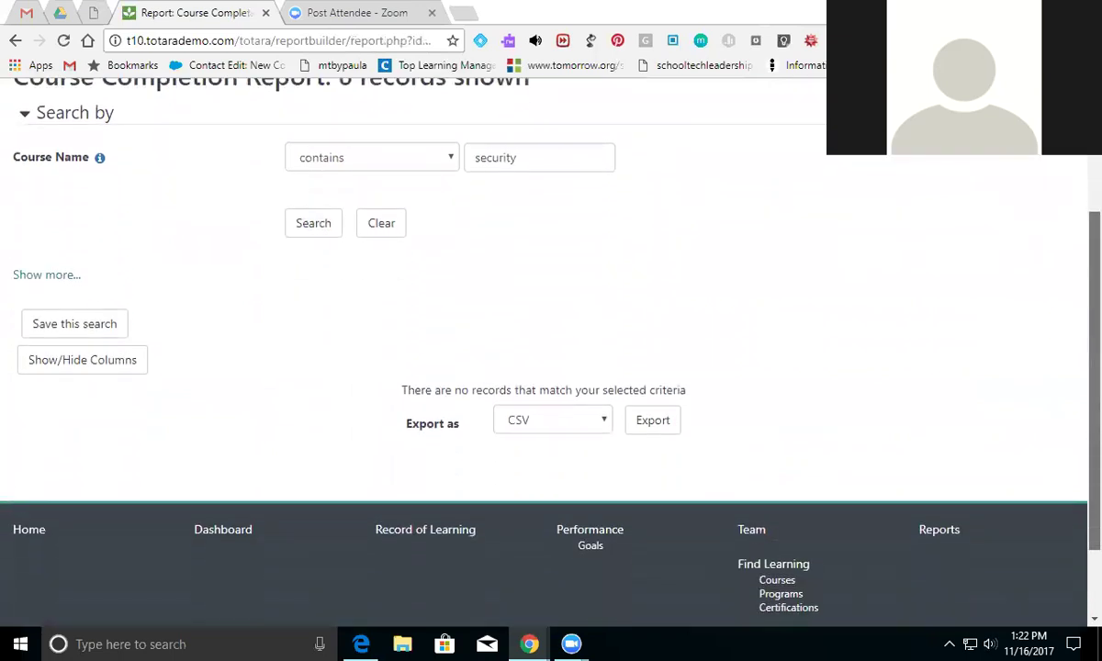
scroll(551, 331, "up", 1)
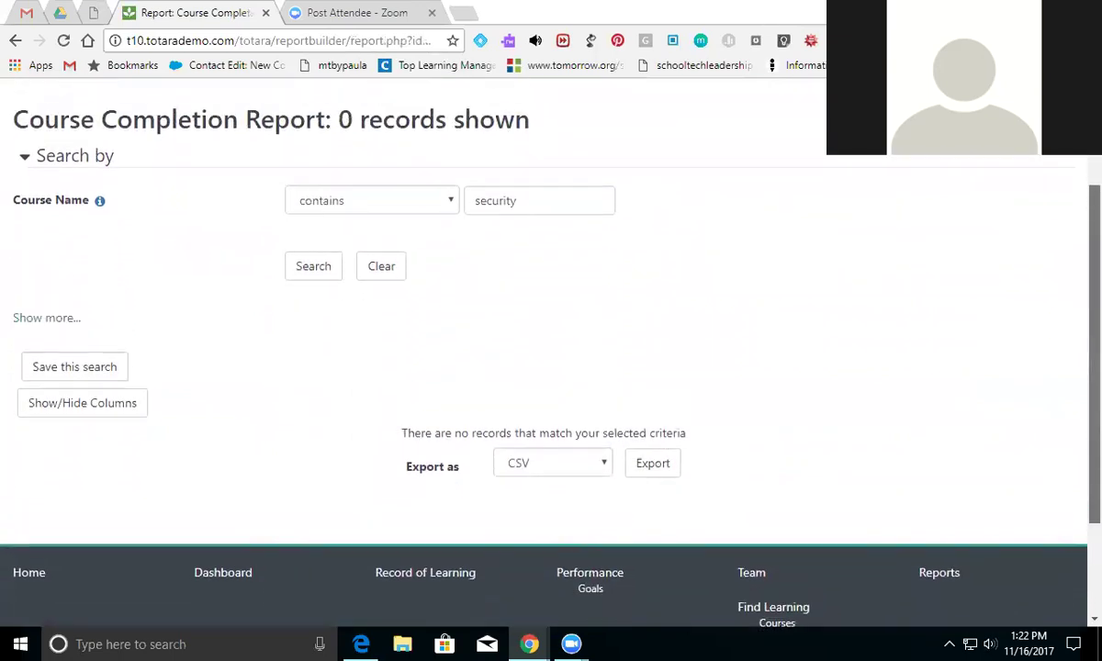
scroll(551, 330, "up", 1)
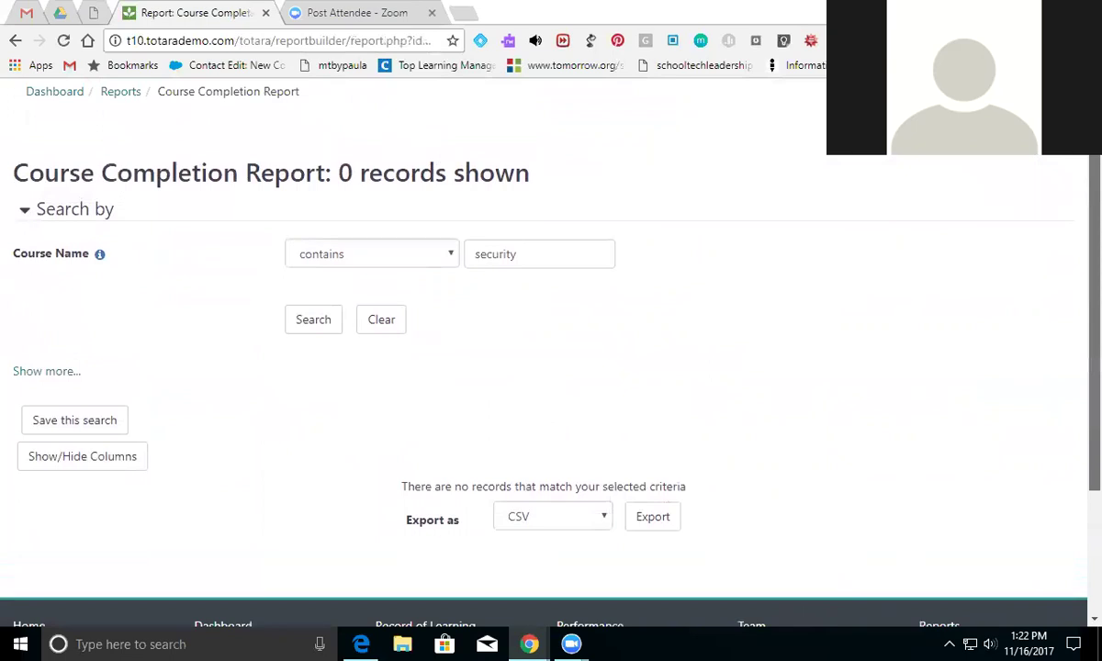
Change the Course Name search text to "practice" and run the search again.
left_click(529, 259)
key("BackSpace")
key("BackSpace")
key("BackSpace")
key("BackSpace")
key("BackSpace")
key("BackSpace")
key("BackSpace")
key("BackSpace")
type("practice")
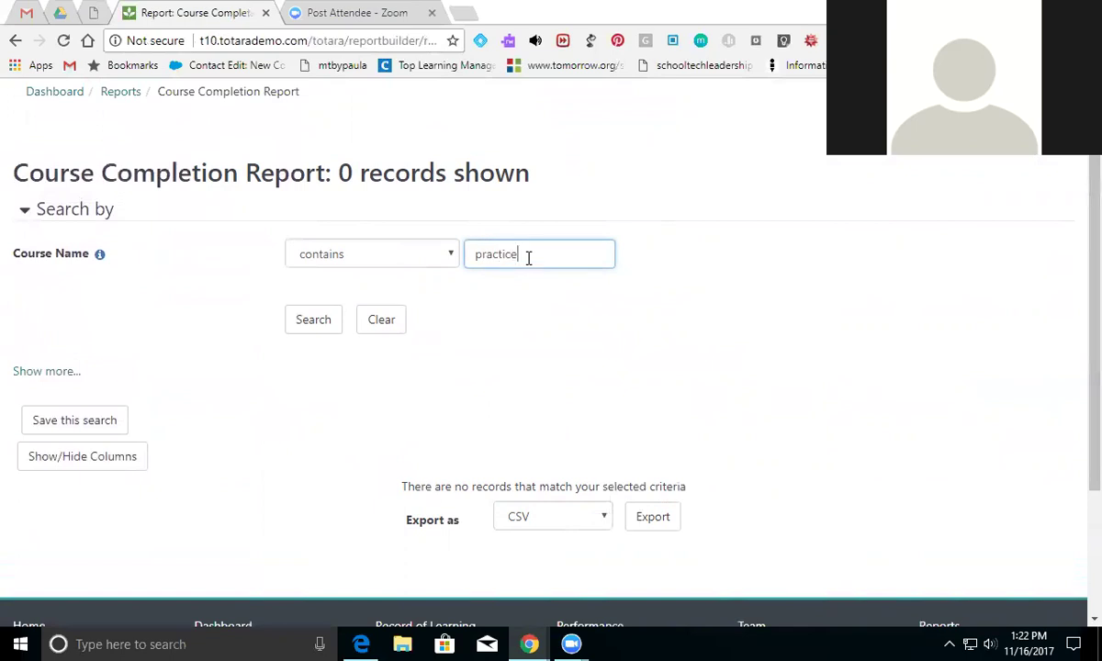
key("Return")
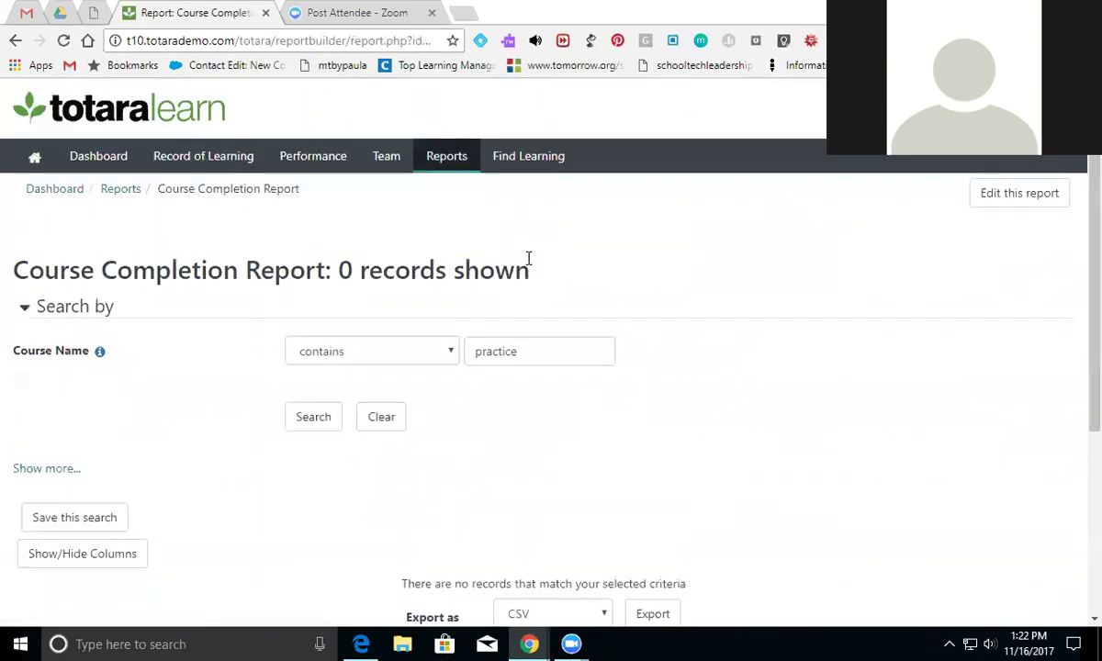
scroll(1075, 275, "down", 2)
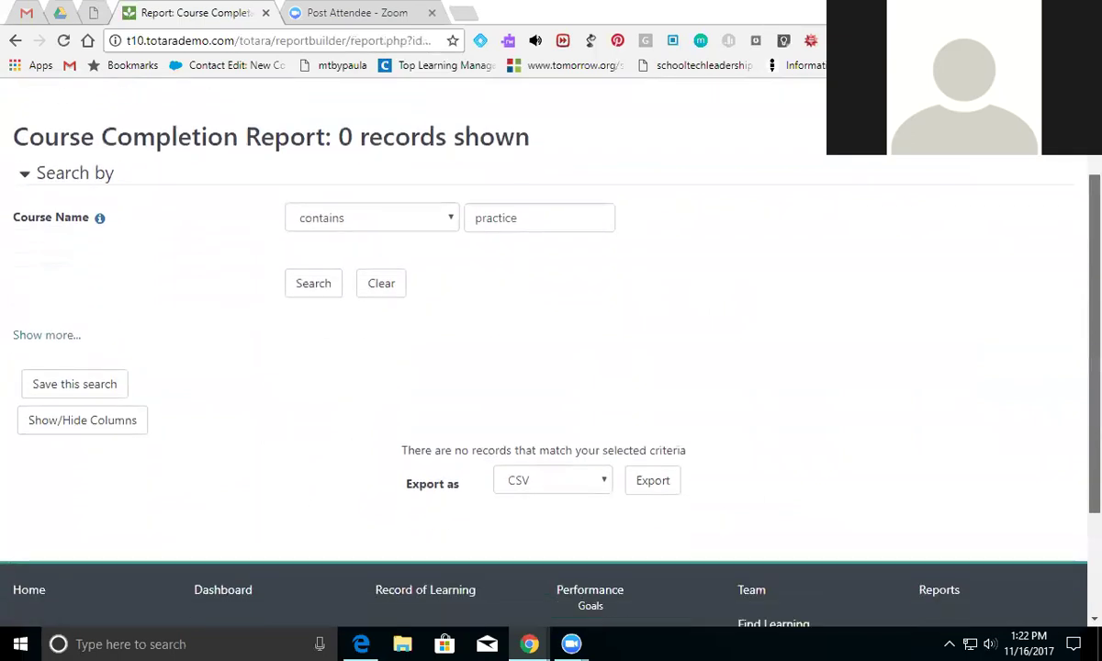
scroll(552, 331, "down", 1)
scroll(552, 349, "up", 2)
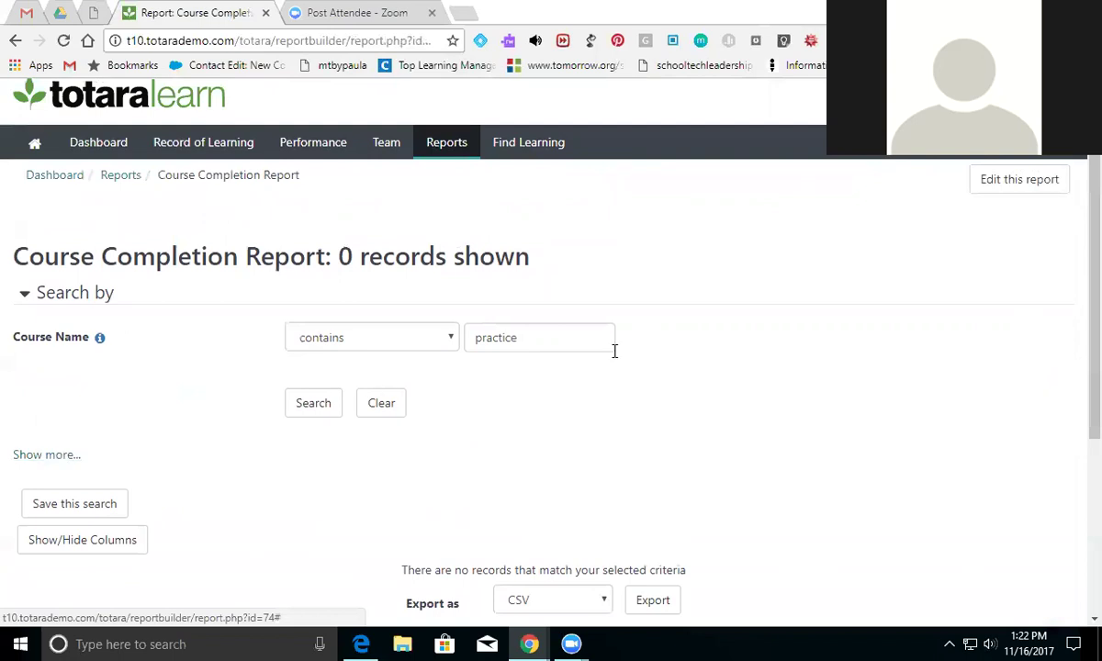
Clear the report's search criteria and check the comparison options for the Course Name filter.
left_click(396, 409)
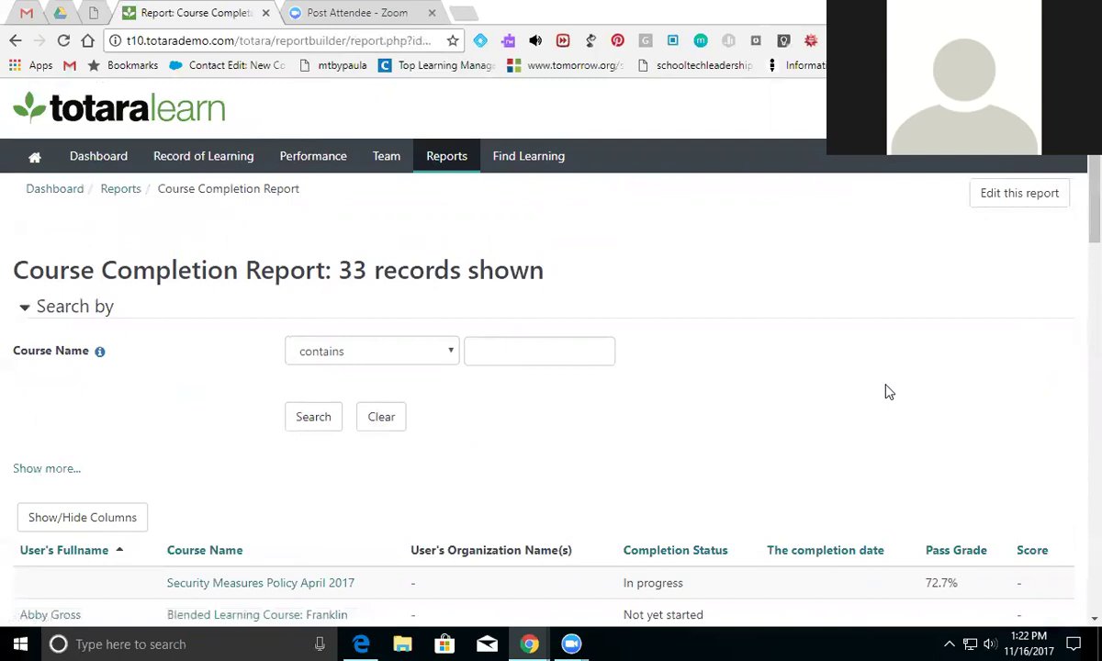
left_click_drag(1095, 211, 1095, 264)
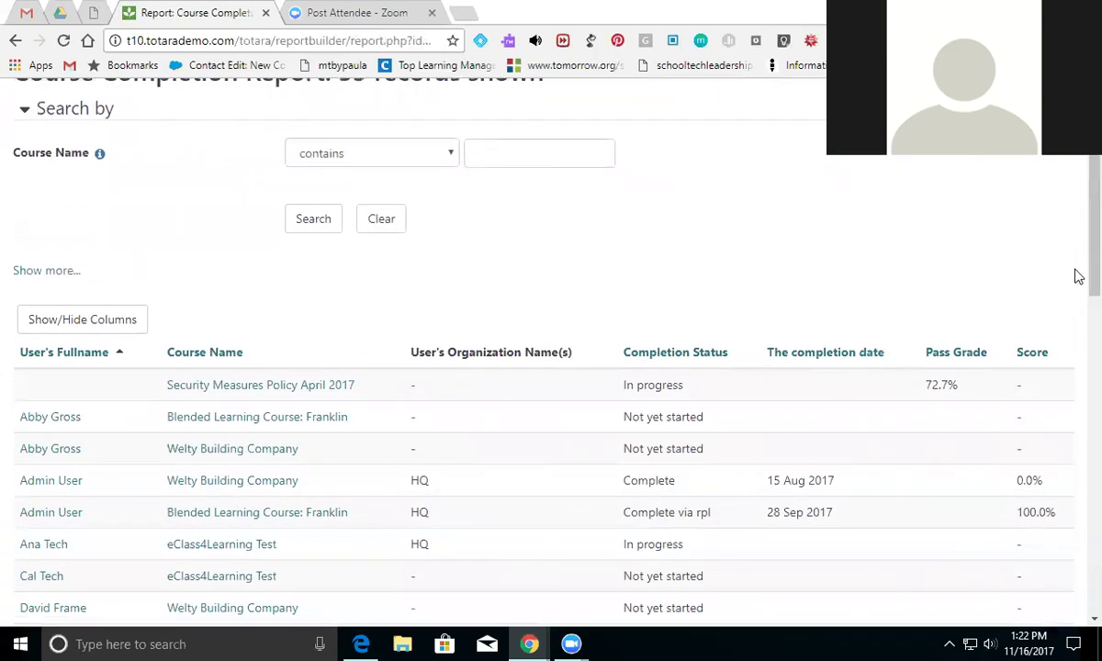
left_click(424, 161)
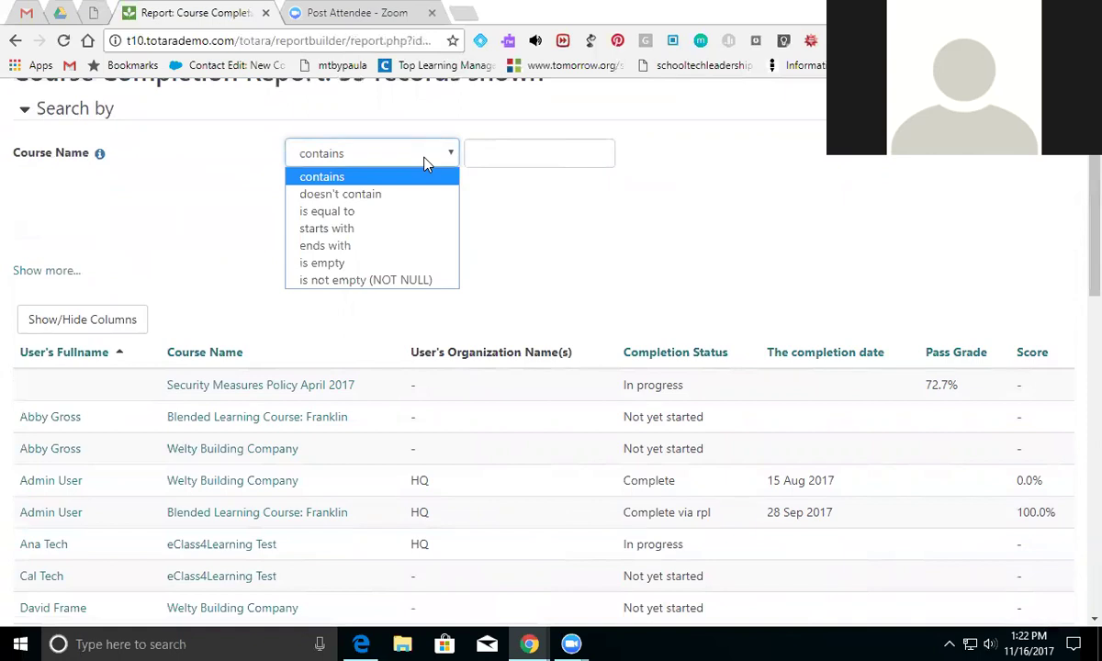
left_click(424, 161)
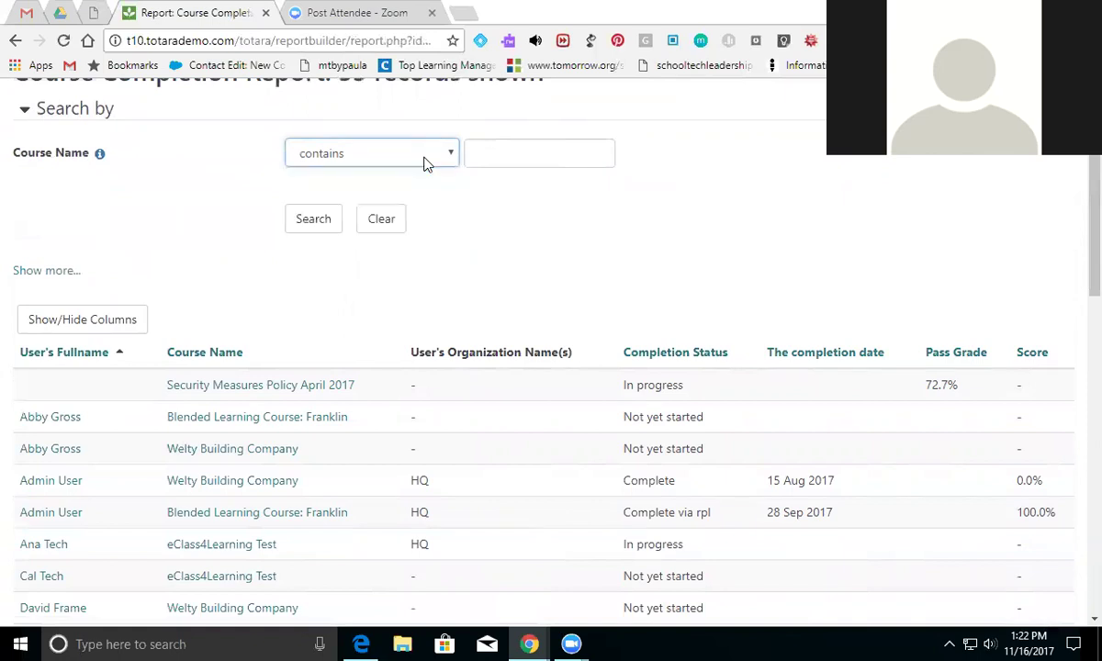
Search the cleared report for Course Names containing "security" and review the matching records.
left_click(513, 154)
type("secu")
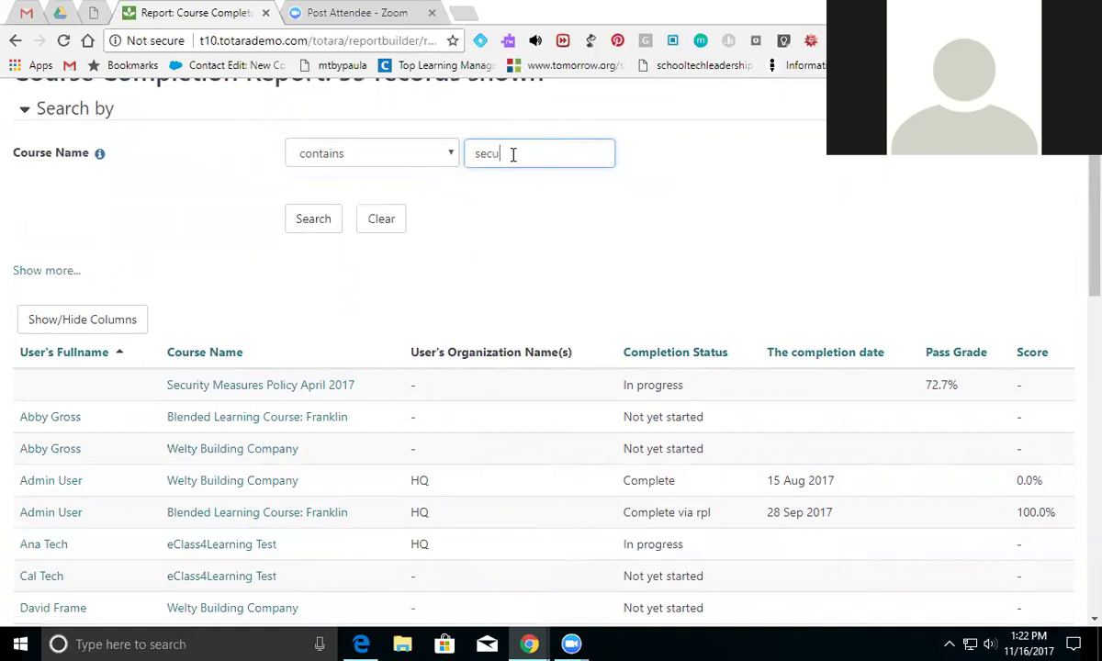
type("rity")
left_click(315, 225)
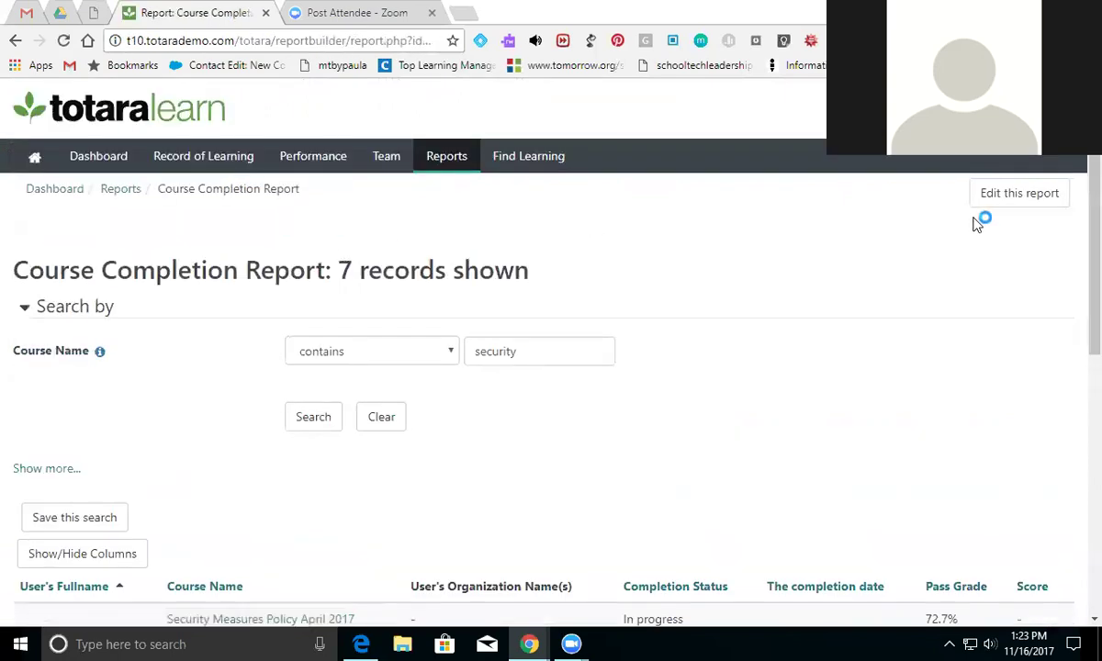
scroll(1081, 303, "down", 1)
scroll(1079, 367, "down", 2)
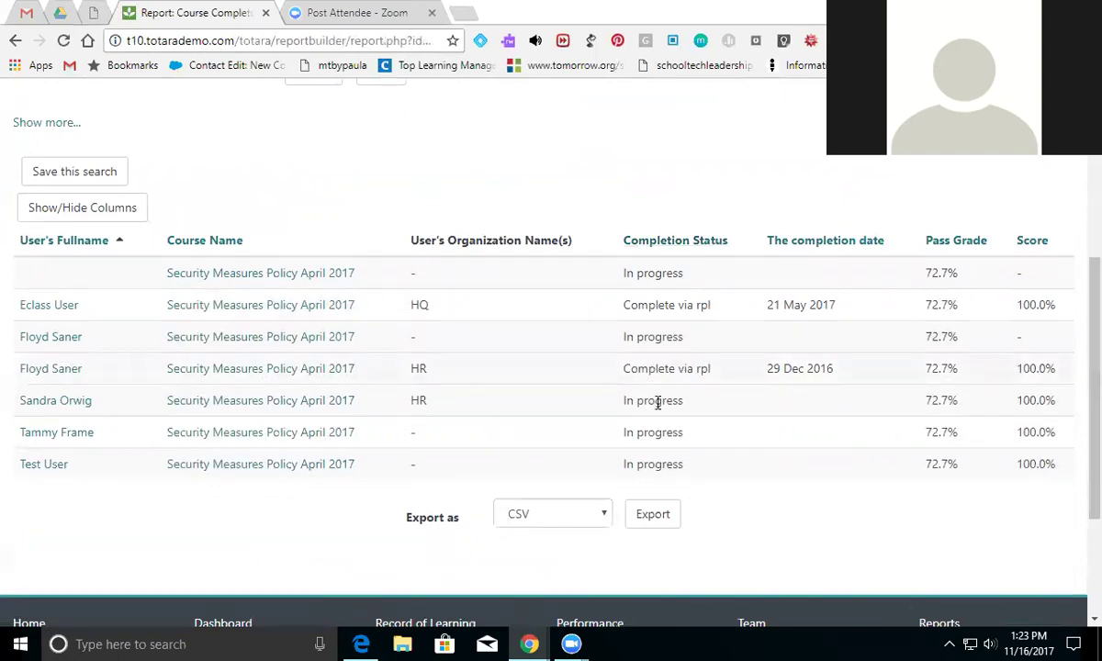
Check the available export formats for the filtered report and review its records and search options.
left_click(605, 520)
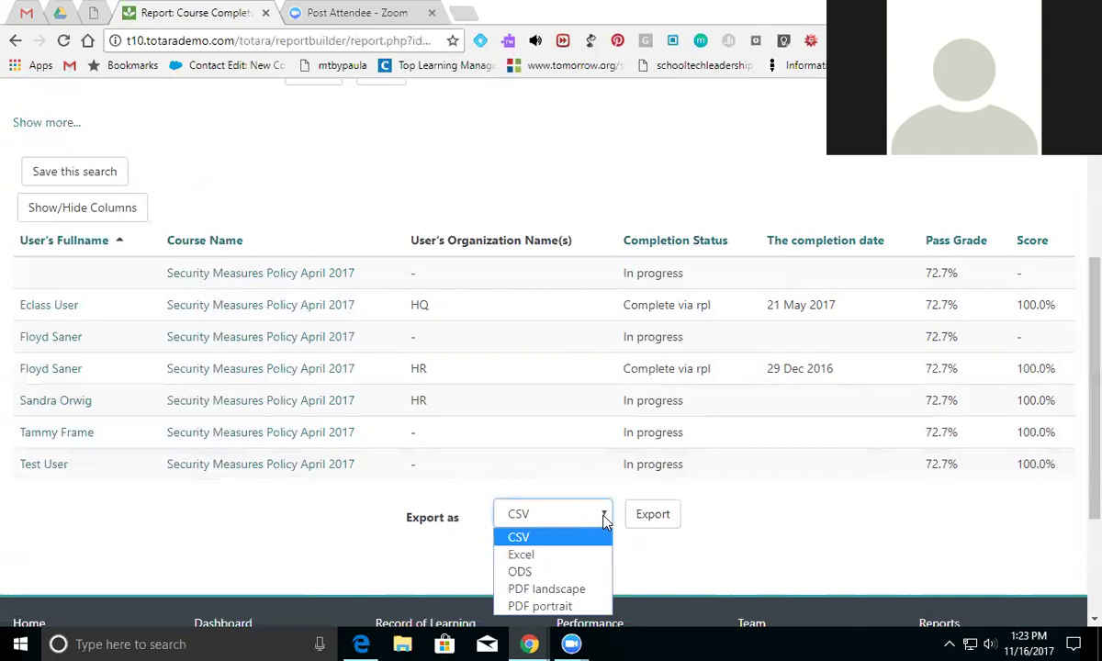
left_click(606, 520)
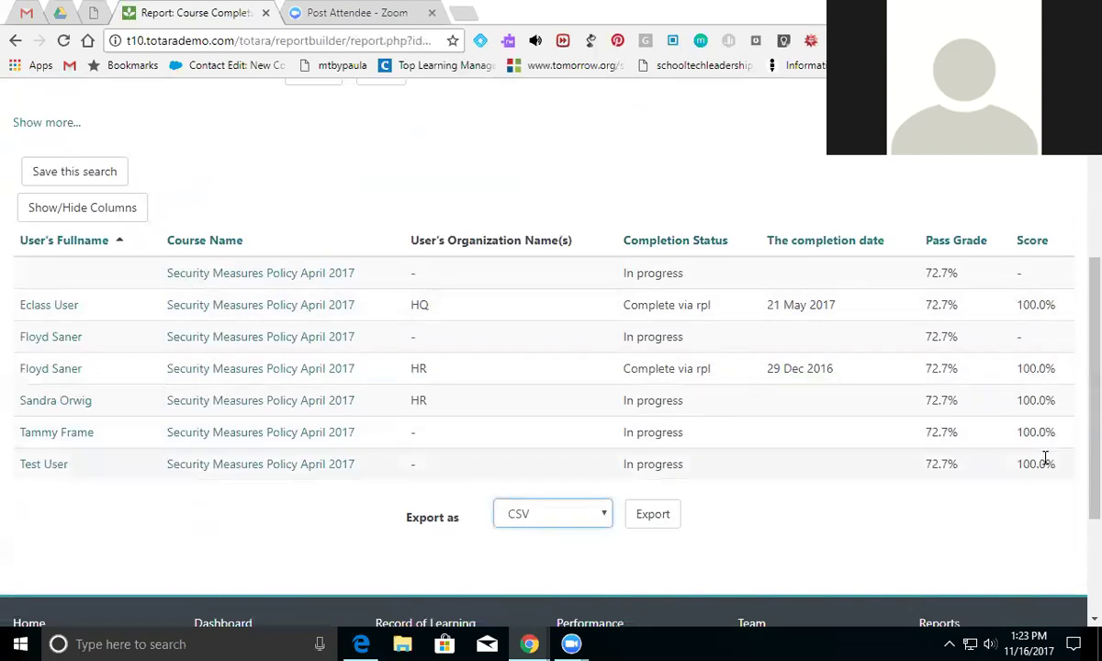
scroll(1075, 404, "up", 3)
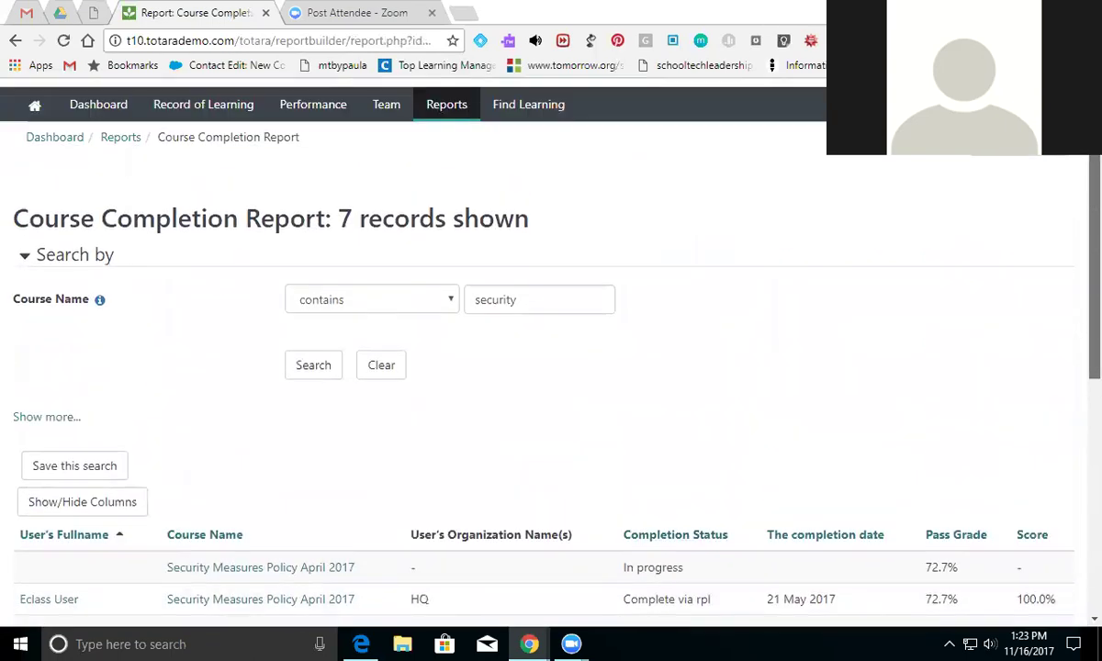
scroll(552, 368, "down", 3)
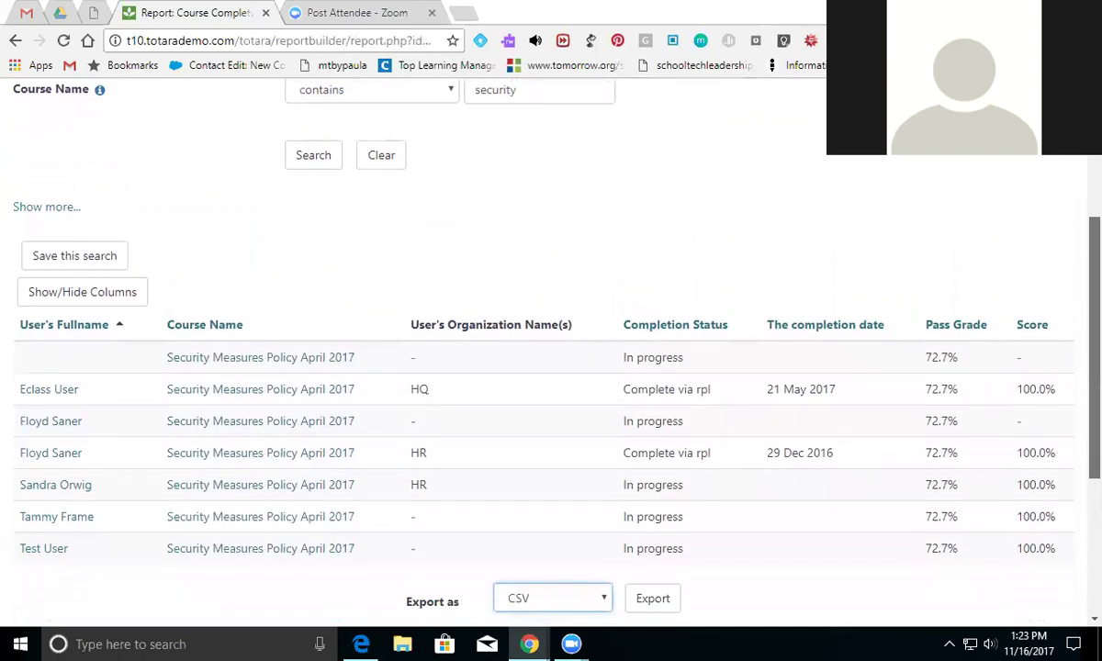
scroll(551, 367, "up", 3)
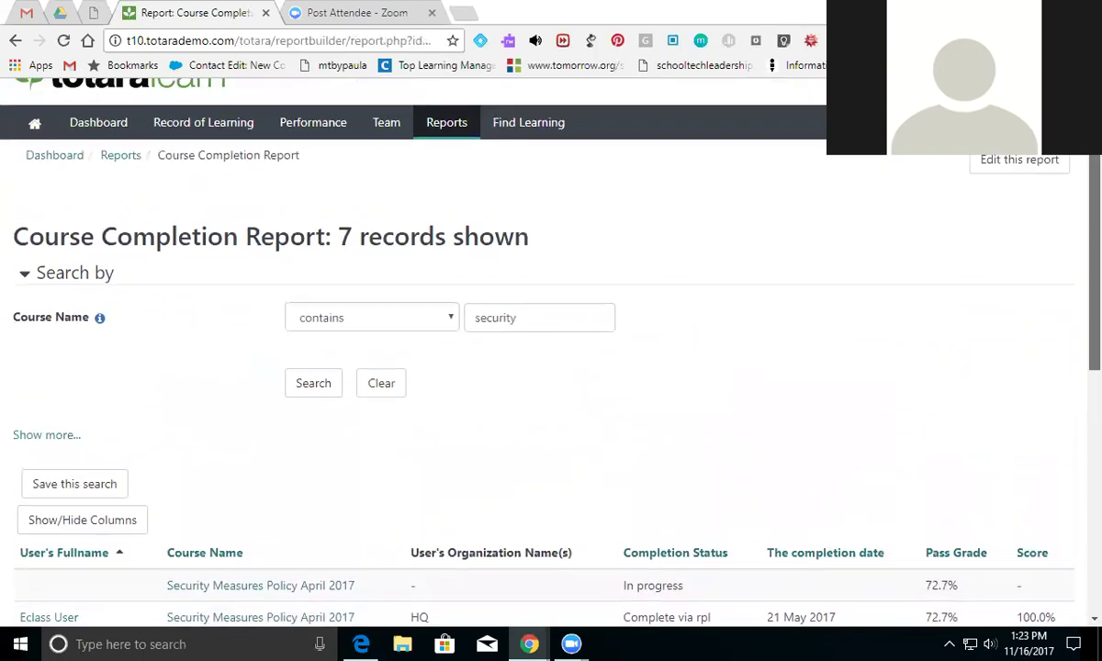
Open the Course Completion Report for editing and go to its filter settings.
left_click(1025, 164)
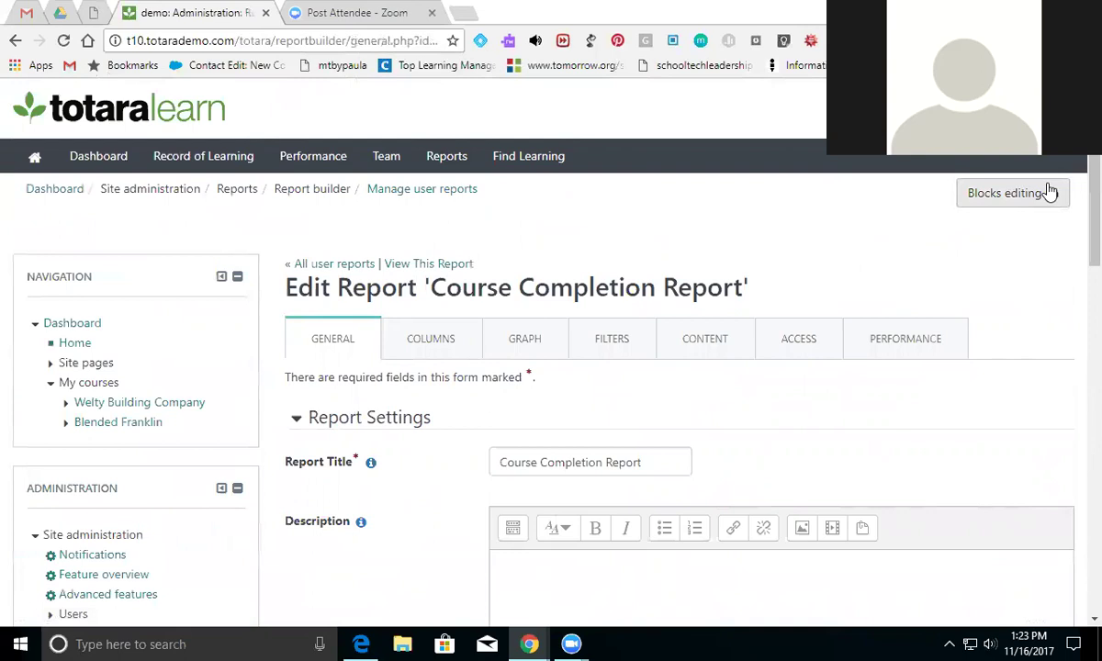
scroll(1065, 202, "down", 3)
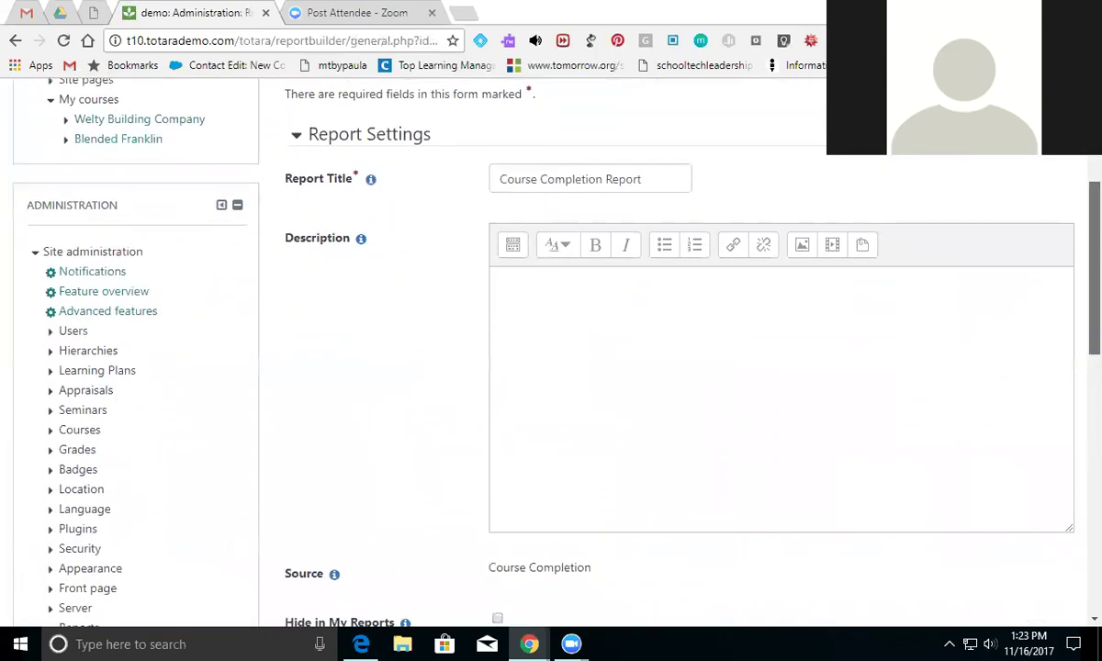
scroll(942, 249, "up", 1)
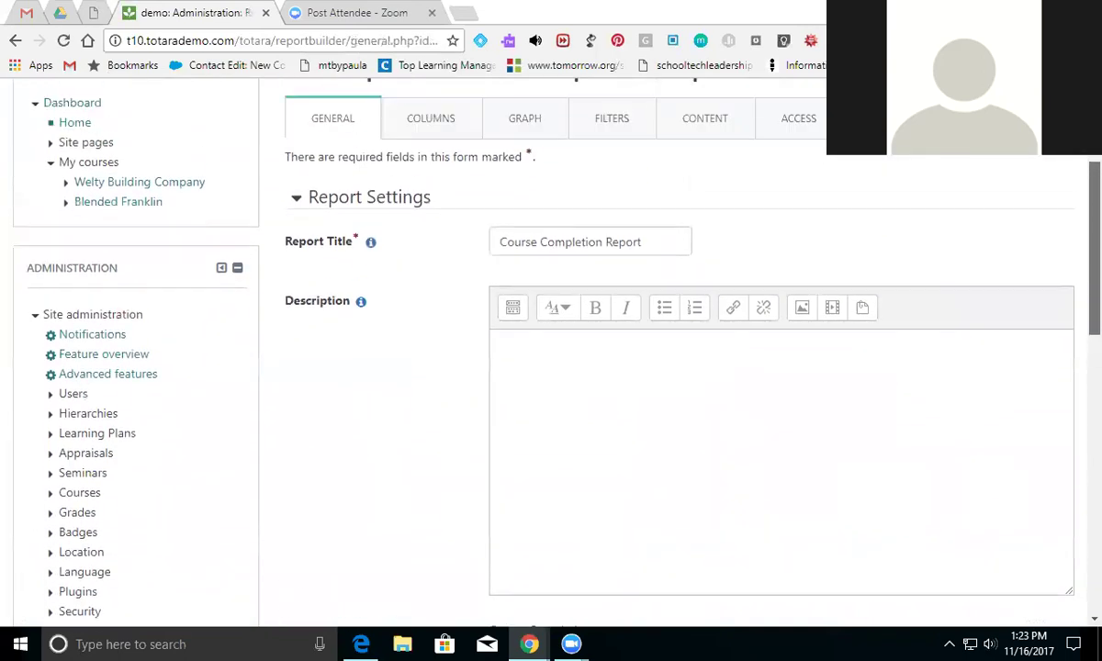
left_click(594, 138)
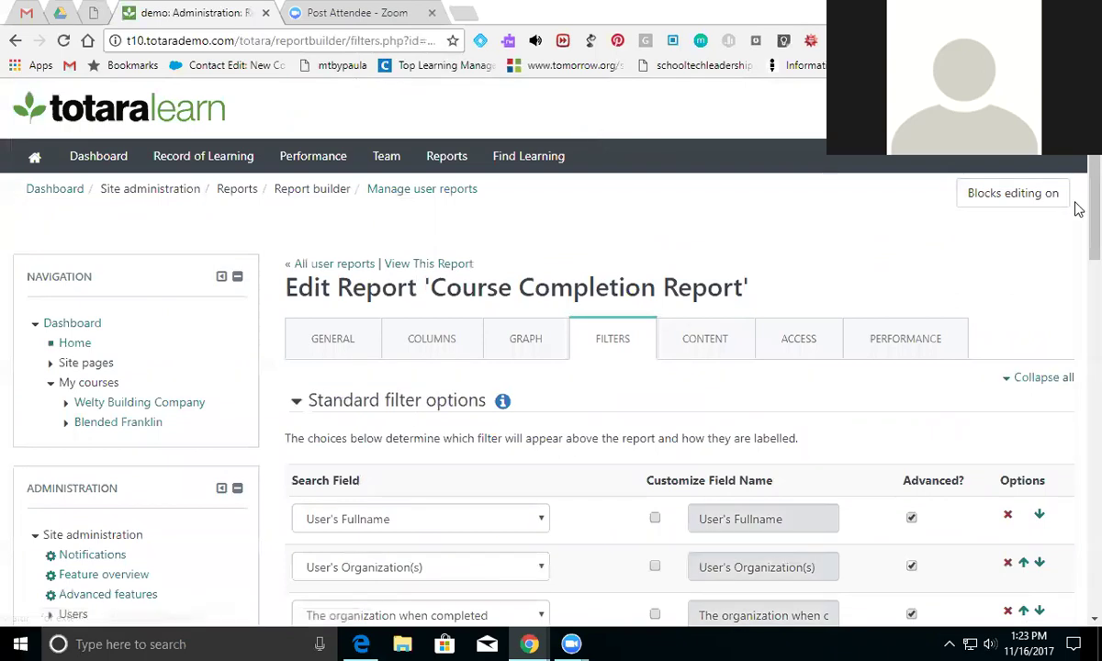
Choose Completion Status in the upper filter selector of the Sidebar filter options and save the filter changes.
scroll(1077, 276, "down", 5)
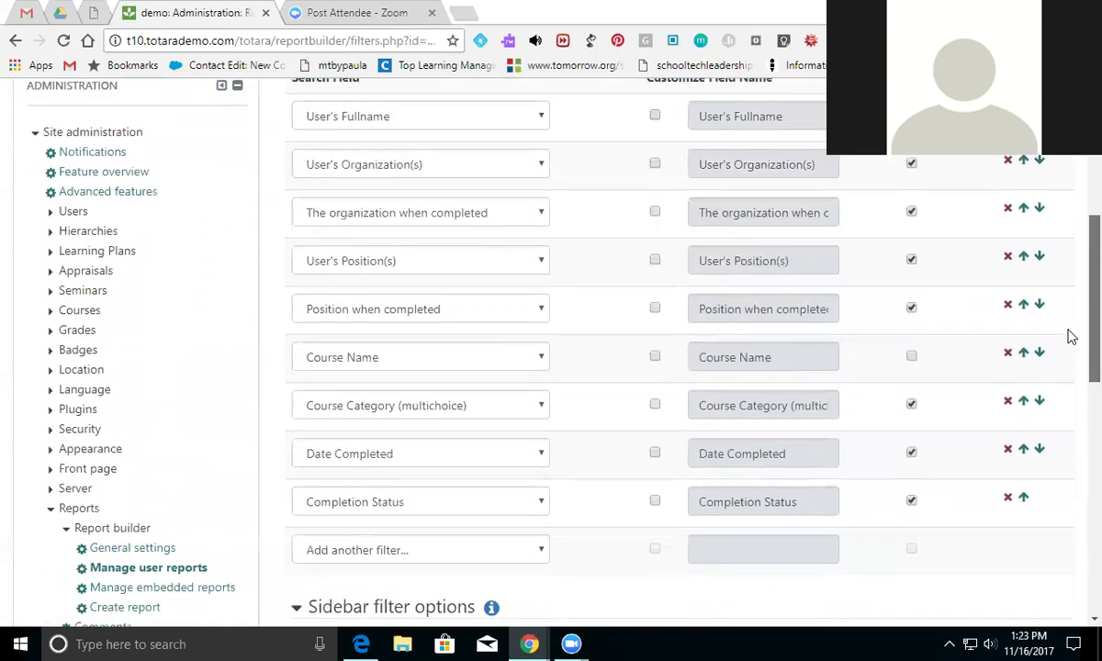
scroll(1070, 340, "down", 1)
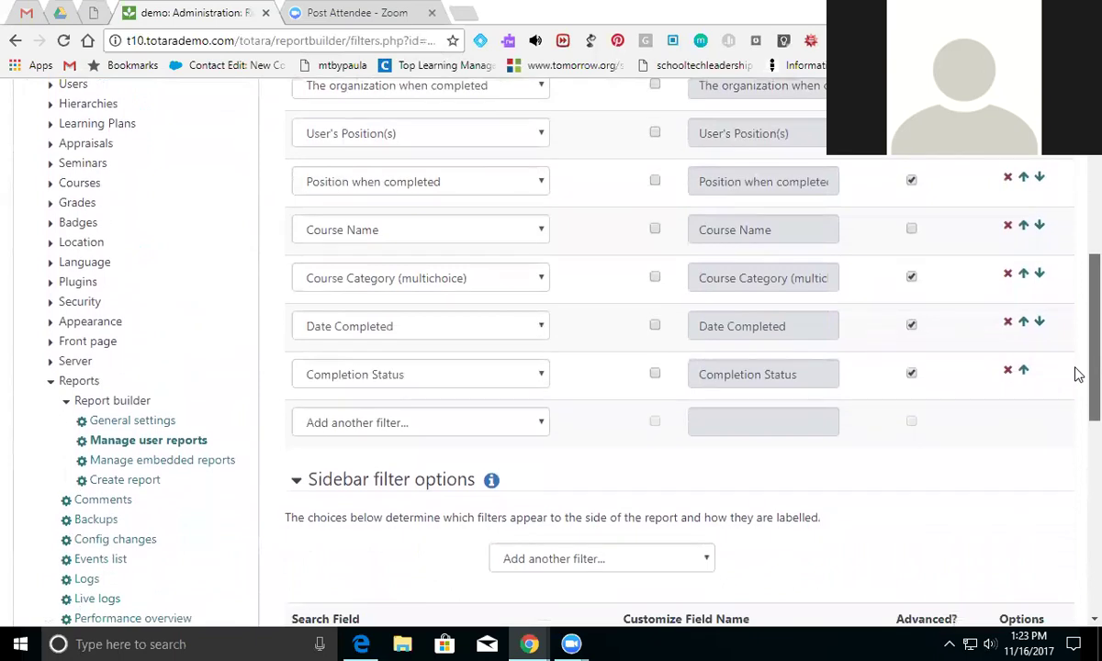
scroll(1078, 374, "down", 3)
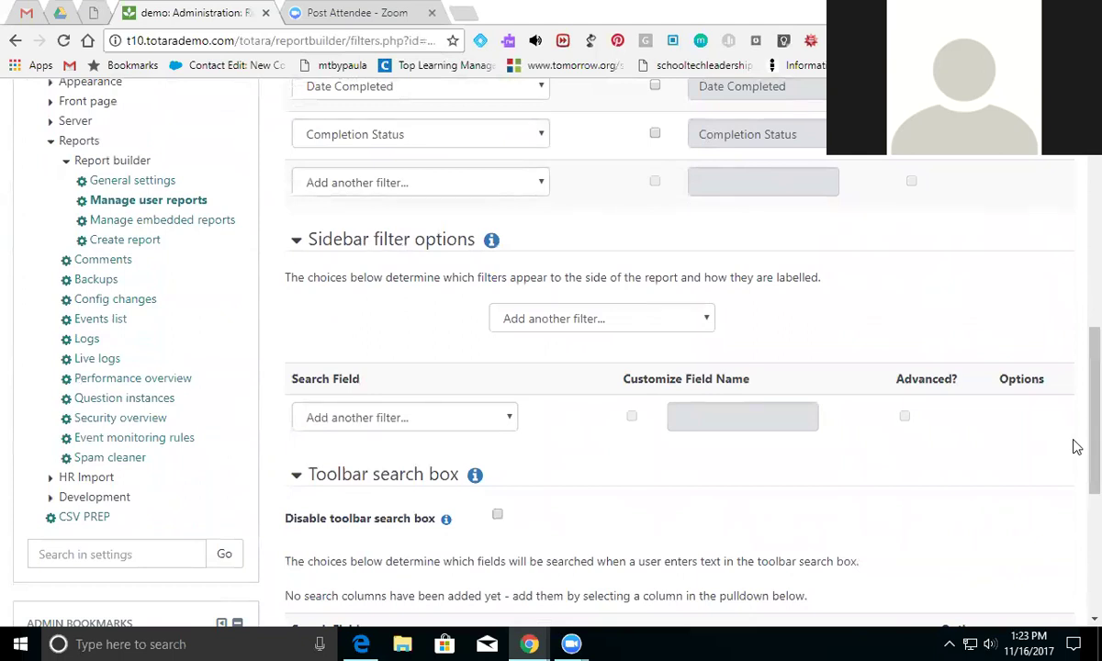
left_click(661, 325)
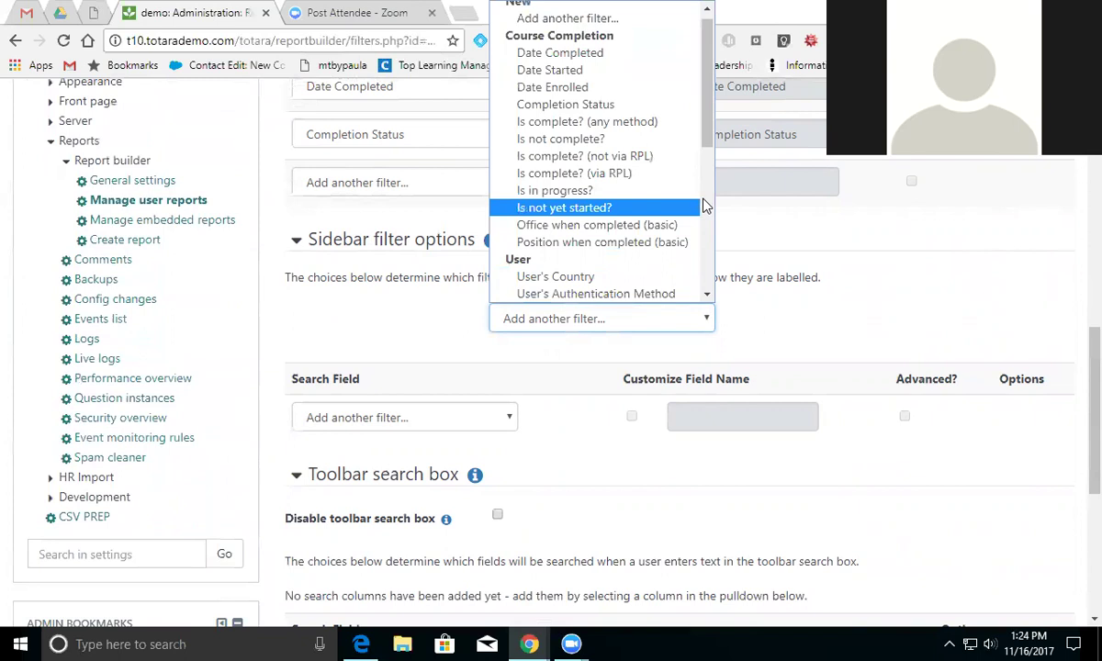
left_click(665, 107)
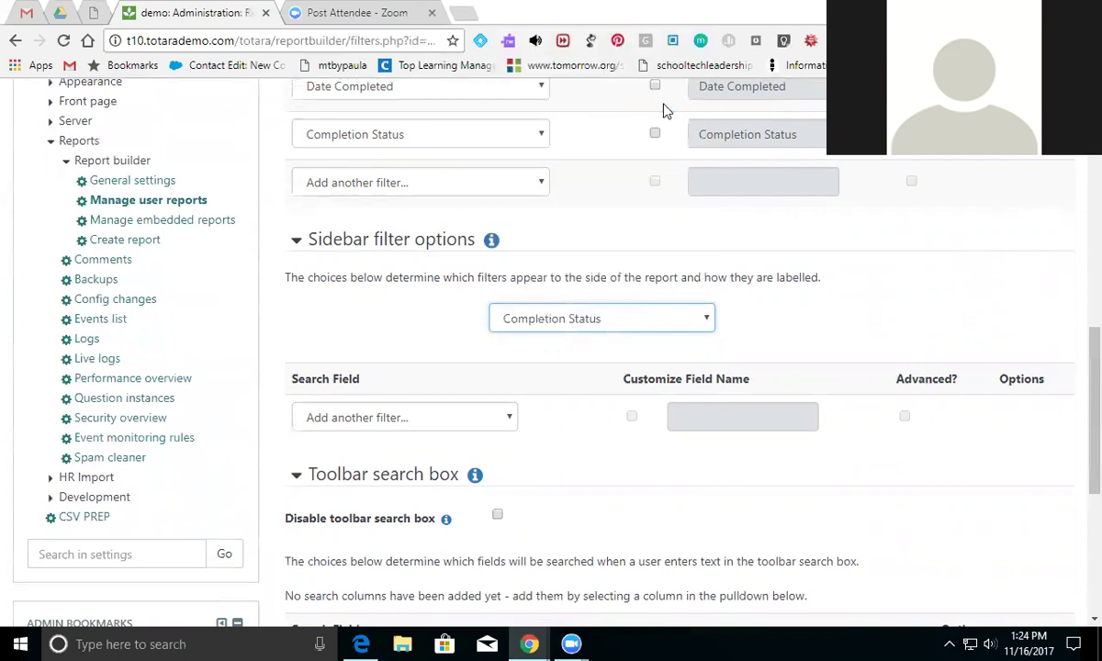
scroll(1075, 404, "down", 4)
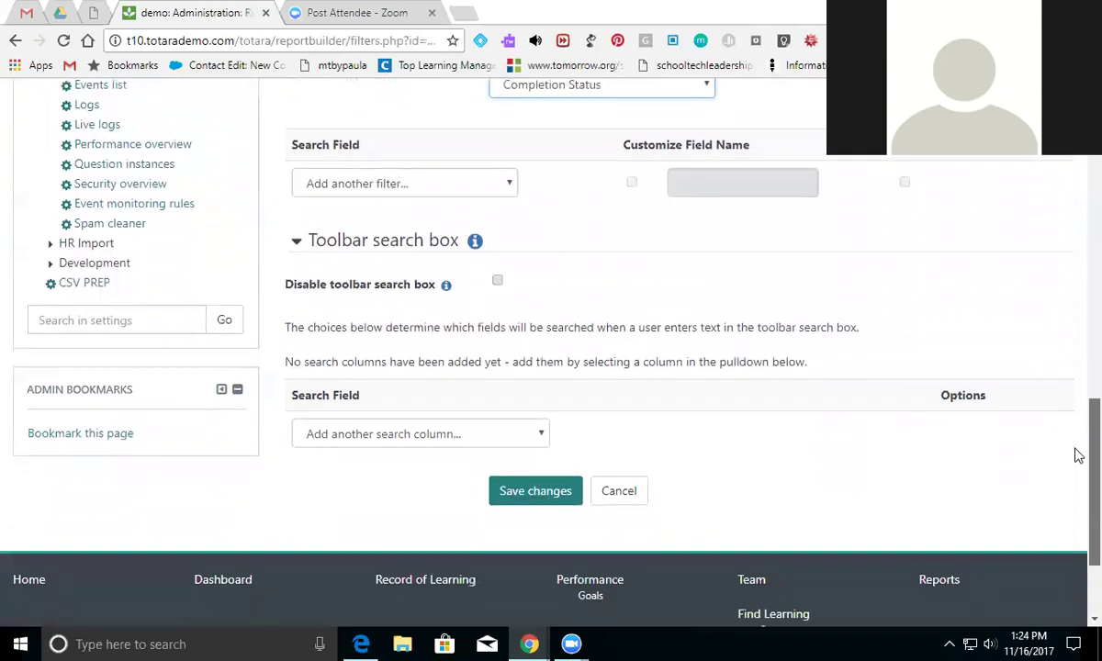
left_click(507, 468)
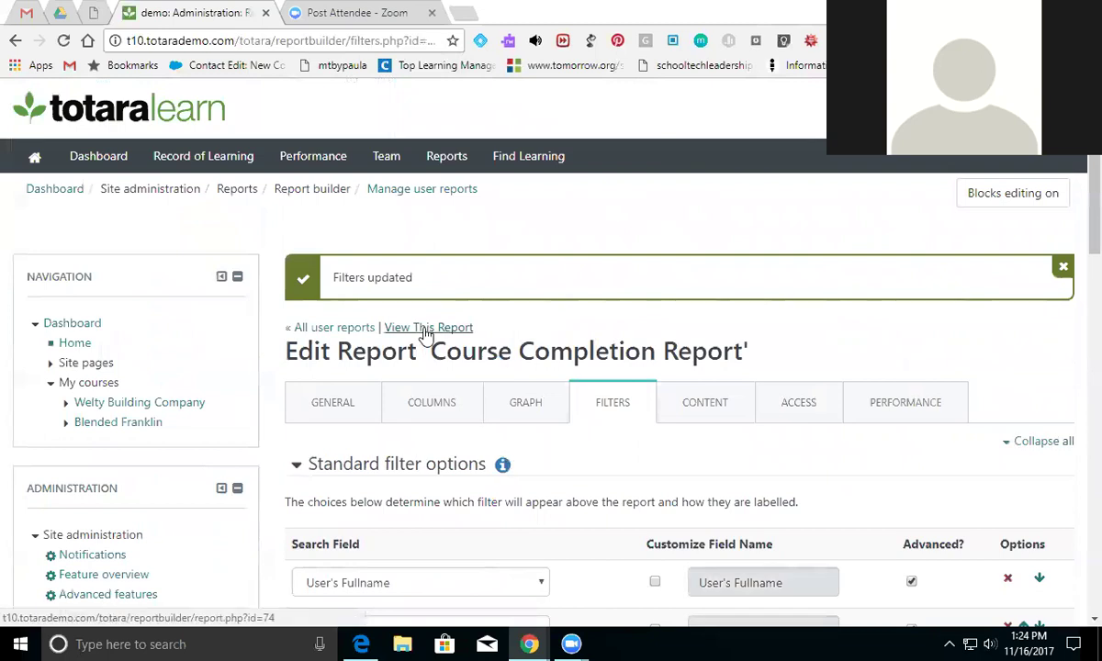
View the Course Completion Report and check its search area and records for the effect of the sidebar filter.
left_click(426, 329)
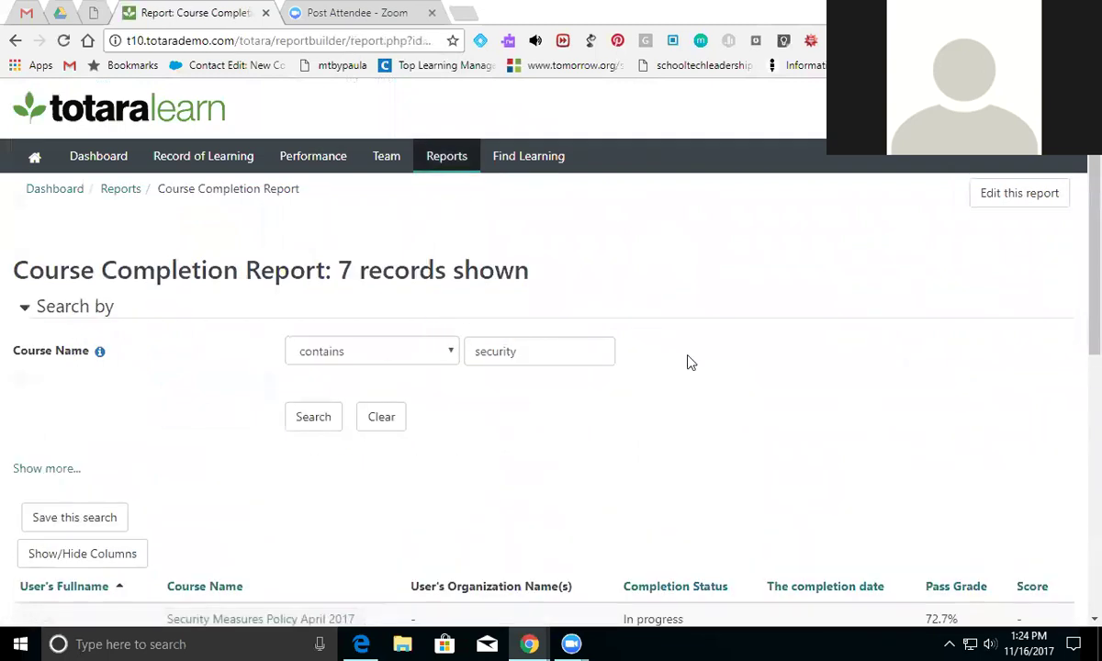
scroll(1075, 300, "down", 4)
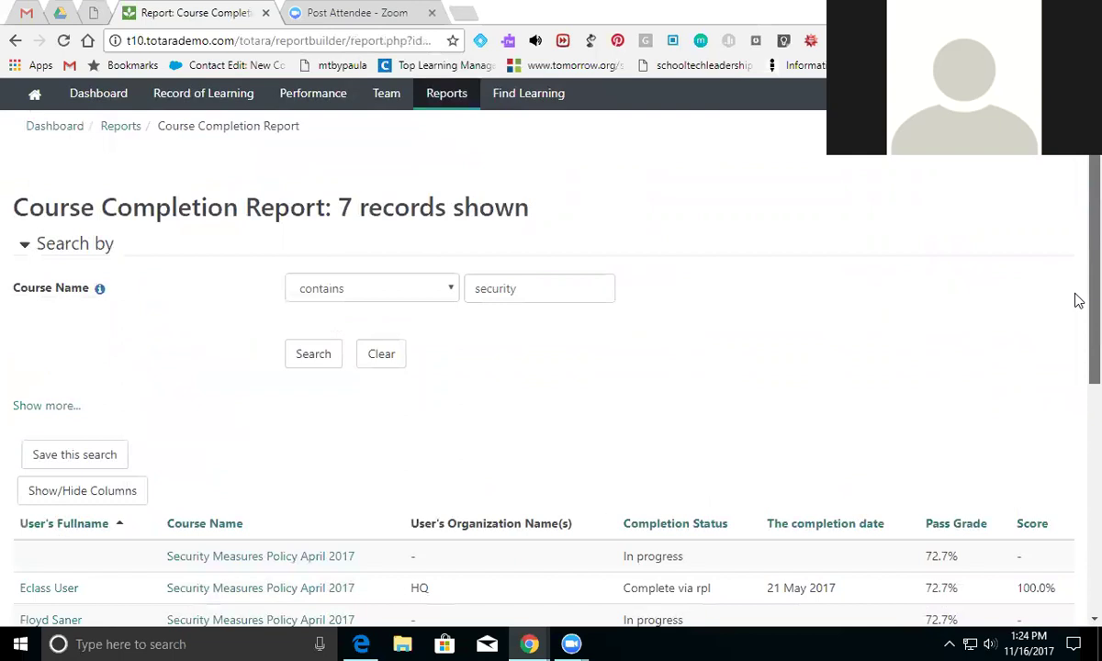
scroll(1076, 340, "up", 2)
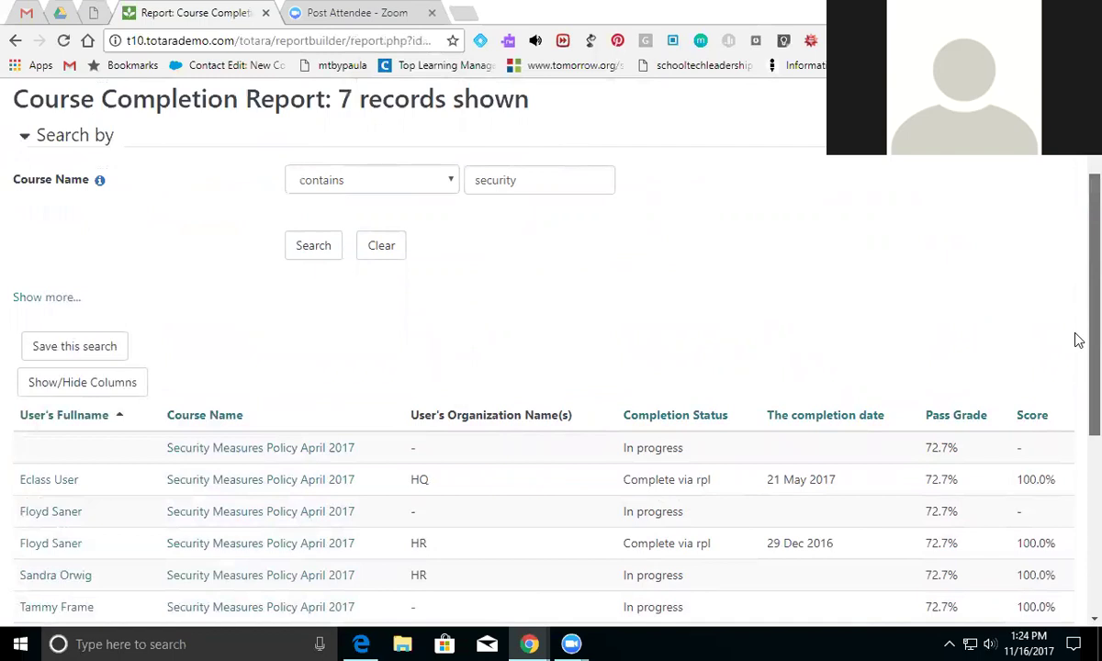
scroll(1078, 340, "down", 2)
scroll(1075, 418, "up", 2)
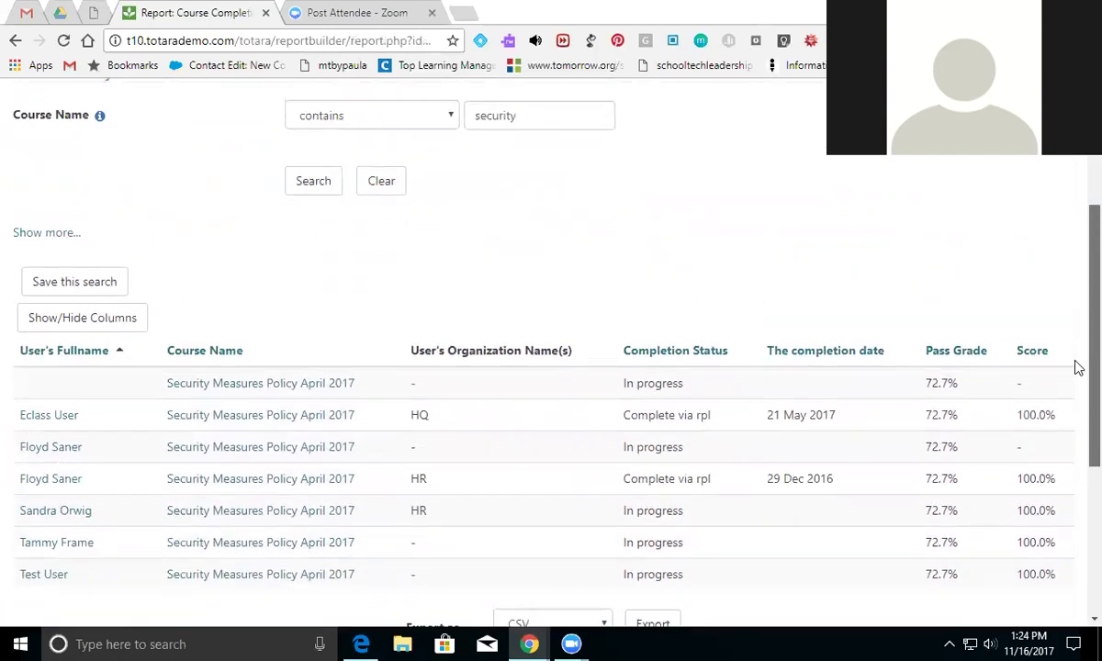
scroll(1079, 317, "up", 1)
scroll(1077, 294, "up", 2)
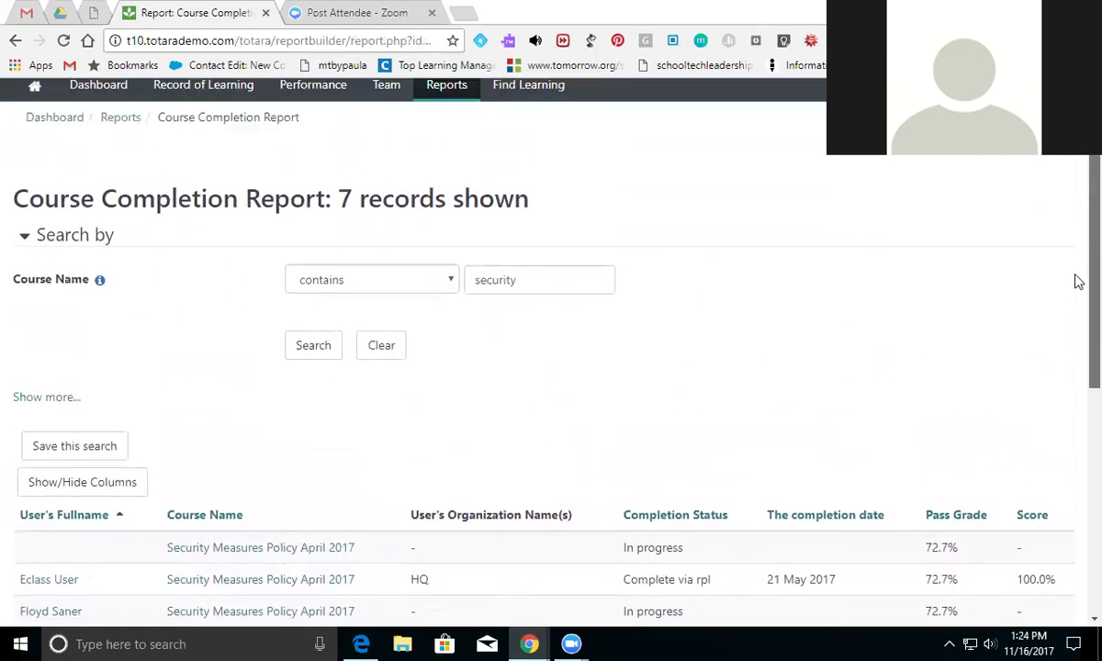
Open the Course Completion Report for editing and go to its filter settings.
left_click(1019, 194)
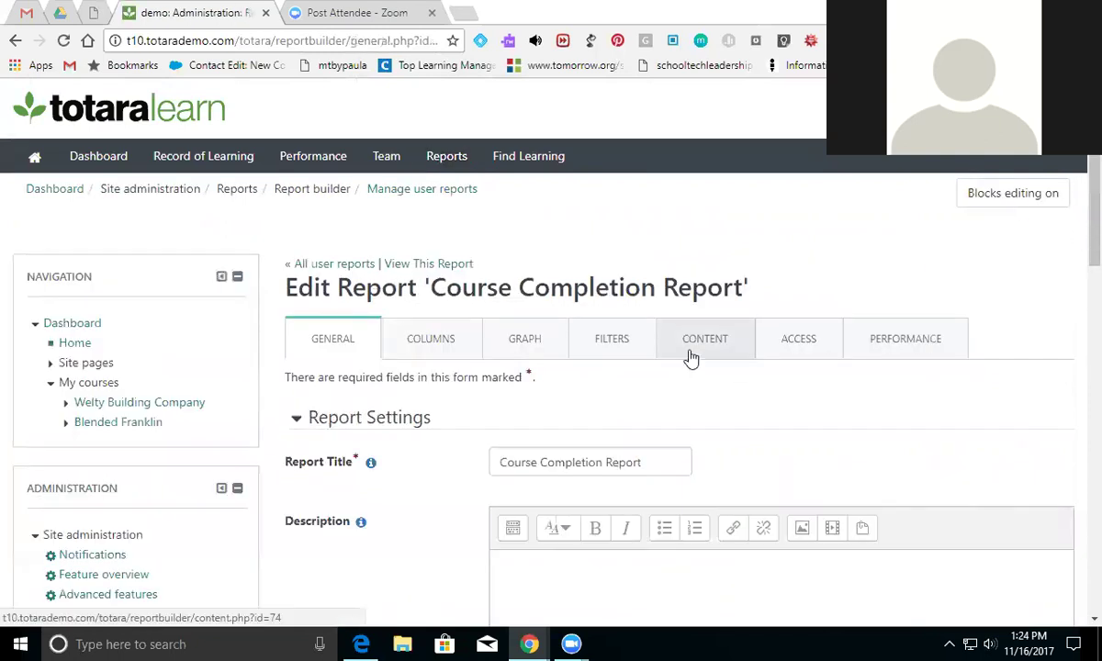
left_click(630, 345)
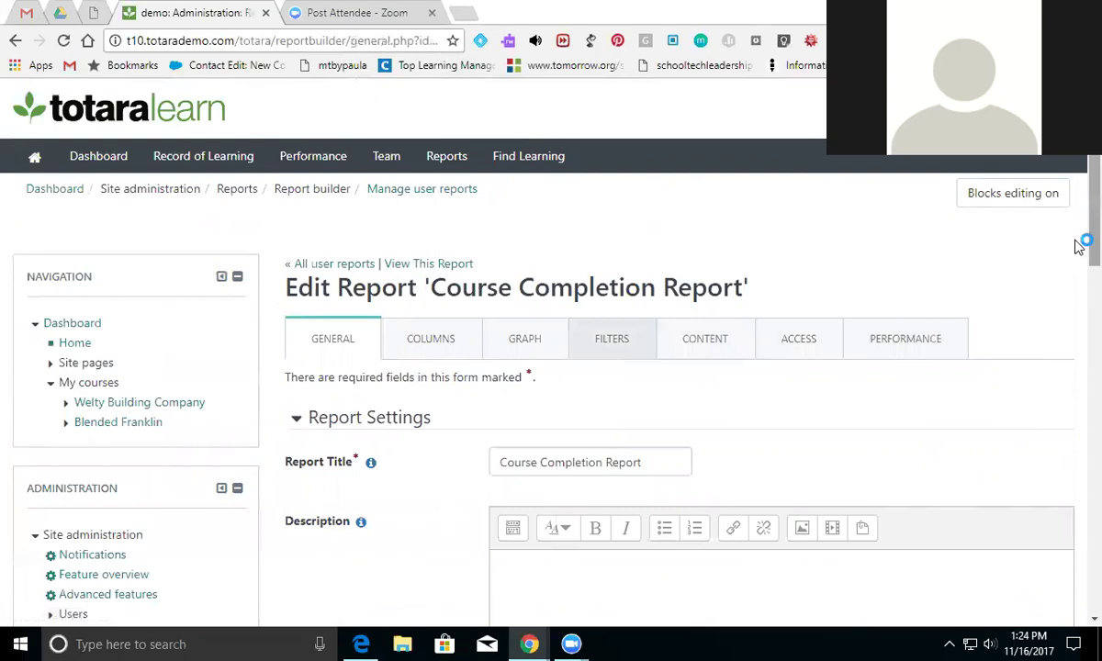
scroll(1076, 246, "down", 6)
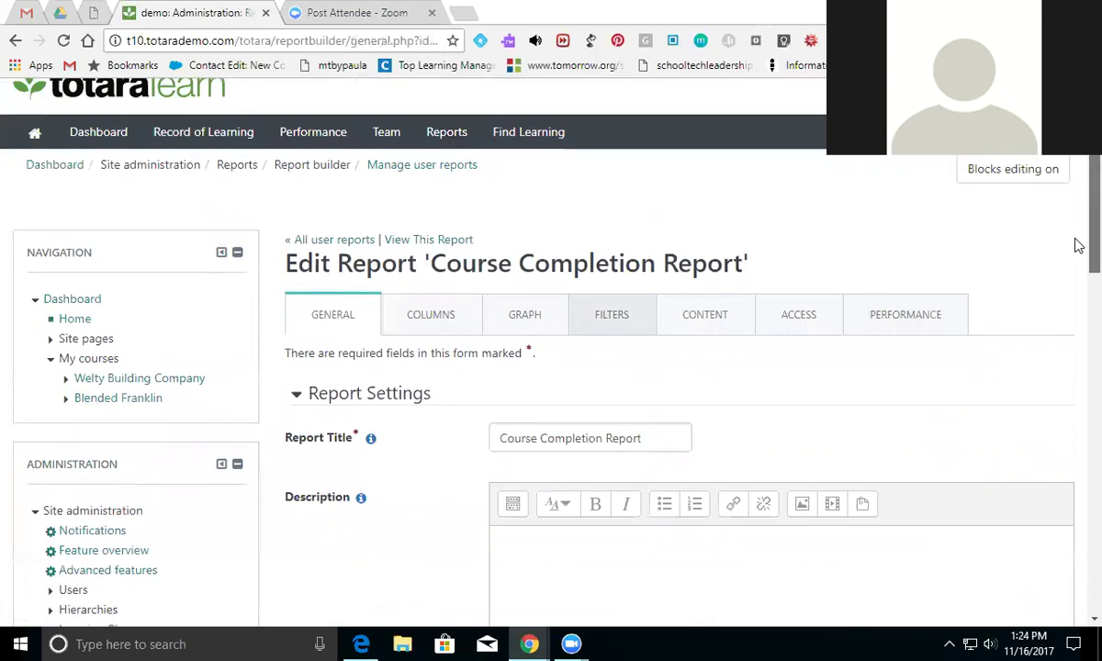
scroll(1076, 386, "up", 3)
scroll(1079, 346, "up", 1)
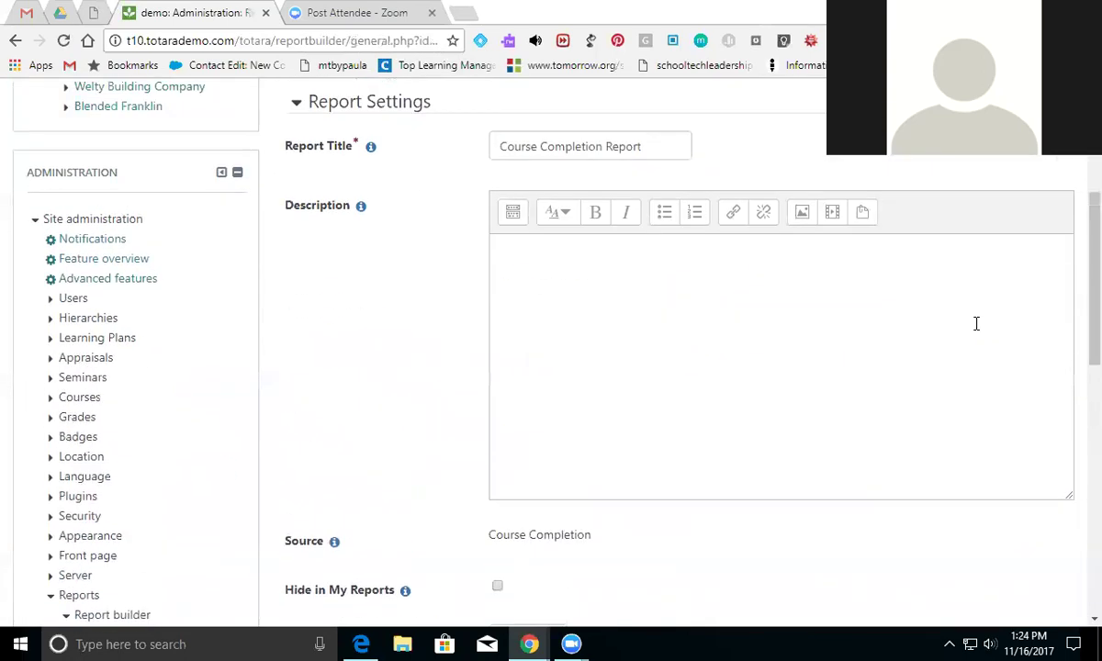
scroll(1075, 312, "up", 4)
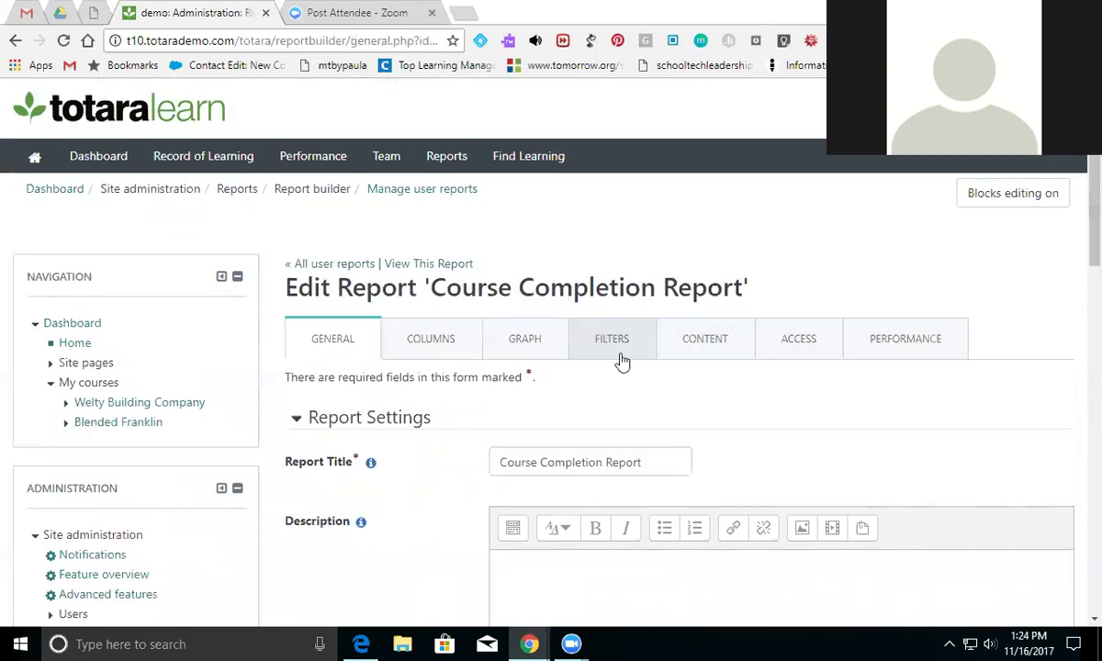
left_click(611, 347)
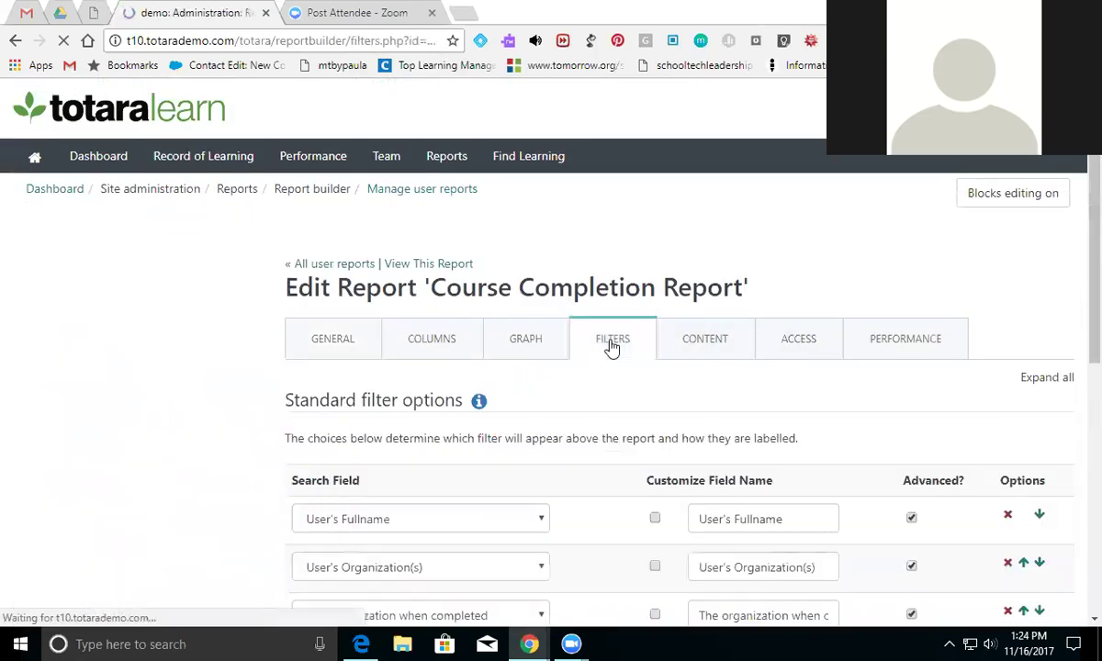
Try to add Completion Status as a sidebar filter and save the filter changes.
scroll(1078, 276, "down", 5)
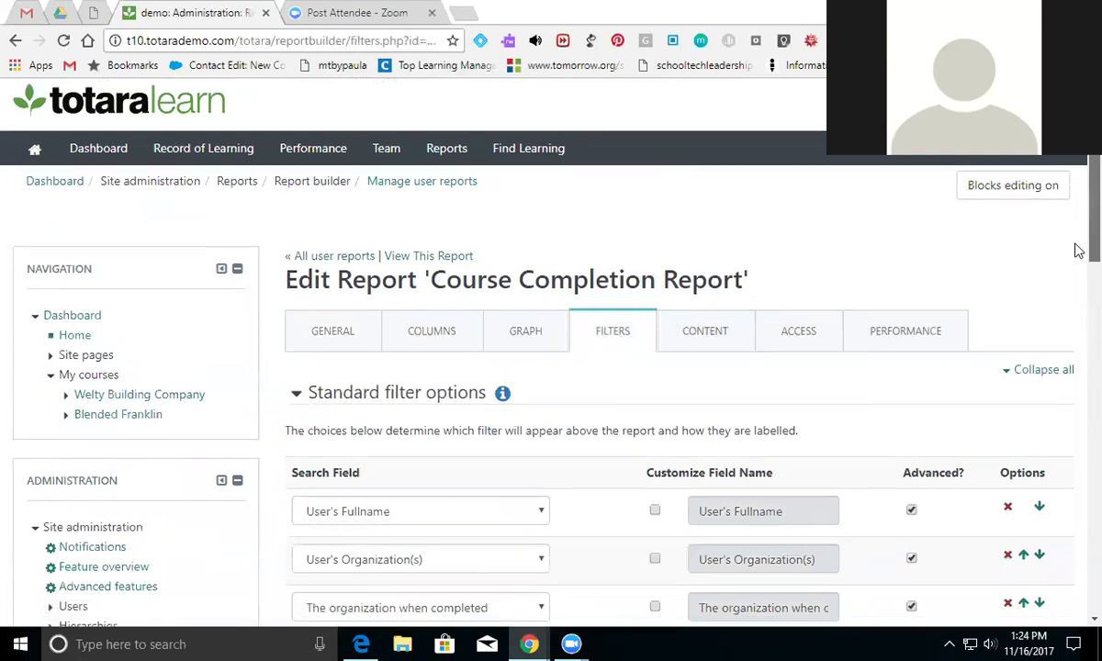
scroll(1075, 443, "down", 3)
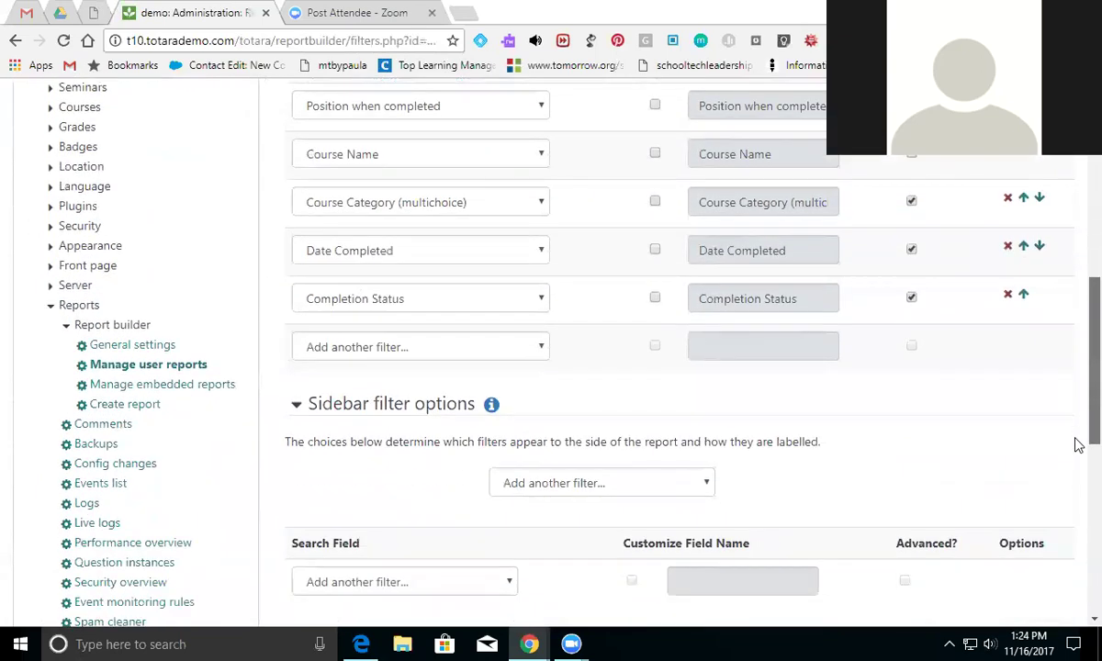
left_click(680, 326)
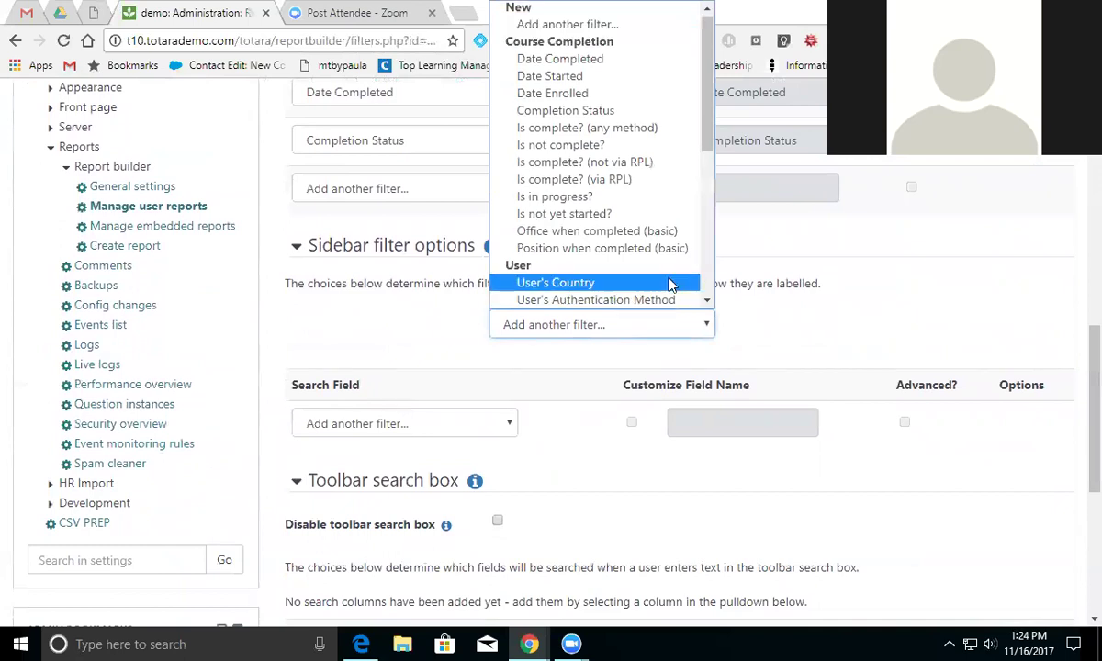
left_click(647, 120)
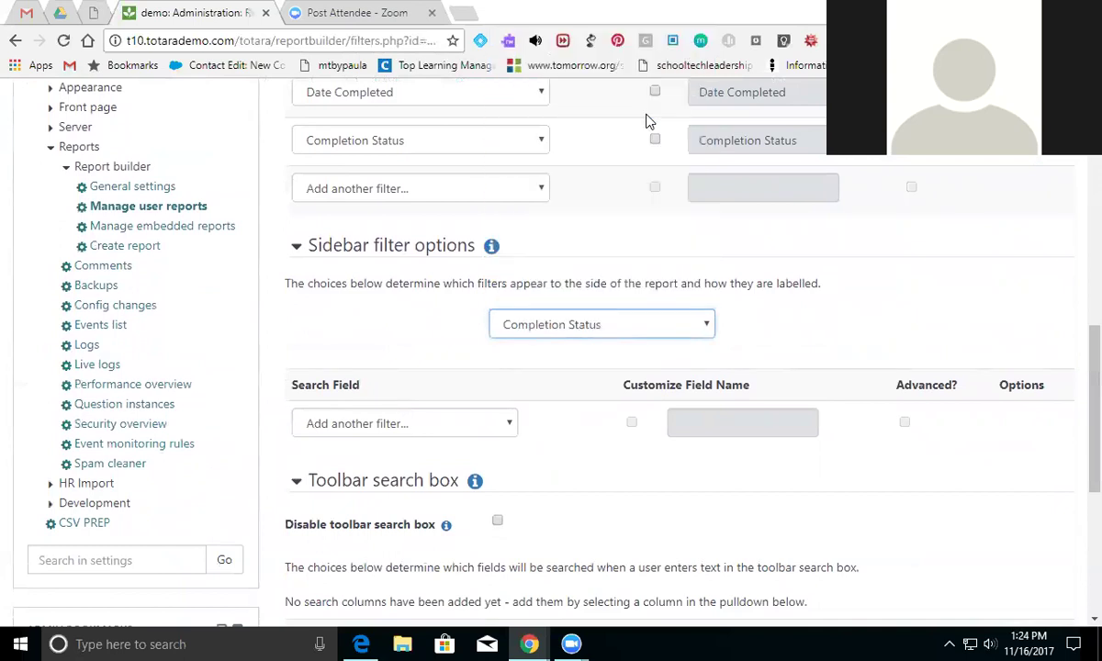
scroll(1074, 369, "down", 3)
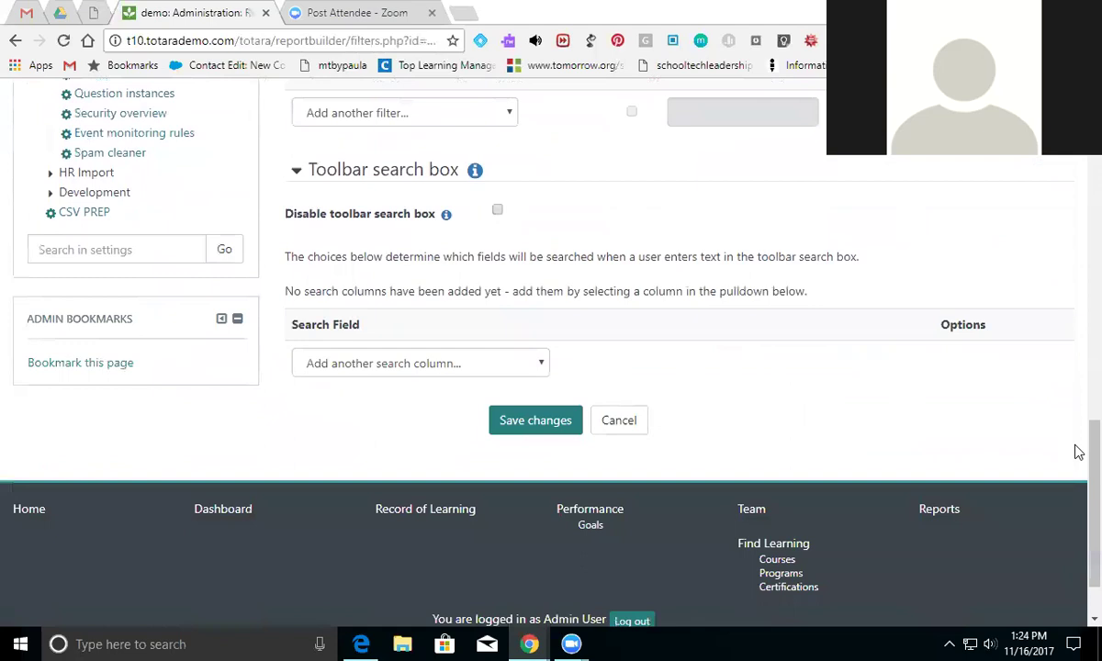
left_click(542, 432)
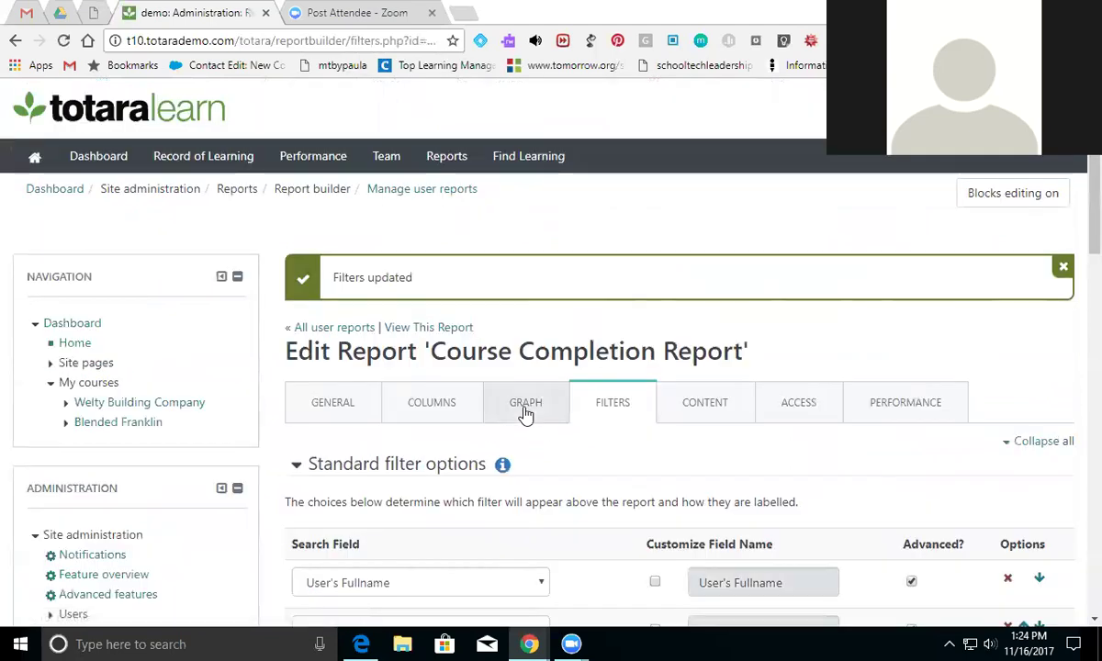
Return to the Course Completion Report view and expand its search form to show the advanced filters.
left_click(446, 329)
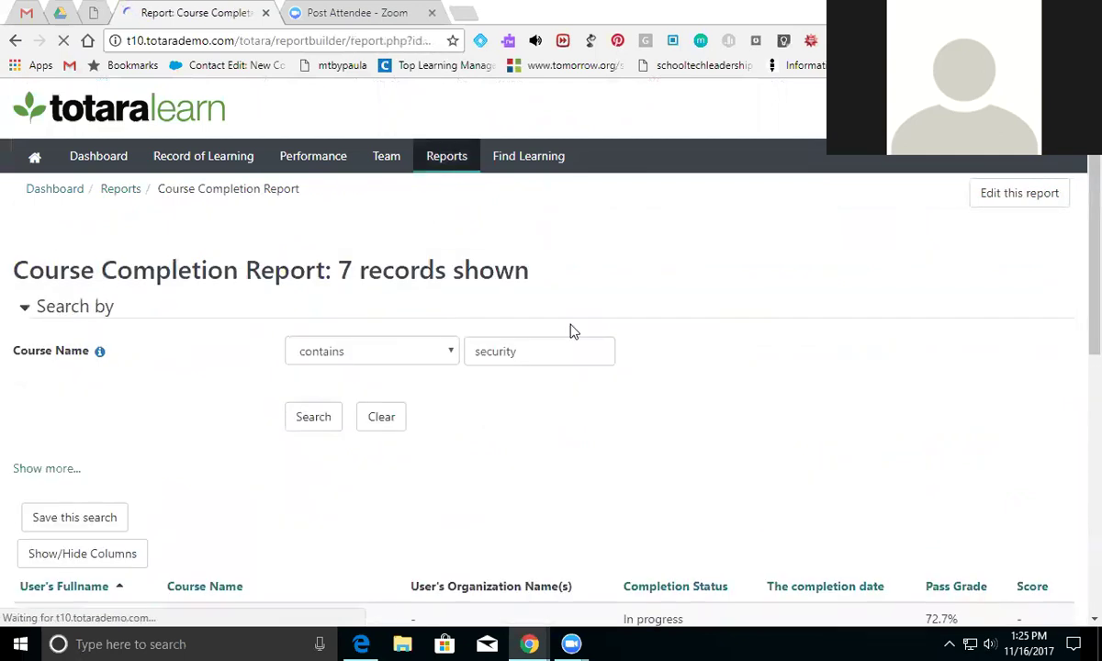
scroll(1079, 283, "down", 5)
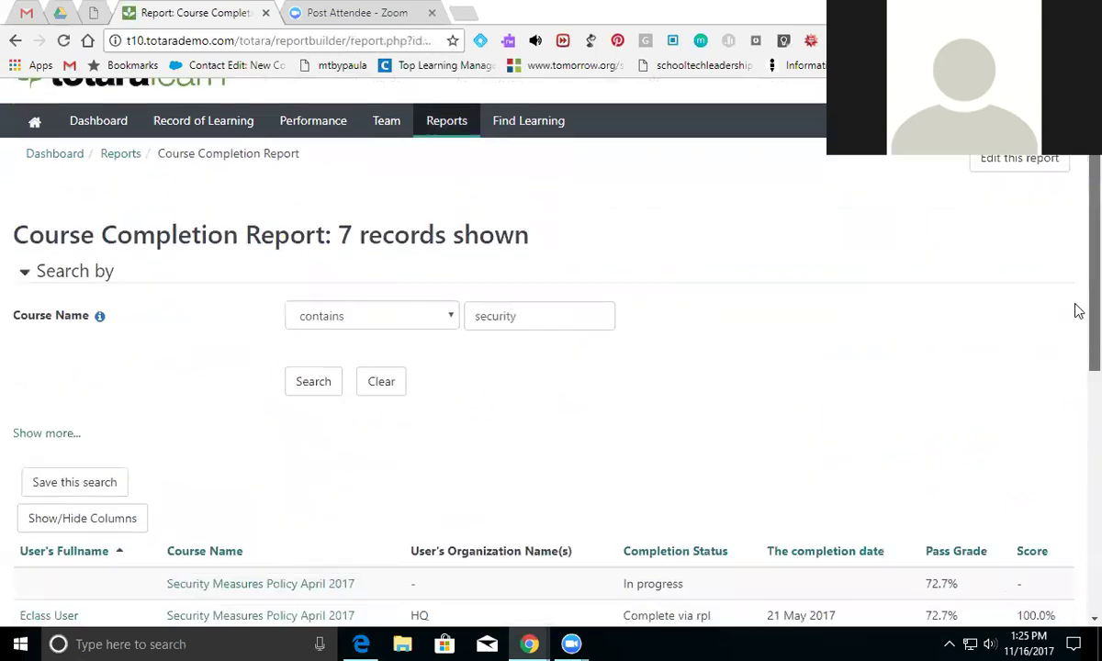
scroll(1078, 468, "up", 2)
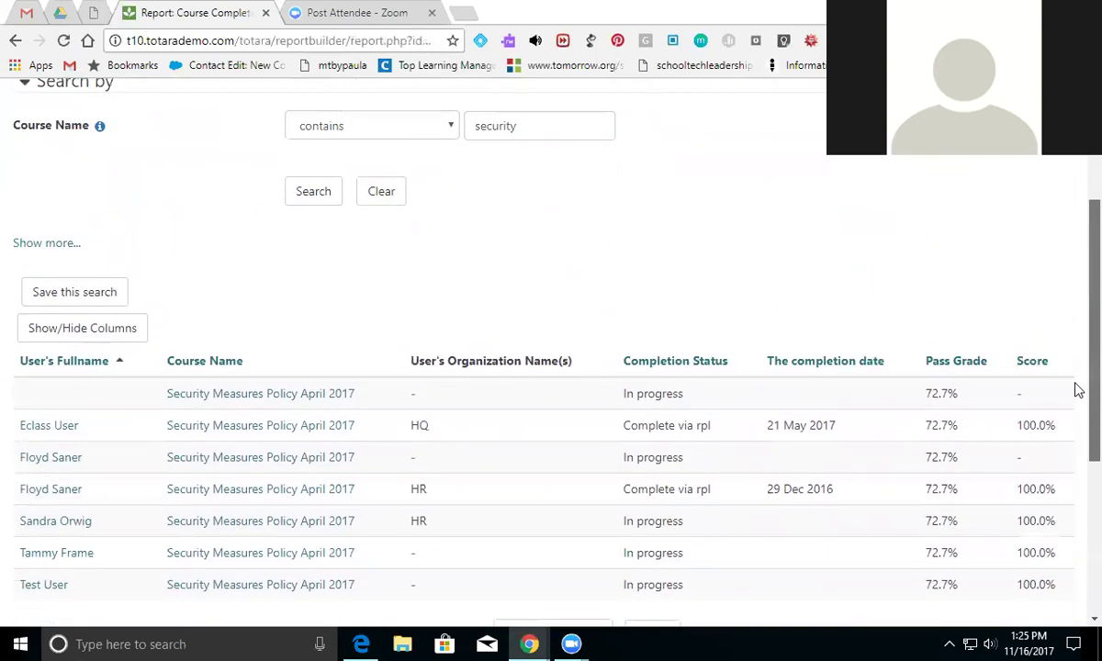
scroll(1078, 391, "up", 1)
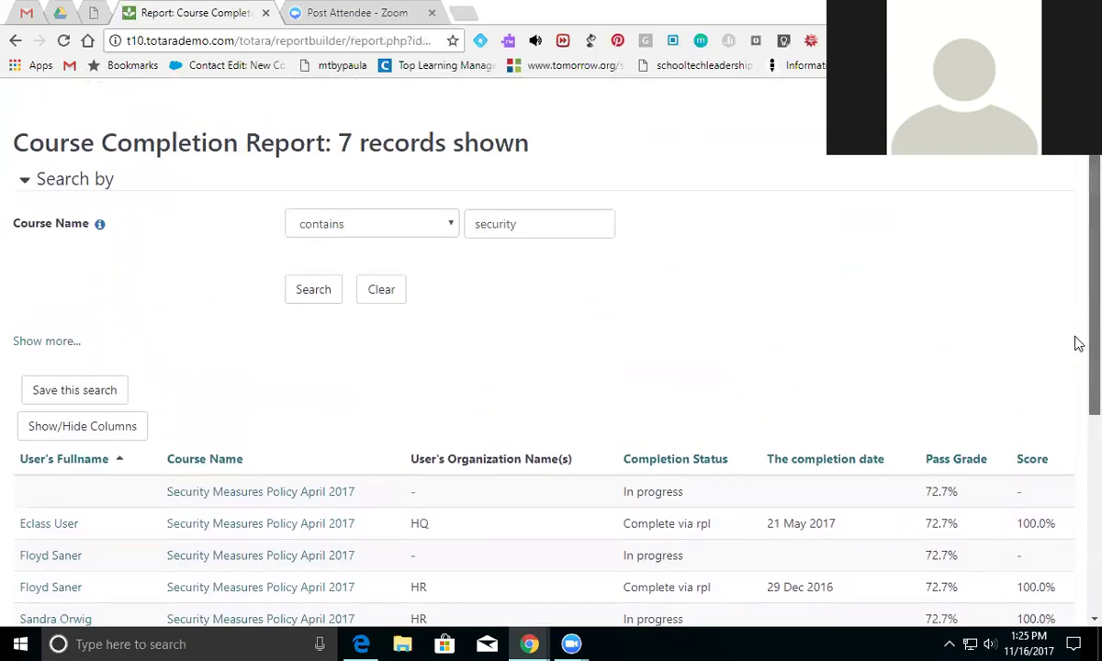
left_click(39, 342)
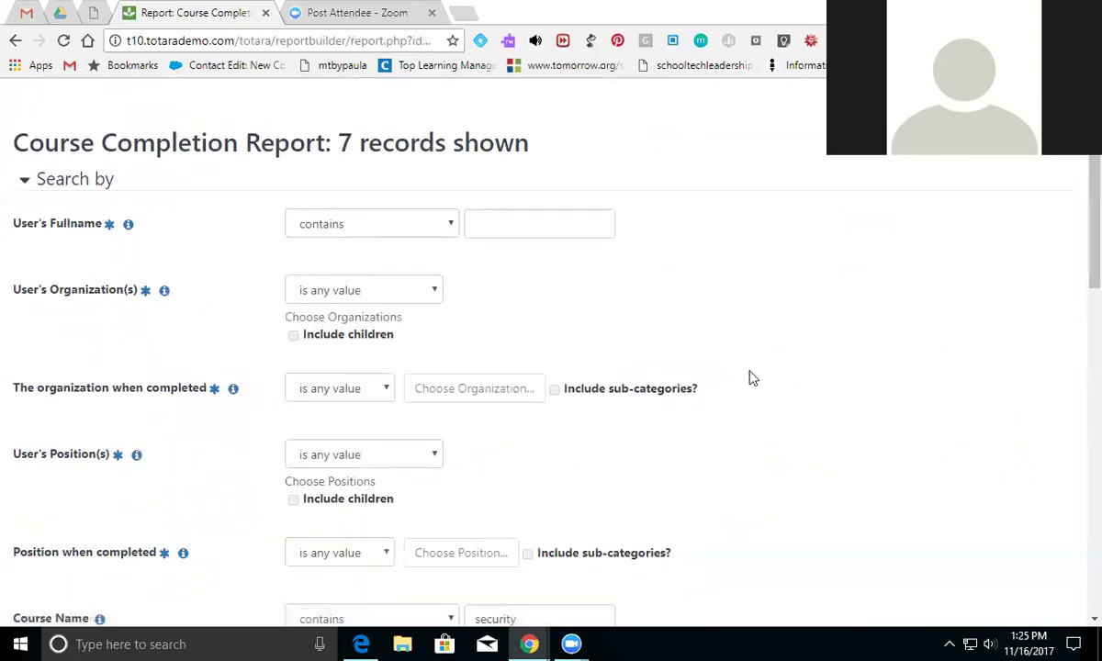
Set the Completion Status filter to "matches any selected" with Complete chosen and run the search.
left_click_drag(1076, 221, 1079, 403)
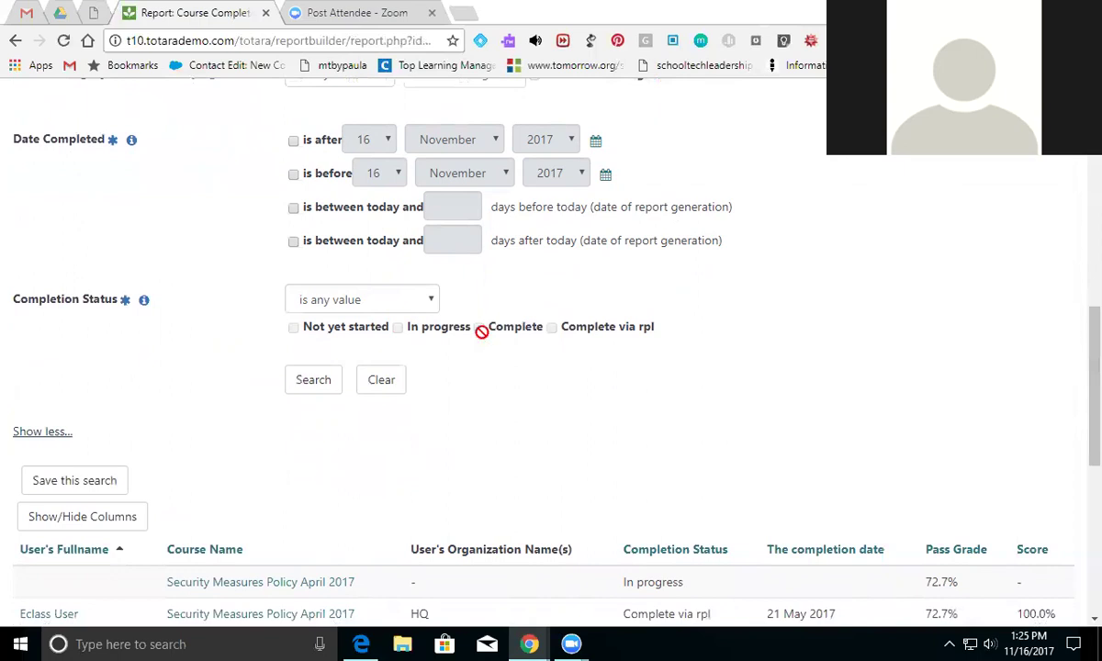
left_click(431, 301)
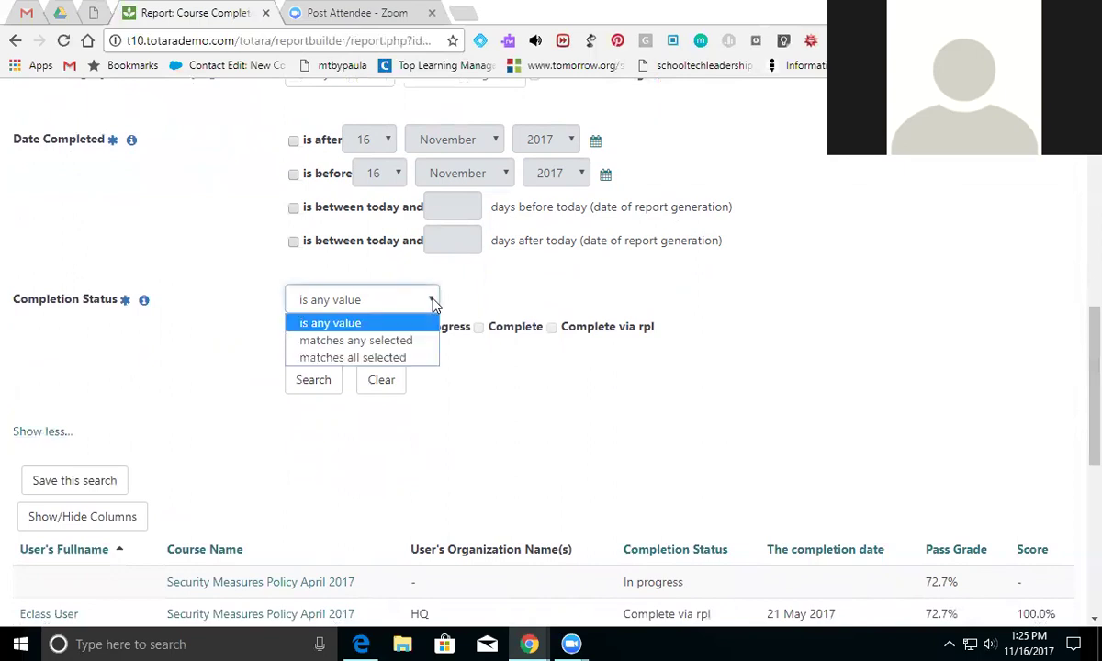
left_click(409, 340)
left_click(478, 328)
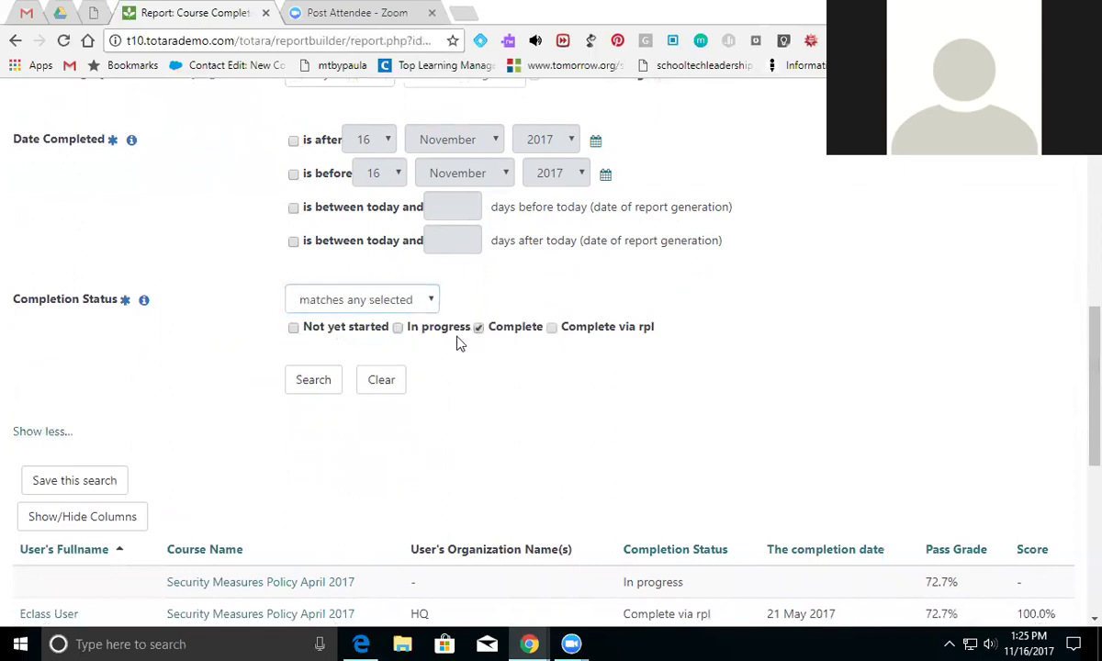
left_click(313, 384)
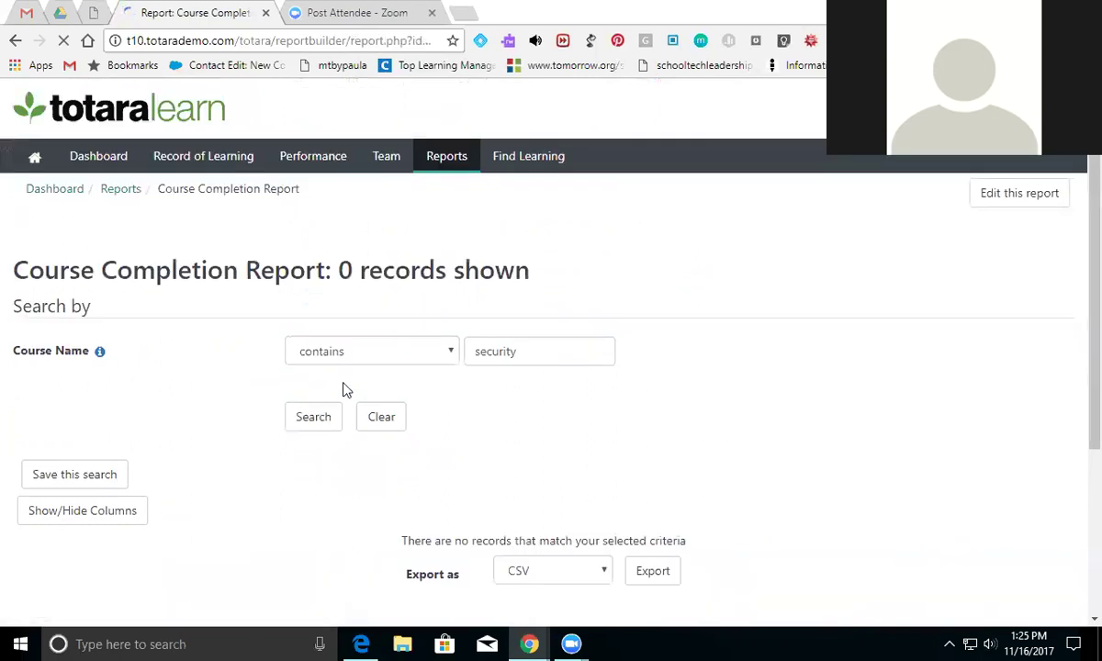
Change the Completion Status filter from Complete to Complete via rpl, rerun the search and view the matching records.
left_click_drag(1085, 258, 1052, 467)
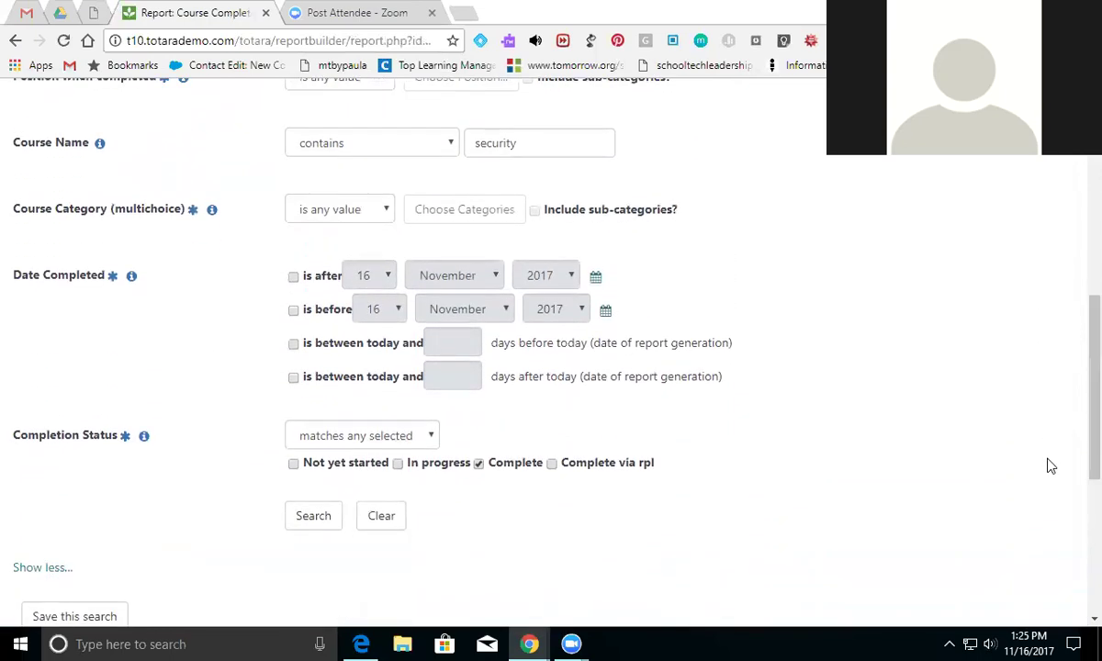
left_click(552, 464)
left_click(478, 466)
left_click_drag(1074, 415, 1075, 472)
left_click(292, 347)
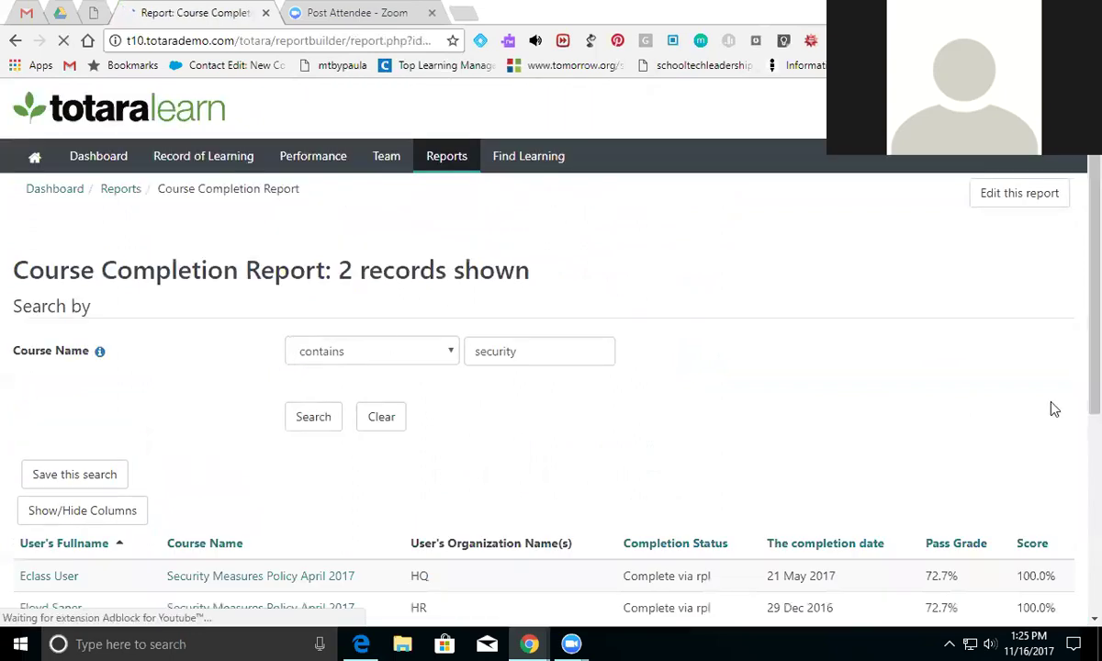
scroll(1082, 295, "down", 6)
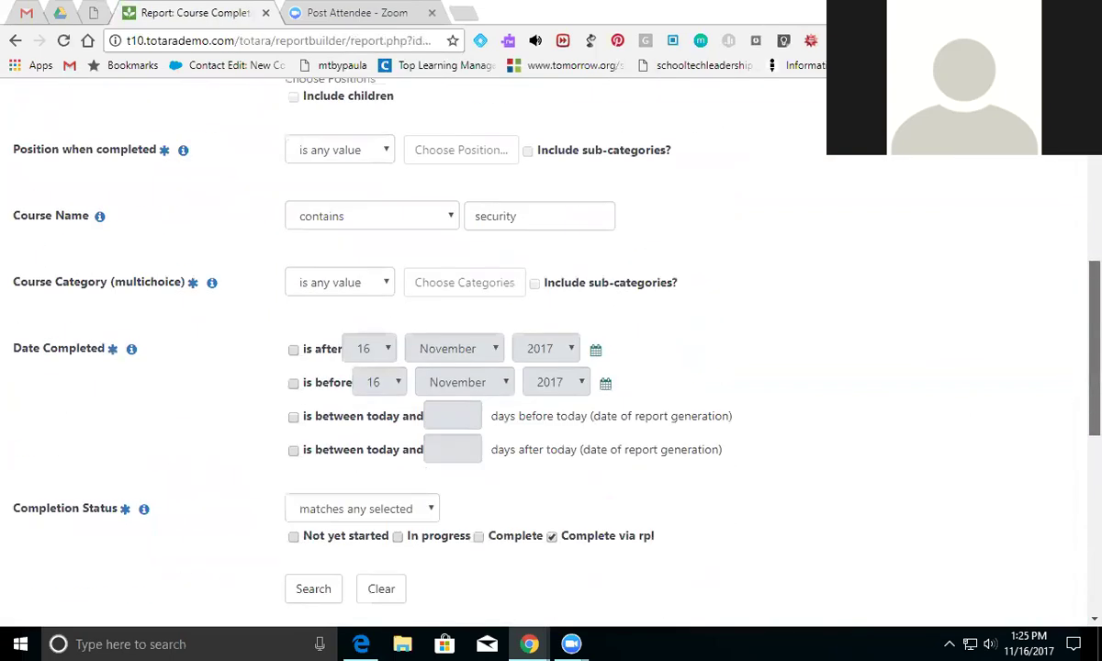
scroll(551, 349, "down", 5)
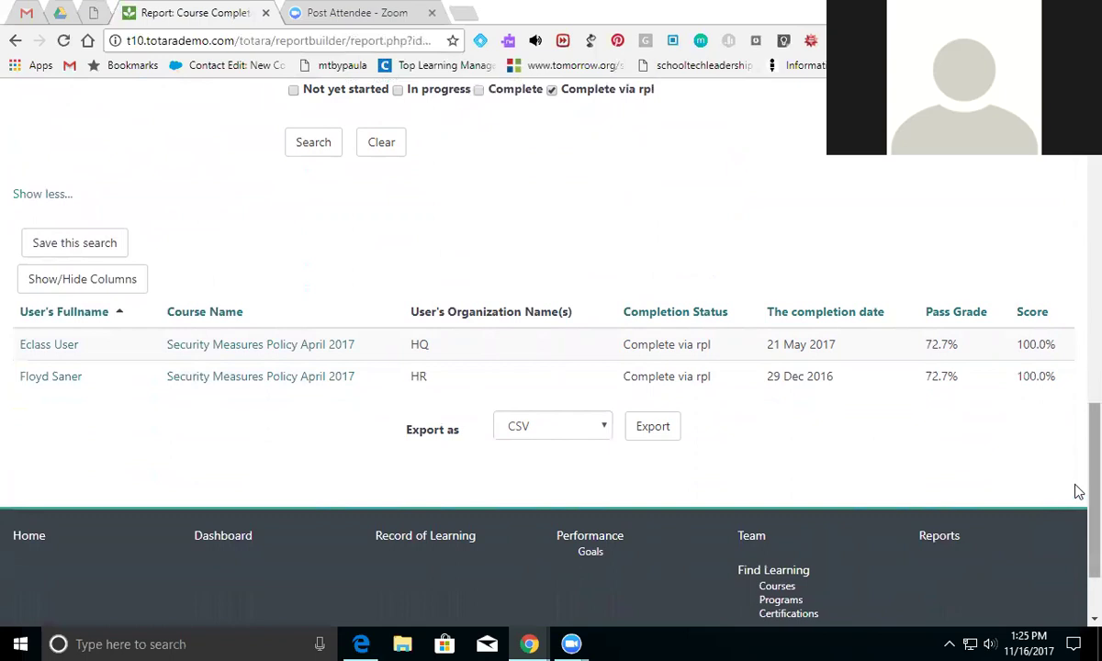
Reopen the report's filter settings for editing and examine the standard, sidebar and toolbar search options.
scroll(1075, 494, "up", 1)
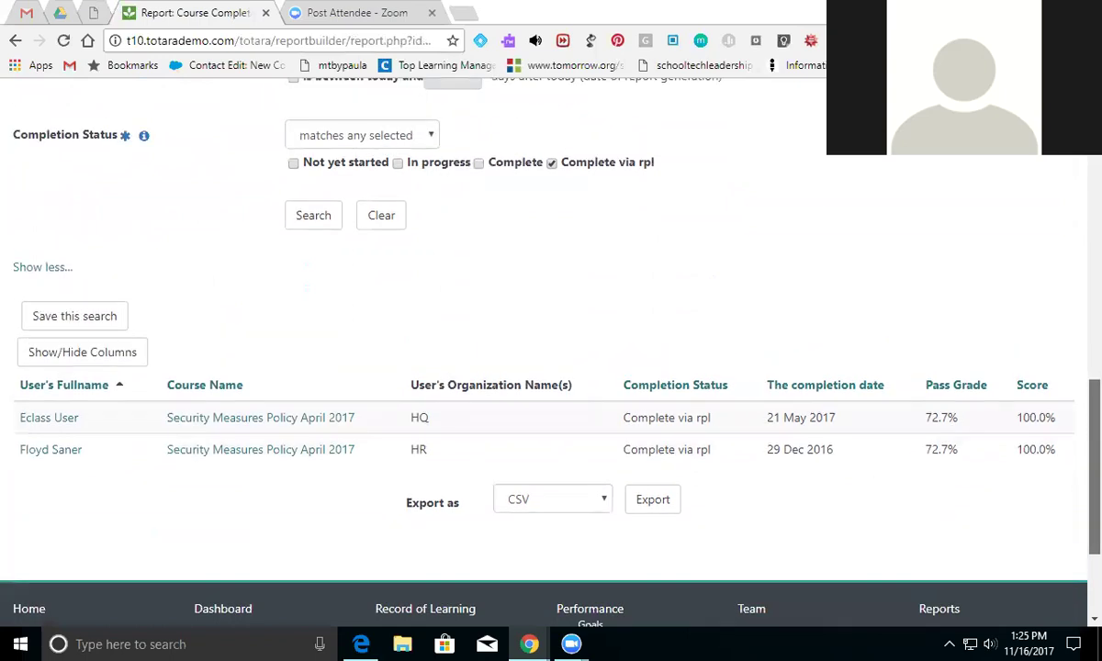
scroll(1079, 371, "up", 4)
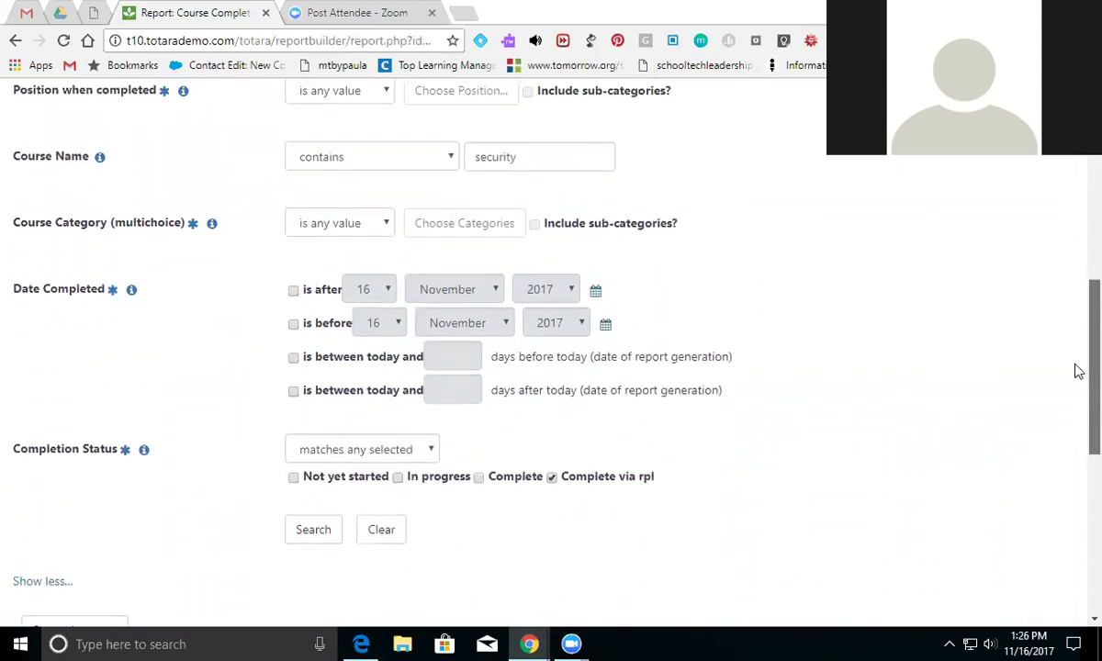
scroll(1079, 371, "up", 5)
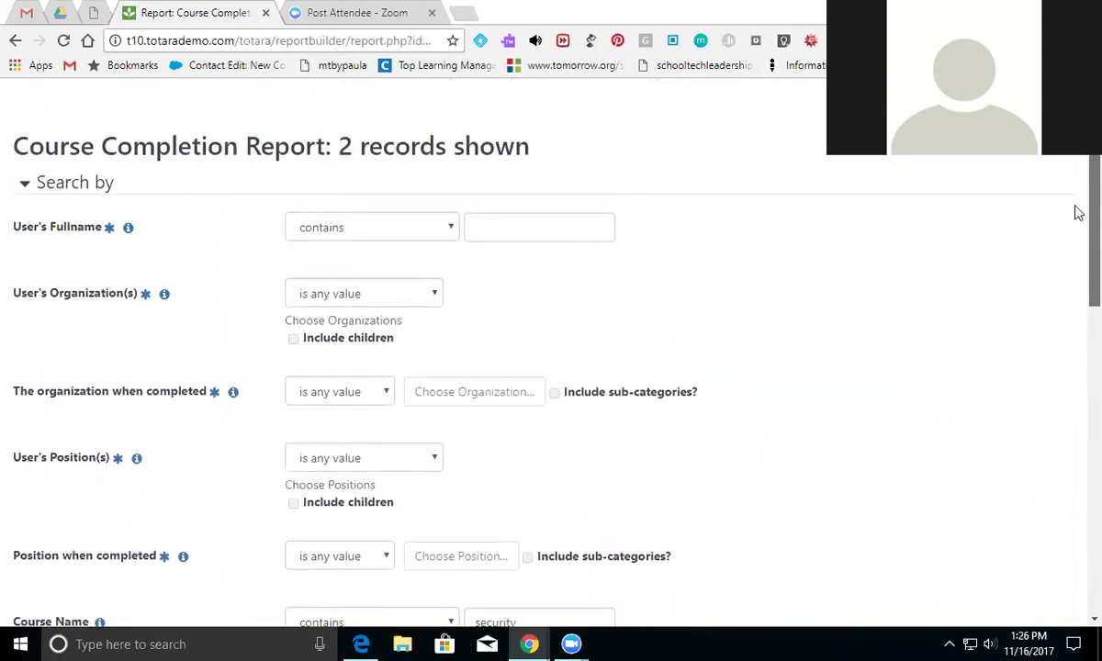
scroll(1079, 213, "up", 2)
left_click(1005, 195)
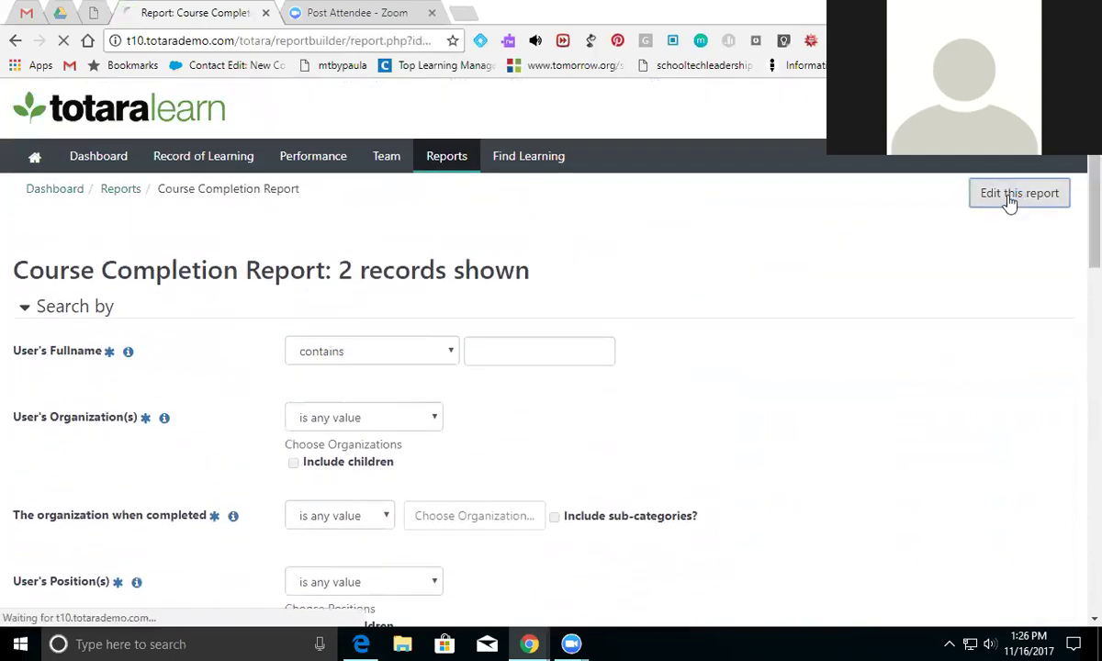
left_click(625, 352)
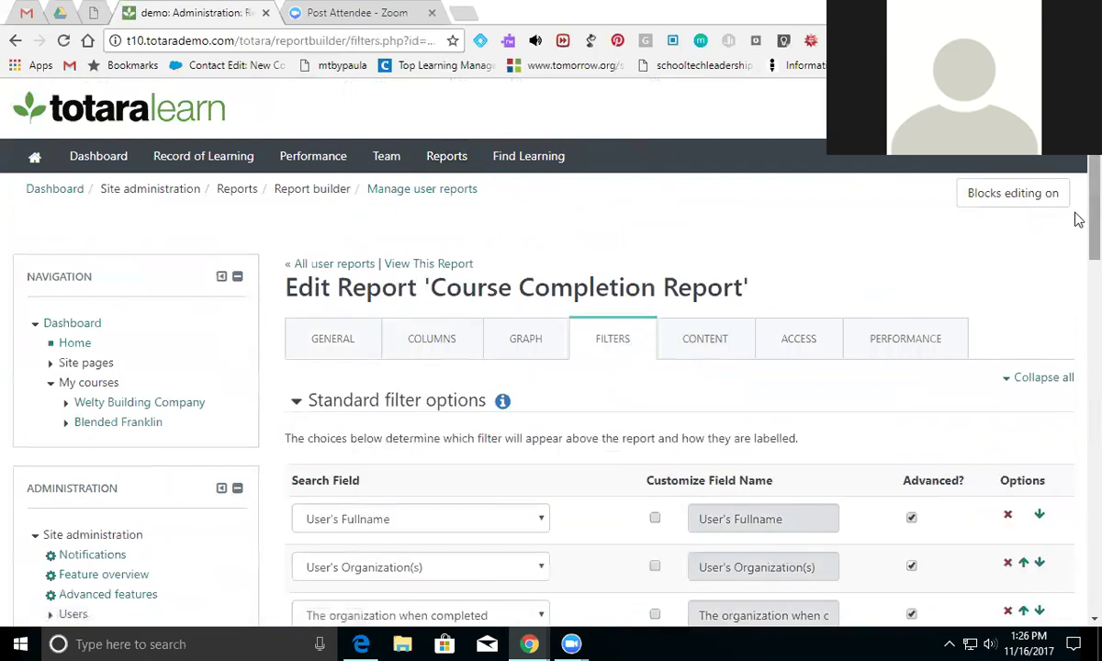
scroll(1075, 291, "down", 8)
scroll(679, 349, "down", 3)
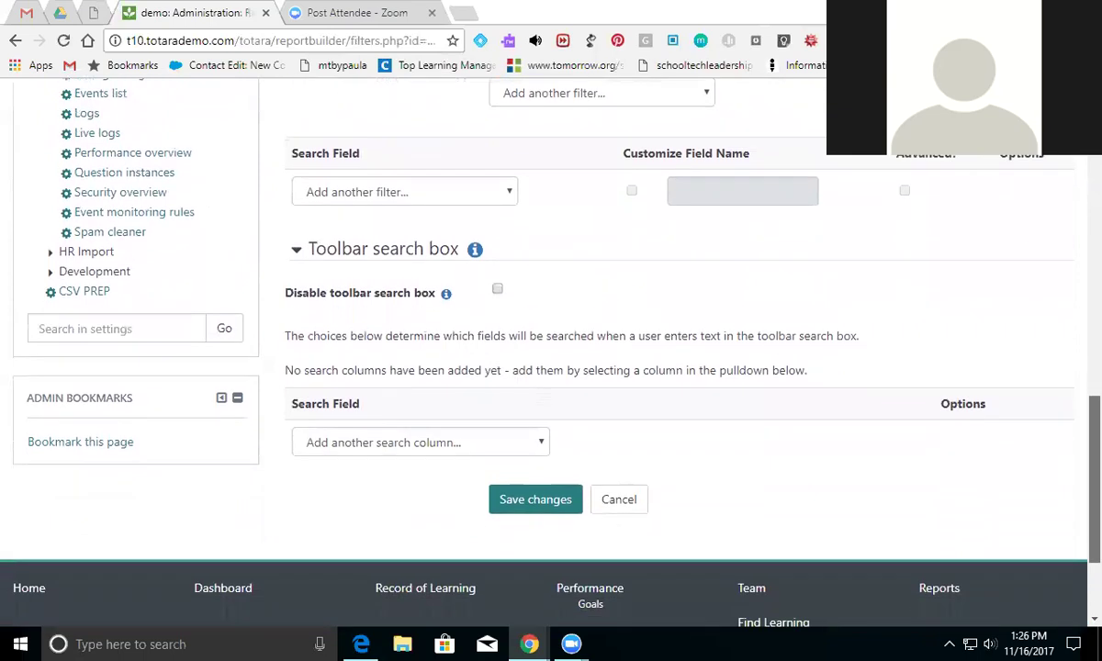
scroll(551, 349, "up", 3)
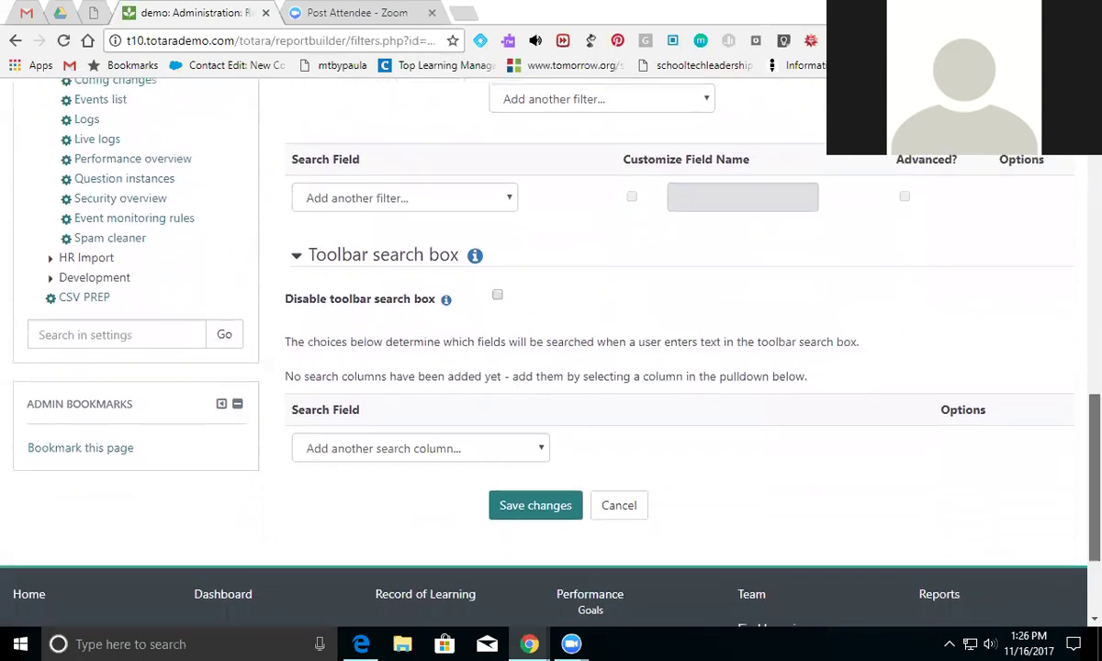
left_click_drag(1094, 401, 1094, 216)
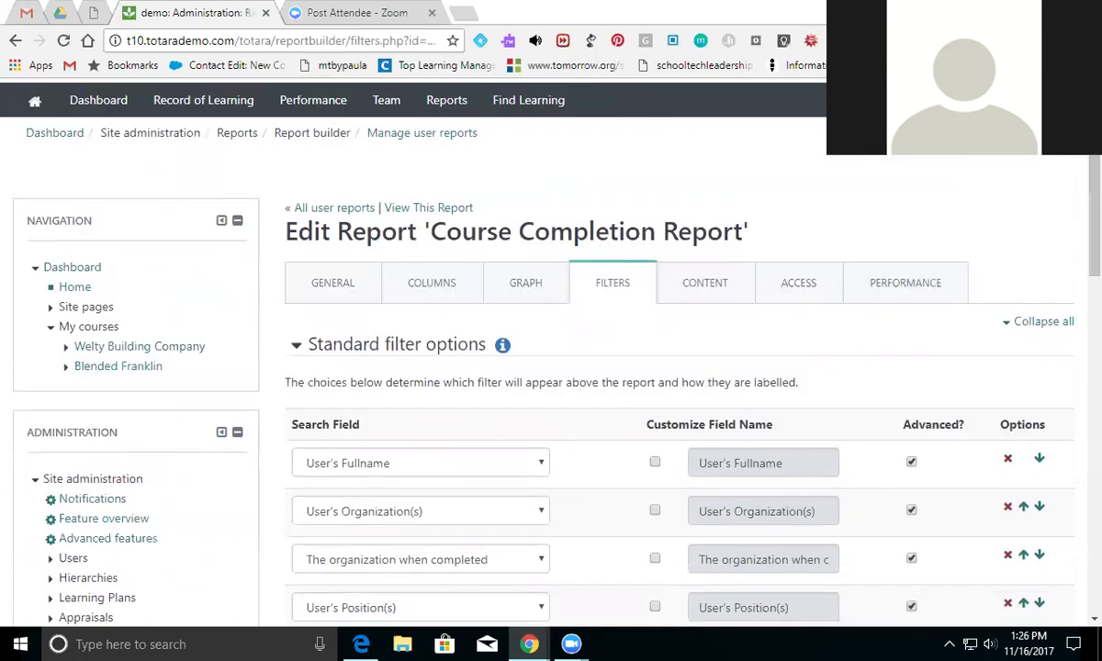
Open the report's content settings and examine the content controls and the options for showing records by user.
left_click(715, 288)
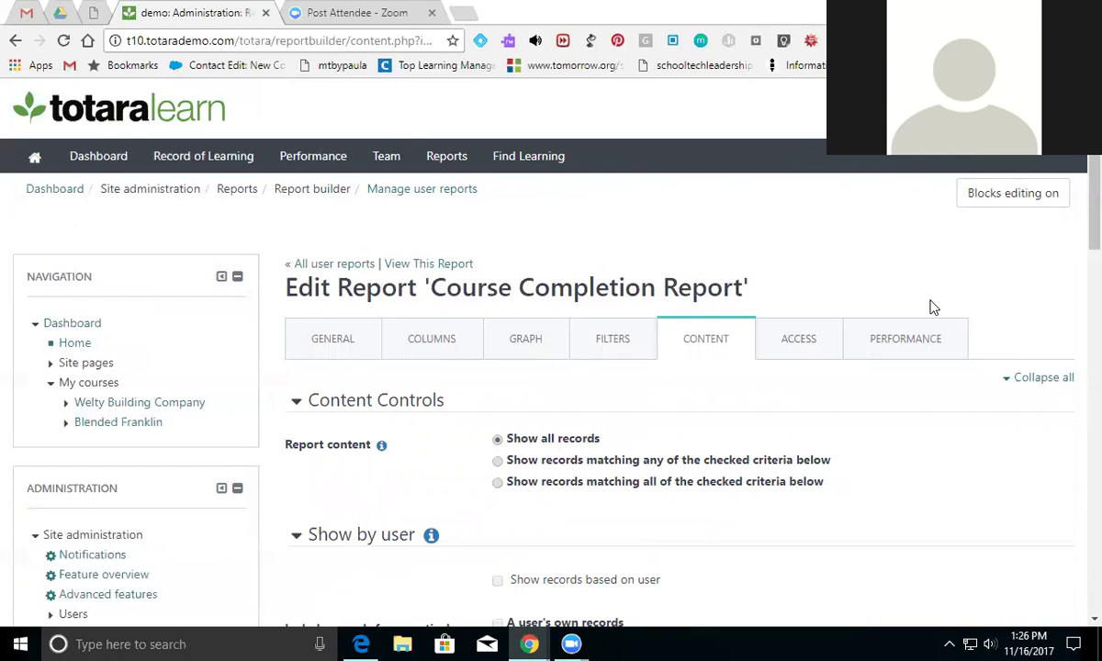
scroll(1075, 275, "down", 3)
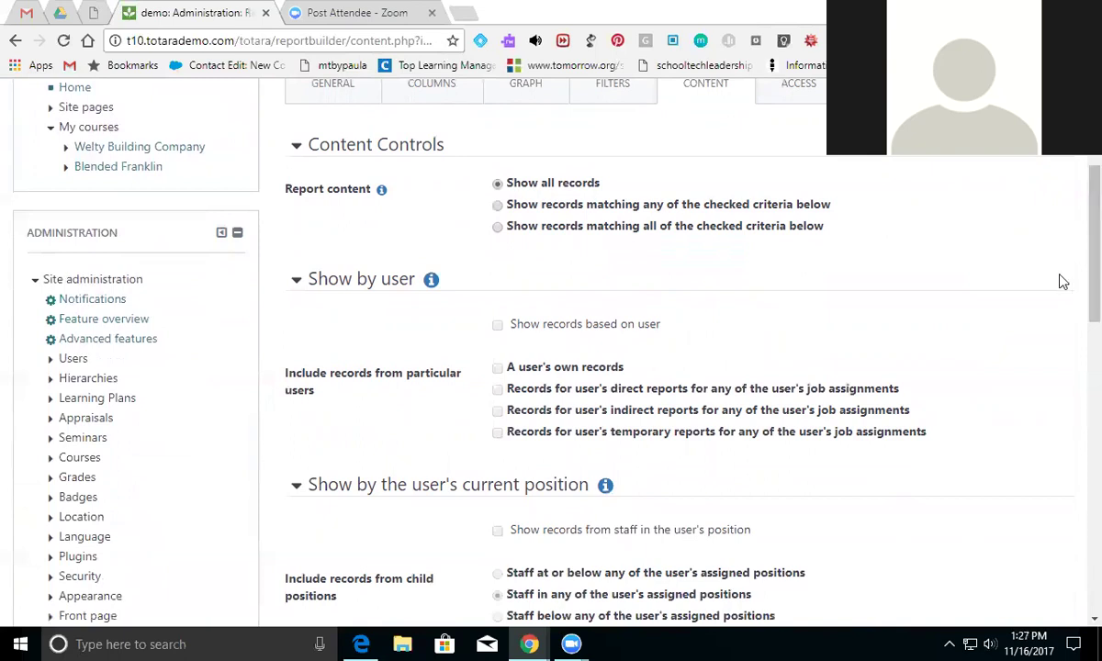
Set the report content to show records matching any of the checked criteria and enable showing records based on user.
left_click(497, 207)
left_click_drag(1079, 276, 1079, 324)
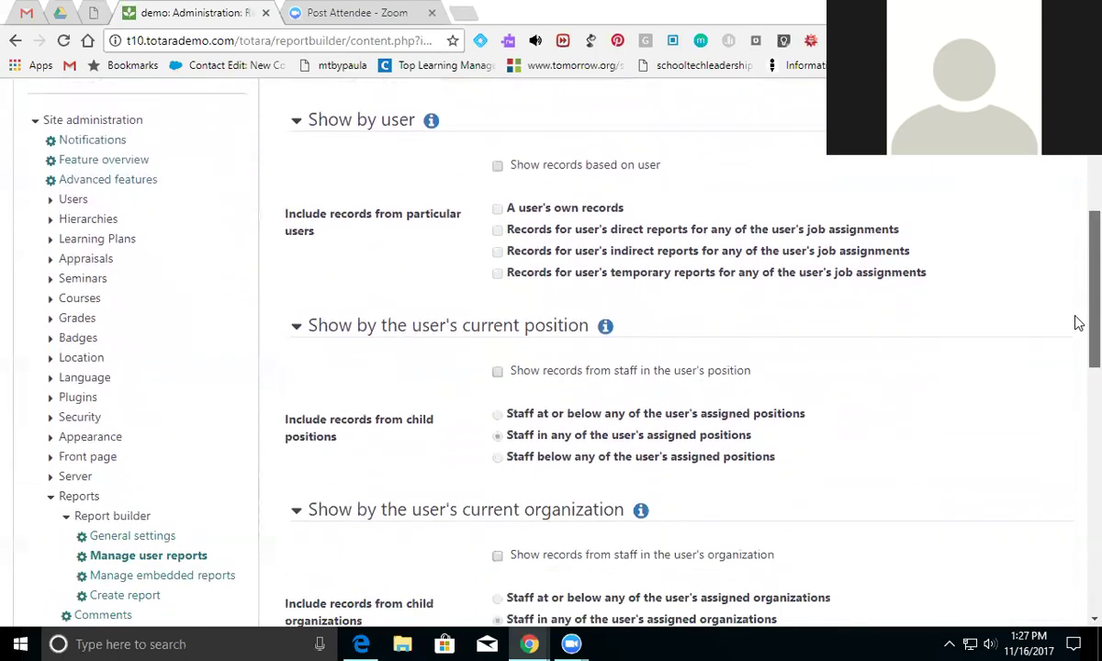
left_click(496, 169)
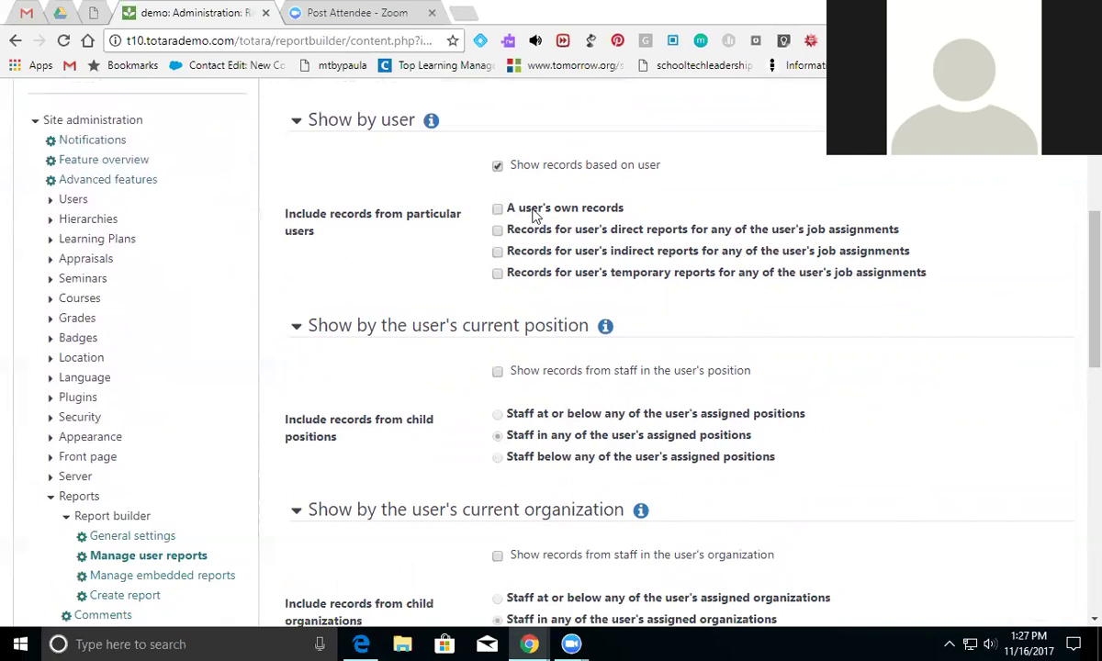
mouse_move(1076, 248)
left_mouse_down()
mouse_move(1076, 217)
mouse_move(1079, 245)
mouse_move(1075, 229)
left_mouse_up()
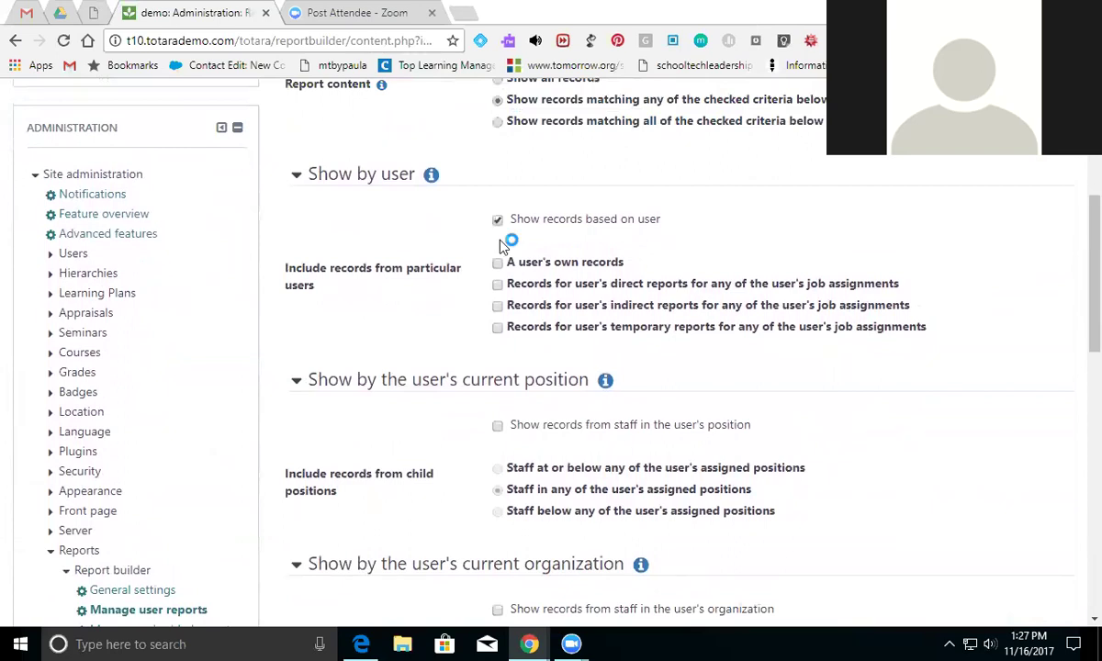
Try the direct and indirect reports options for user-based records, then clear them and disable showing records based on user.
left_click(497, 285)
left_click(498, 285)
left_click(497, 306)
left_click(497, 285)
left_click(497, 306)
left_click(497, 220)
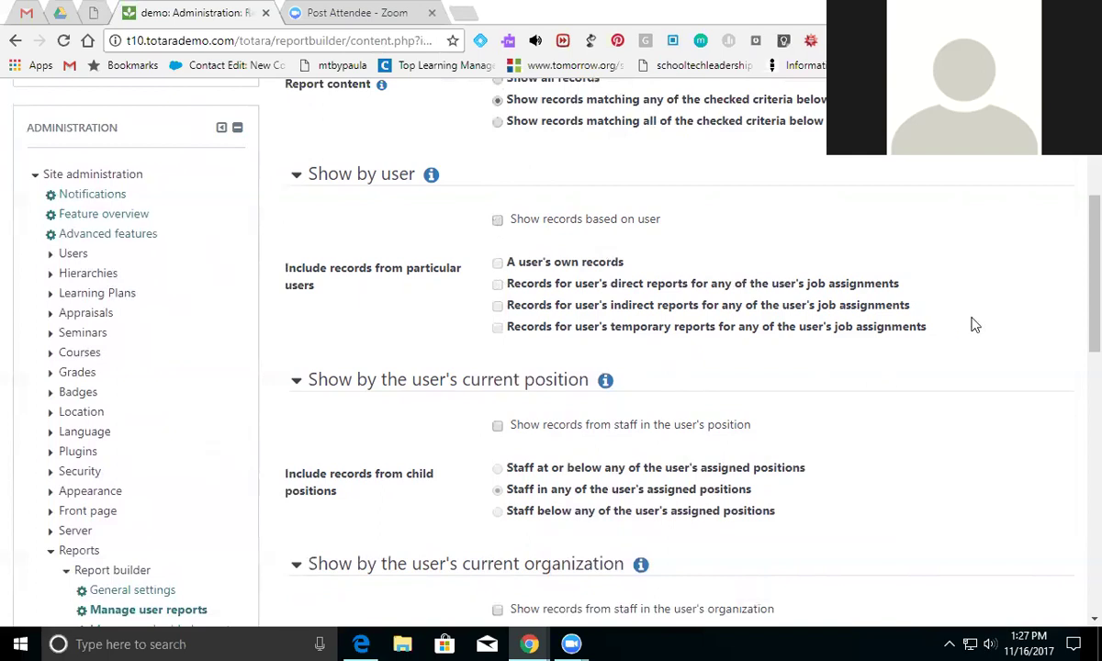
Try user-based records with direct and indirect reports included, then switch the user-based restriction off again.
scroll(1080, 319, "down", 1)
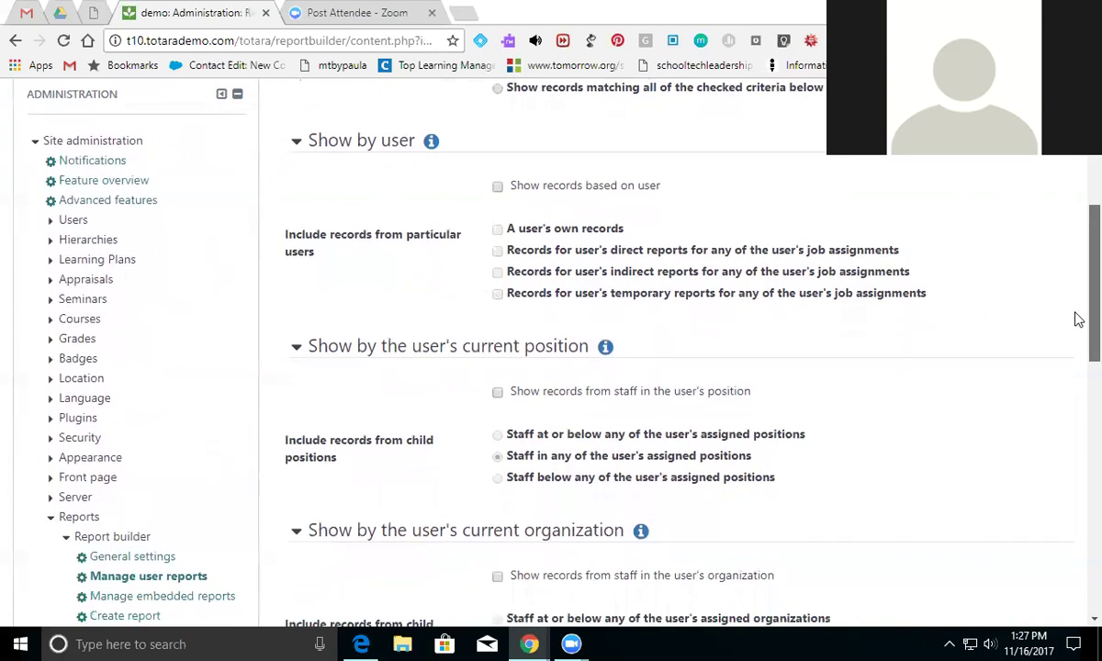
left_click(497, 186)
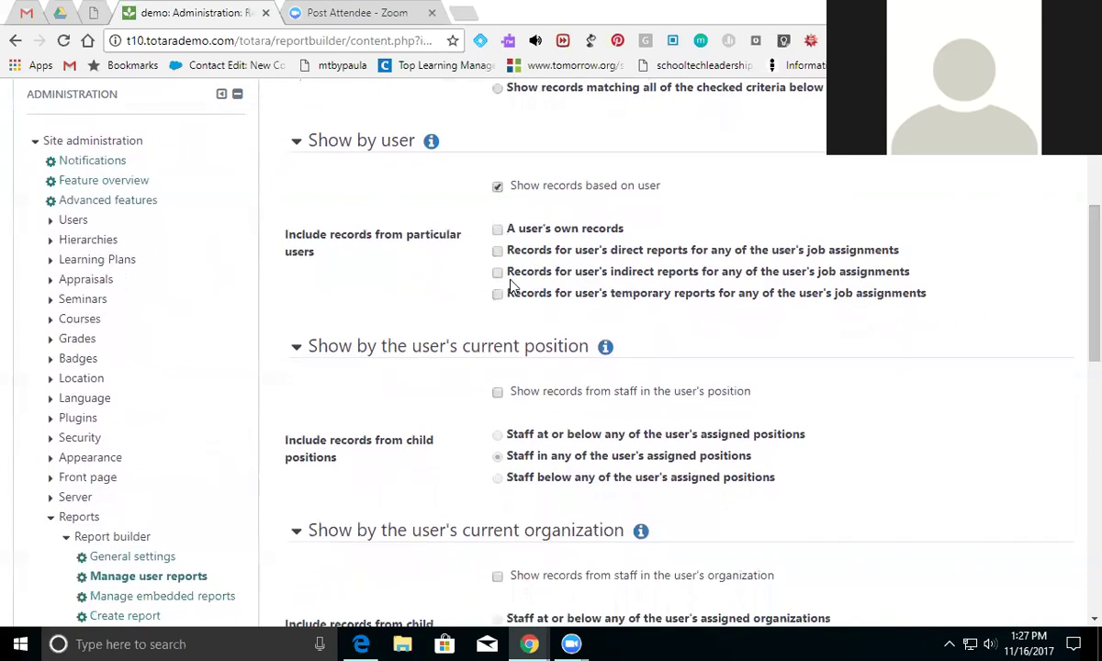
left_click(497, 250)
left_click(497, 272)
scroll(1076, 326, "down", 1)
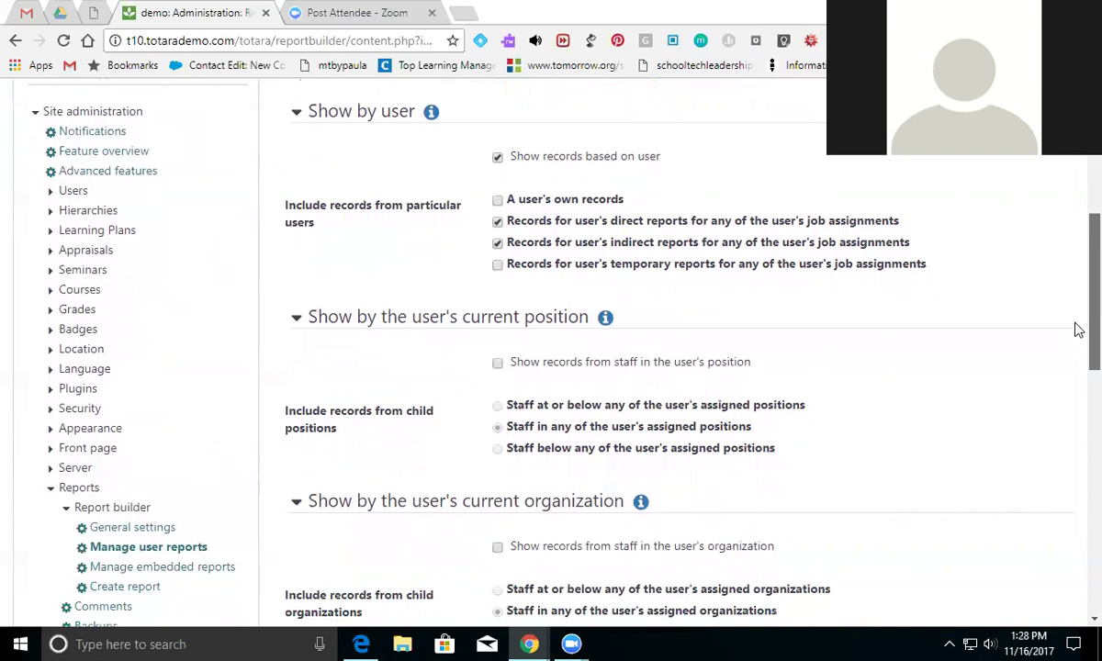
scroll(1077, 321, "up", 2)
left_click(497, 223)
Try the current position restriction with staff at or below any of the user's assigned positions, then switch it off again.
scroll(1076, 349, "down", 3)
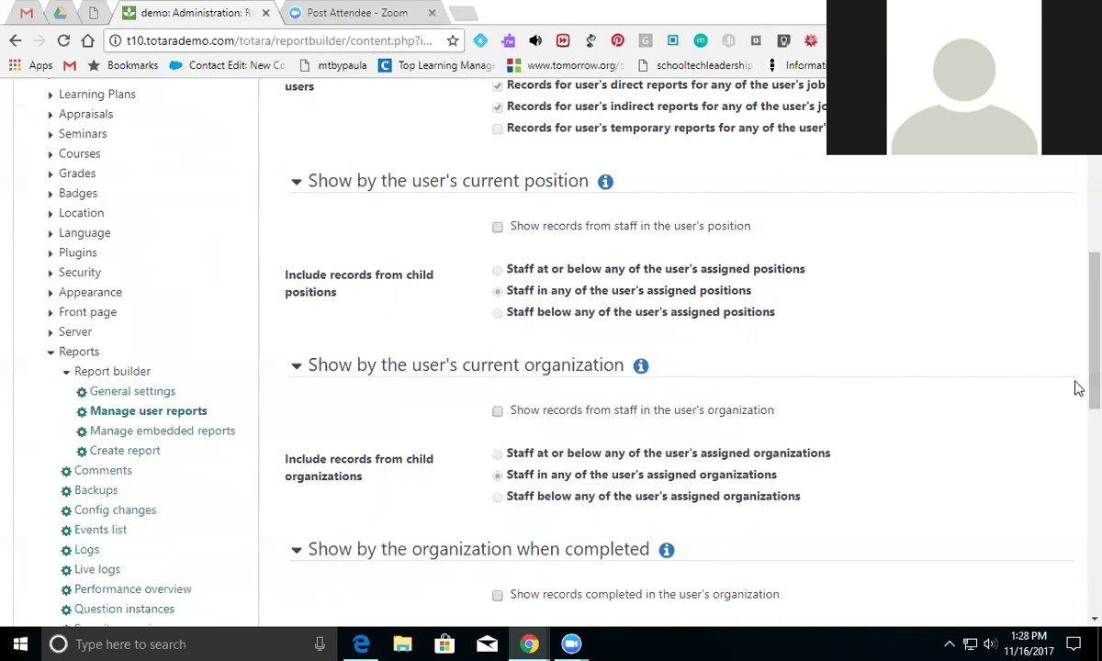
left_click(500, 230)
left_click(498, 269)
left_click(497, 227)
Examine the content options for current organization, organization when completed and completion date.
scroll(1076, 326, "down", 3)
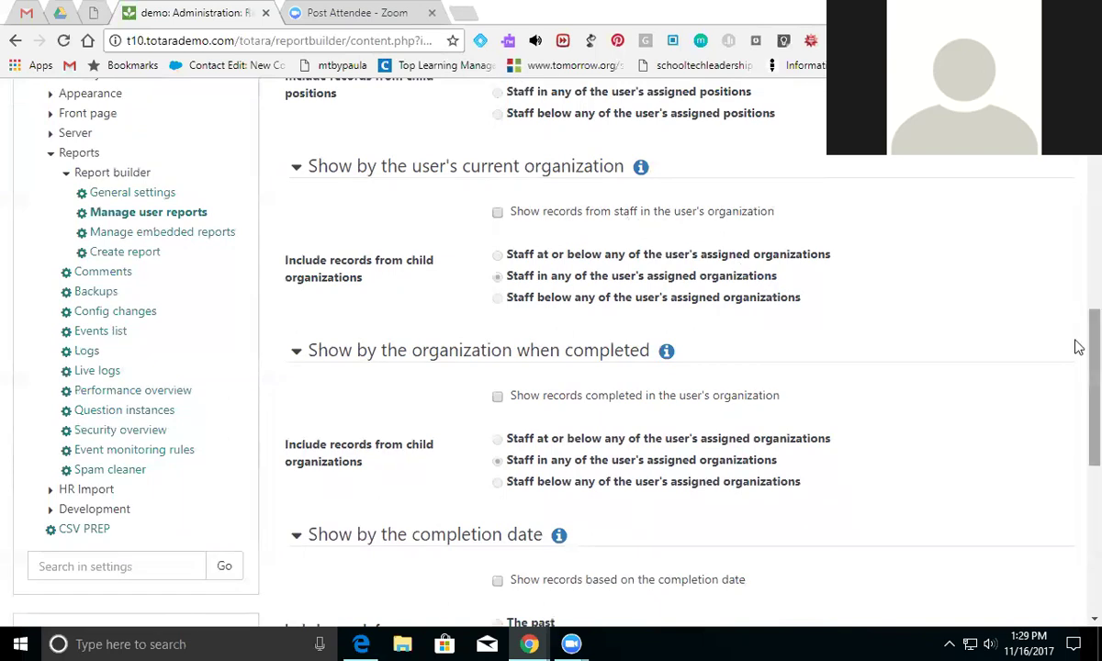
scroll(1076, 340, "up", 3)
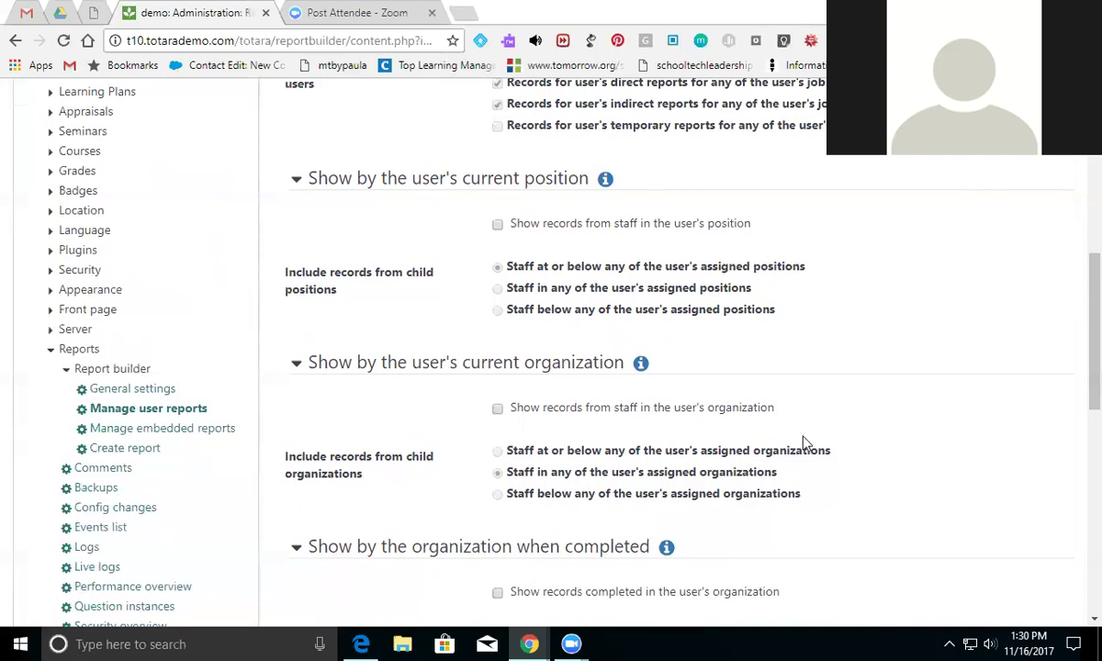
scroll(1075, 363, "down", 2)
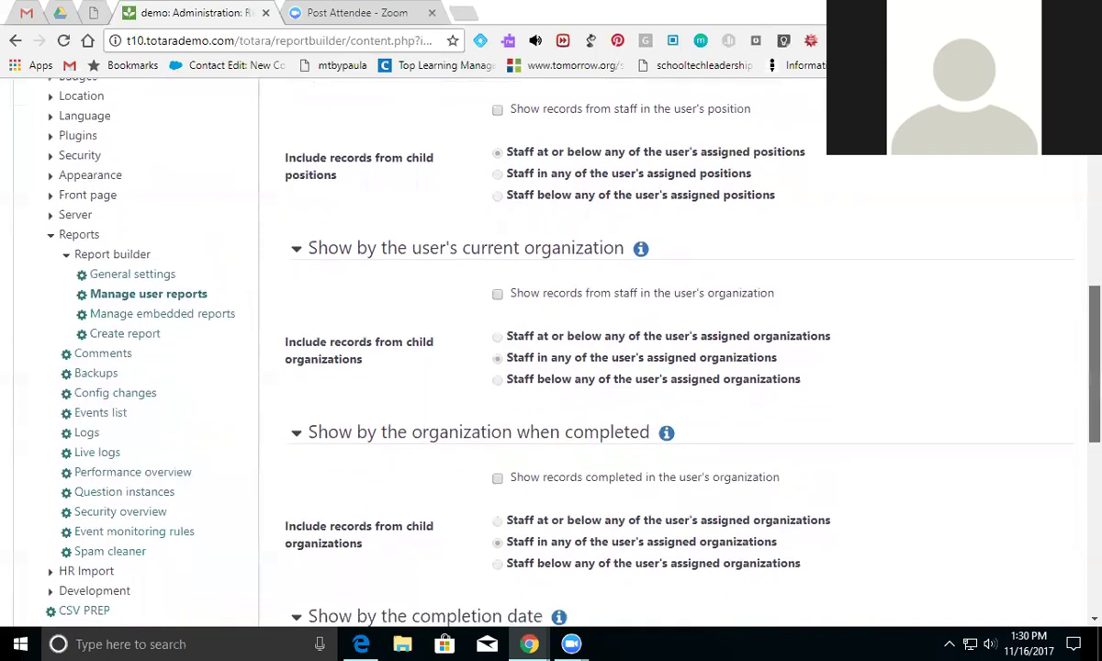
scroll(1074, 363, "down", 2)
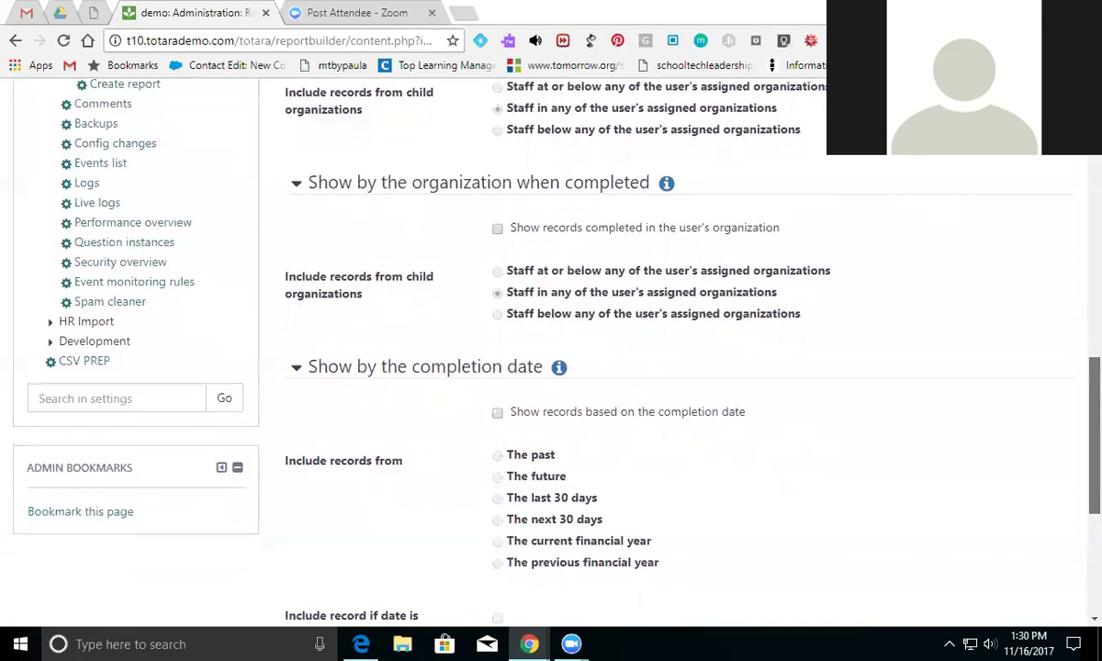
scroll(776, 418, "down", 1)
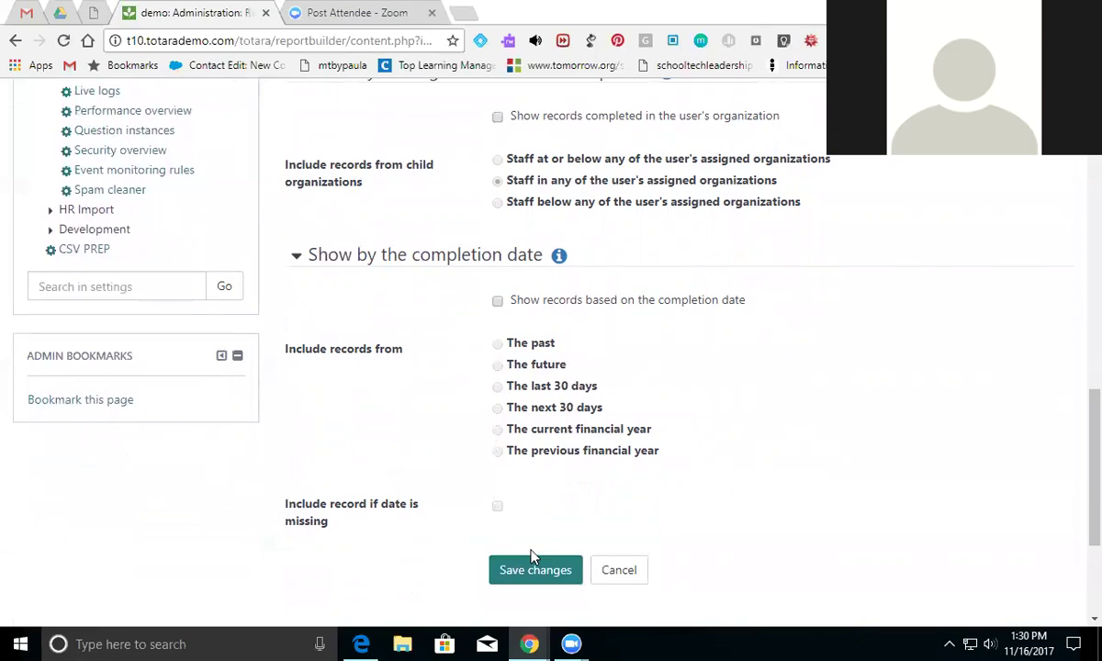
Set the report content back to Show all records and save the content settings.
scroll(1076, 435, "up", 10)
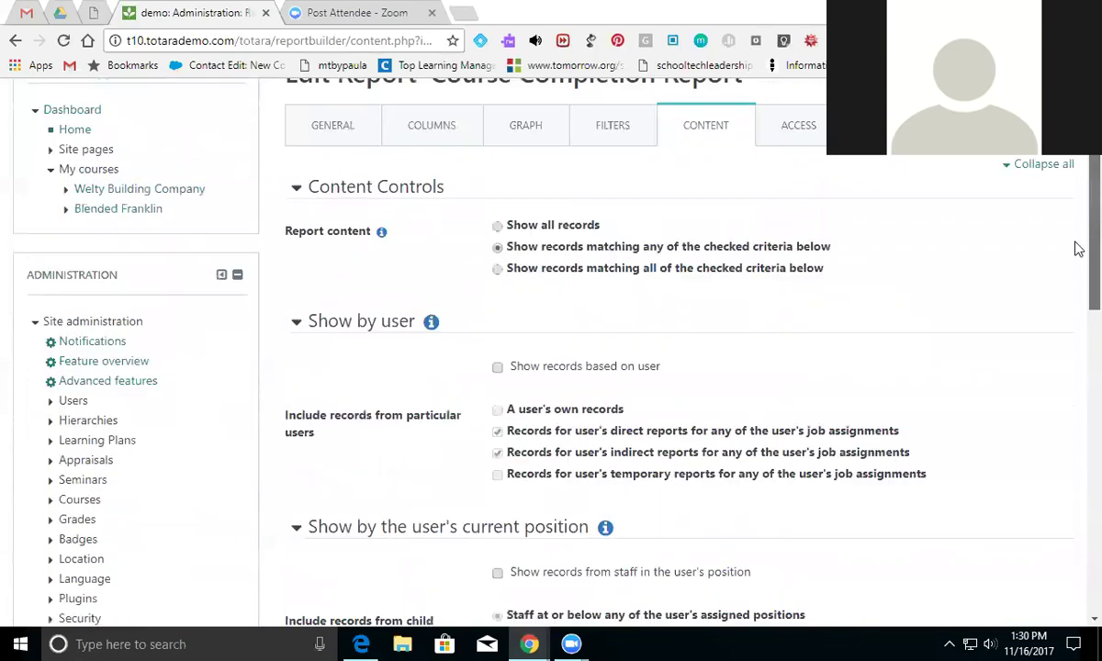
scroll(679, 367, "down", 2)
scroll(680, 368, "up", 4)
left_click(511, 227)
scroll(1075, 297, "down", 10)
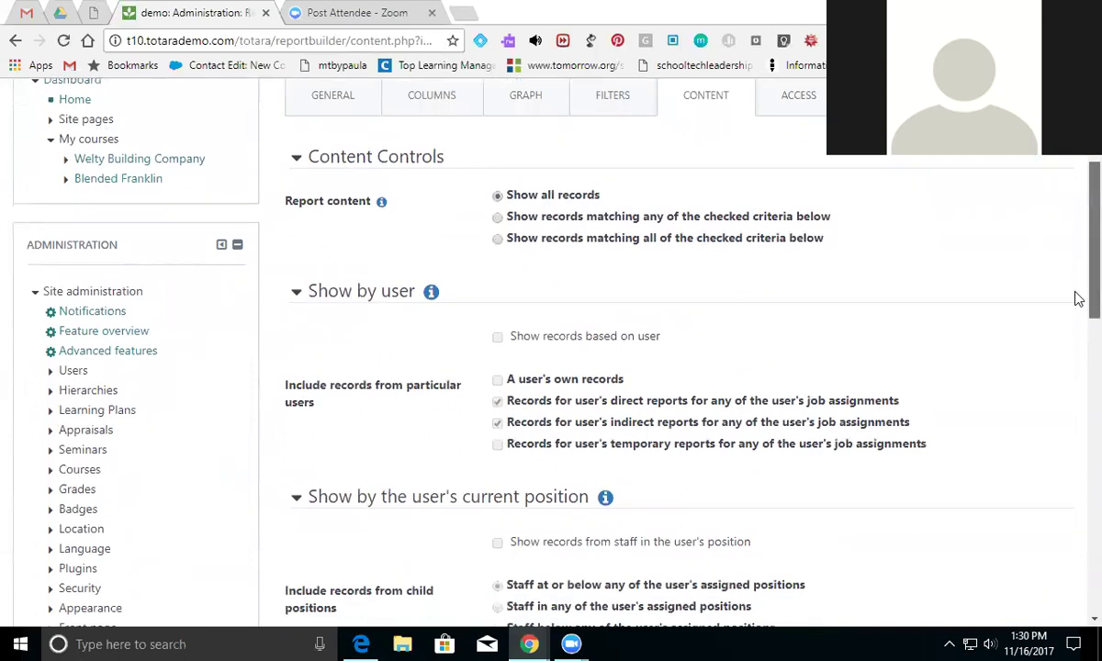
scroll(503, 426, "down", 2)
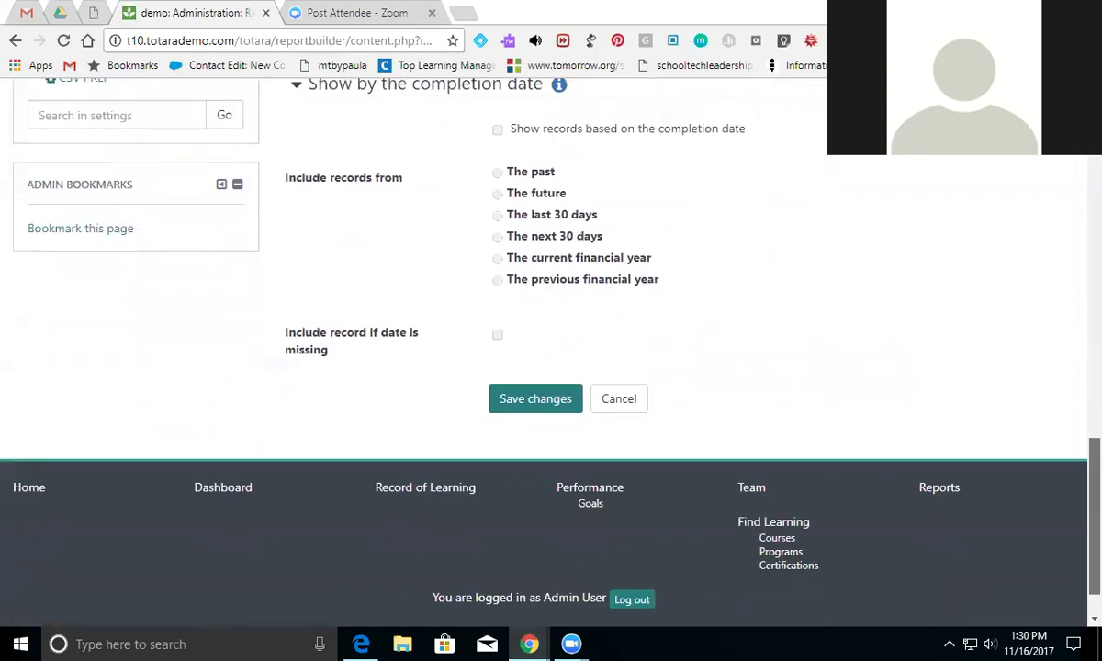
left_click(530, 405)
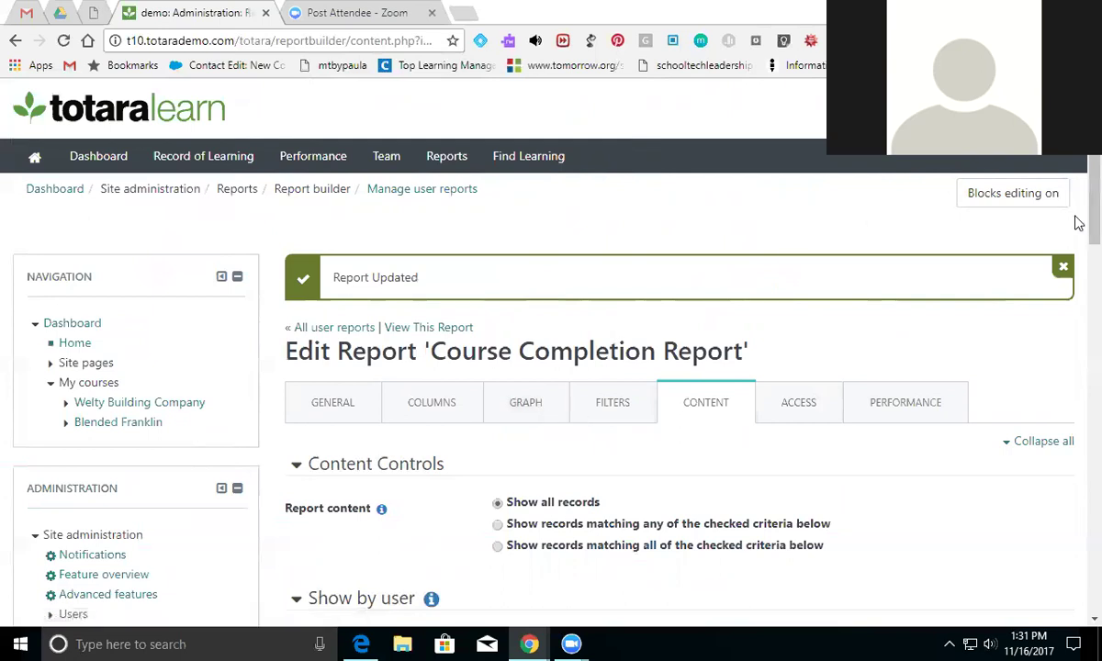
Open the report's access settings and examine the access restriction, role context and roles with permission to view the report.
scroll(1080, 260, "down", 2)
scroll(1079, 267, "down", 1)
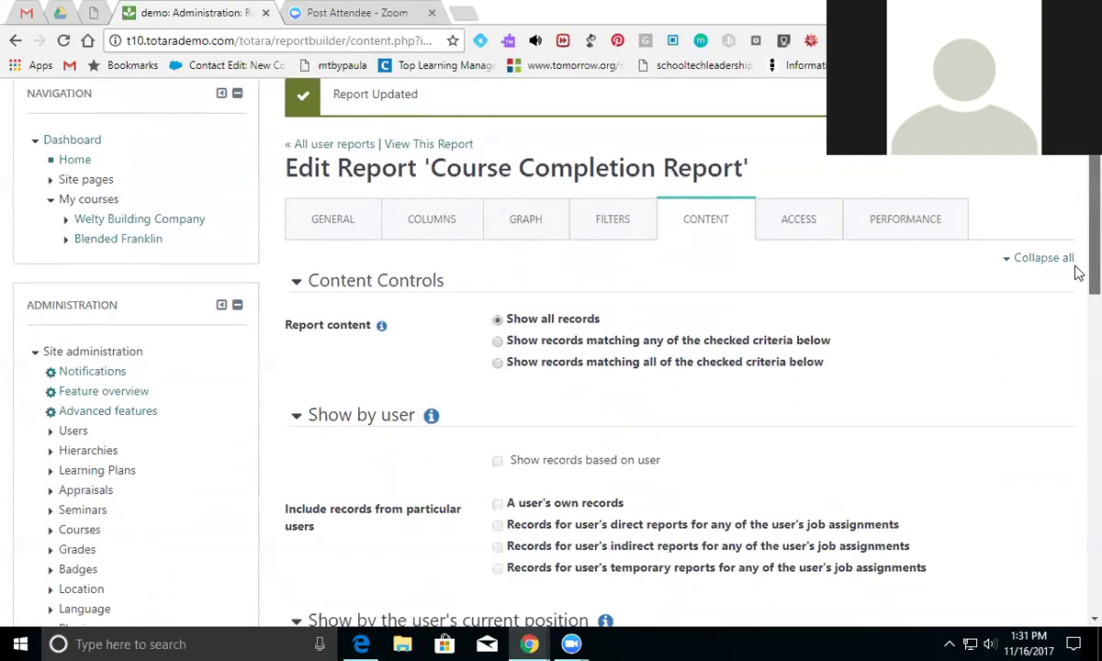
scroll(1079, 268, "up", 1)
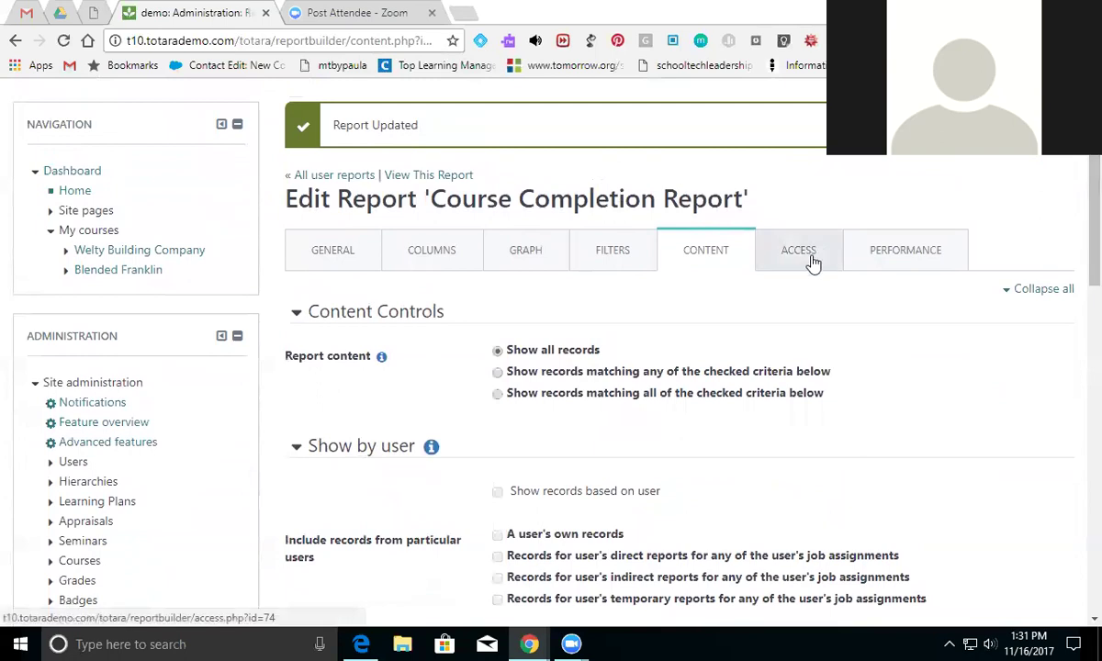
left_click(812, 262)
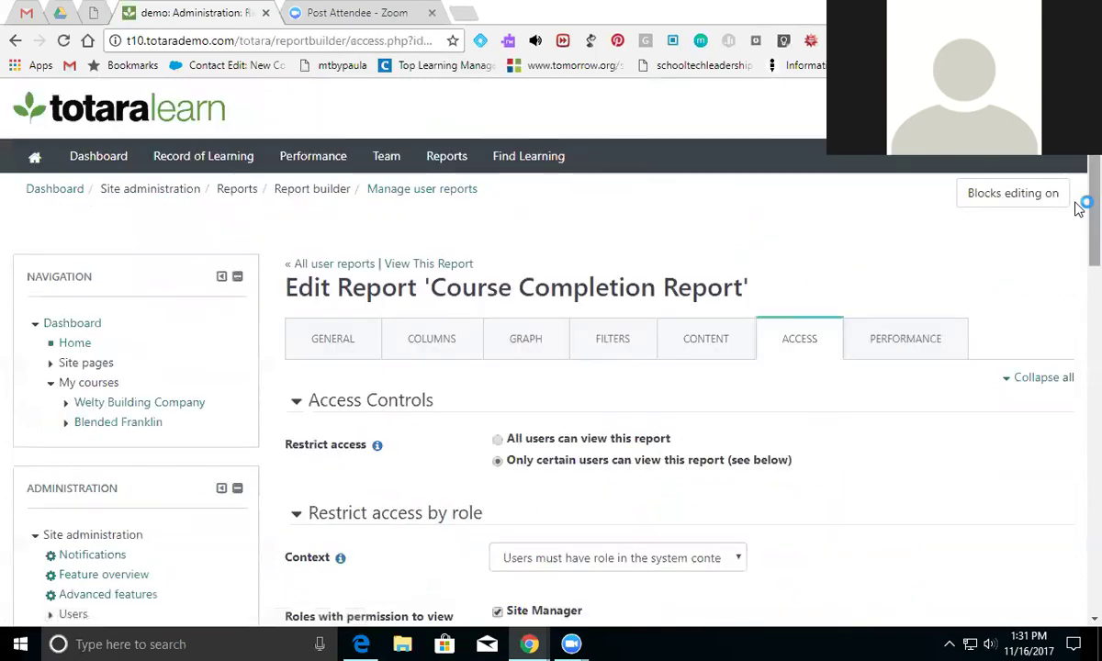
scroll(1075, 209, "down", 4)
scroll(1077, 308, "up", 3)
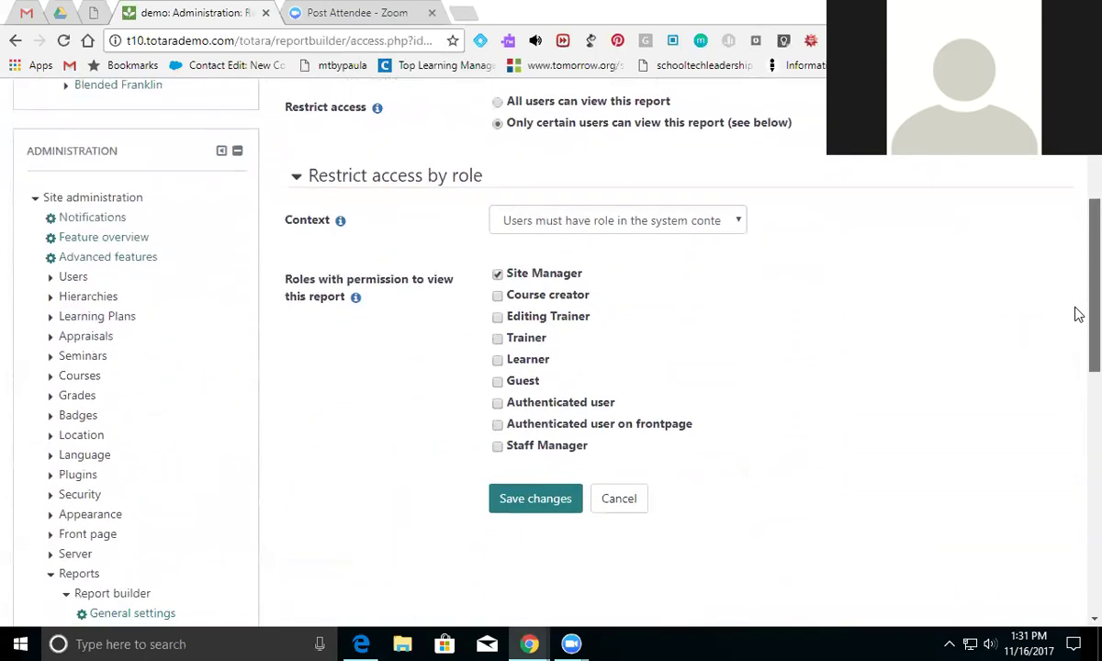
scroll(1079, 236, "up", 1)
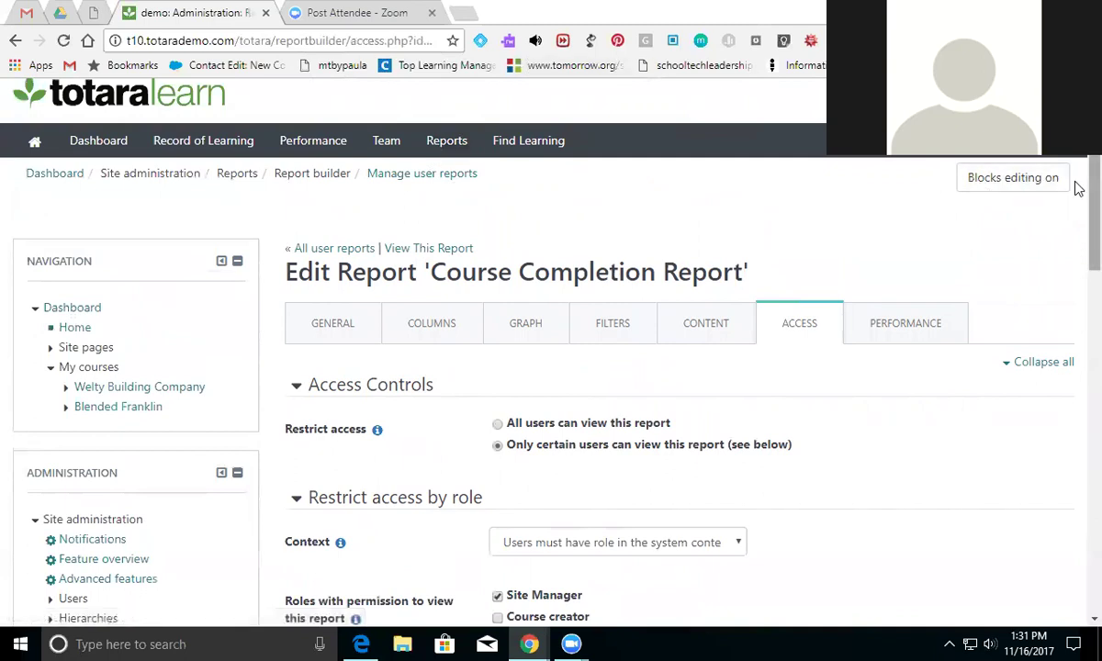
scroll(1077, 184, "down", 1)
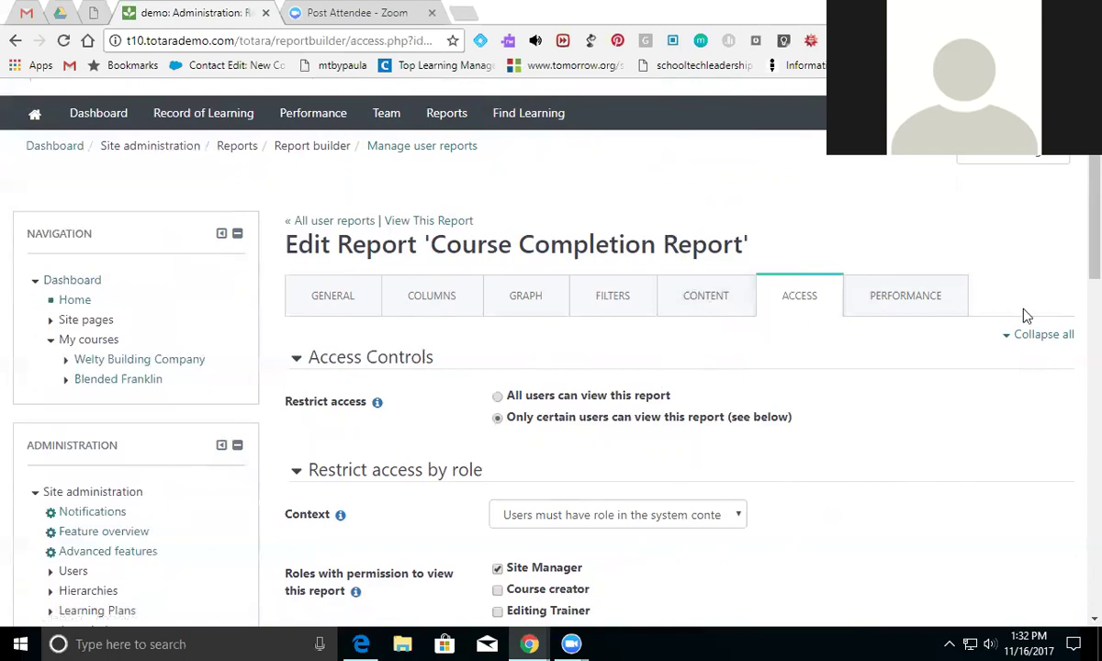
scroll(1074, 256, "down", 3)
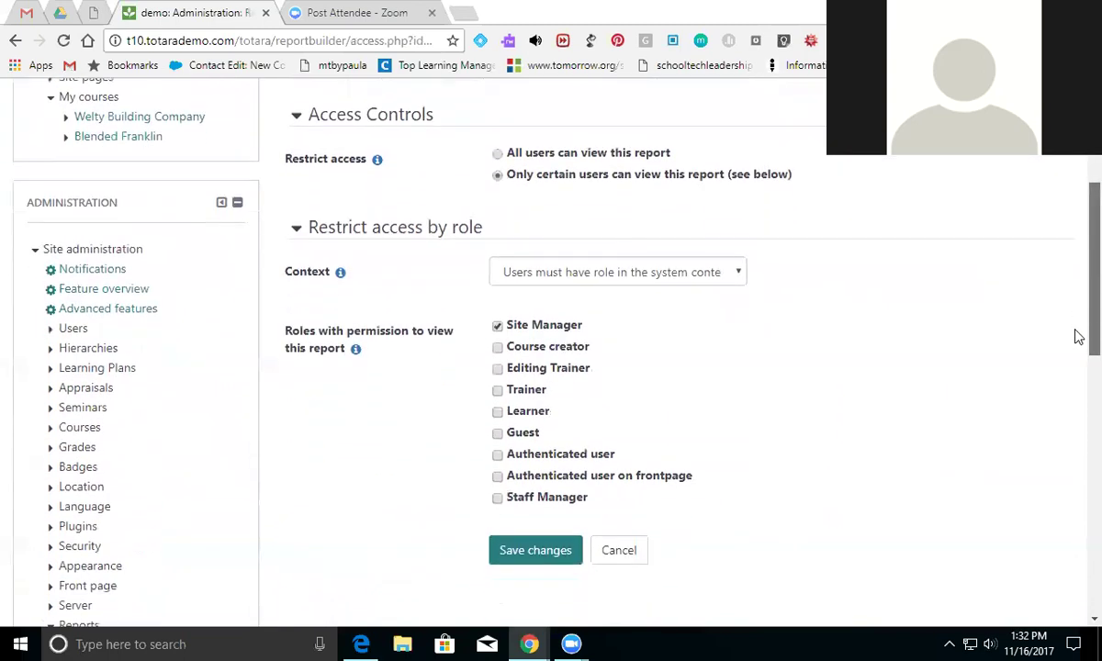
scroll(1078, 337, "up", 3)
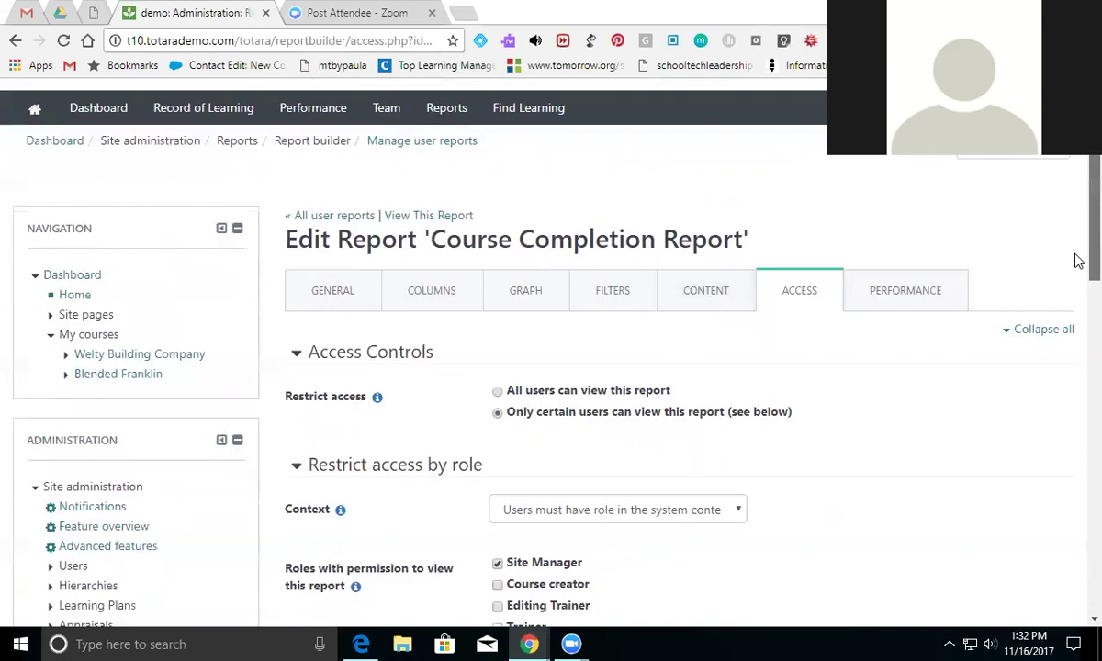
scroll(1081, 275, "down", 4)
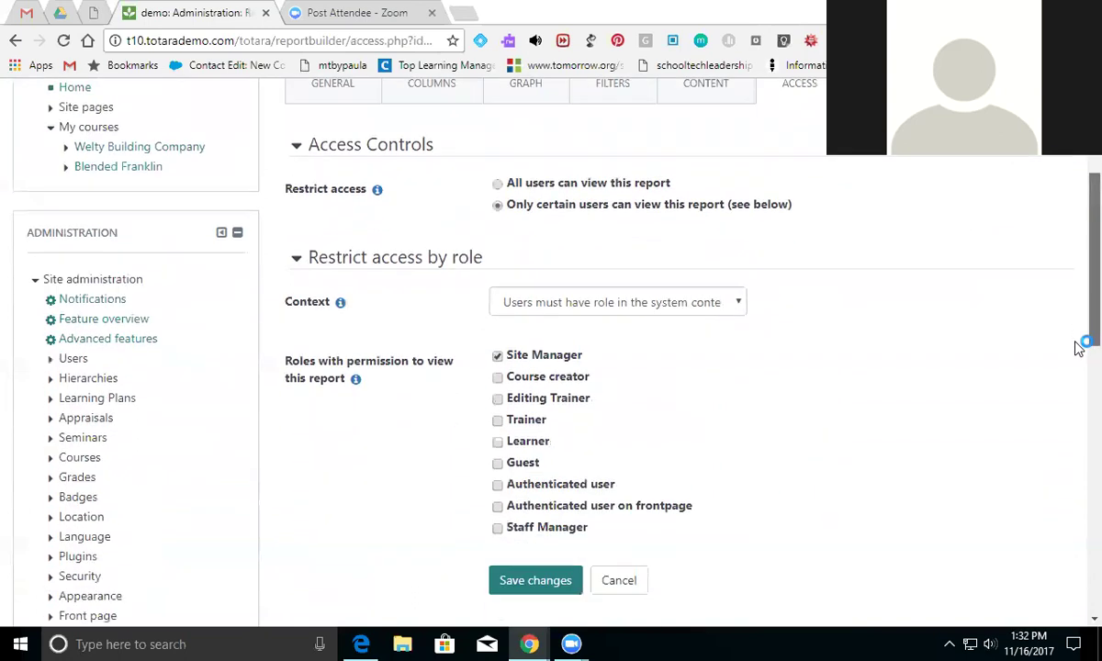
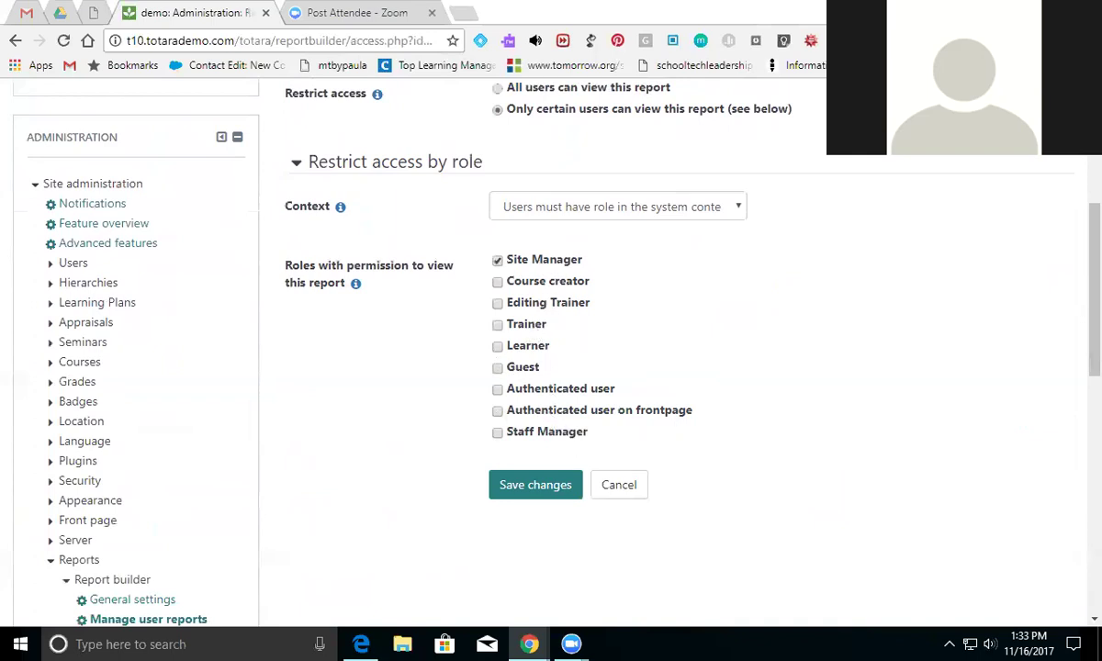
Open the system role assignments under user permissions and view the users assigned to the Staff Manager role.
scroll(1075, 360, "down", 2)
scroll(1076, 383, "up", 1)
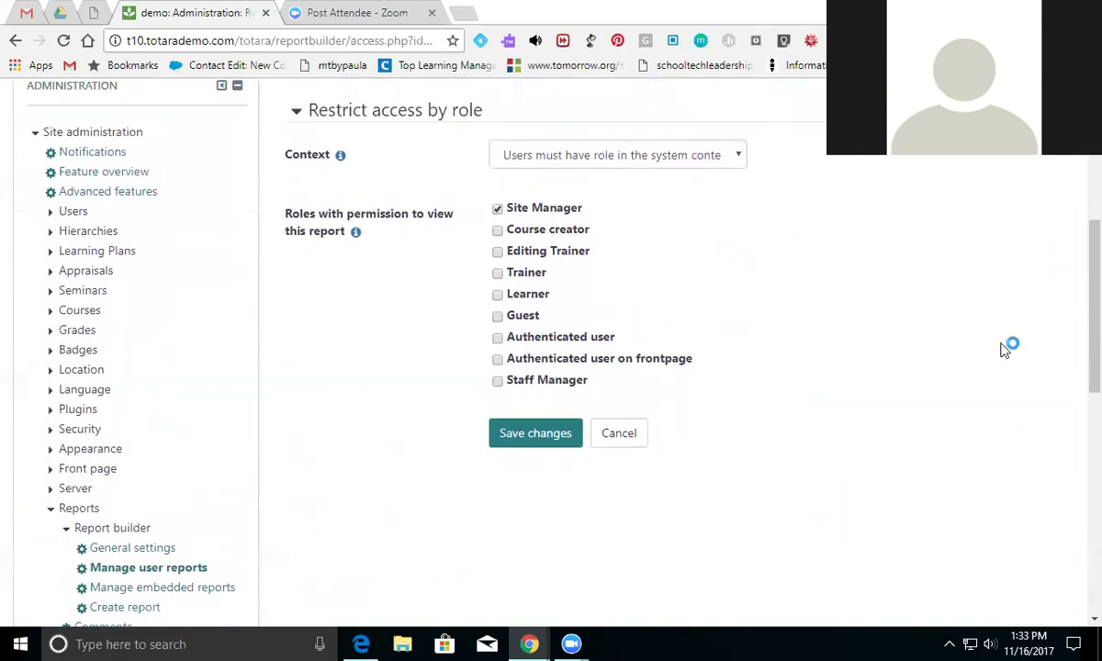
left_click(76, 211)
left_click(98, 257)
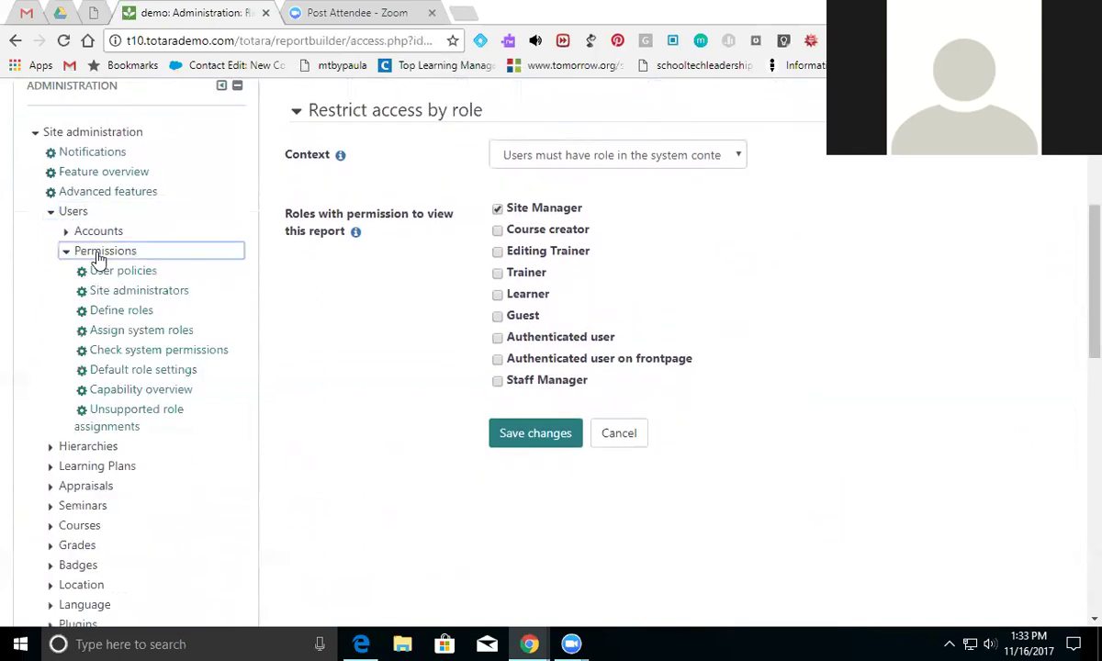
left_click(130, 337)
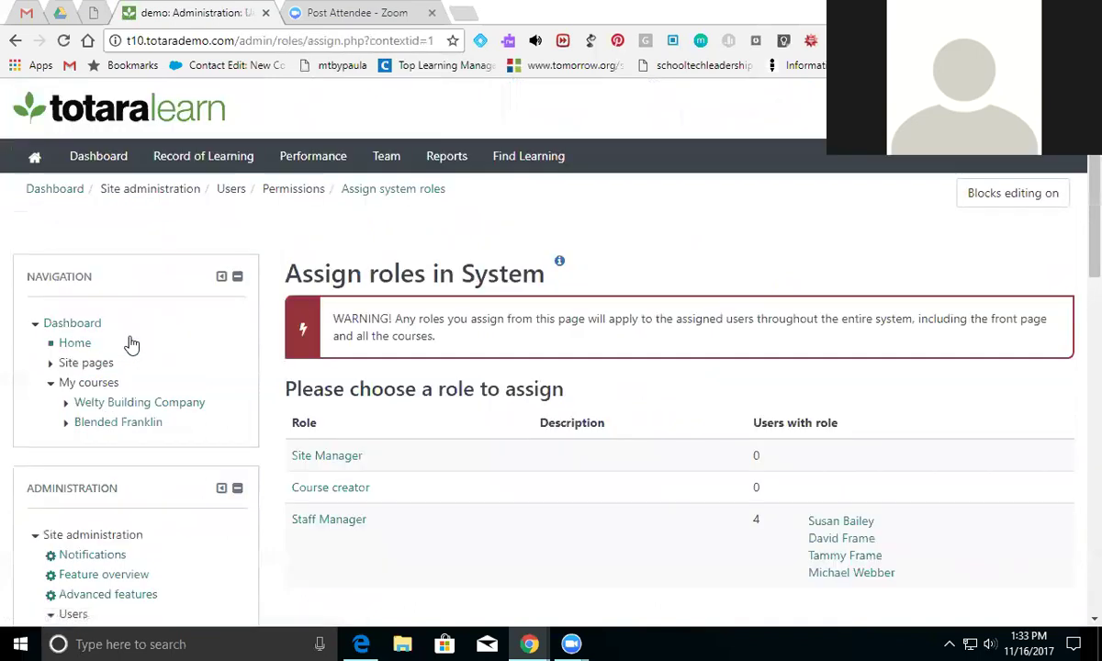
left_click(329, 521)
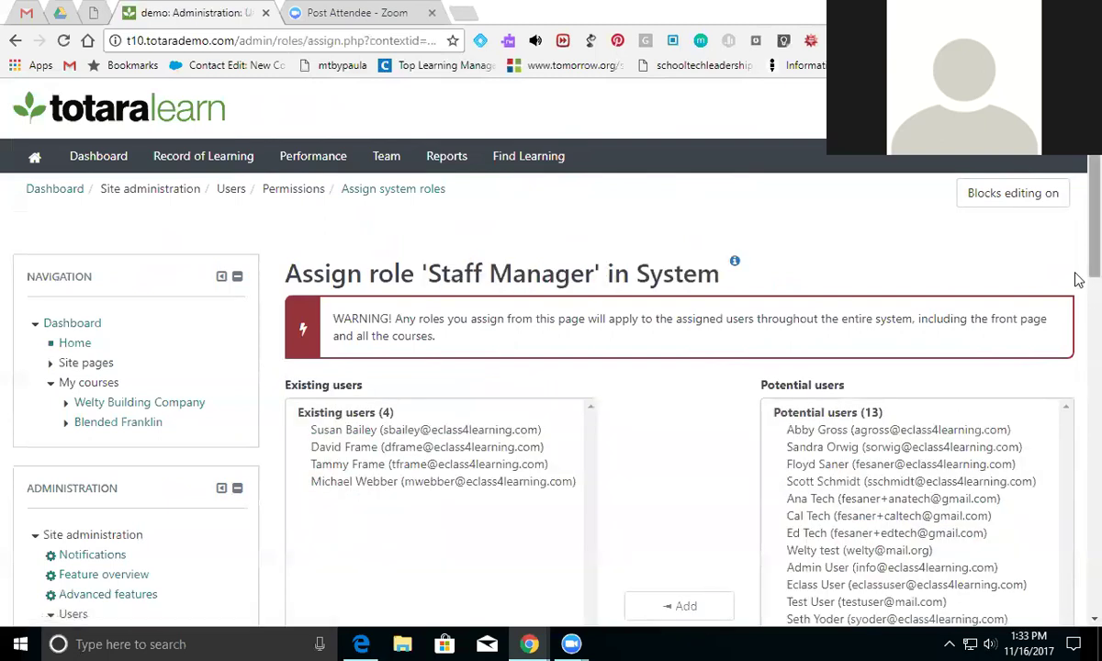
scroll(1075, 276, "down", 3)
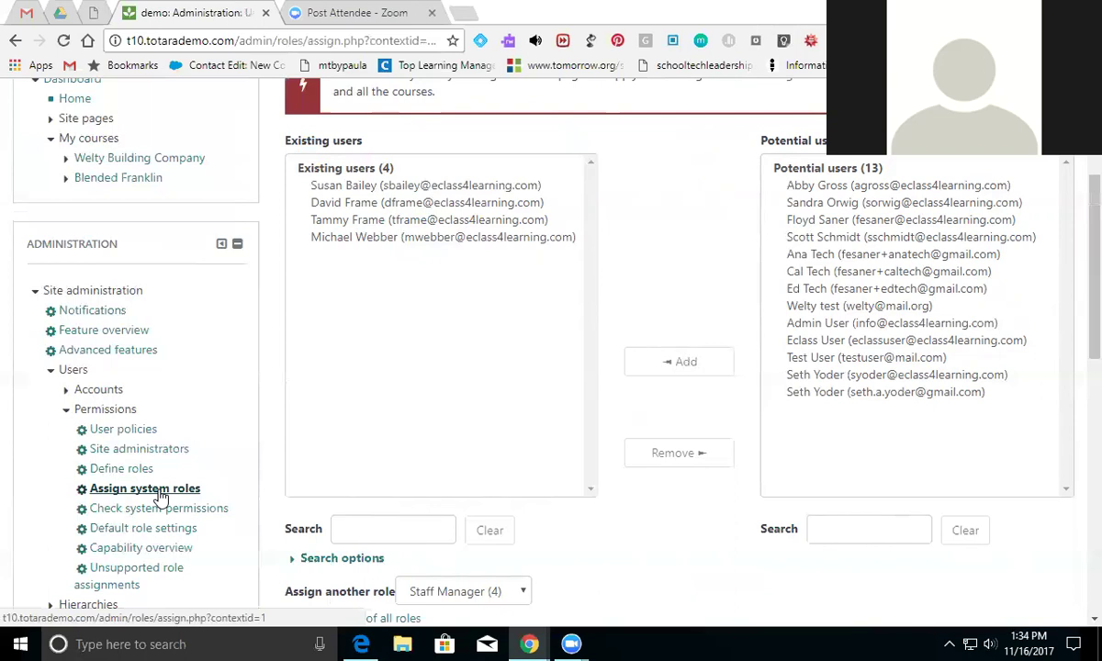
Open the role definitions and review the list of roles with their descriptions and assignments.
left_click(122, 469)
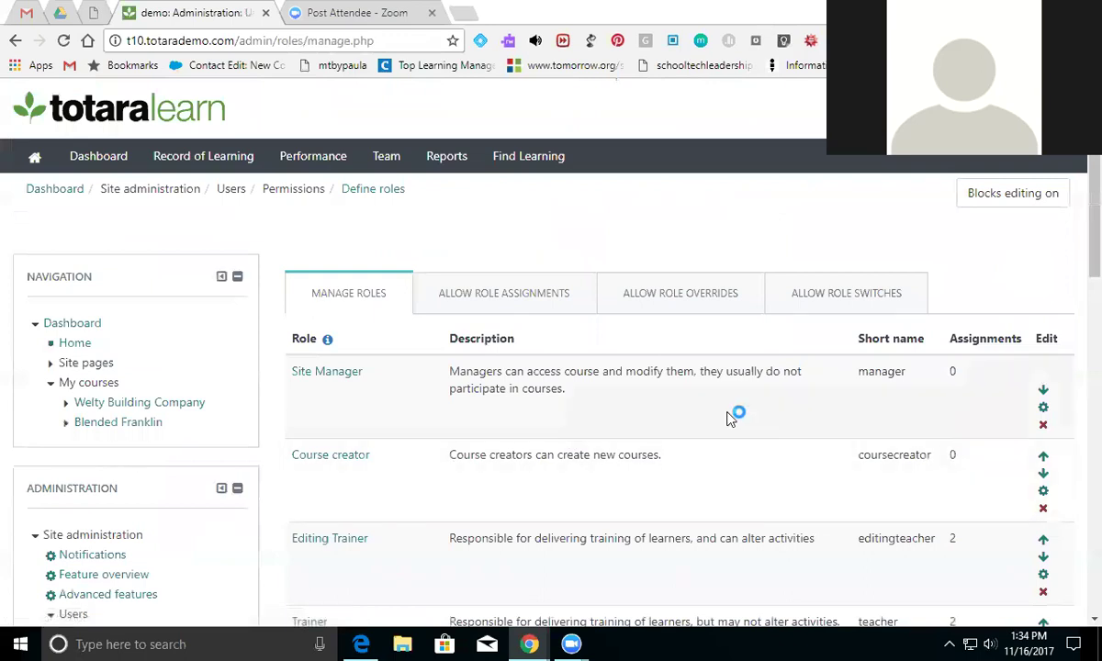
left_click_drag(1077, 264, 1079, 523)
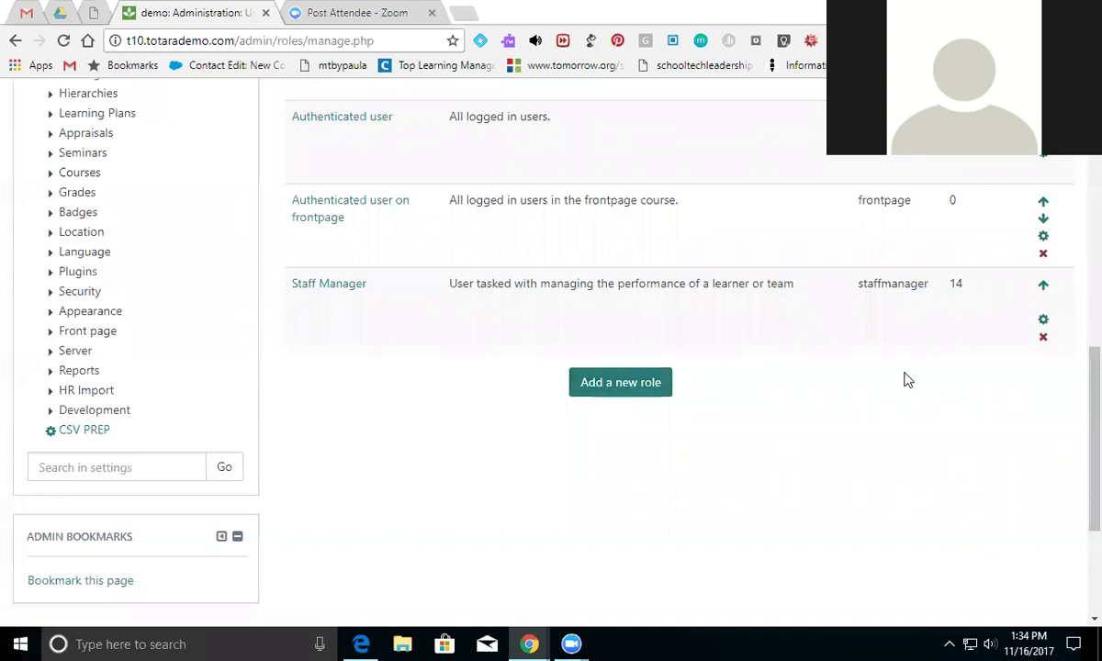
left_click_drag(1074, 423, 1074, 262)
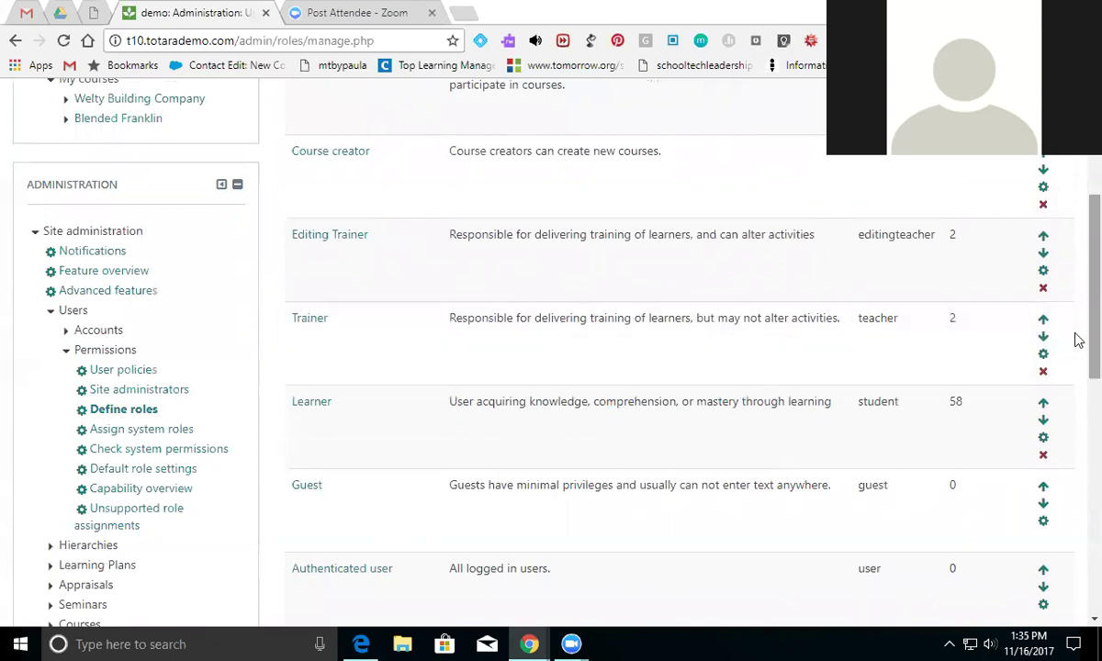
Examine the remaining role definitions through Staff Manager, including their short names, assignments and the option for adding a new role.
left_click_drag(1076, 339, 1080, 315)
scroll(1080, 315, "down", 5)
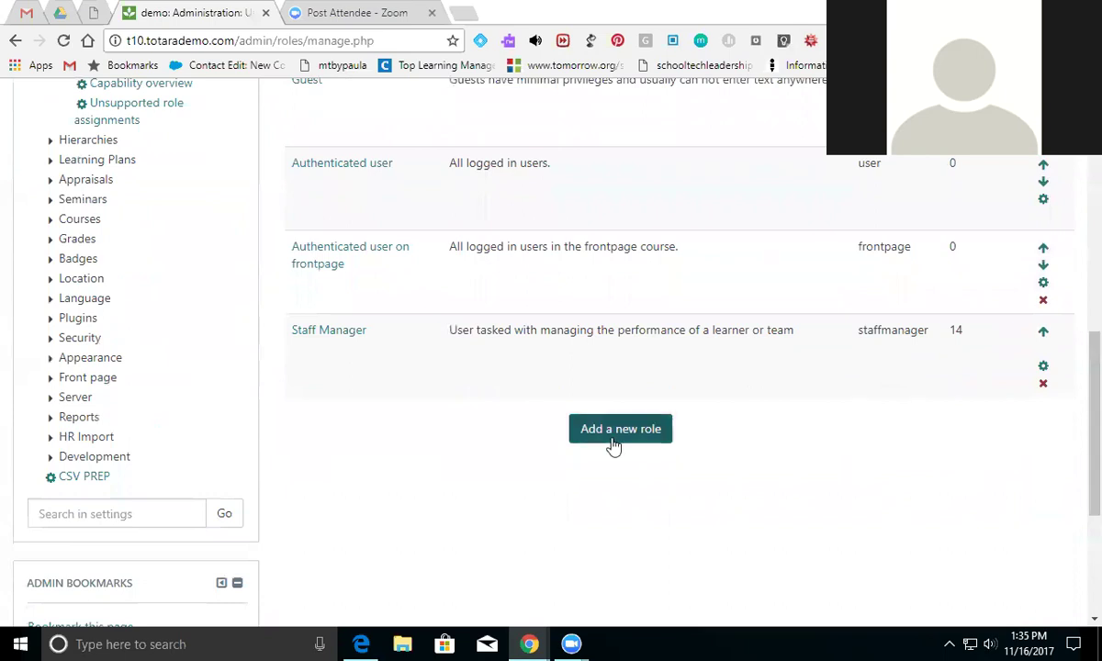
scroll(1079, 444, "up", 1)
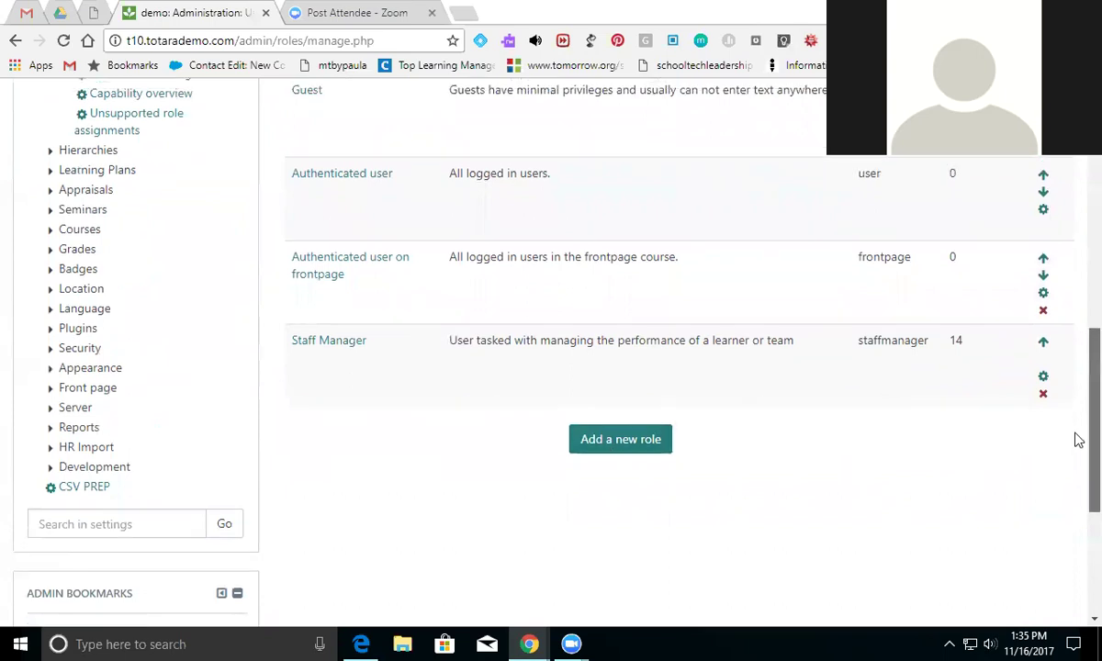
scroll(1079, 441, "up", 7)
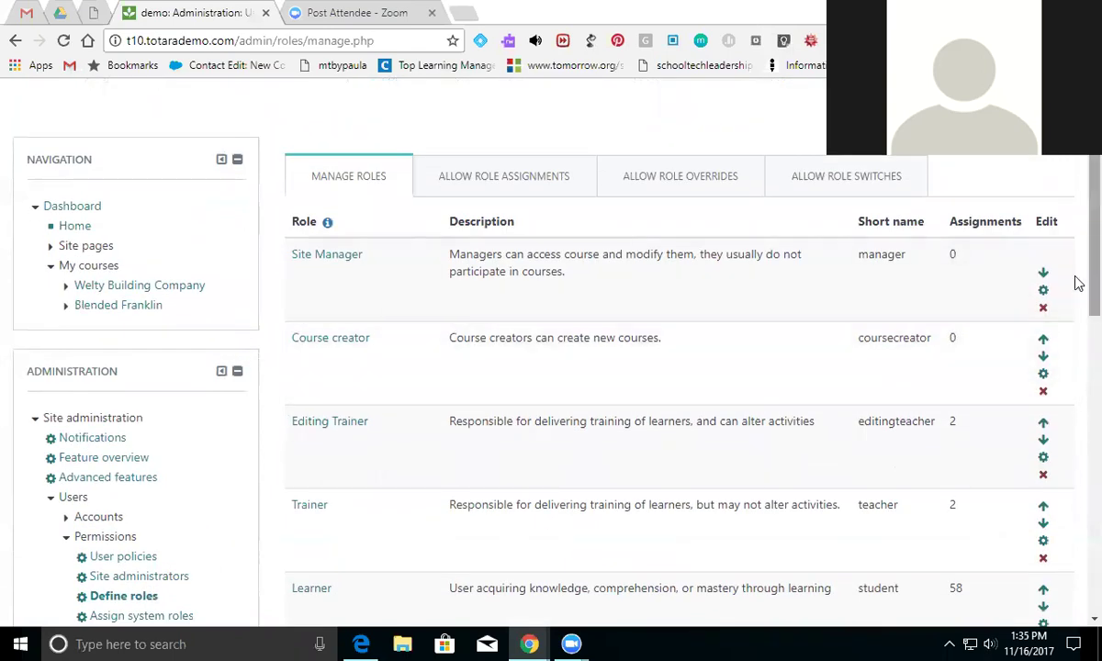
scroll(1079, 324, "down", 1)
scroll(1079, 324, "down", 1)
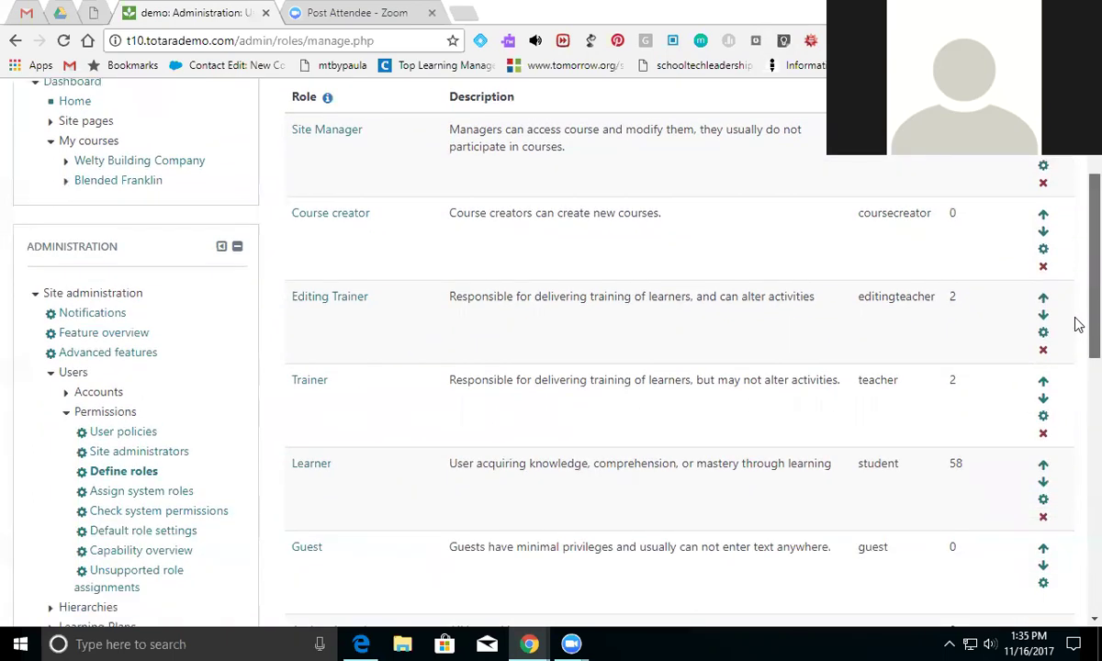
scroll(1079, 324, "down", 5)
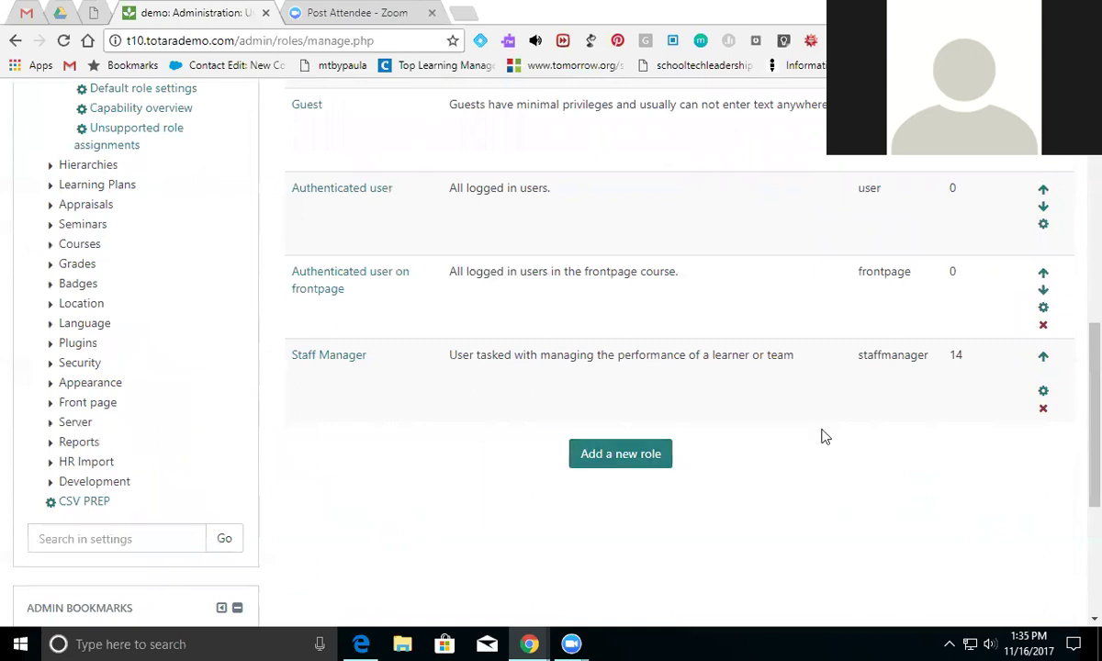
left_click_drag(1091, 443, 1055, 227)
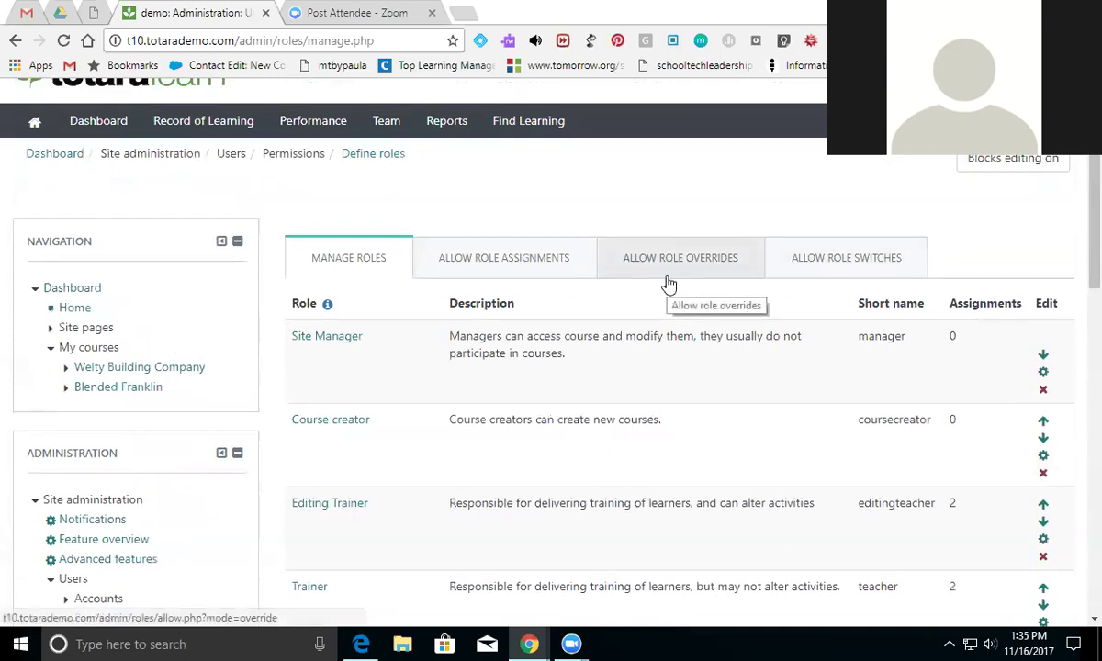
In the access settings of the second Course Completion Report, give the Staff Manager role permission to view the report and save the changes.
left_click(438, 122)
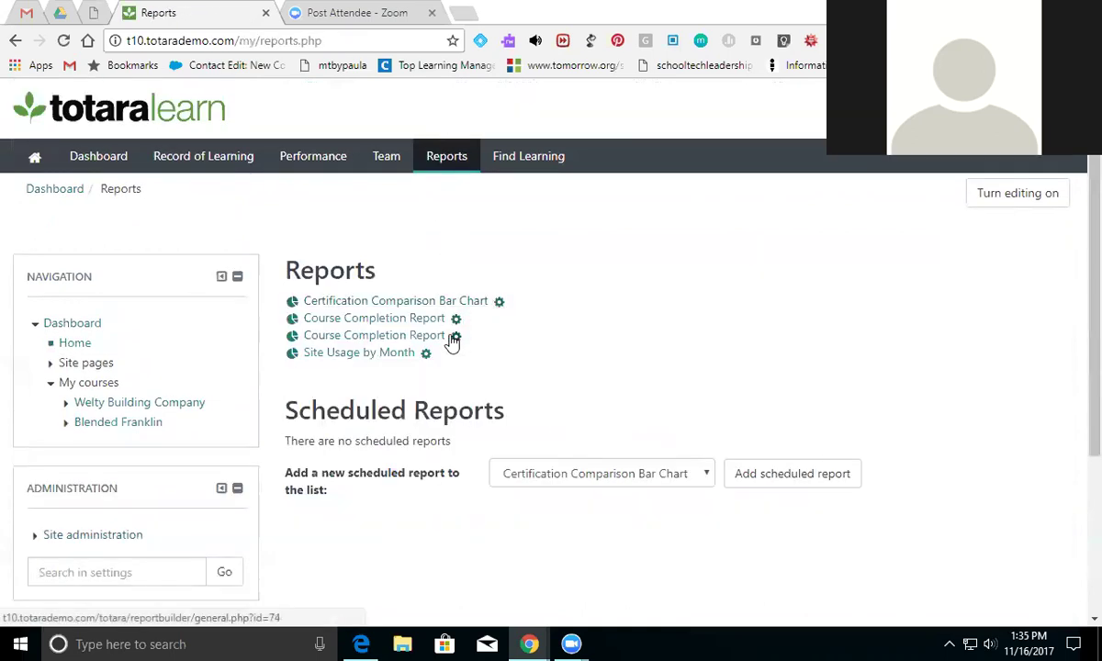
left_click(457, 337)
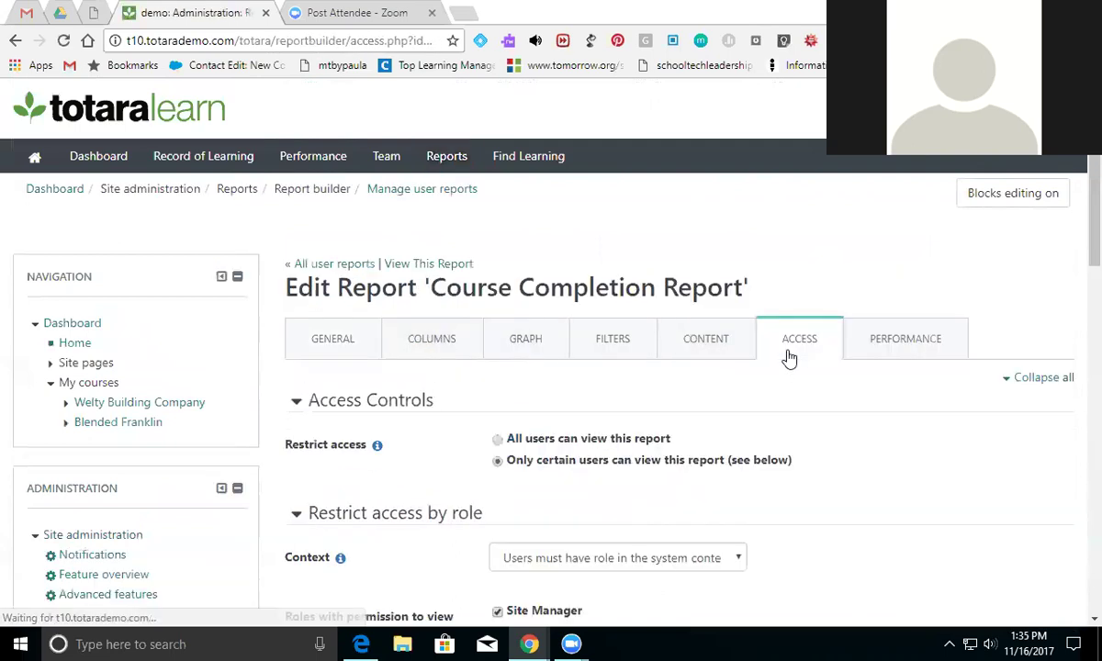
scroll(1079, 392, "down", 3)
scroll(1079, 392, "down", 1)
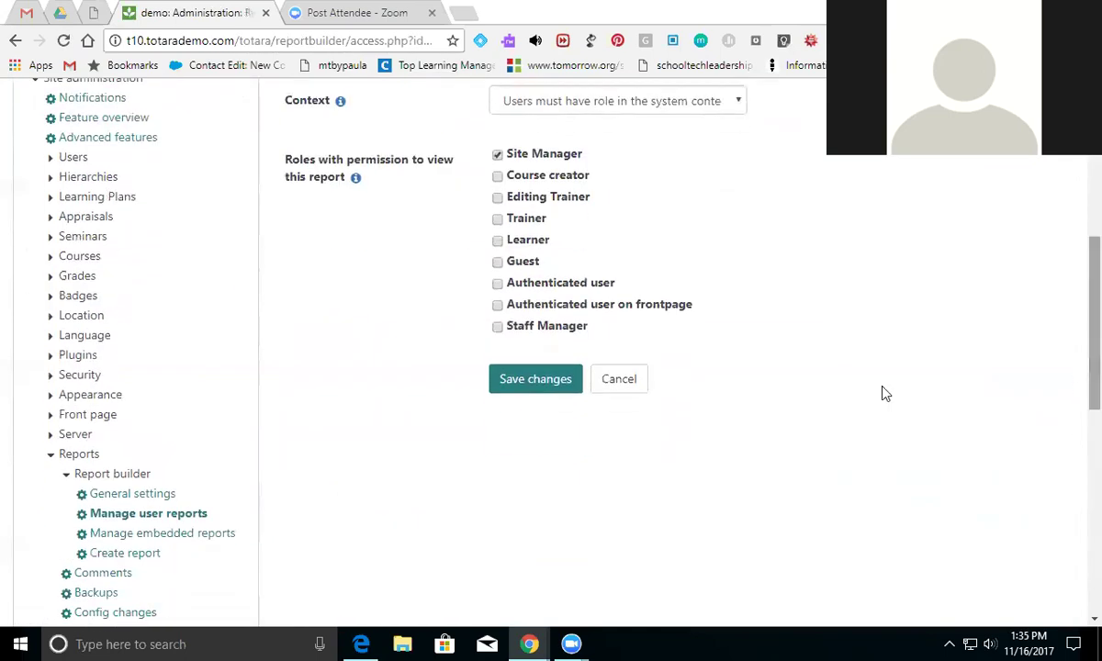
left_click(497, 327)
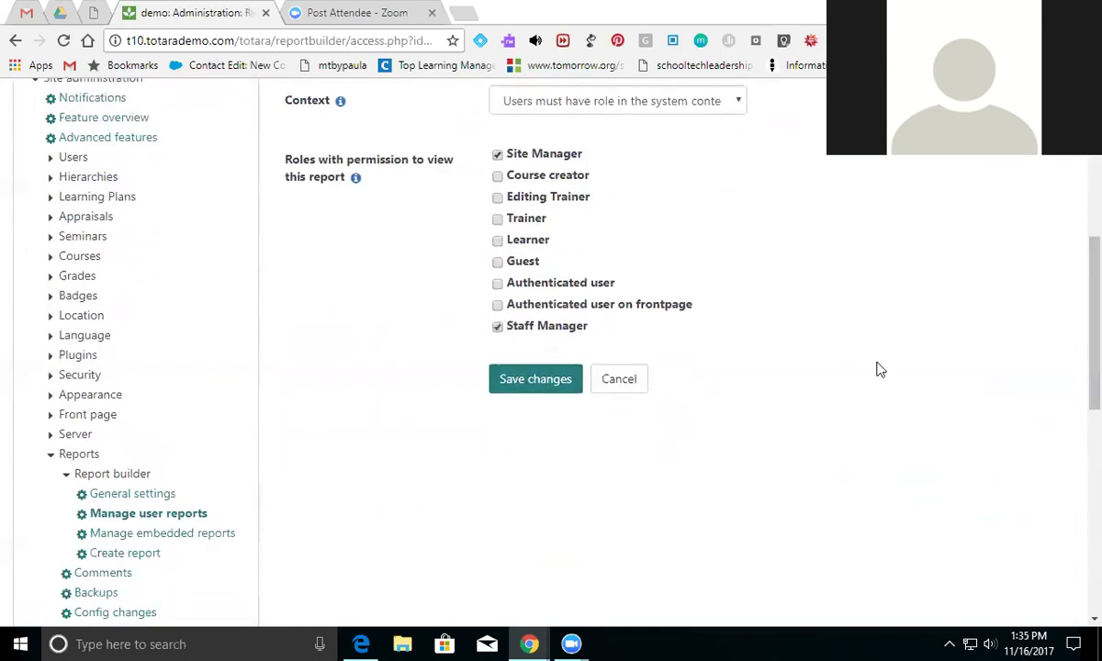
scroll(1079, 334, "down", 1)
scroll(1076, 317, "up", 5)
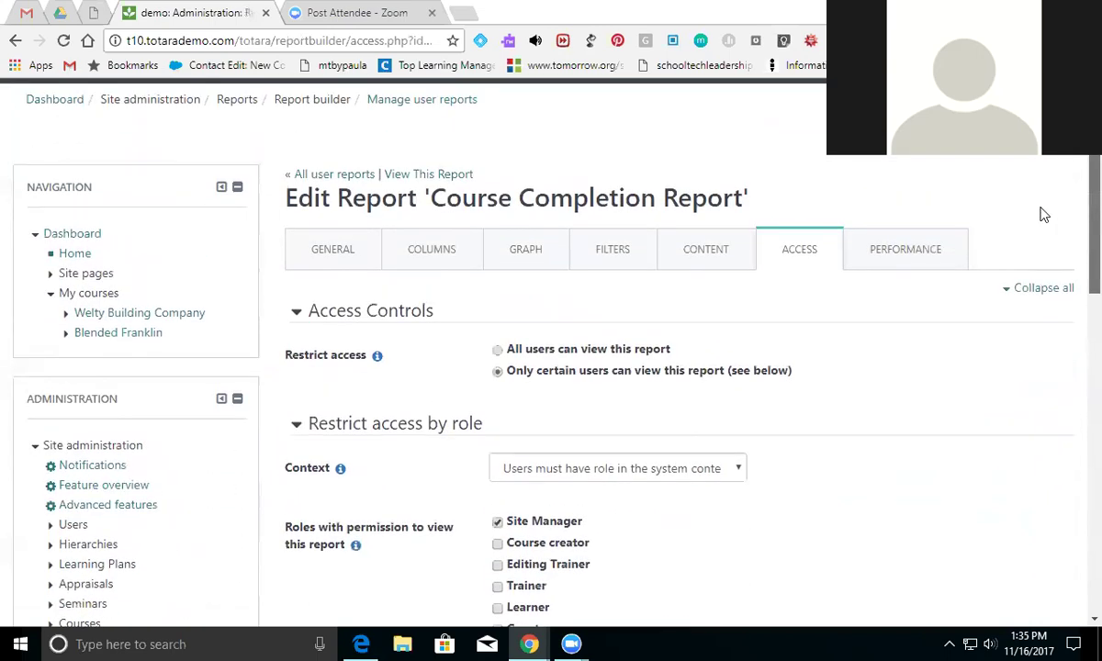
scroll(1045, 215, "up", 1)
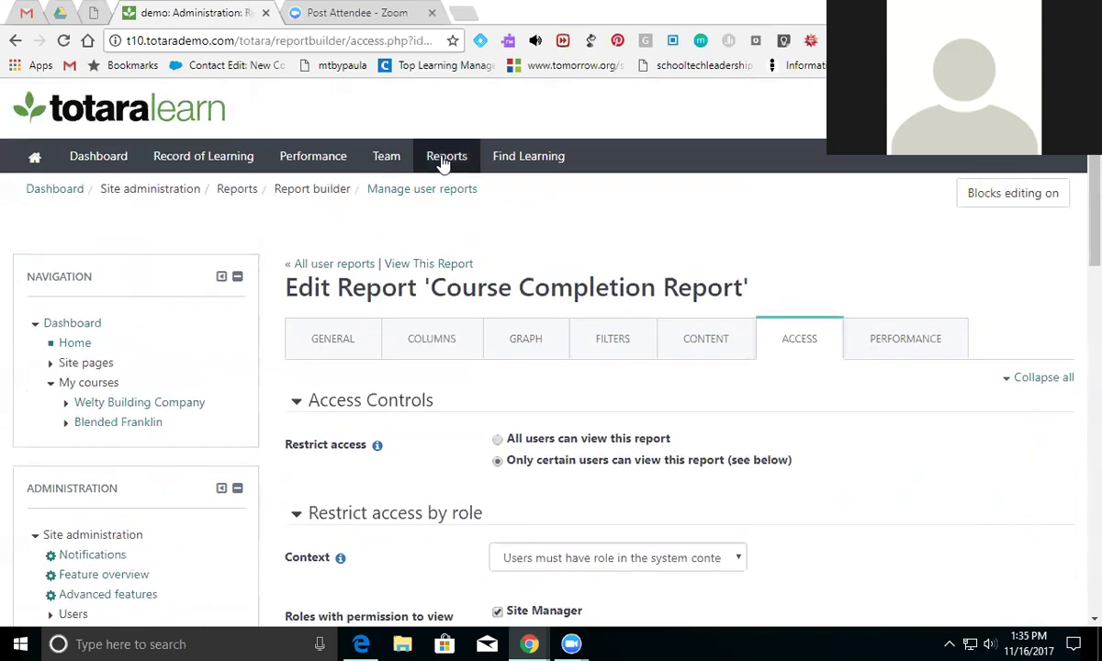
scroll(1075, 241, "down", 5)
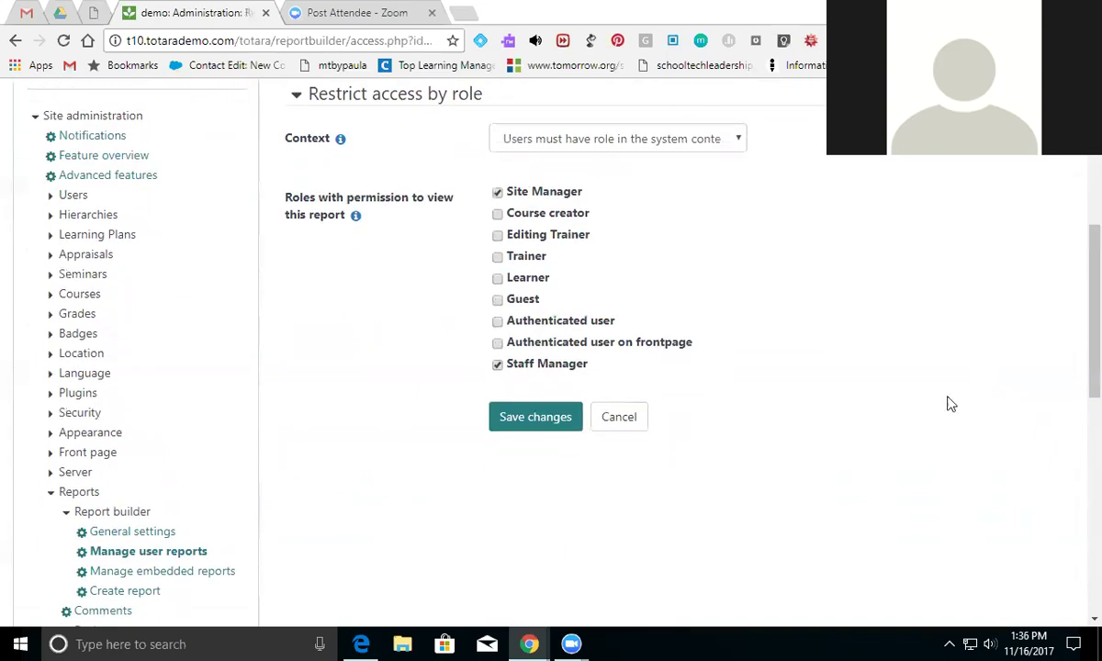
left_click(572, 424)
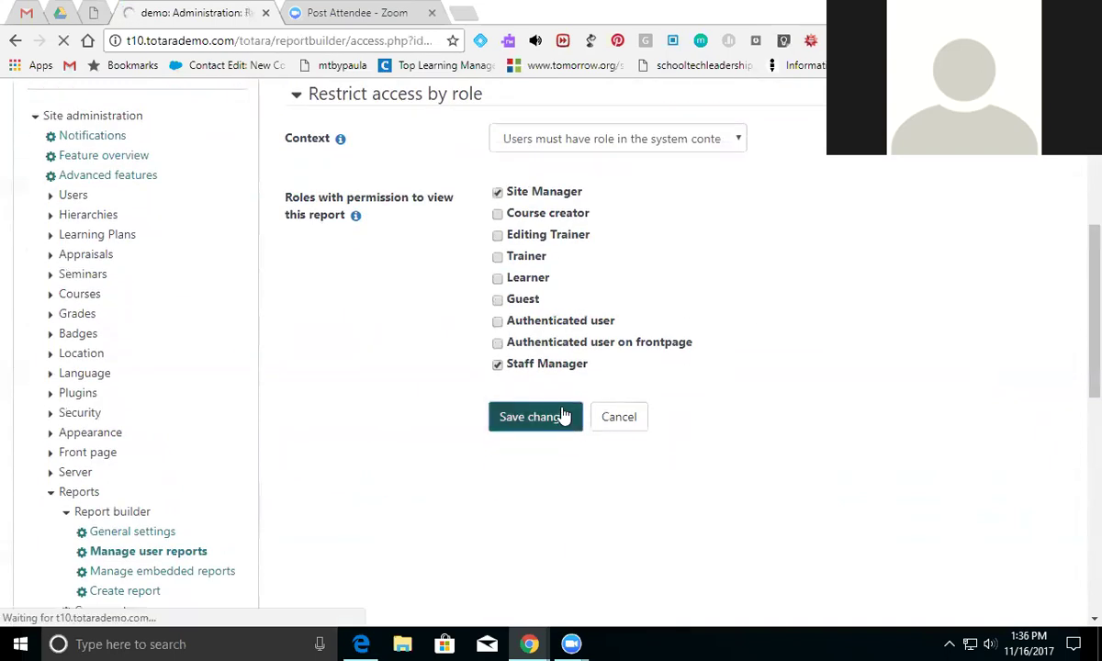
Open the report's performance settings and read the help for Restrict Initial Display and the report caching section.
left_click(876, 403)
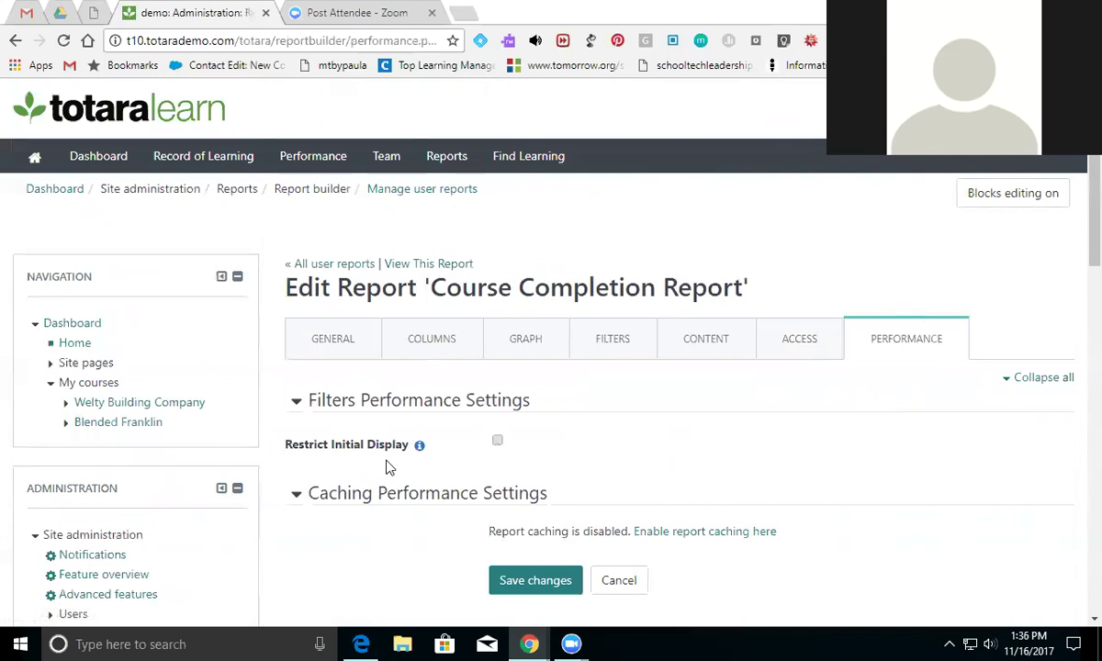
left_click(419, 447)
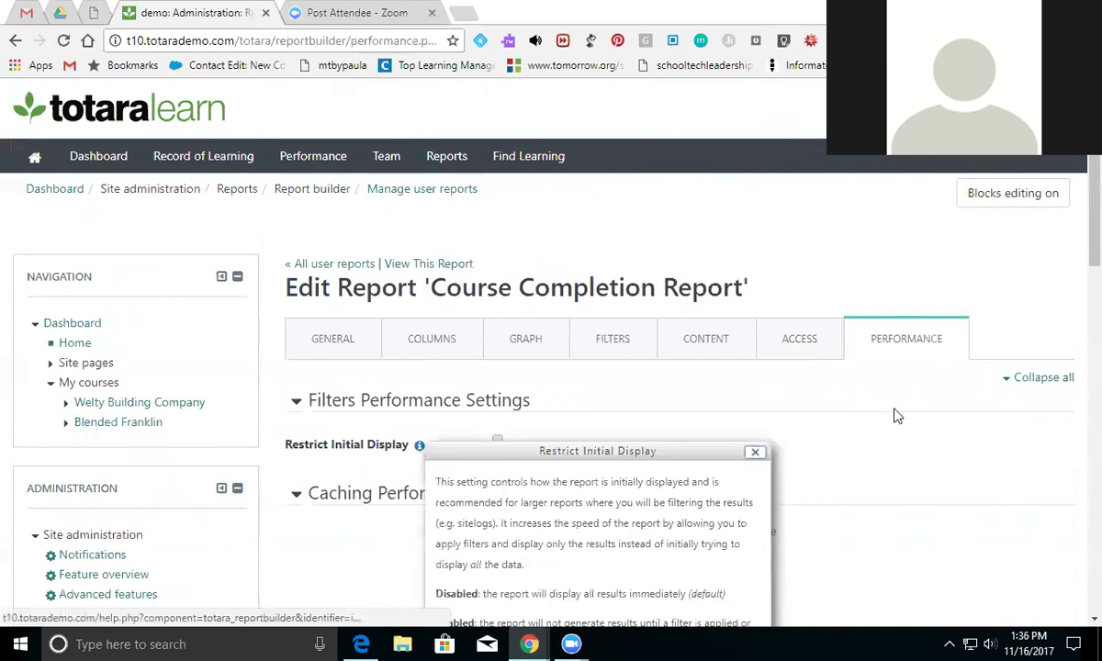
left_click(1078, 261)
scroll(1076, 276, "down", 3)
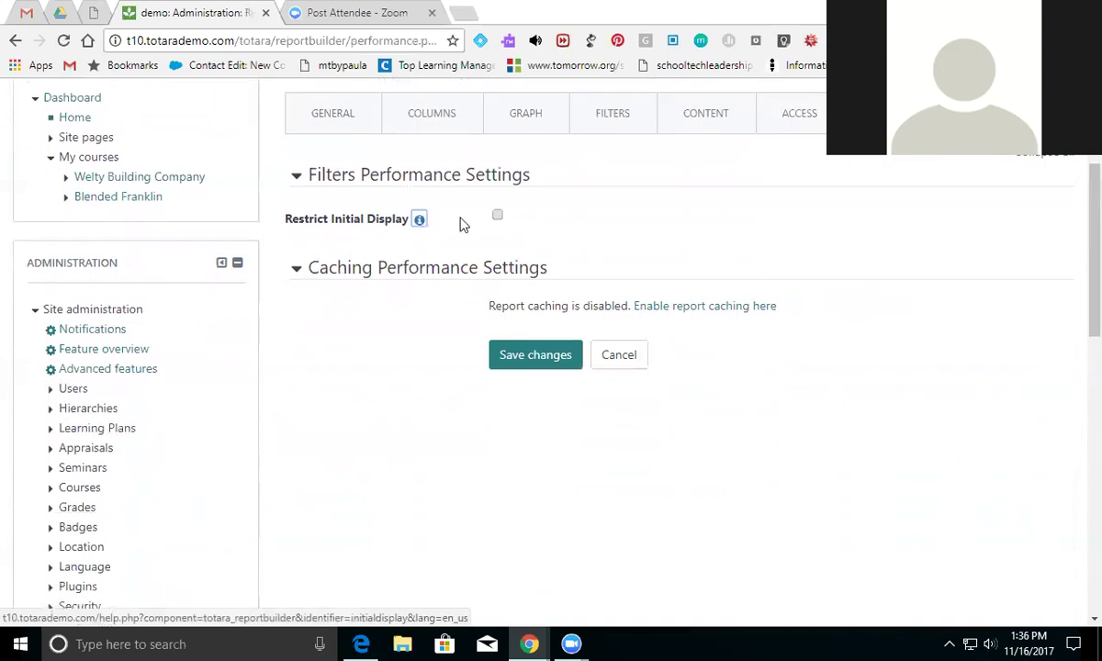
left_click(420, 222)
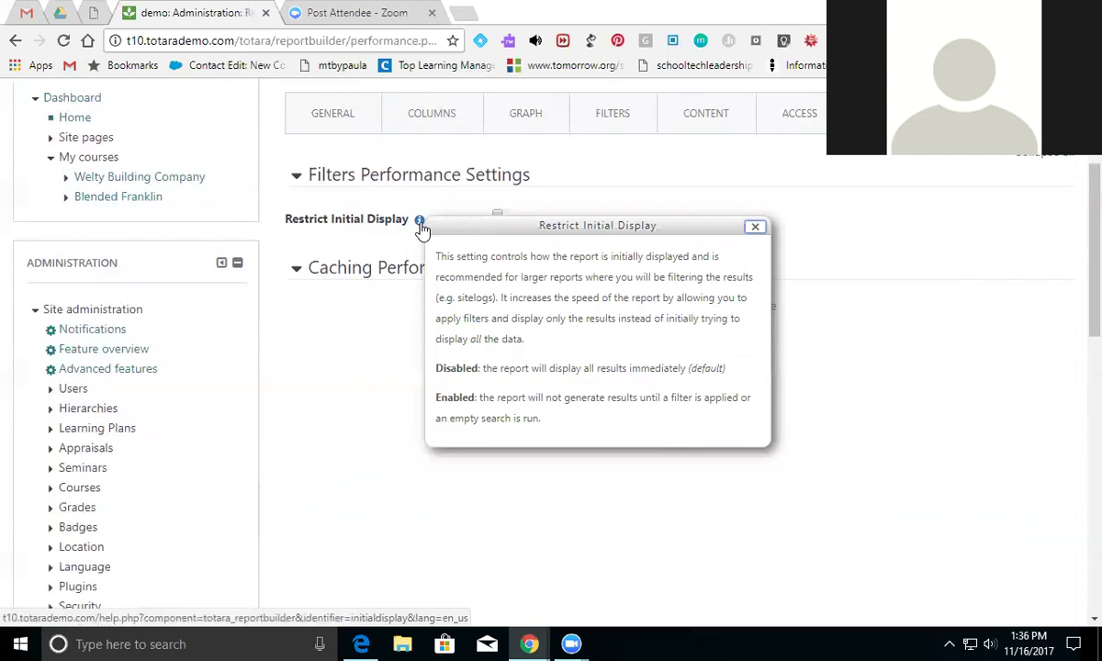
left_click(755, 228)
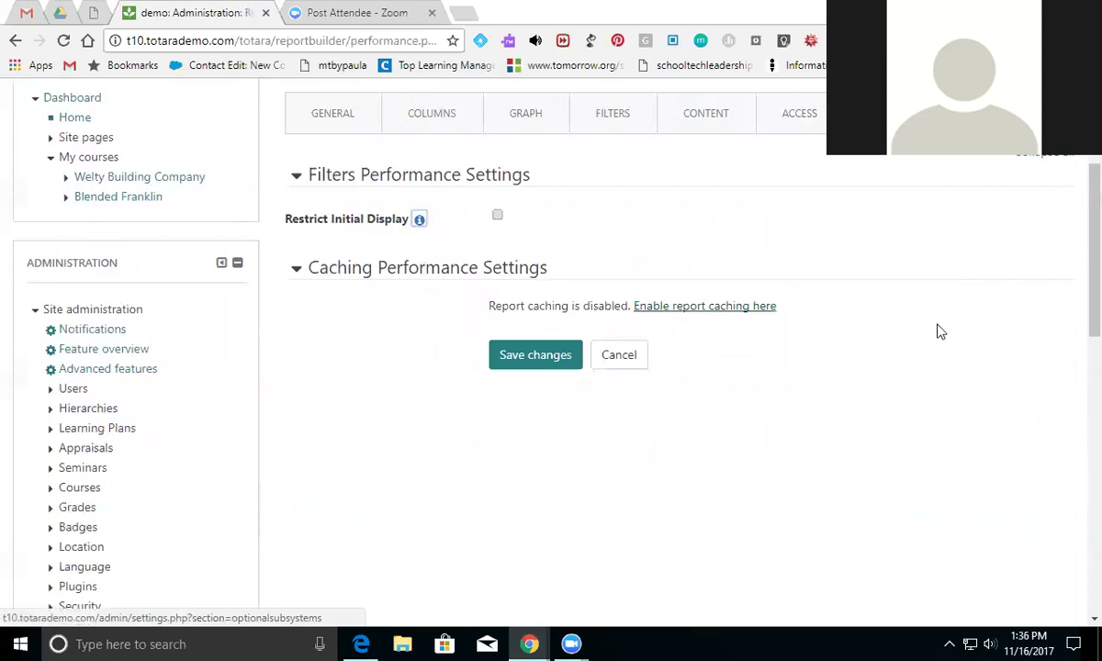
scroll(1074, 315, "up", 2)
scroll(1078, 262, "up", 1)
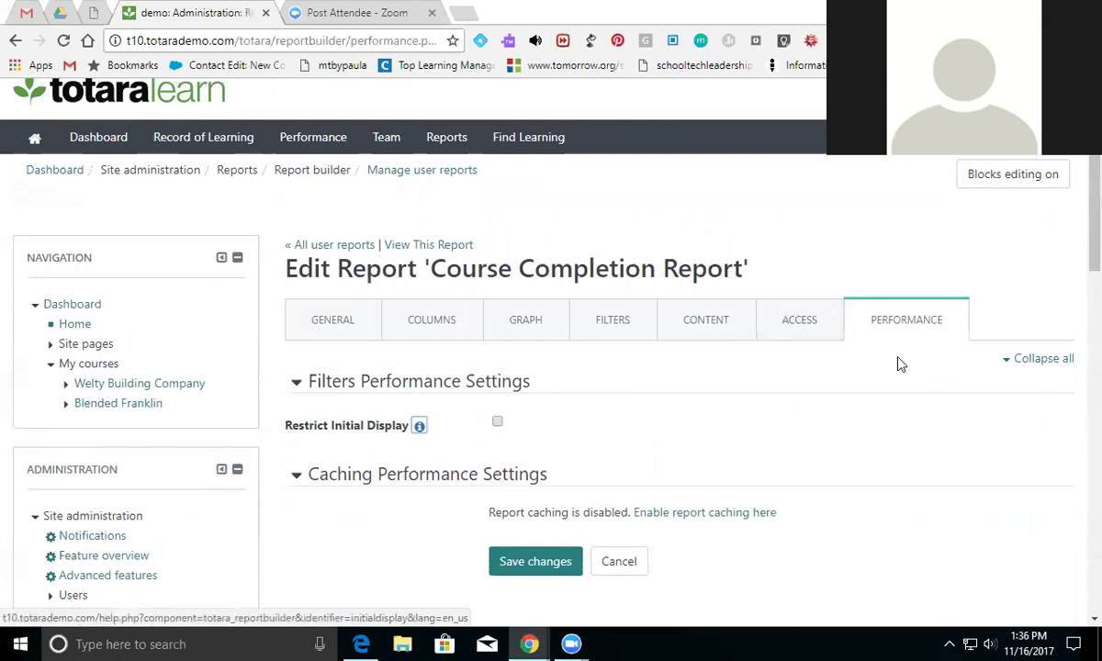
View the Course Completion Report and look over its search filter, records and export option.
left_click(417, 248)
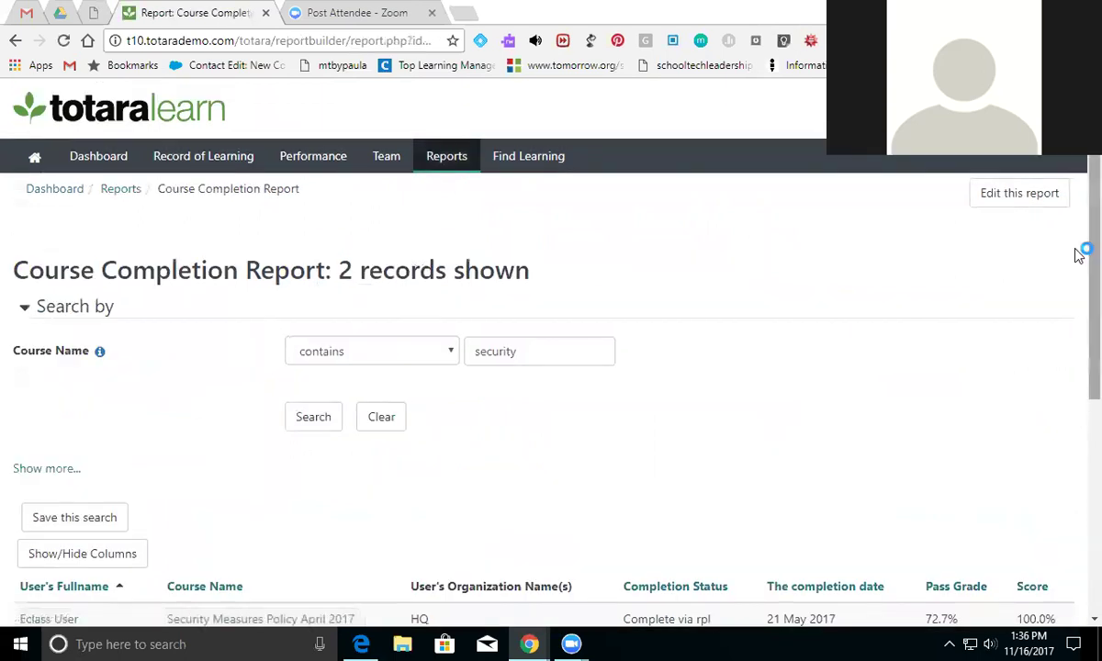
scroll(1079, 255, "down", 4)
scroll(551, 331, "up", 3)
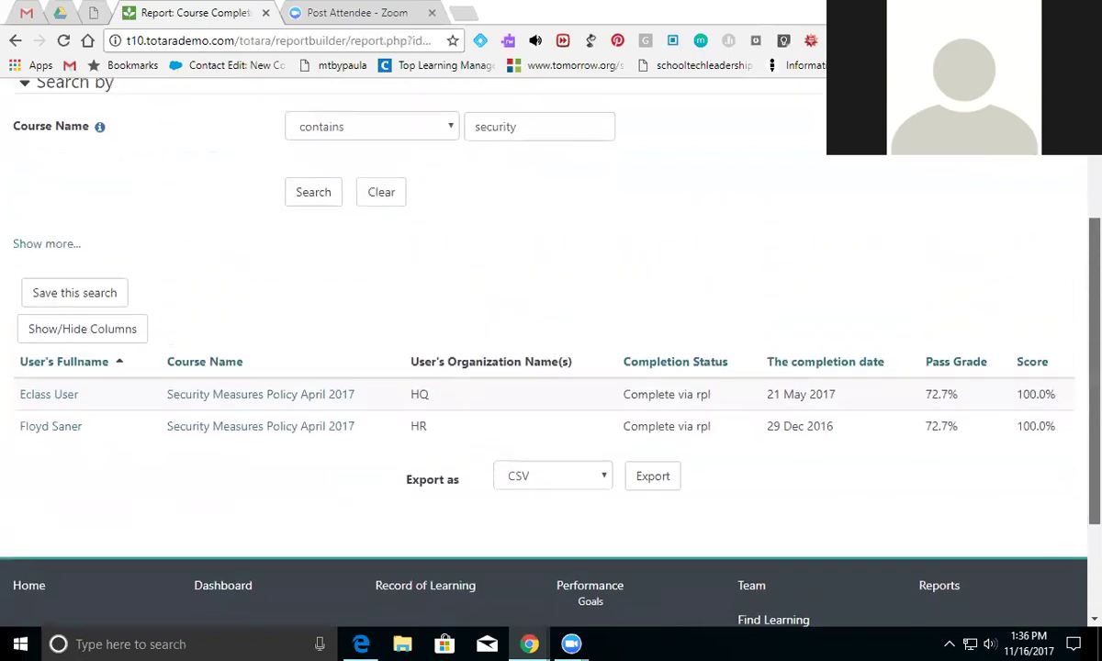
scroll(551, 330, "up", 1)
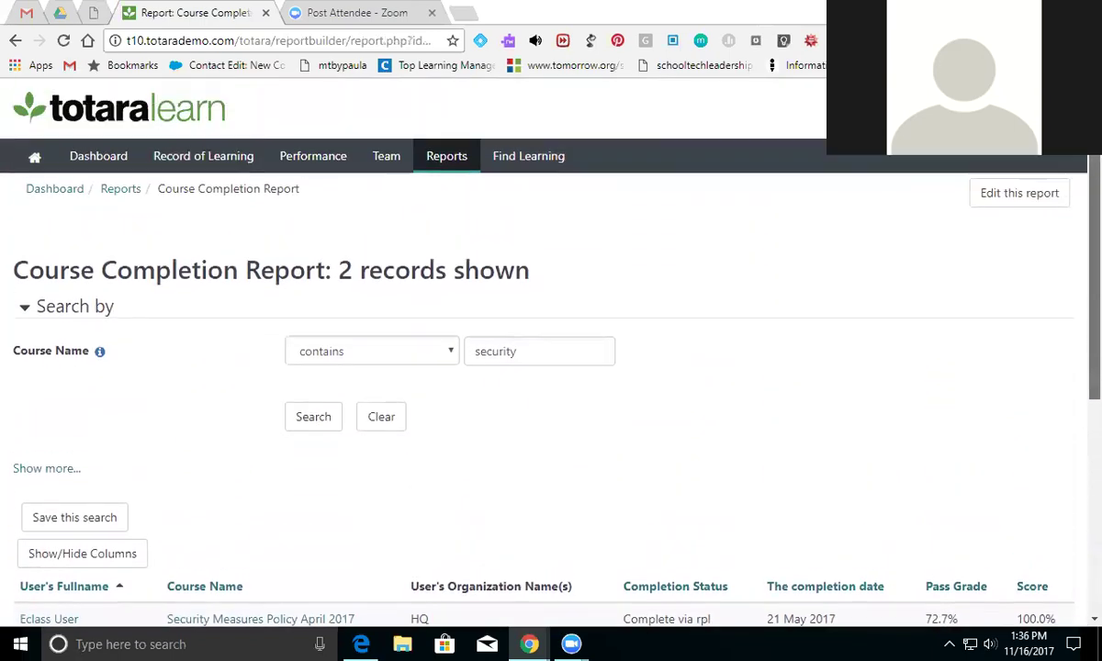
Return to the reports list and start a new scheduled report based on the second Course Completion Report.
left_click(439, 161)
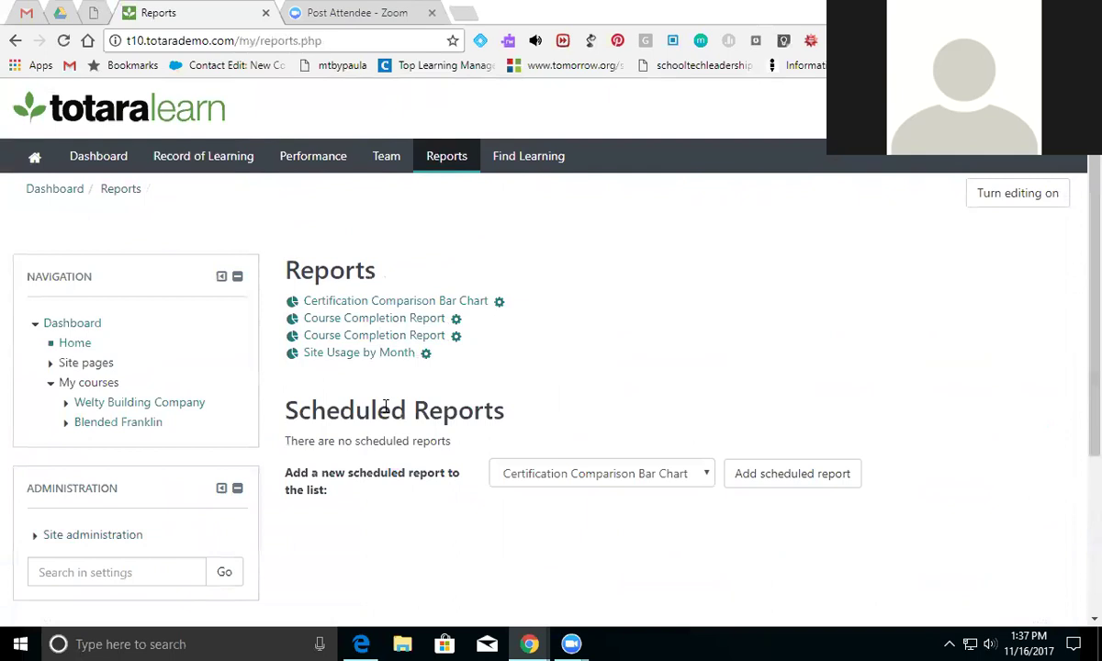
left_click(701, 476)
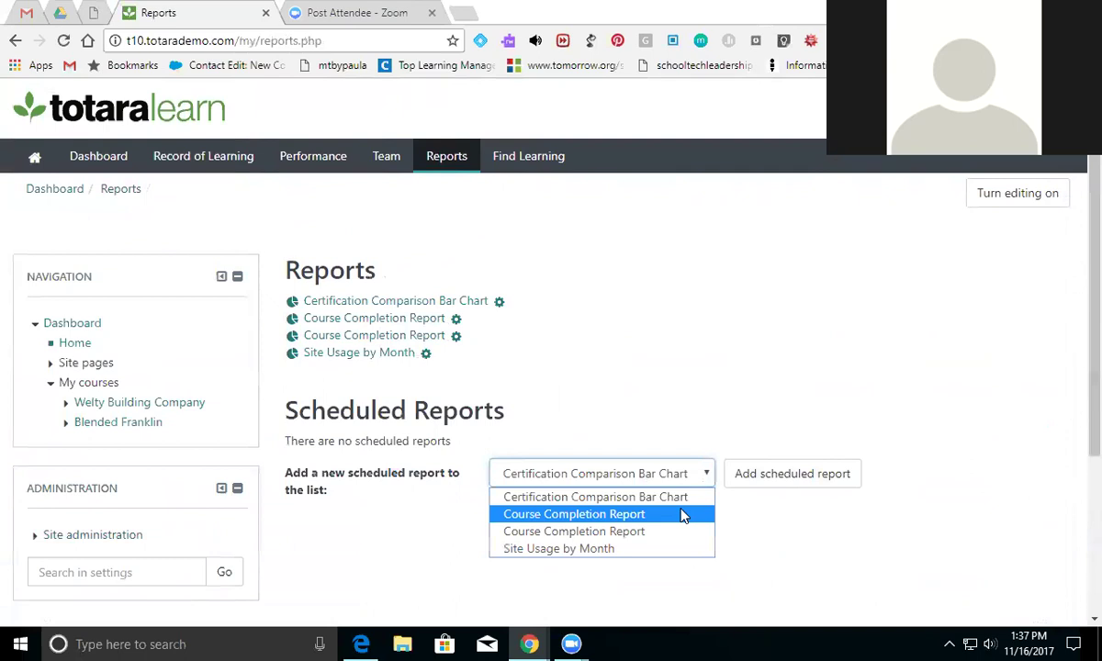
left_click(683, 531)
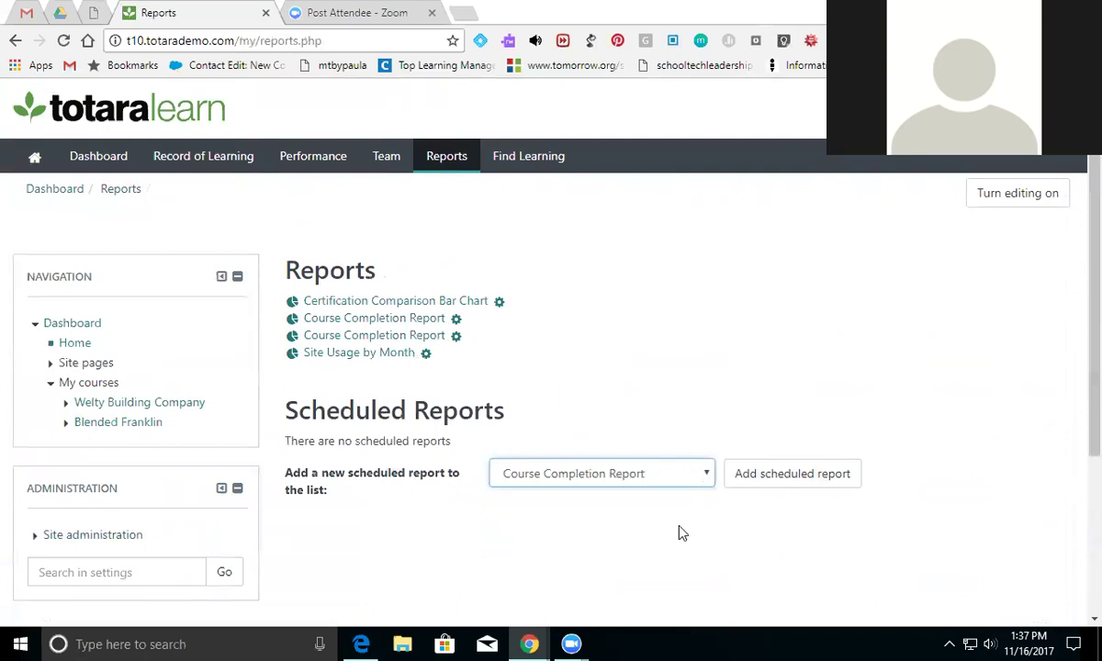
left_click(759, 485)
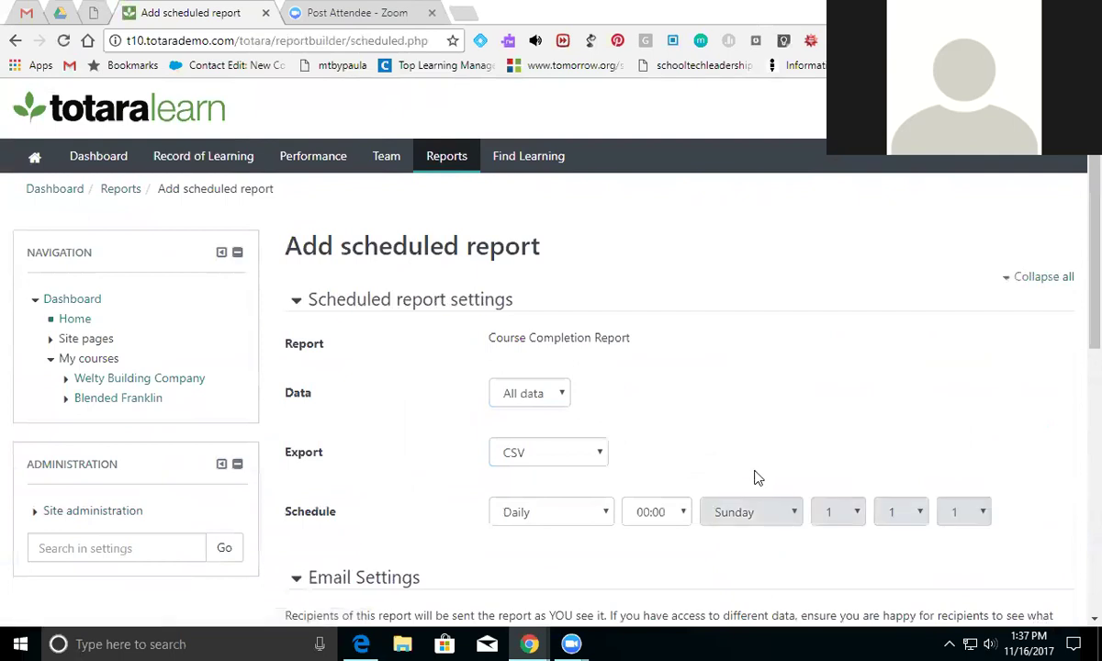
Examine the data, export format and schedule frequency options of the scheduled report.
left_click(549, 396)
left_click(549, 396)
left_click(551, 397)
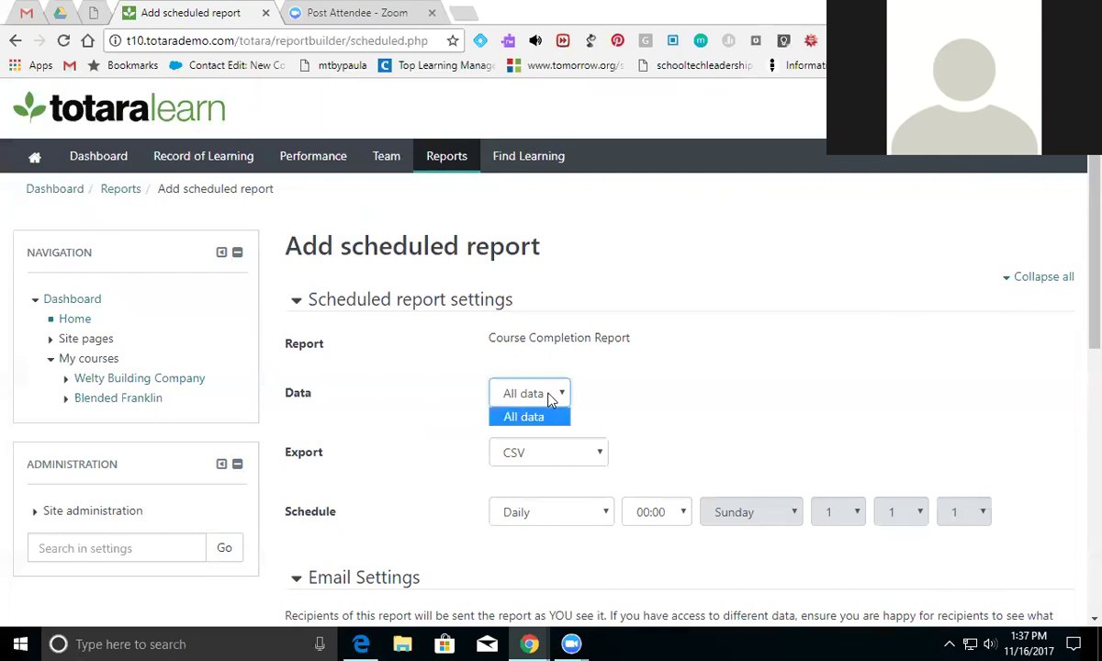
left_click(551, 395)
scroll(1078, 327, "down", 1)
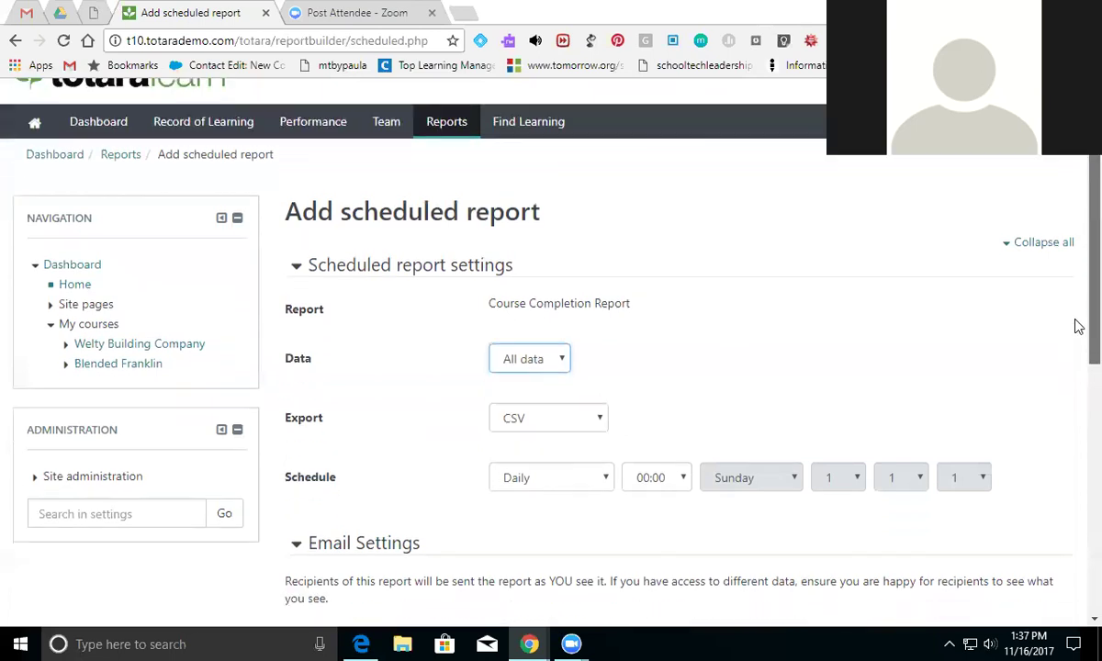
scroll(1077, 363, "down", 2)
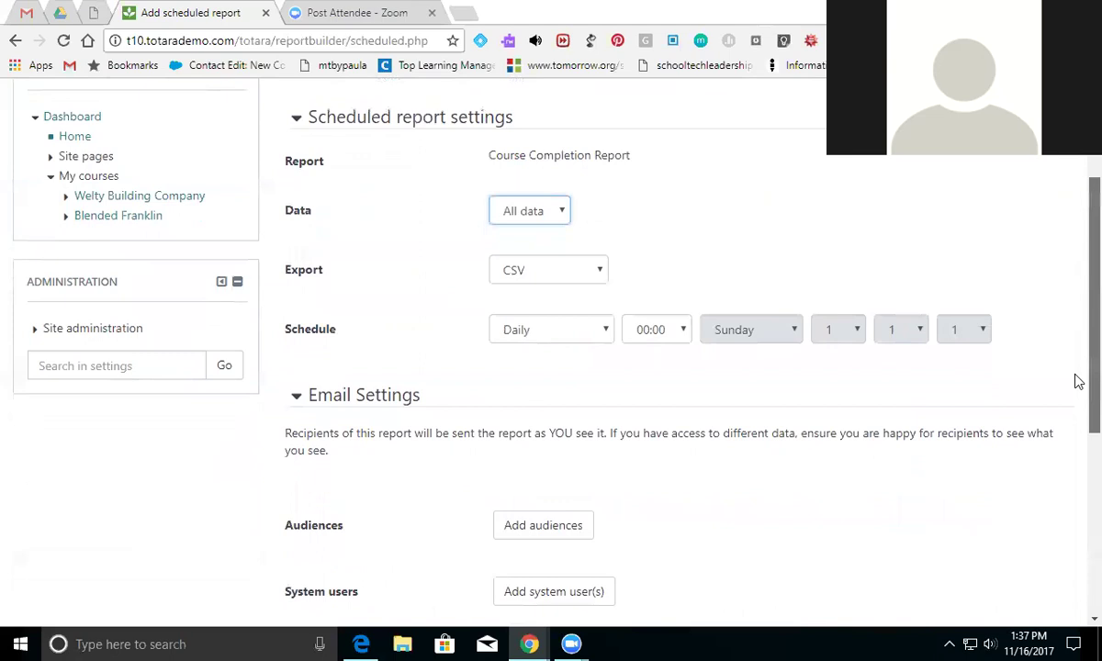
left_click(591, 276)
left_click(591, 275)
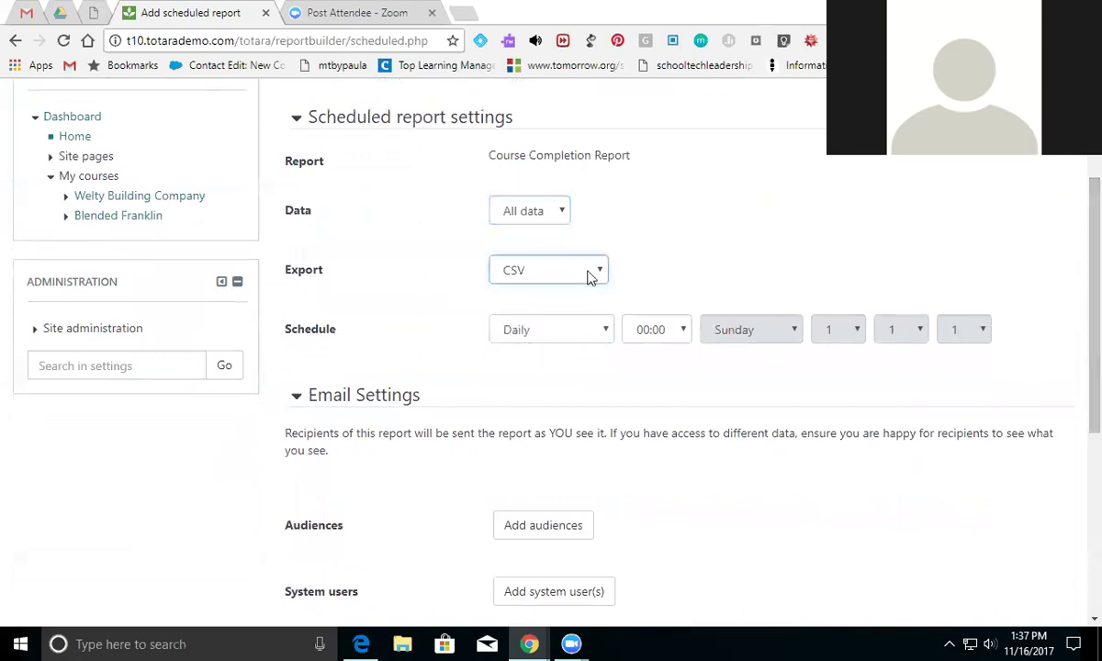
left_click(604, 339)
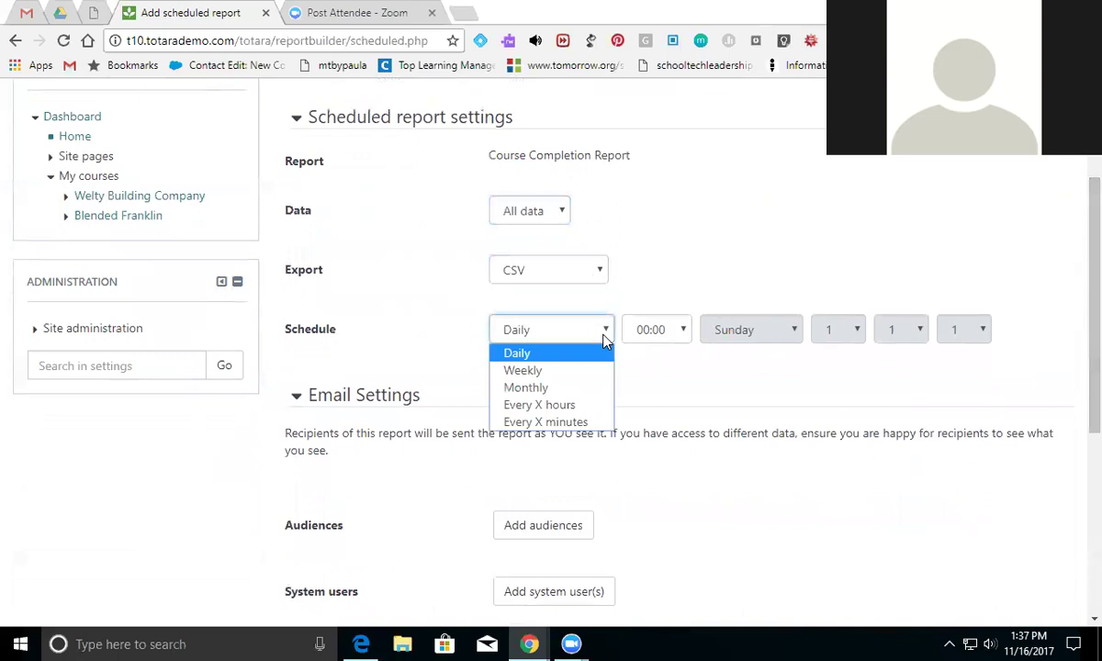
left_click(605, 339)
Add the sixth listed system user as an email recipient of the scheduled Course Completion Report and save the schedule.
scroll(1076, 312, "down", 3)
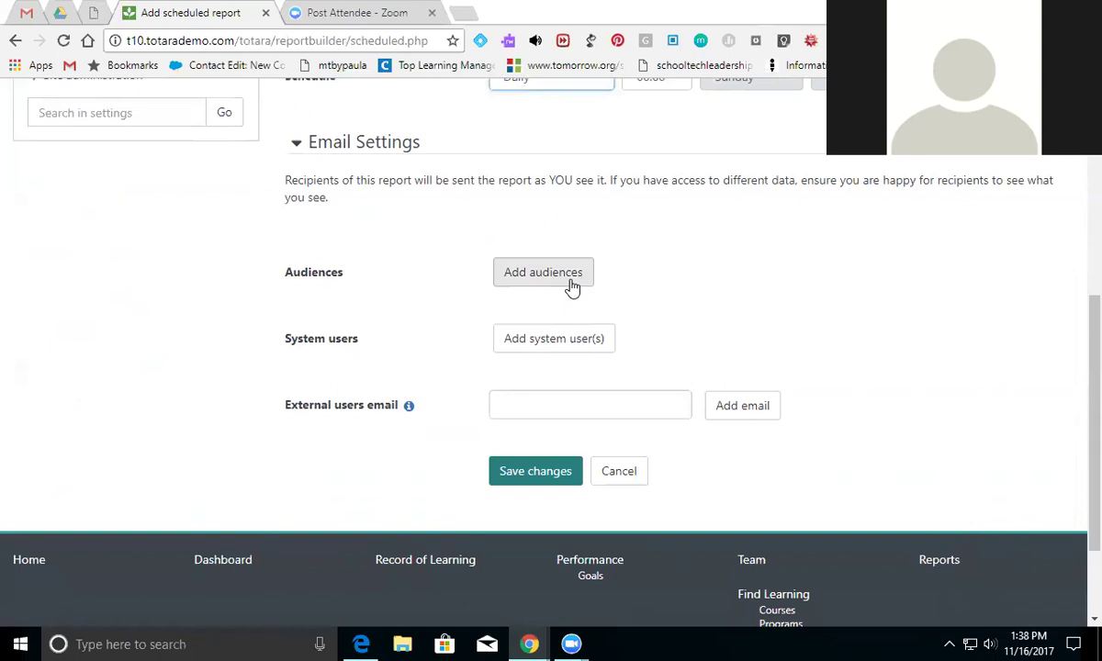
left_click(589, 342)
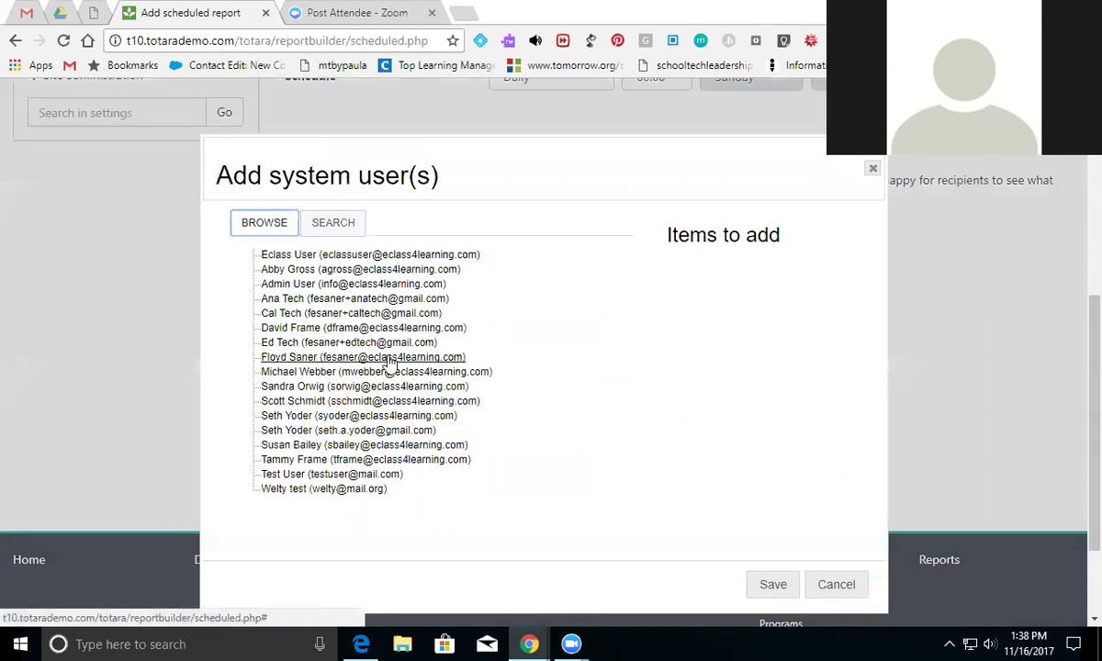
left_click(327, 329)
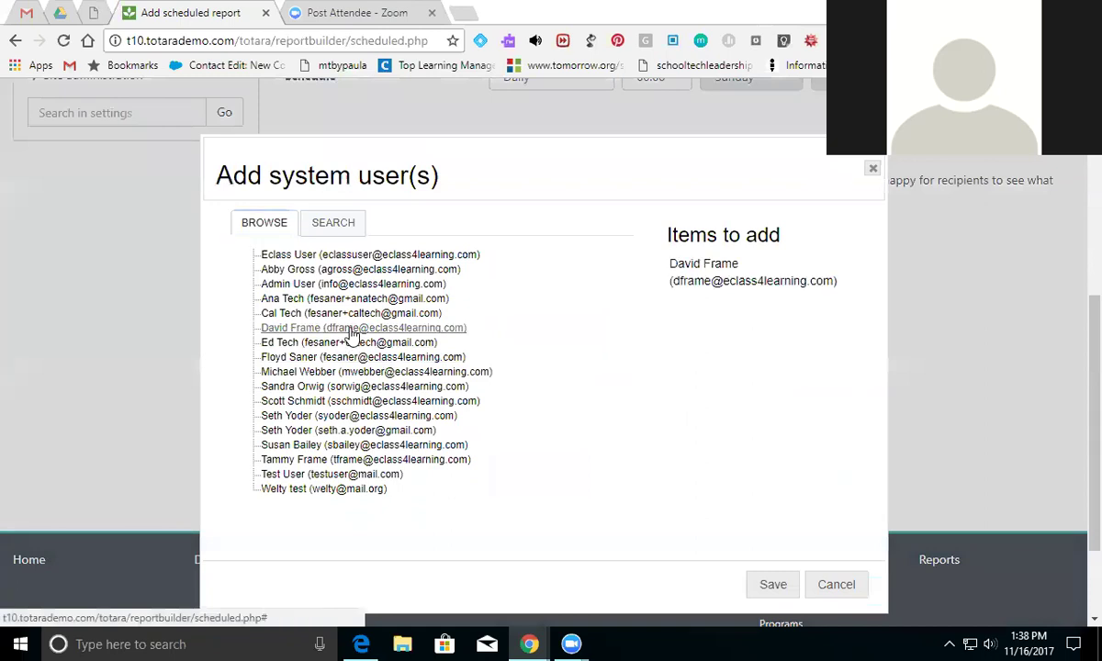
left_click(776, 586)
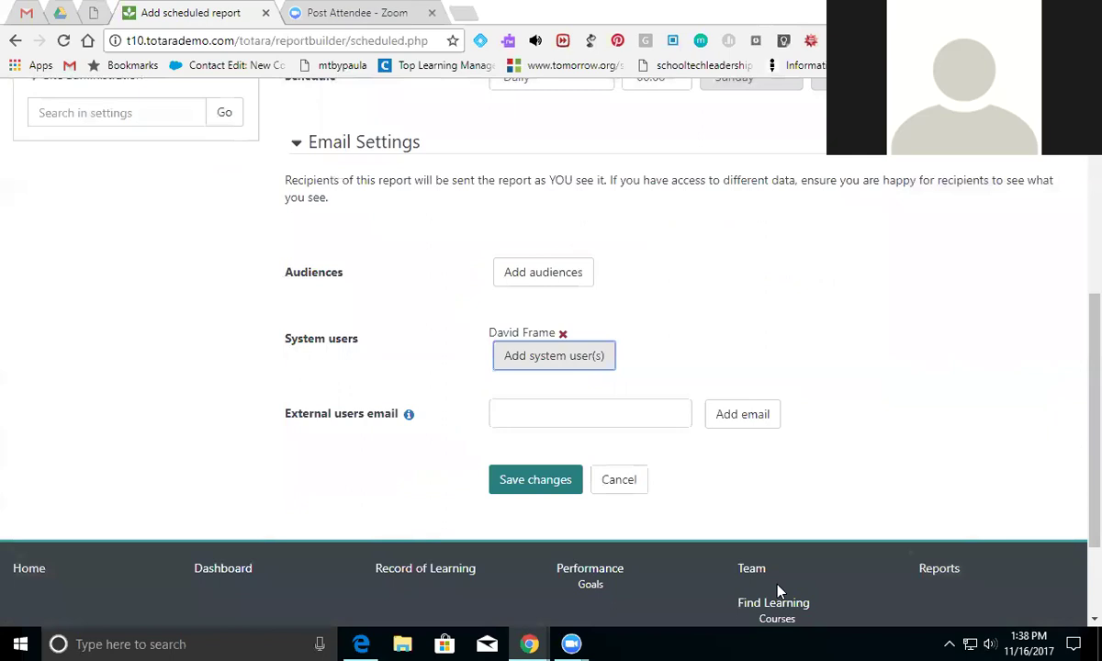
left_click(626, 416)
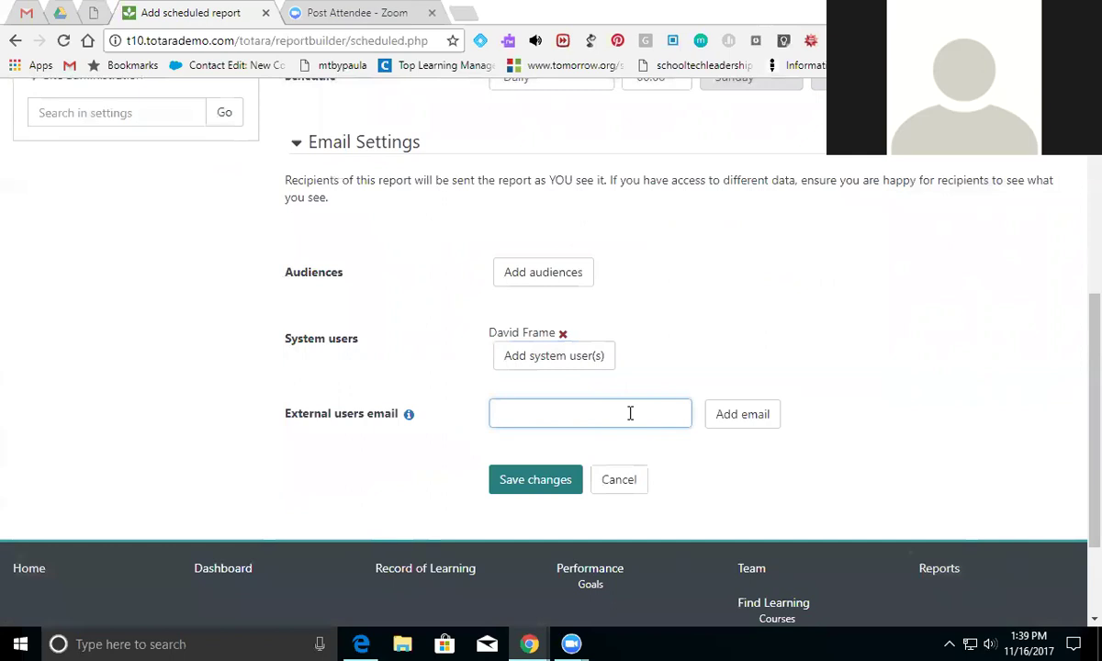
left_click(532, 488)
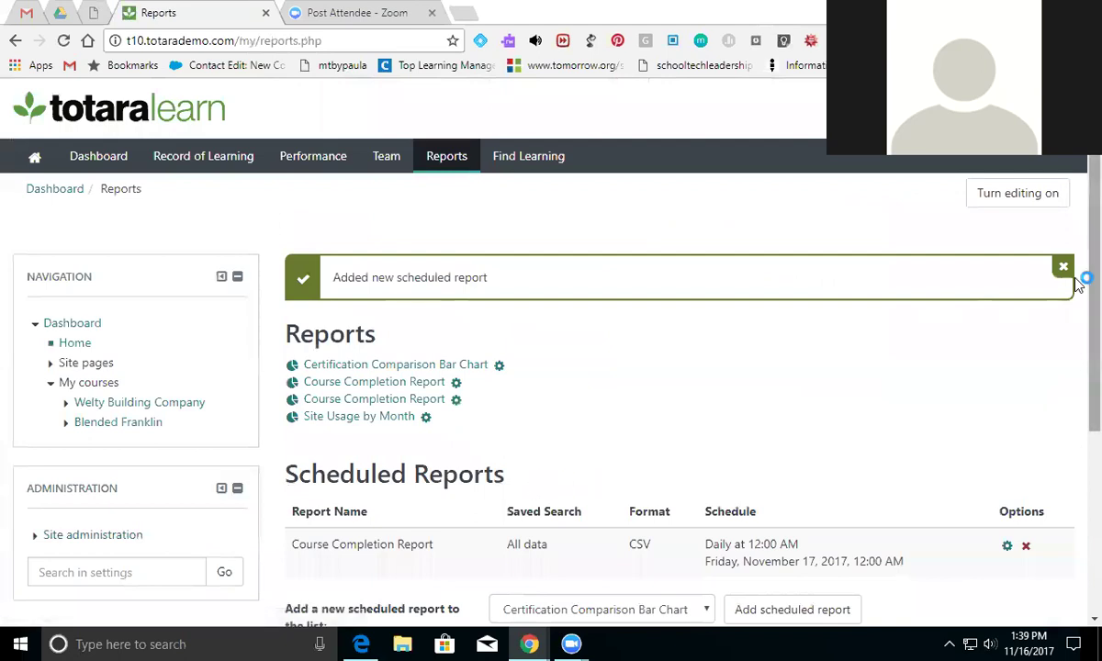
Open the second Course Completion Report in the reports list and look over its records filtered by course name "security".
scroll(1074, 340, "down", 2)
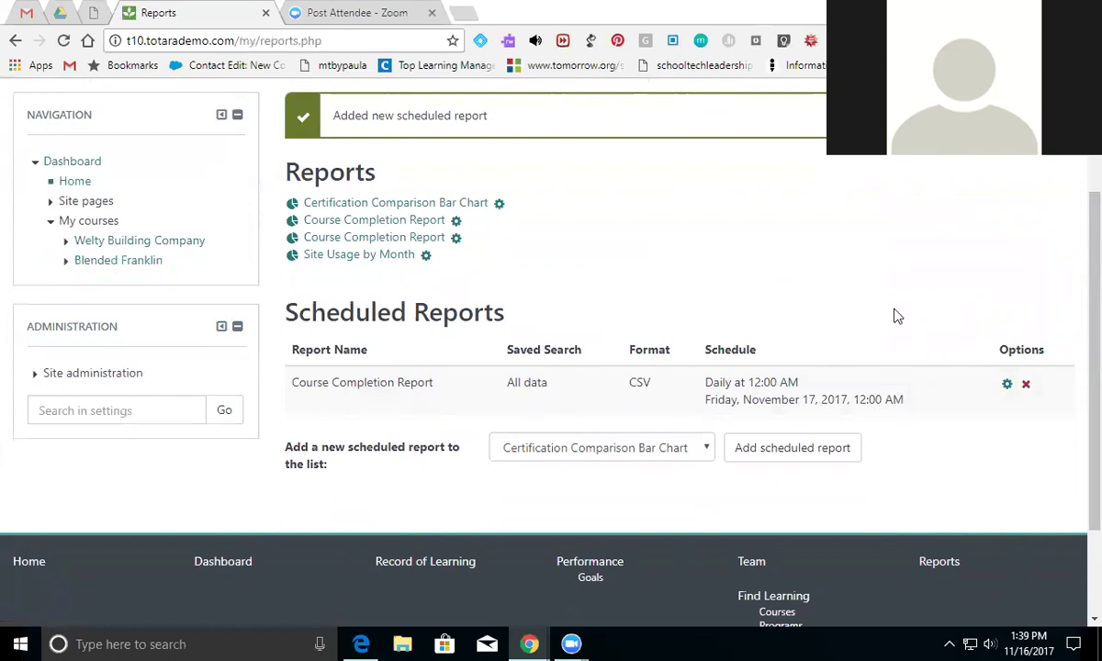
left_click(412, 224)
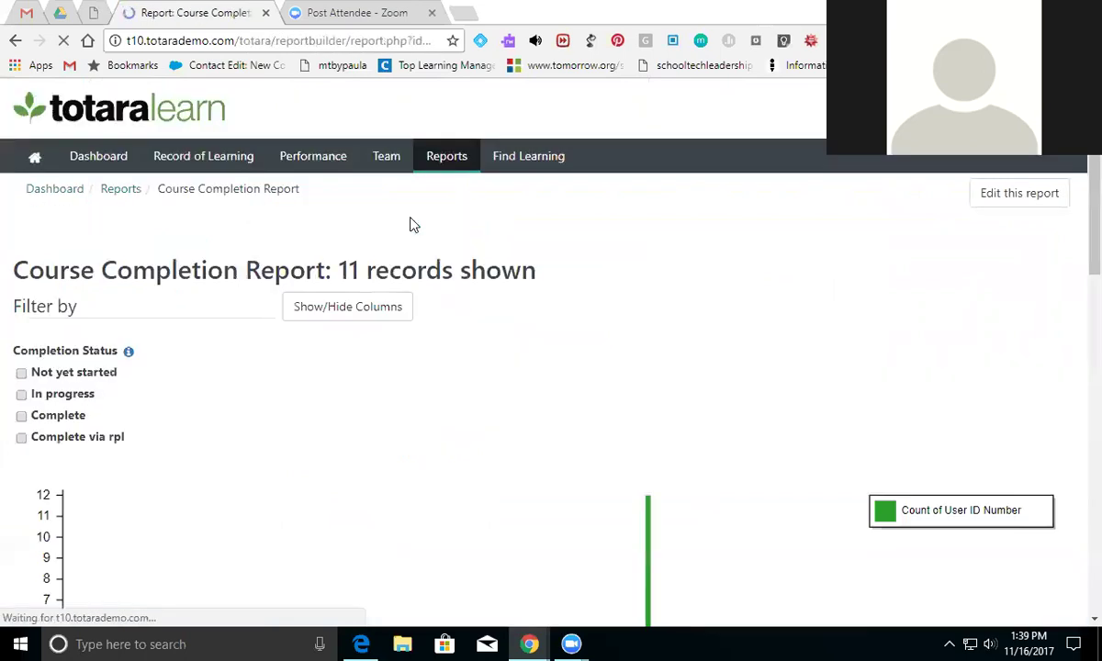
left_click(14, 42)
left_click(340, 240)
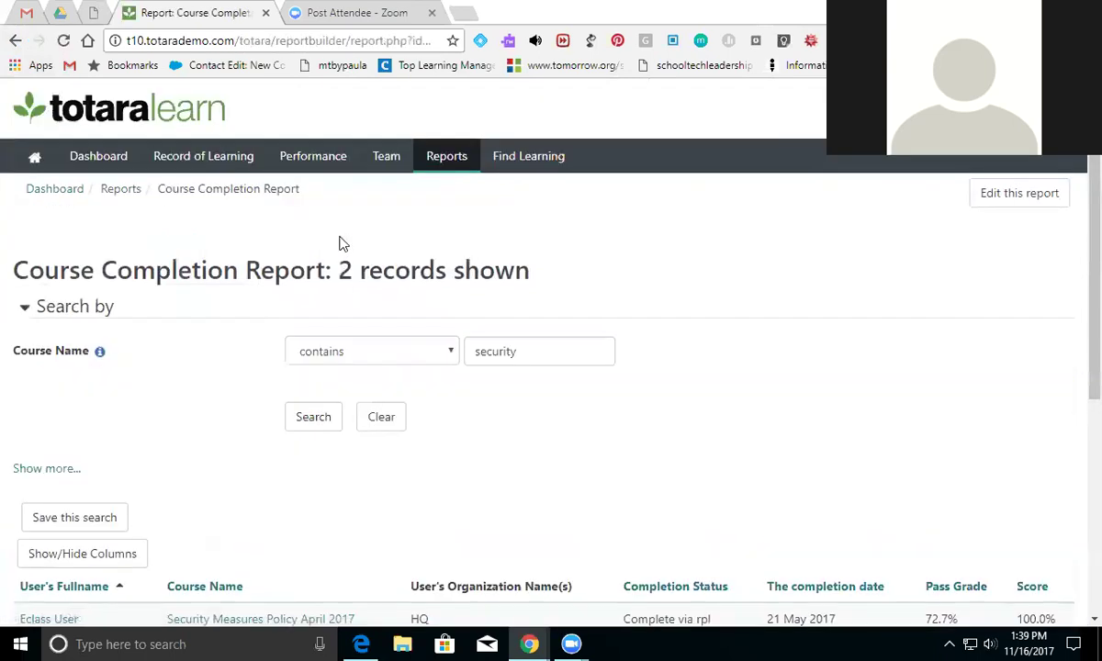
scroll(1076, 253, "down", 3)
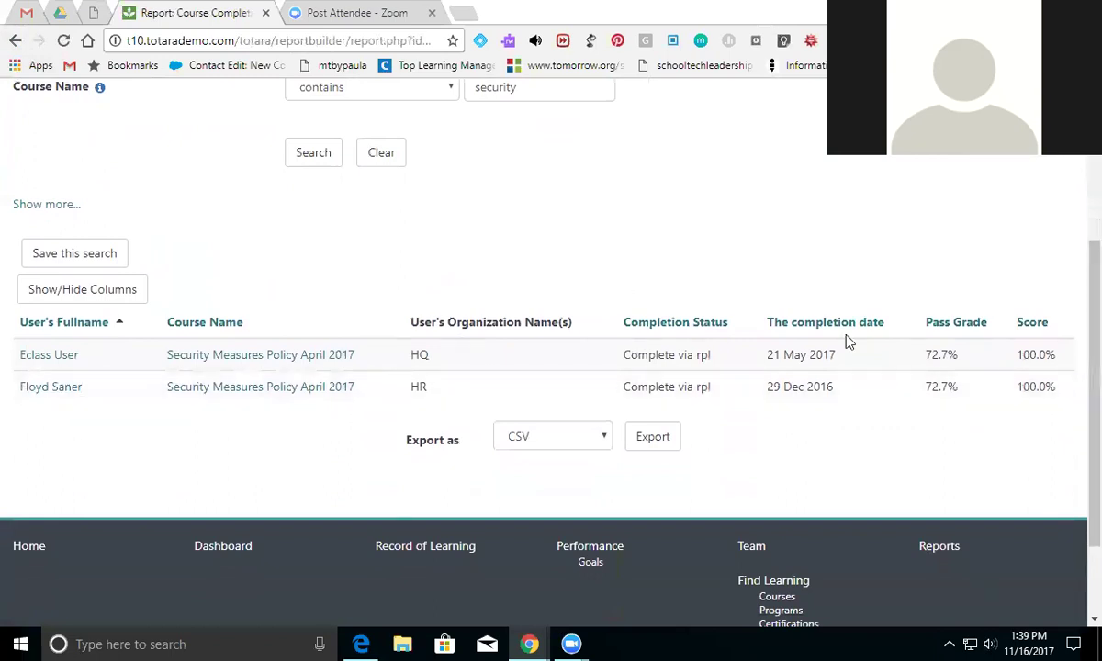
scroll(1076, 349, "up", 1)
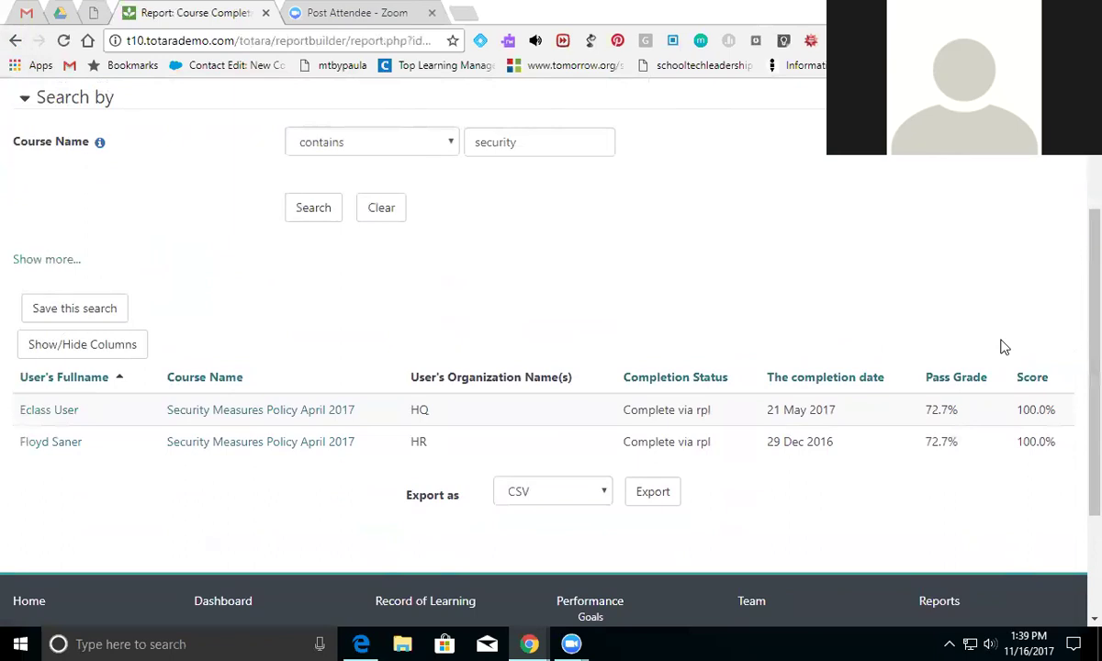
Save the current report search under the name "Security Completion Report".
left_click(120, 313)
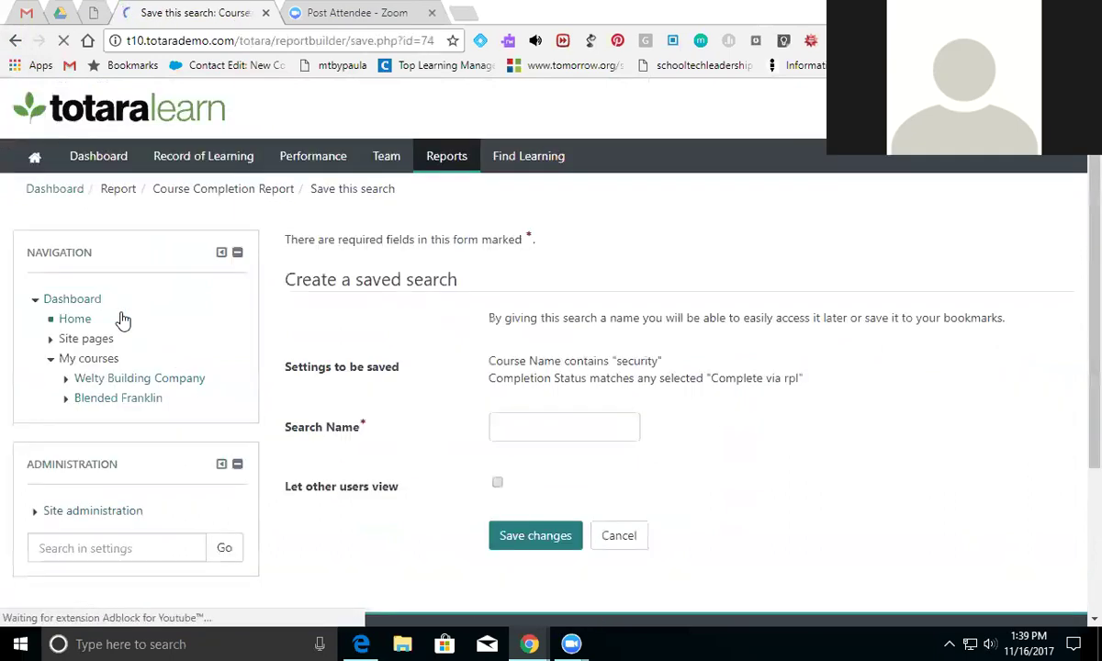
left_click(568, 422)
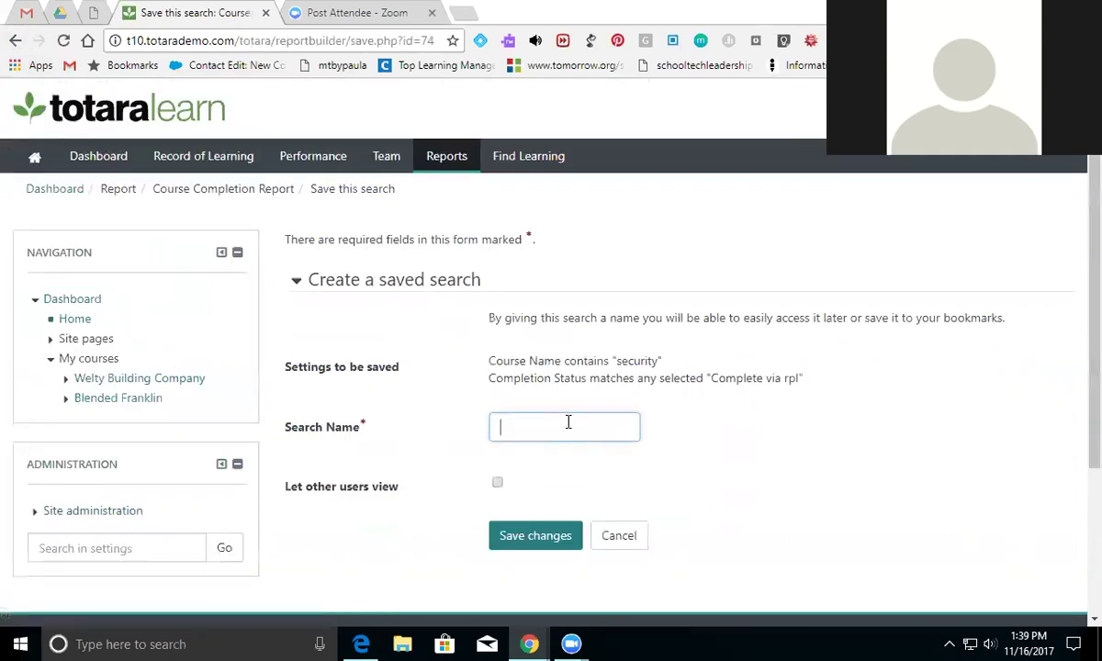
type("Secu")
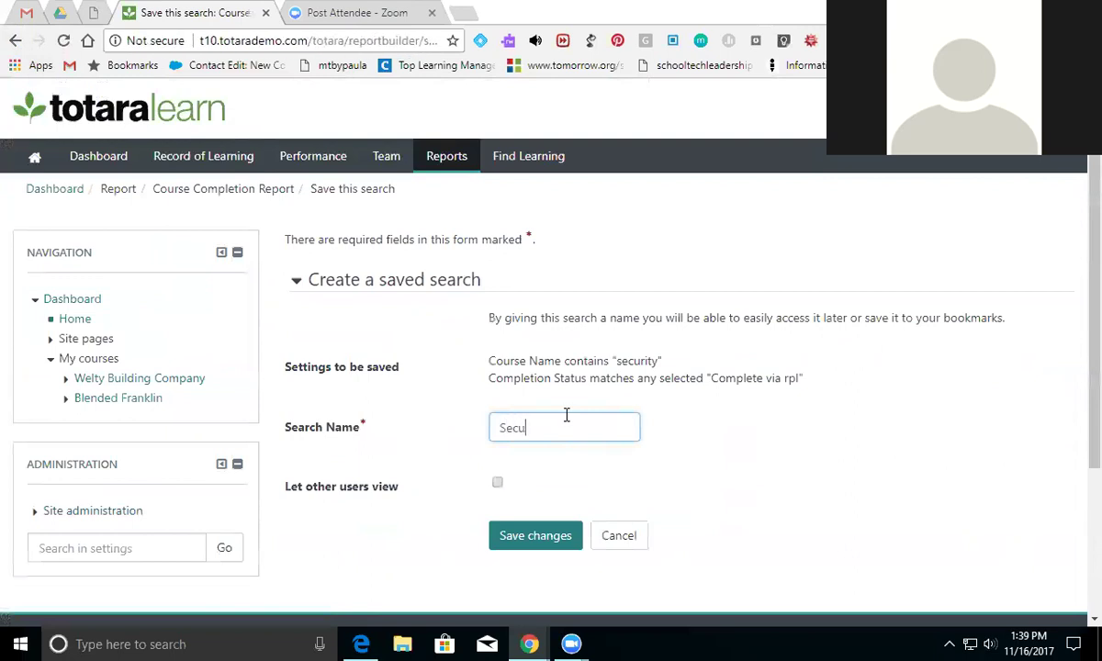
type("rity Completion Report")
left_click(563, 537)
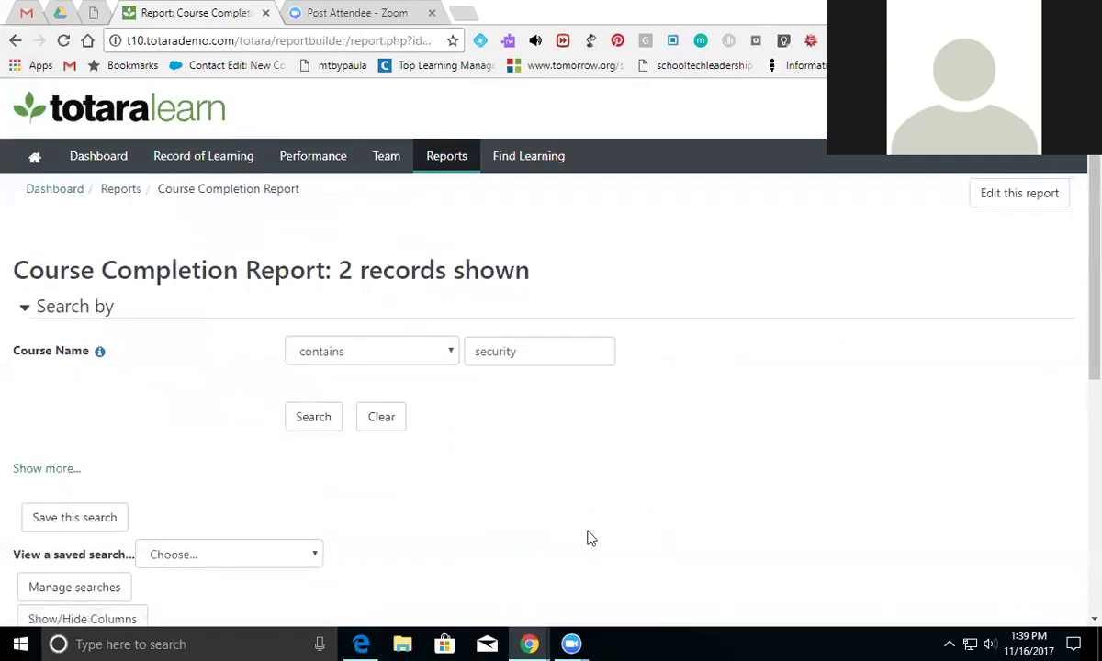
Apply the saved search "Security Completion Report" to the report and return to the reports list.
scroll(1075, 351, "down", 3)
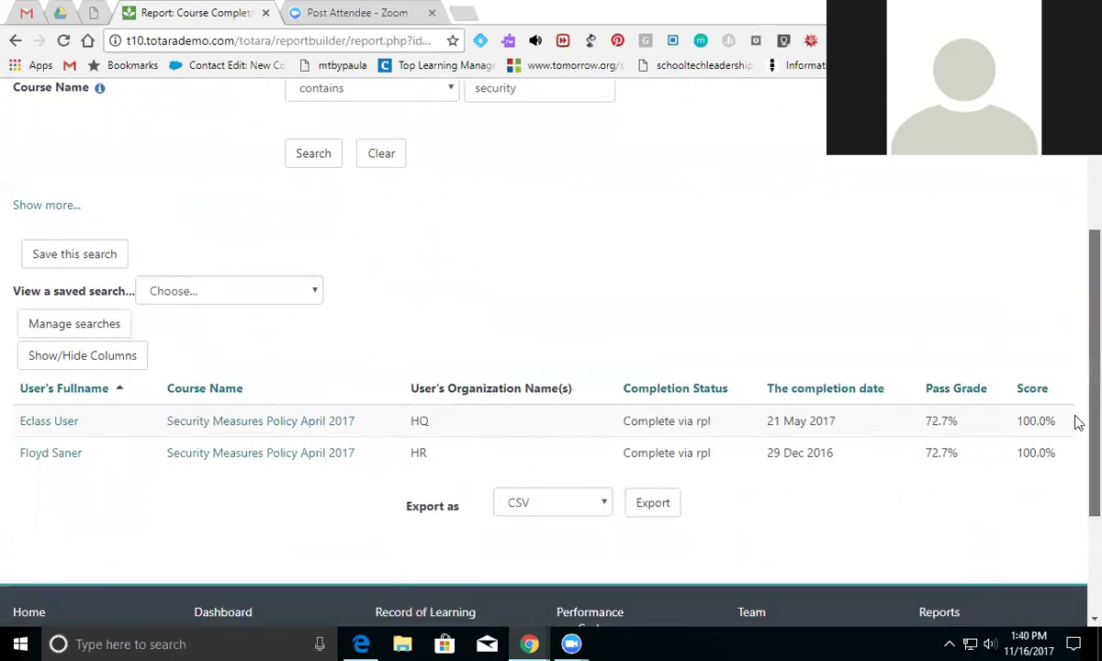
left_click(266, 293)
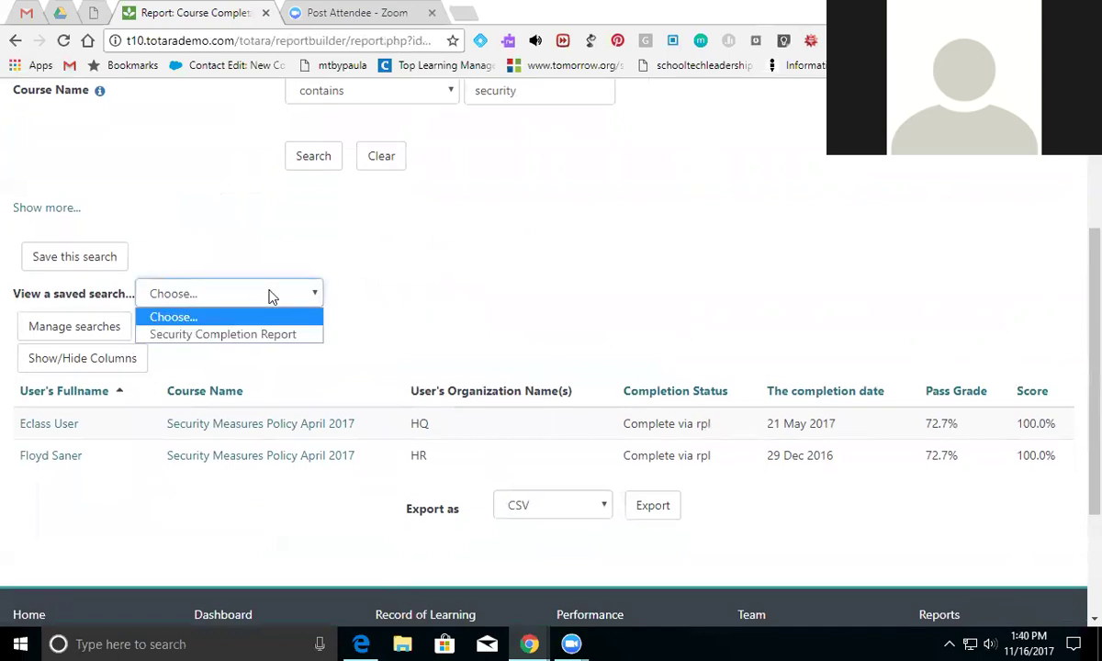
left_click(275, 336)
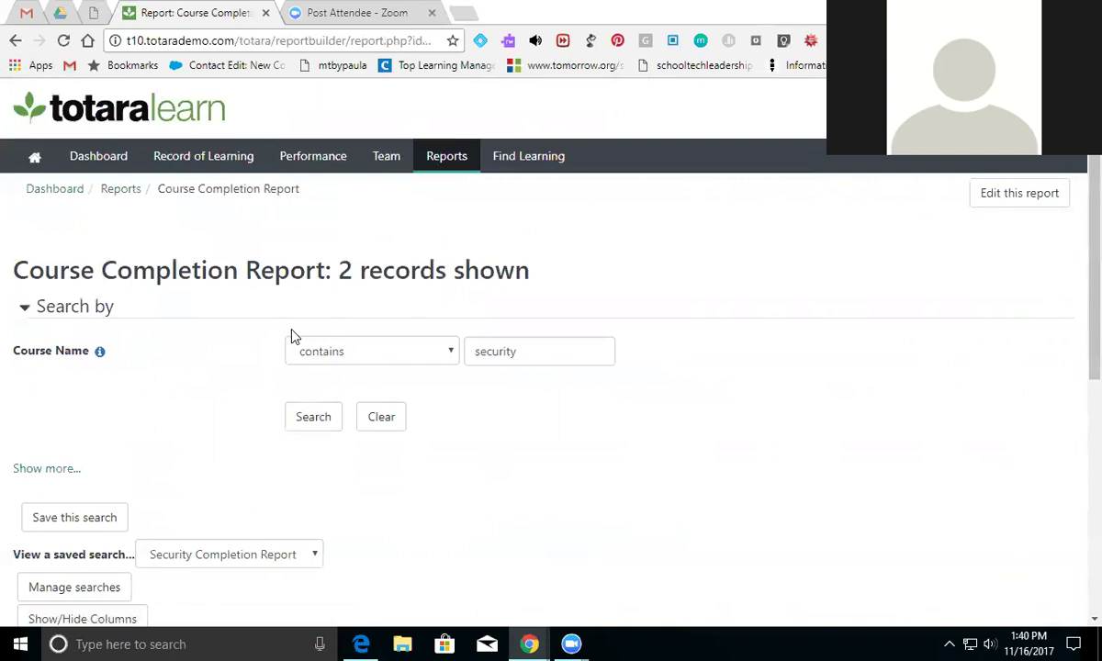
left_click(440, 161)
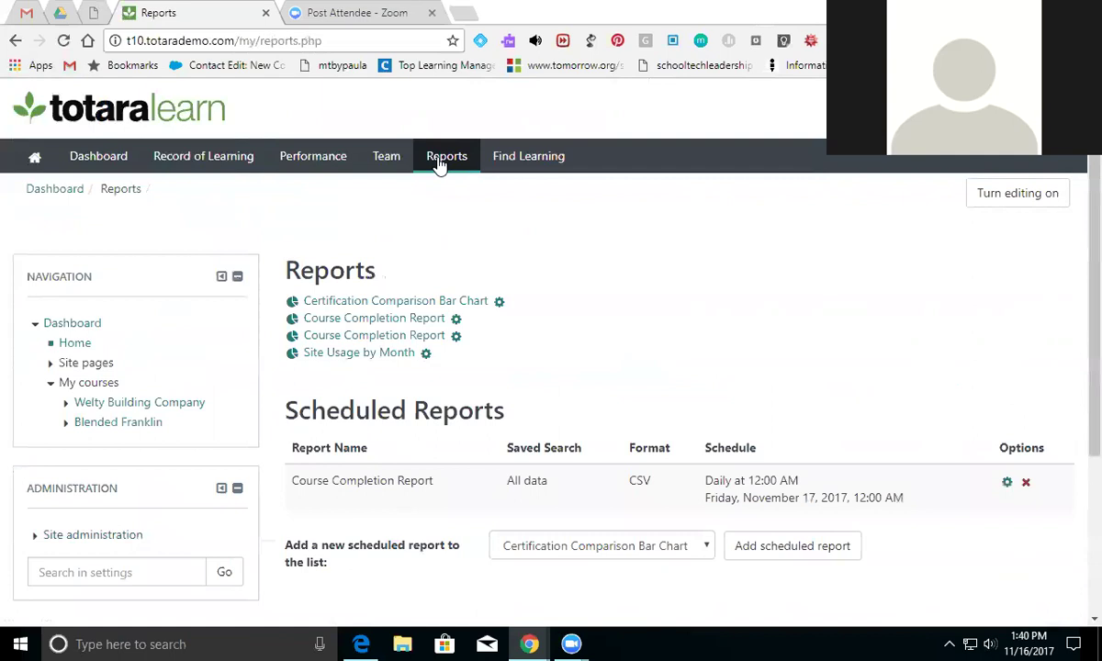
left_click(782, 555)
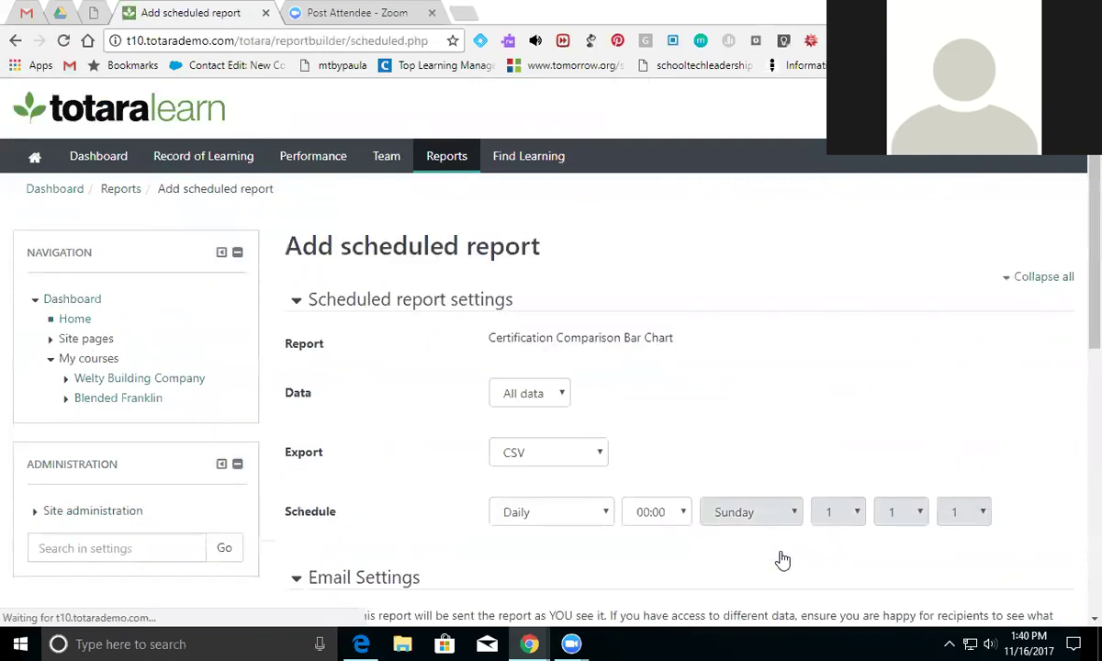
left_click(561, 396)
left_click(562, 401)
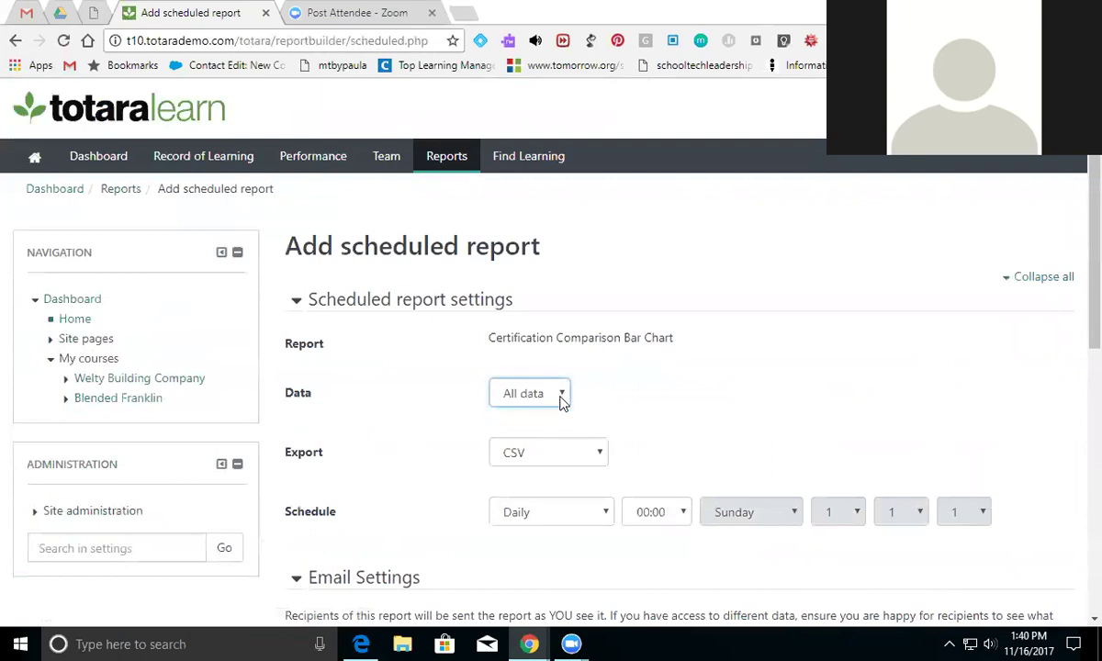
left_click(14, 41)
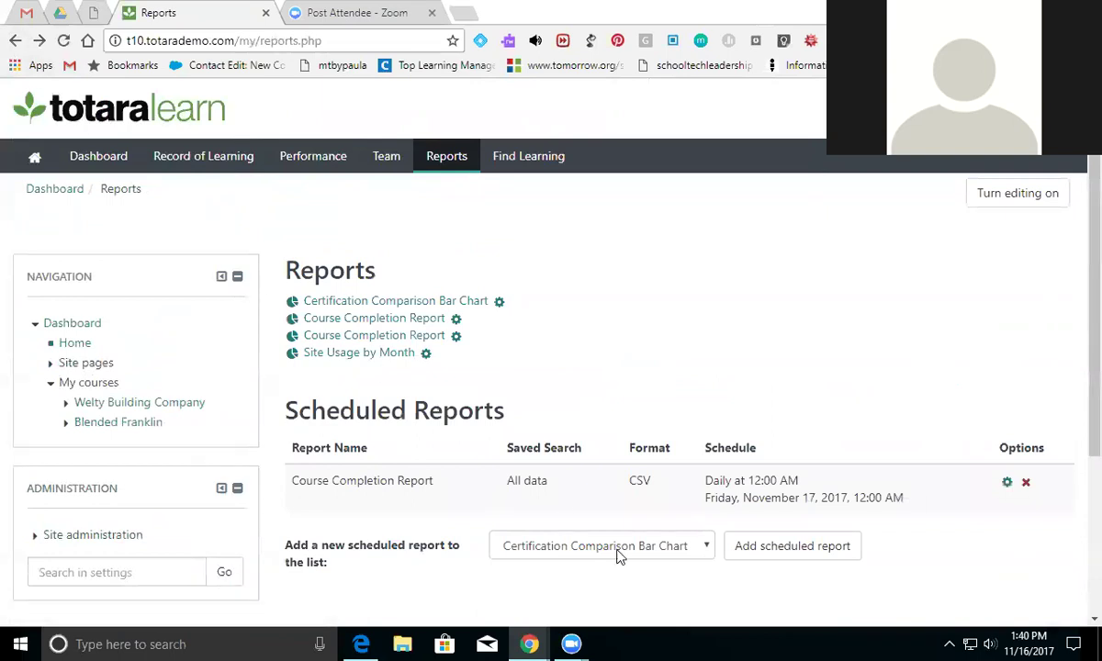
Start a scheduled report based on the second Course Completion Report, set its data to "Security Completion Report" and look over the remaining settings.
left_click(685, 548)
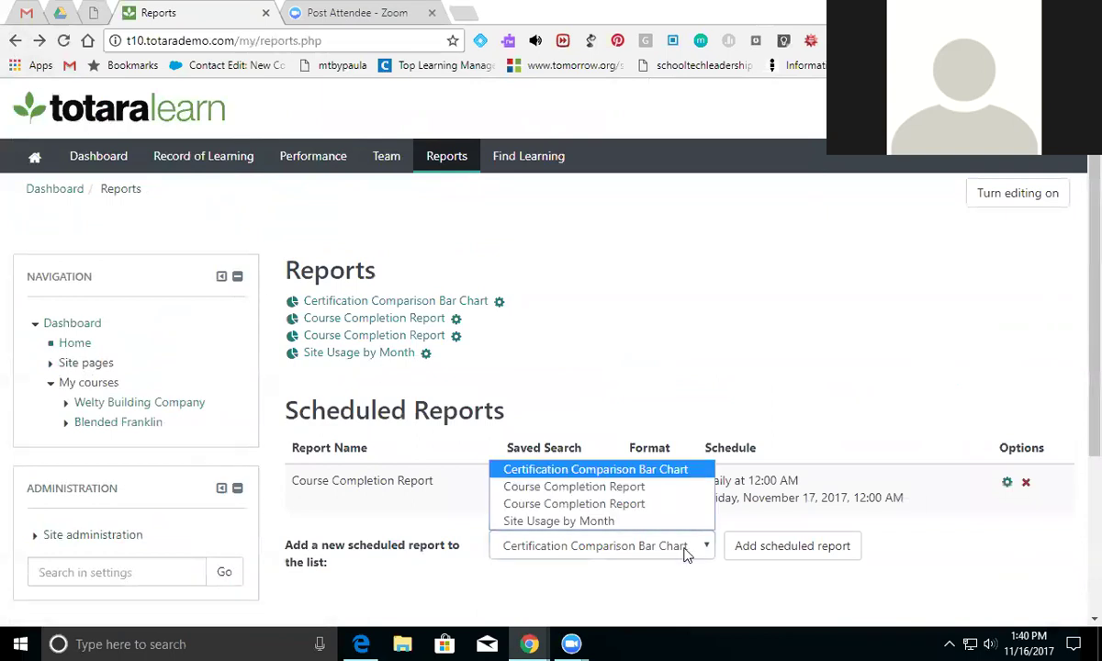
left_click(644, 507)
left_click(772, 550)
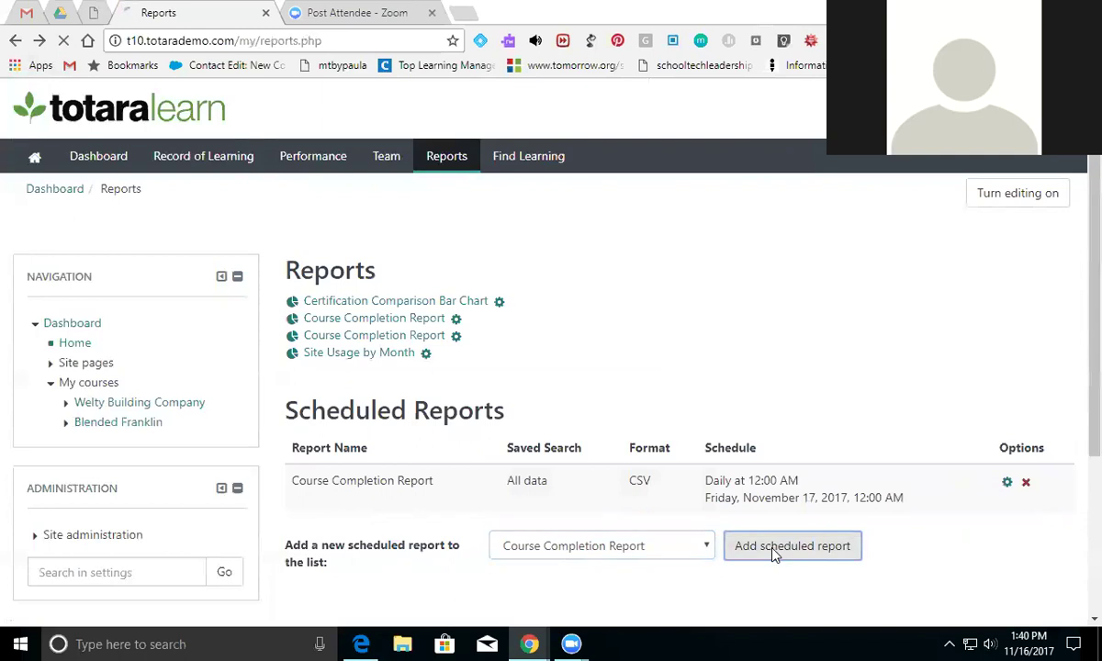
left_click(591, 397)
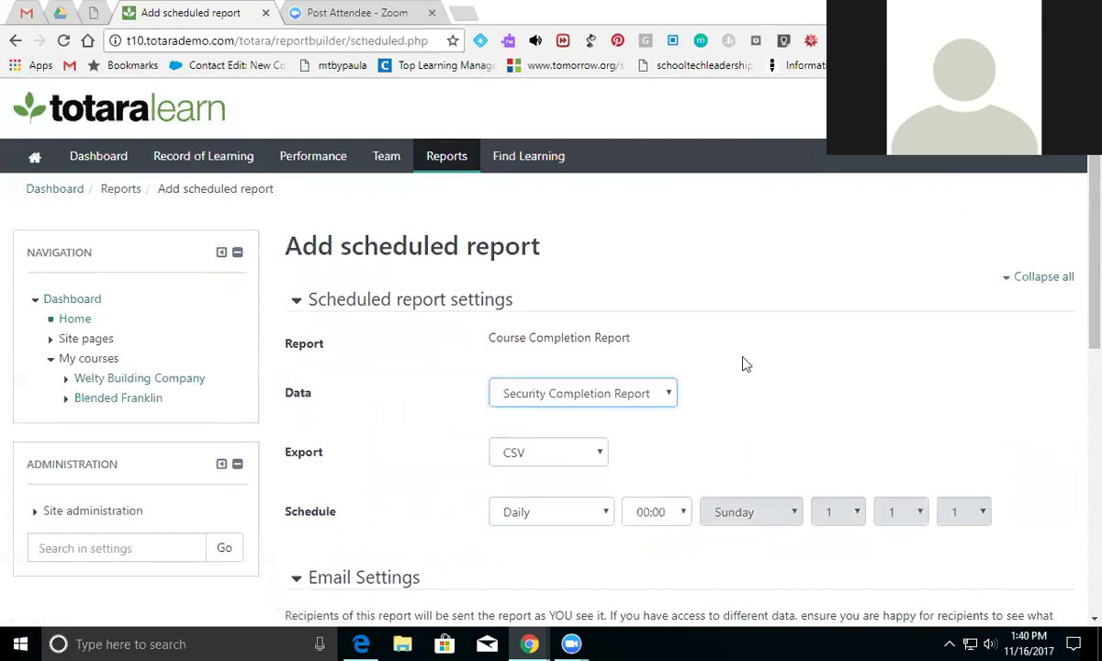
scroll(1076, 283, "down", 4)
scroll(543, 334, "down", 1)
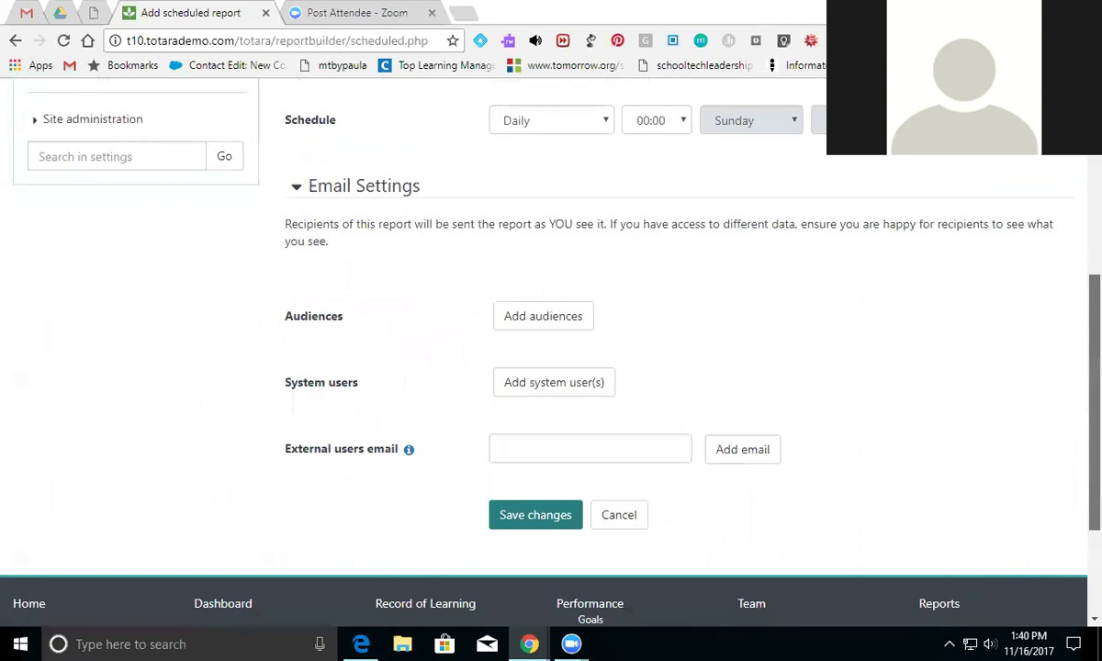
scroll(1054, 312, "up", 5)
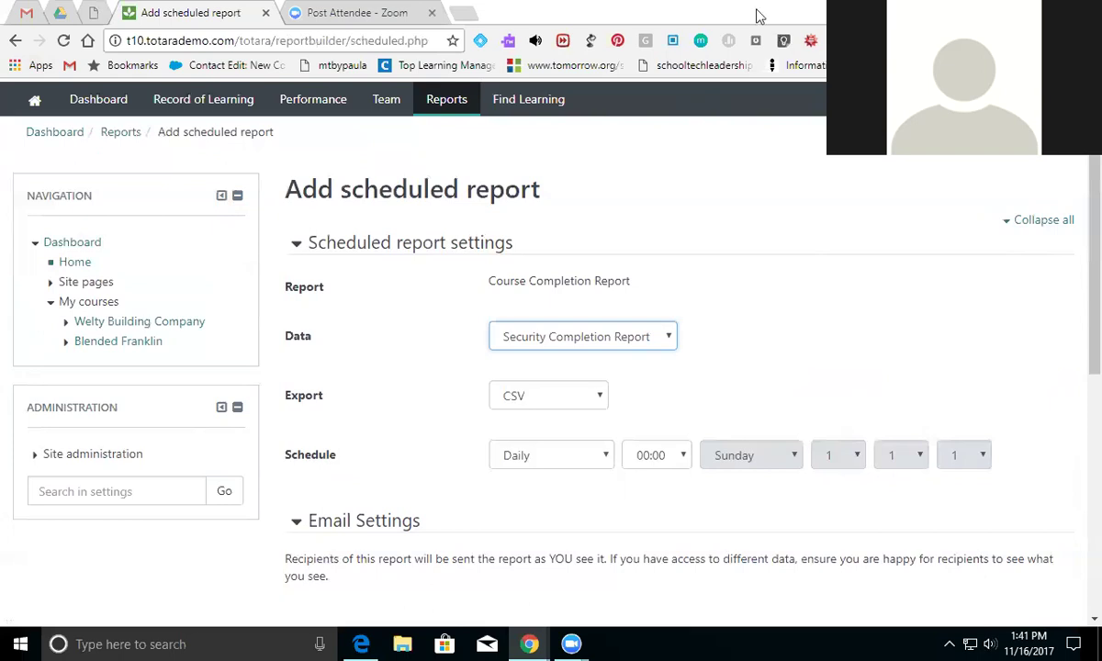
scroll(1075, 184, "up", 1)
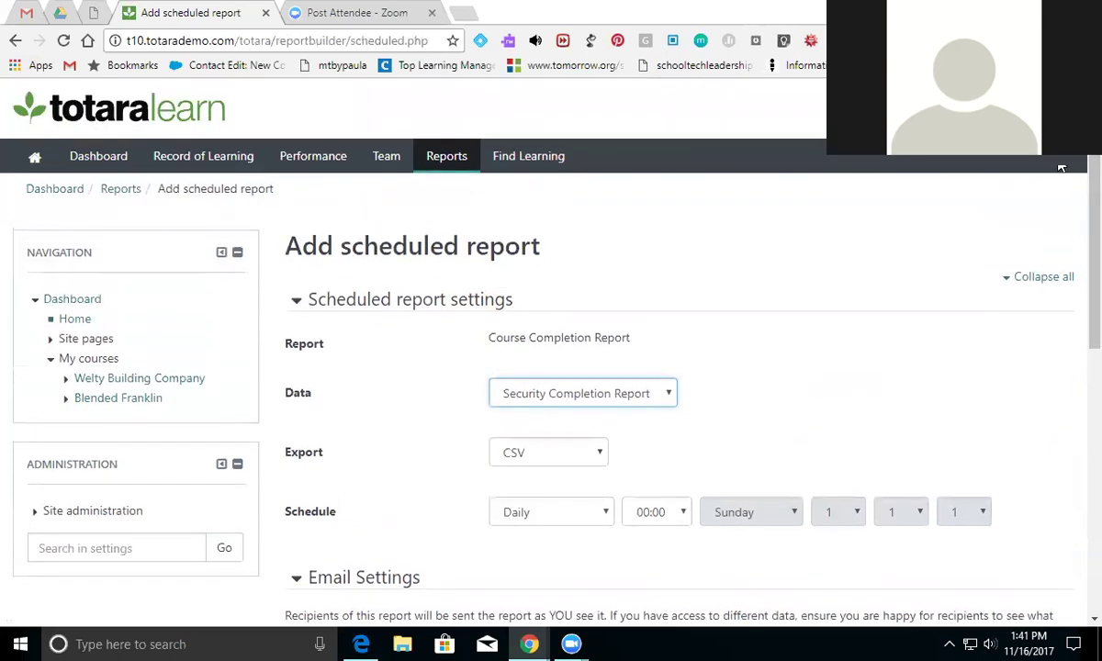
Open the content settings of the second Course Completion Report and select showing records matching any of the checked criteria.
left_click(448, 161)
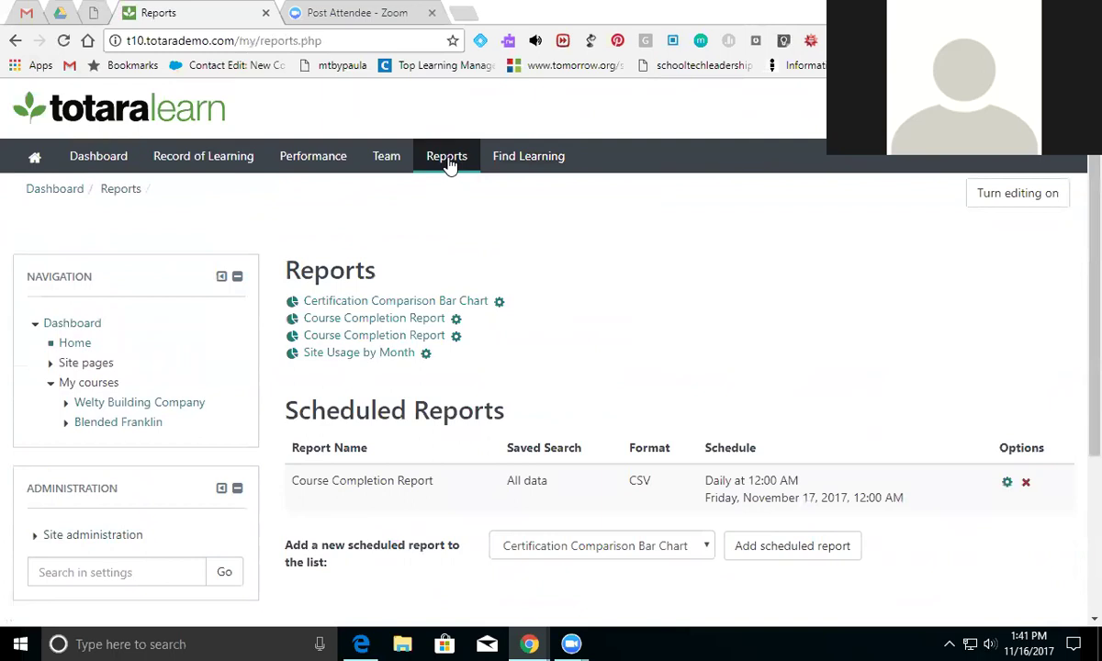
left_click(458, 340)
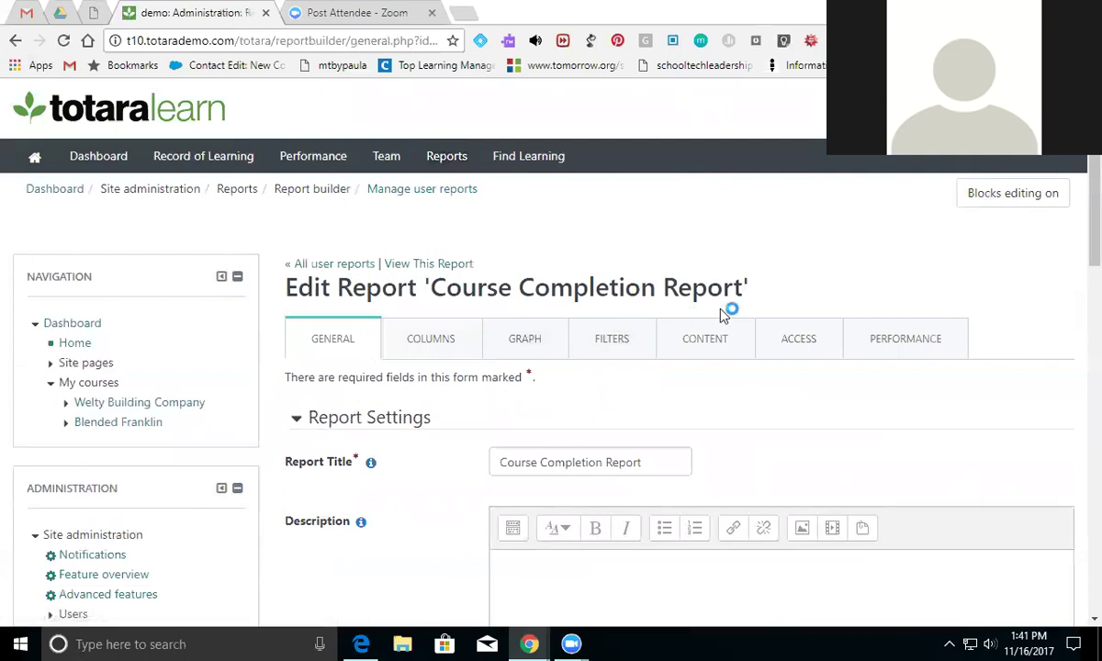
scroll(1079, 217, "down", 1)
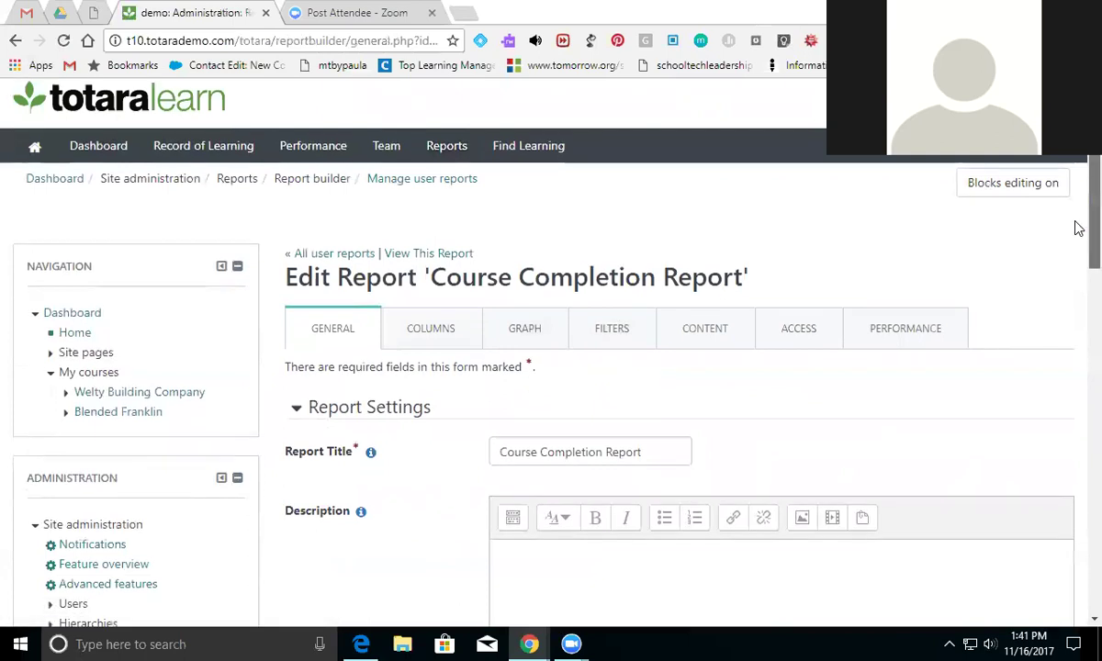
left_click(707, 257)
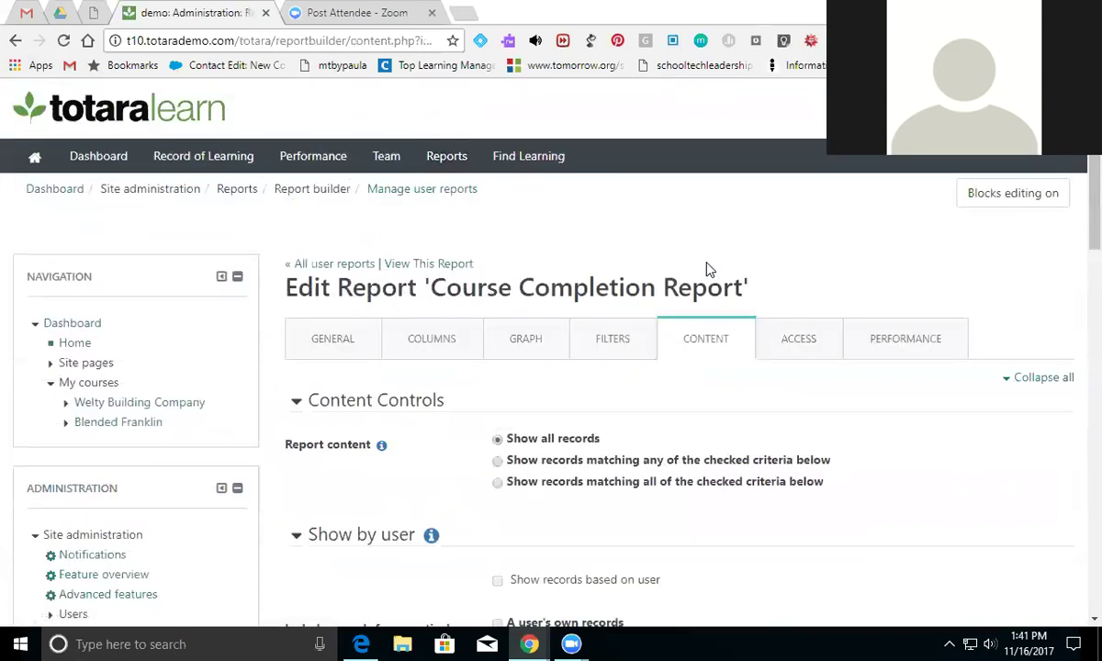
scroll(1077, 221, "down", 3)
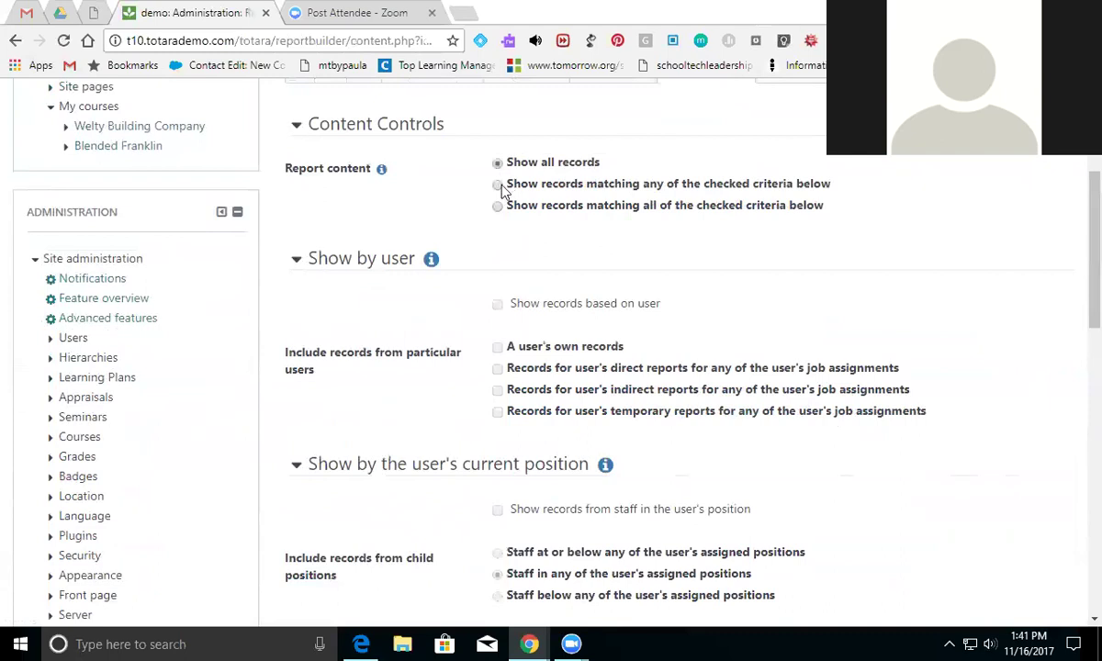
left_click(497, 186)
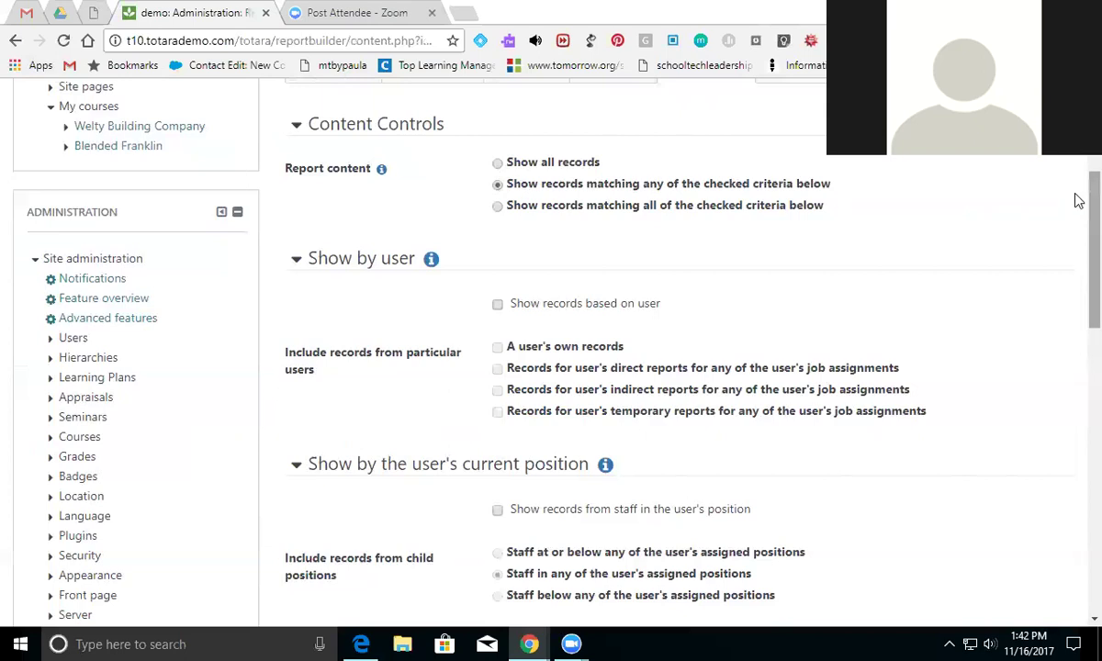
scroll(1078, 201, "down", 1)
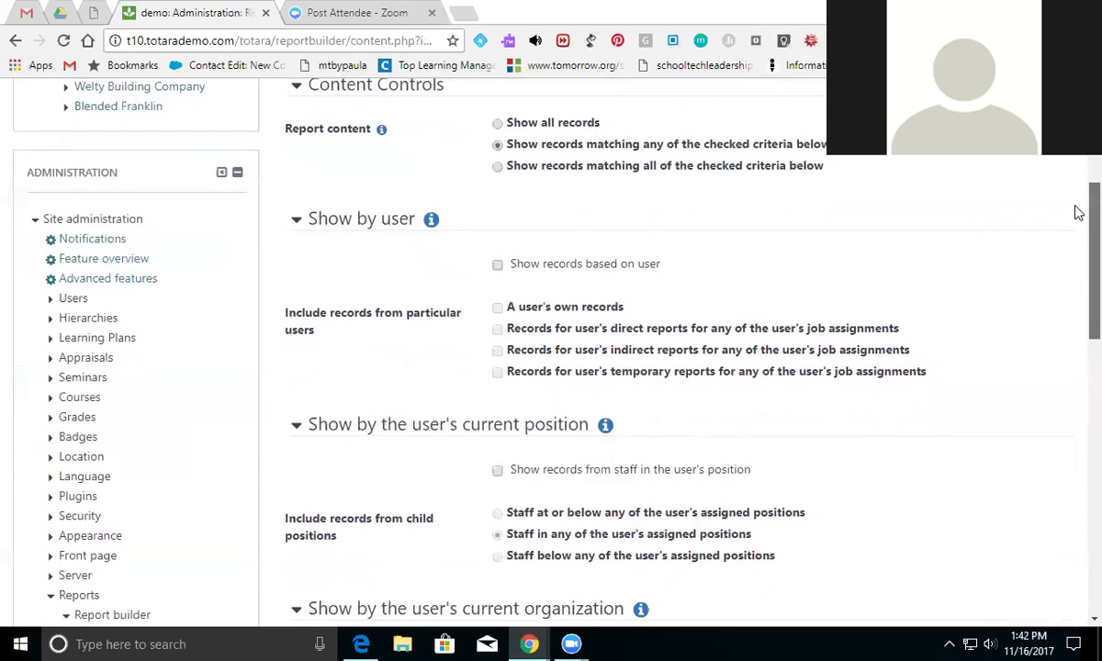
Enable showing records based on user, include records for the user's direct reports in any job assignment, and save the content settings.
left_click(498, 265)
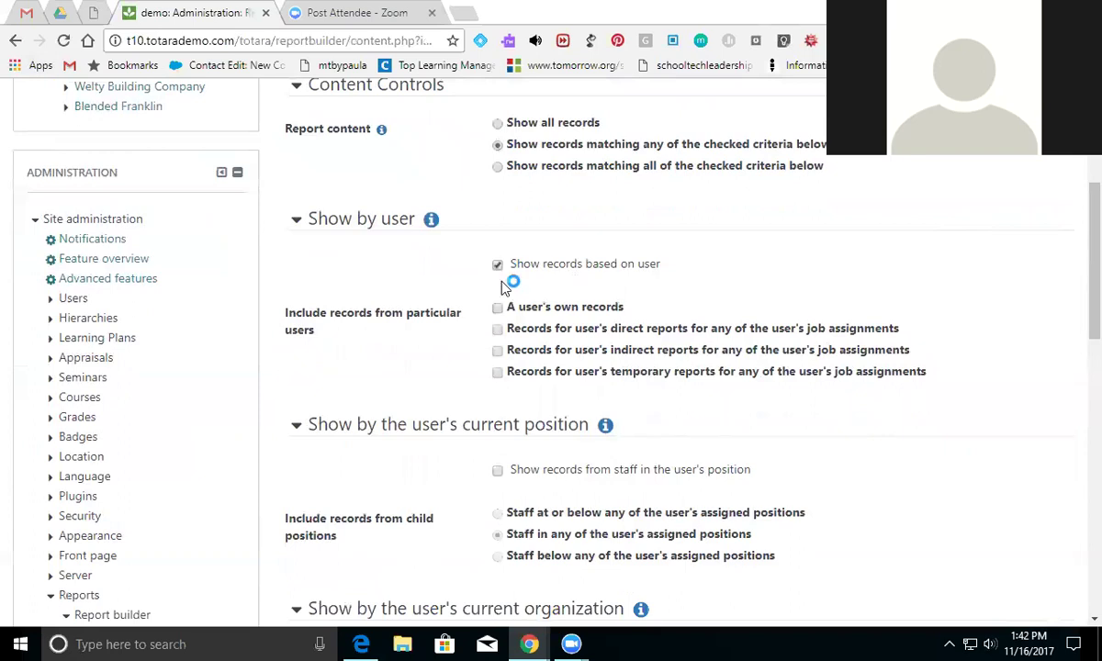
left_click(497, 329)
scroll(1078, 355, "down", 1)
scroll(1079, 355, "down", 8)
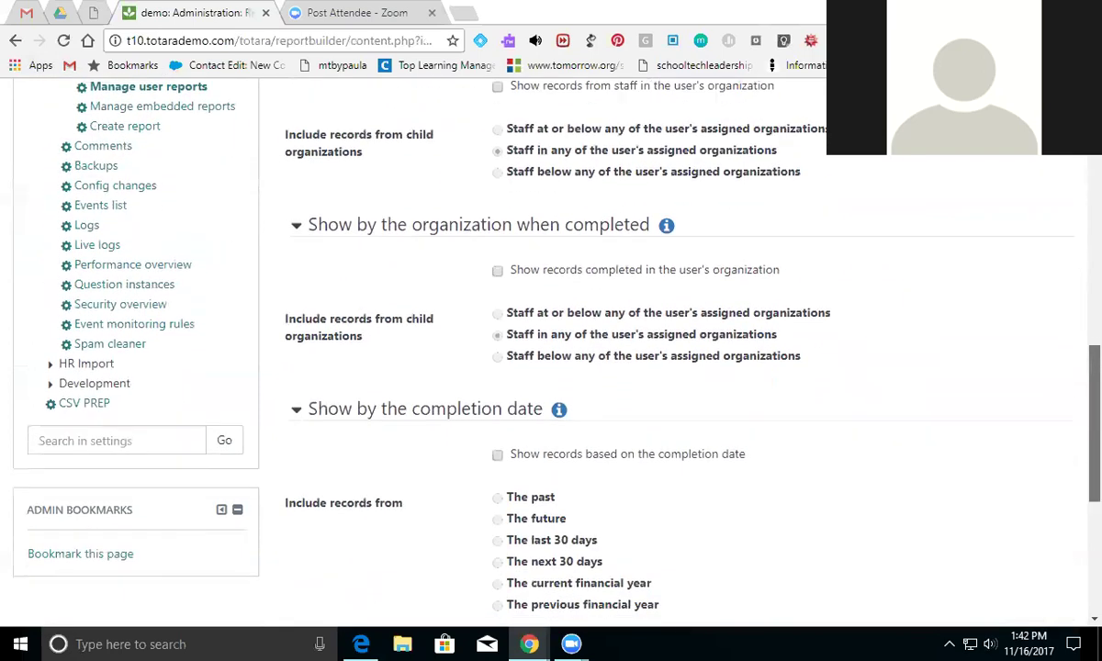
left_click(531, 522)
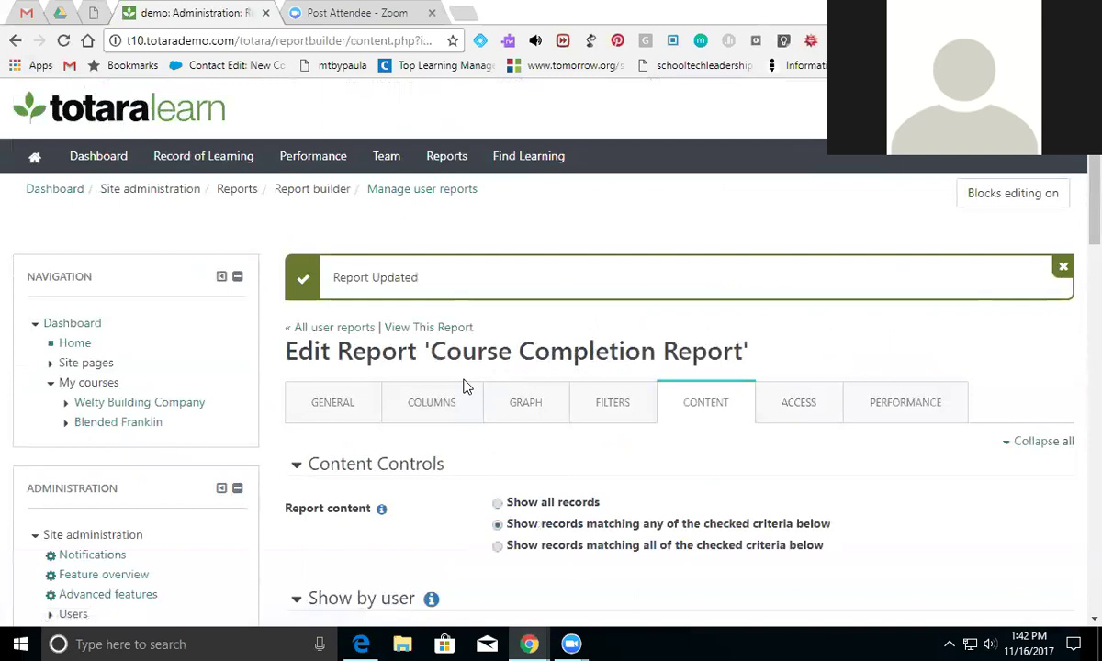
Review the saved content controls and user-based criteria of the Course Completion Report, and view the report.
scroll(1079, 204, "down", 4)
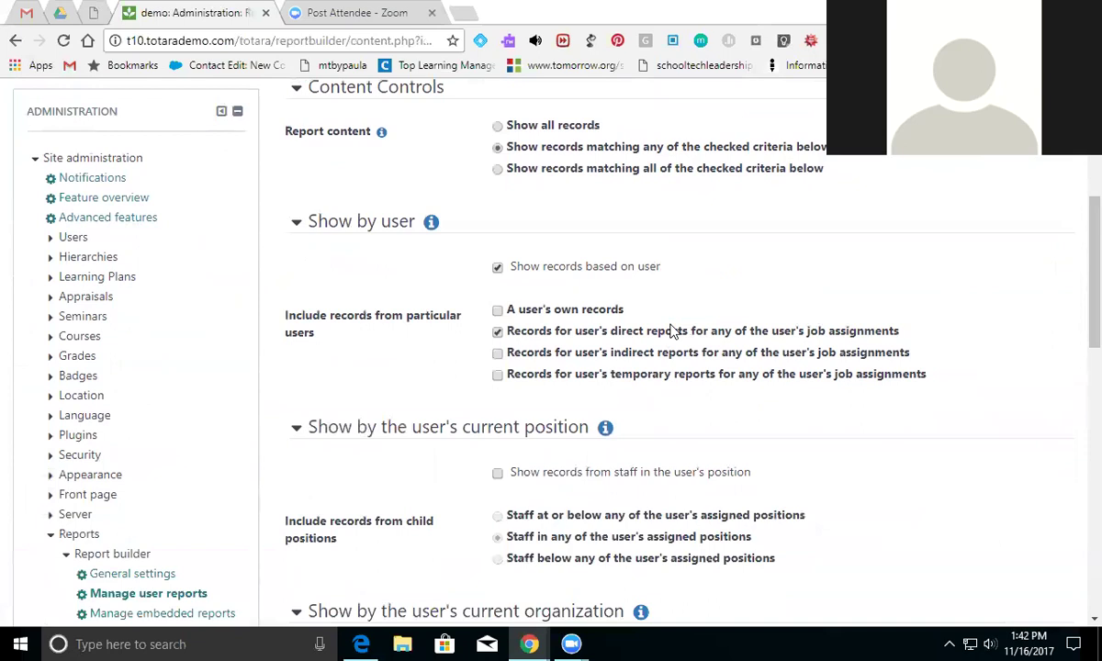
scroll(1076, 258, "up", 4)
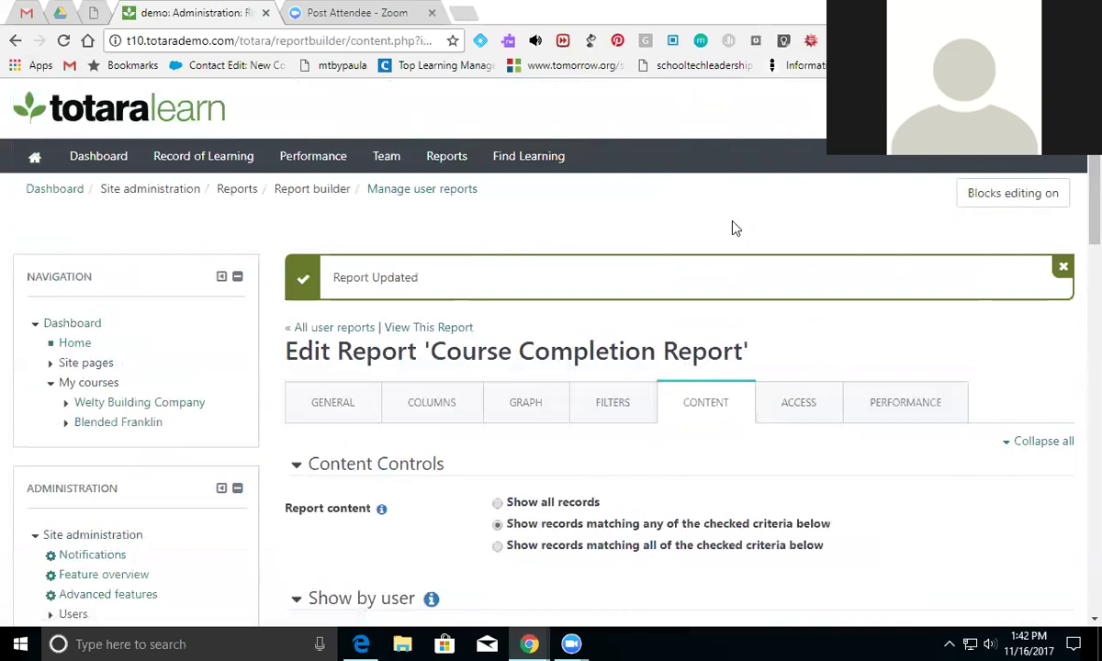
scroll(1076, 233, "down", 4)
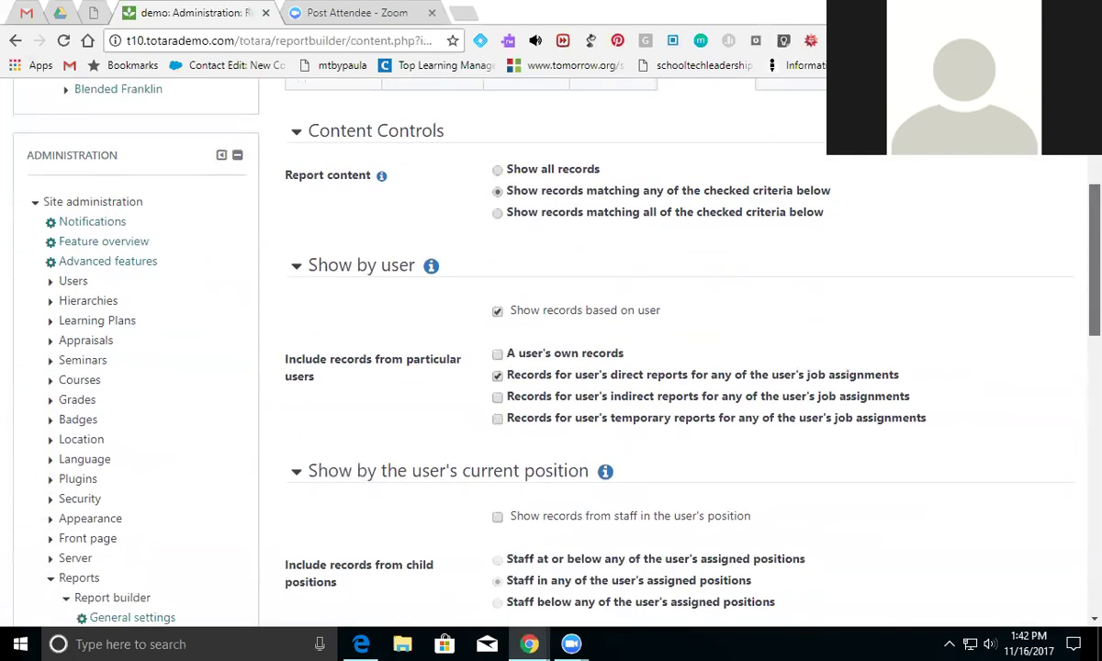
scroll(1076, 283, "up", 1)
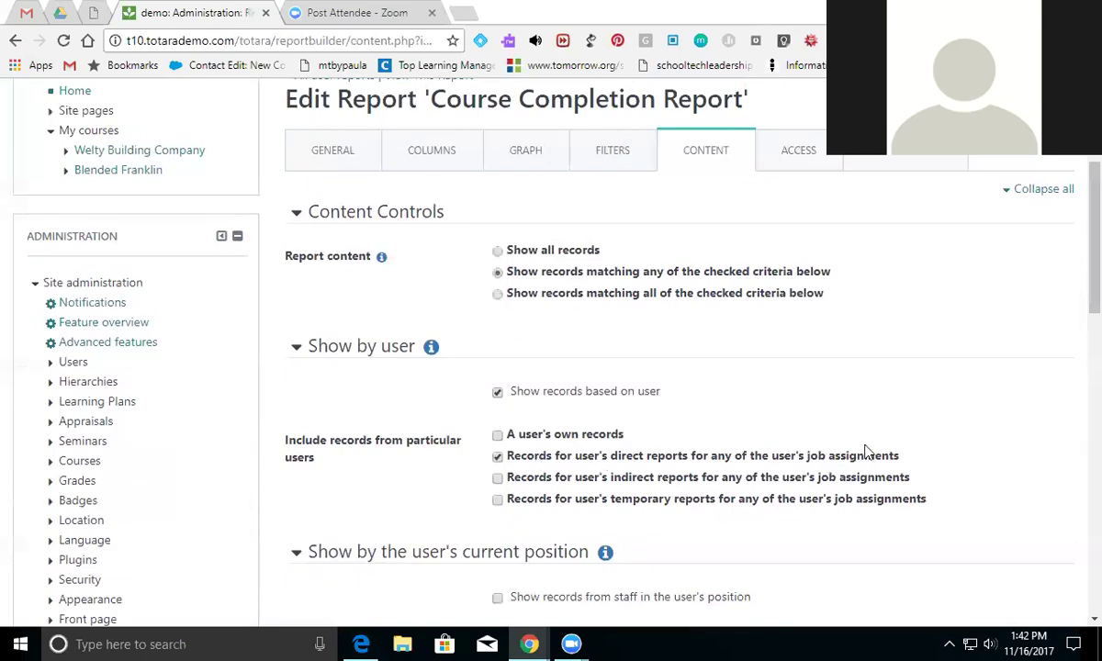
scroll(1078, 303, "up", 1)
scroll(1078, 303, "up", 3)
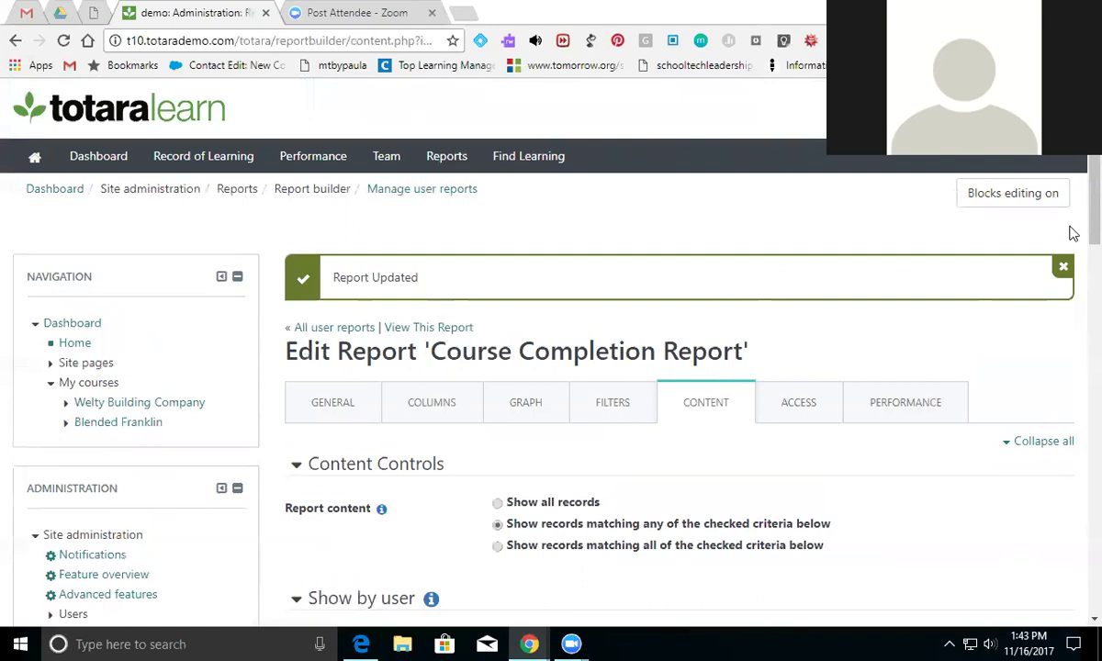
left_click(458, 329)
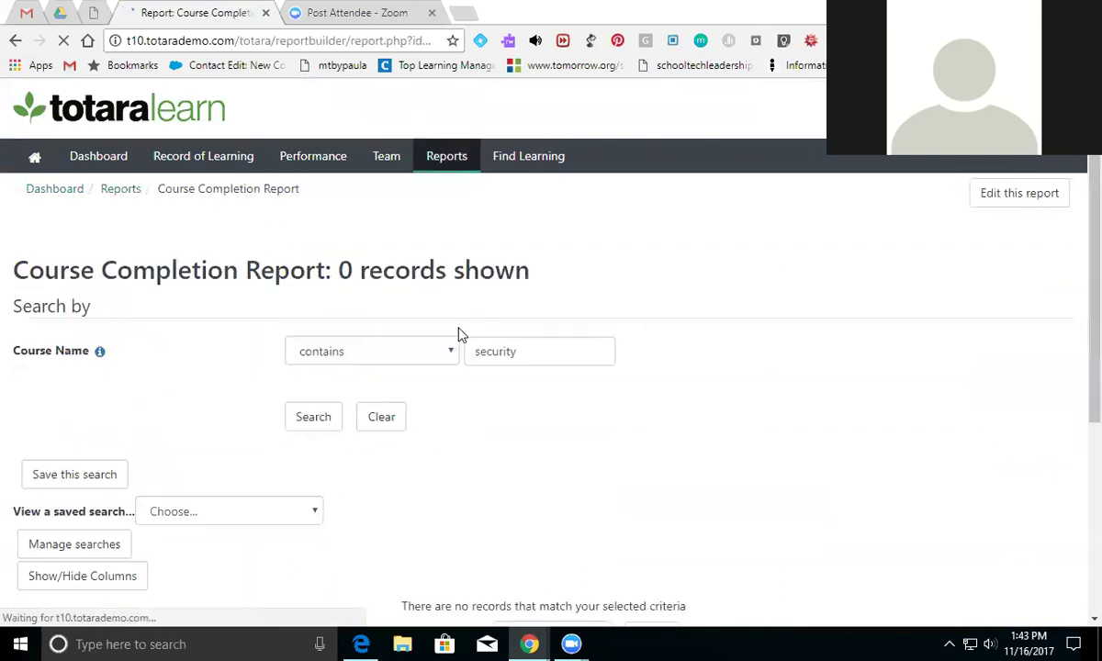
Return to the reports list and start a new scheduled report based on the second Course Completion Report.
left_click(448, 157)
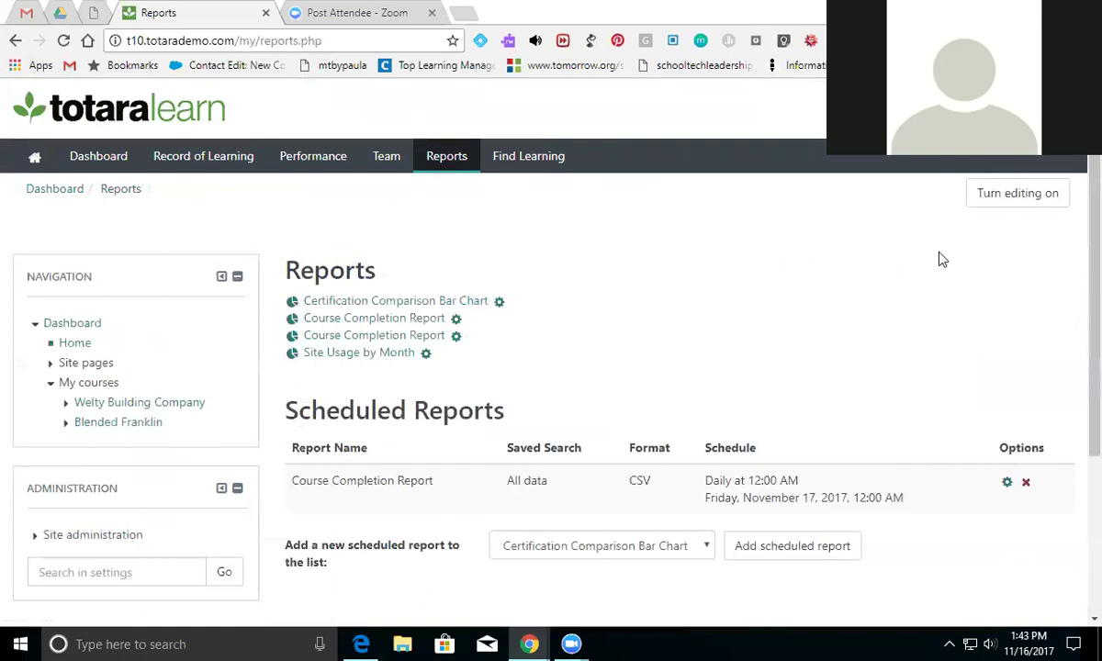
scroll(1075, 290, "down", 2)
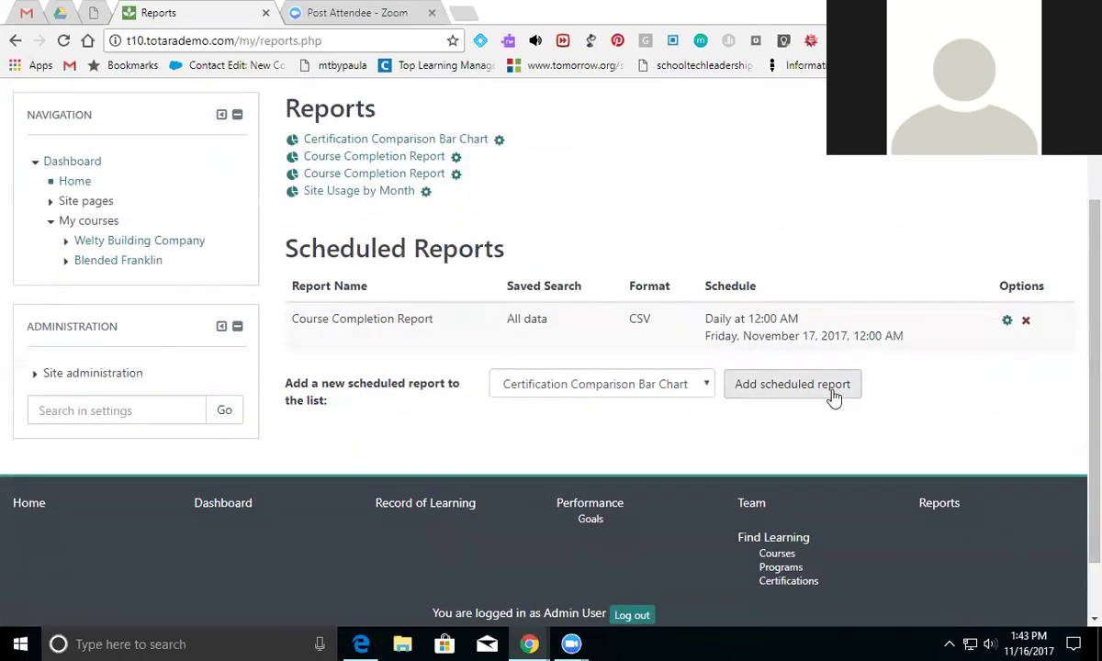
left_click(707, 390)
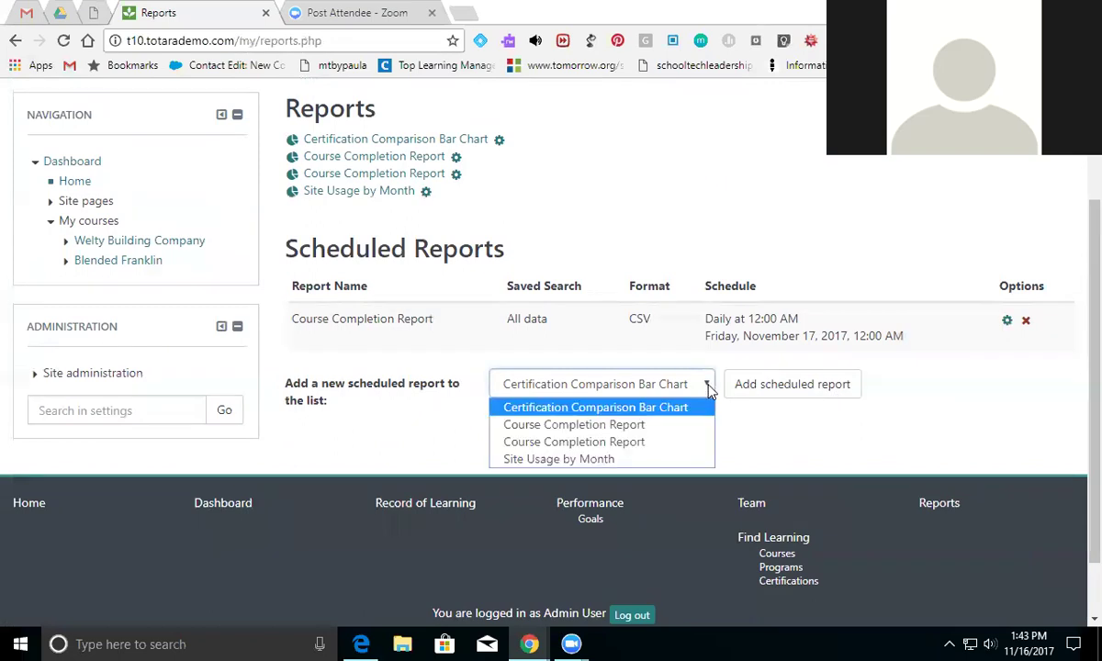
left_click(702, 442)
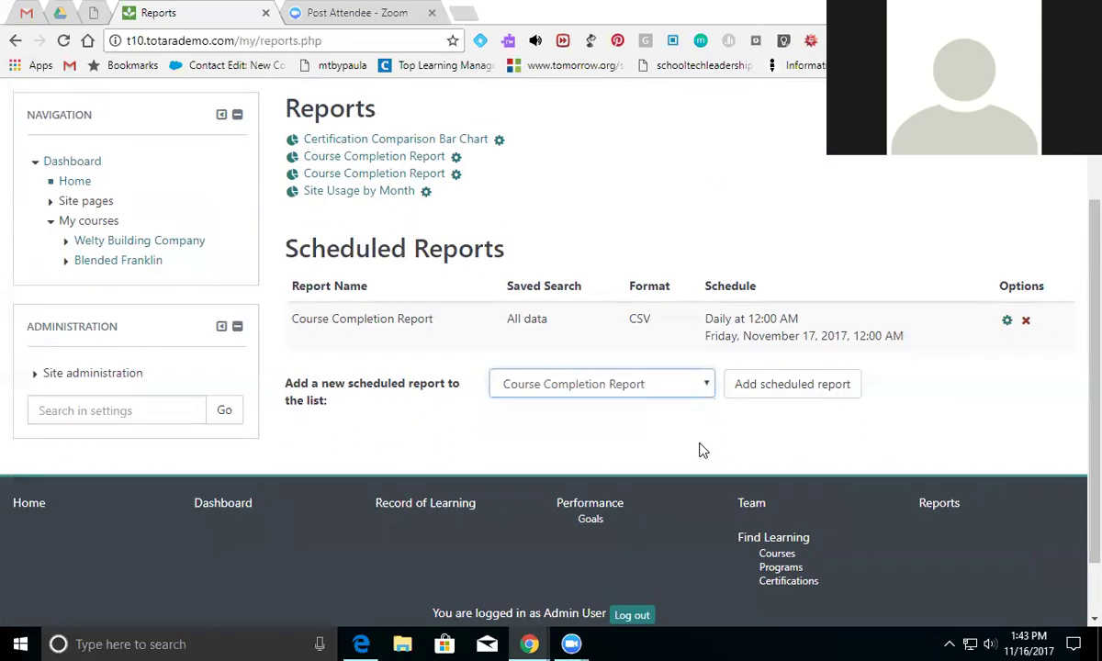
left_click(758, 388)
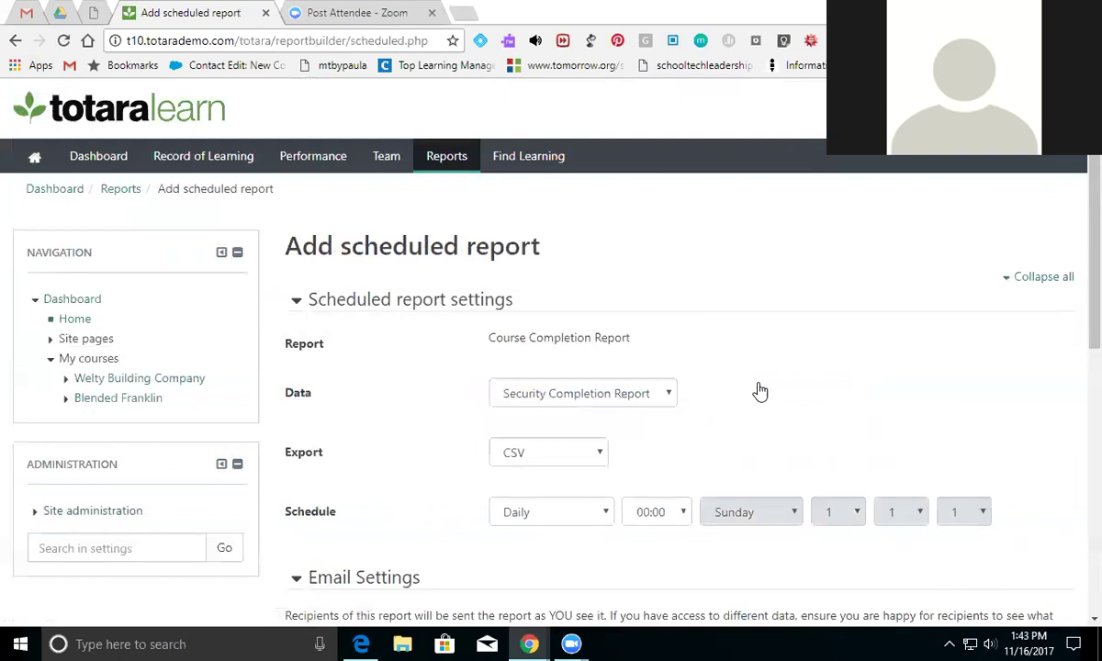
Examine the scheduled report's data, export, schedule and email recipient settings, and return to the reports list without saving.
left_click_drag(1077, 315, 1079, 373)
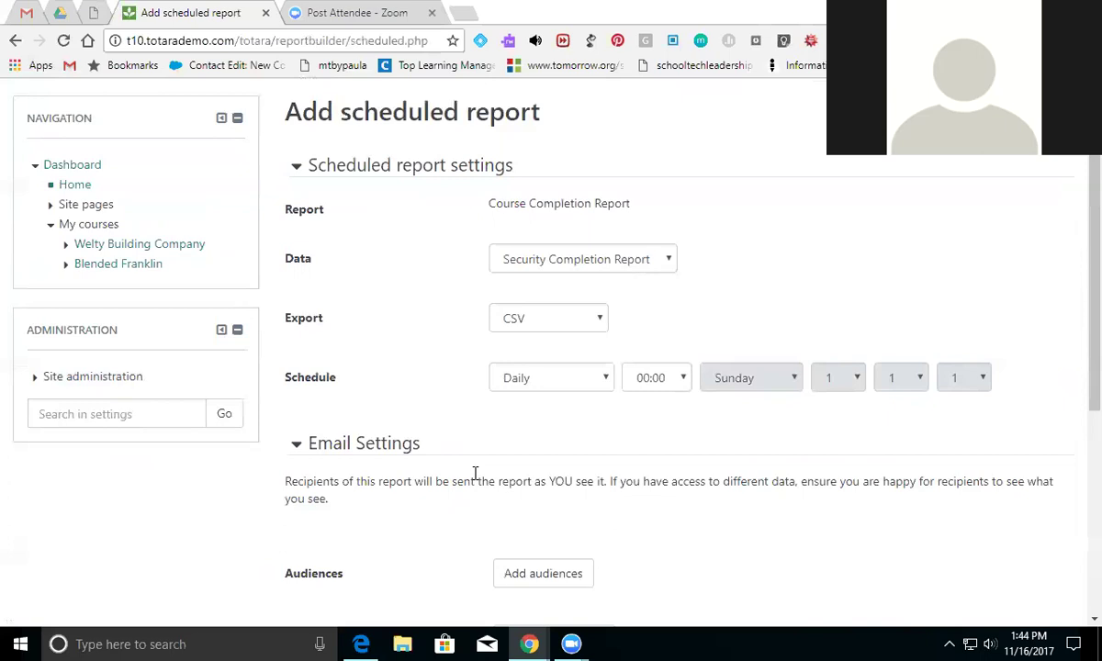
scroll(1077, 433, "down", 1)
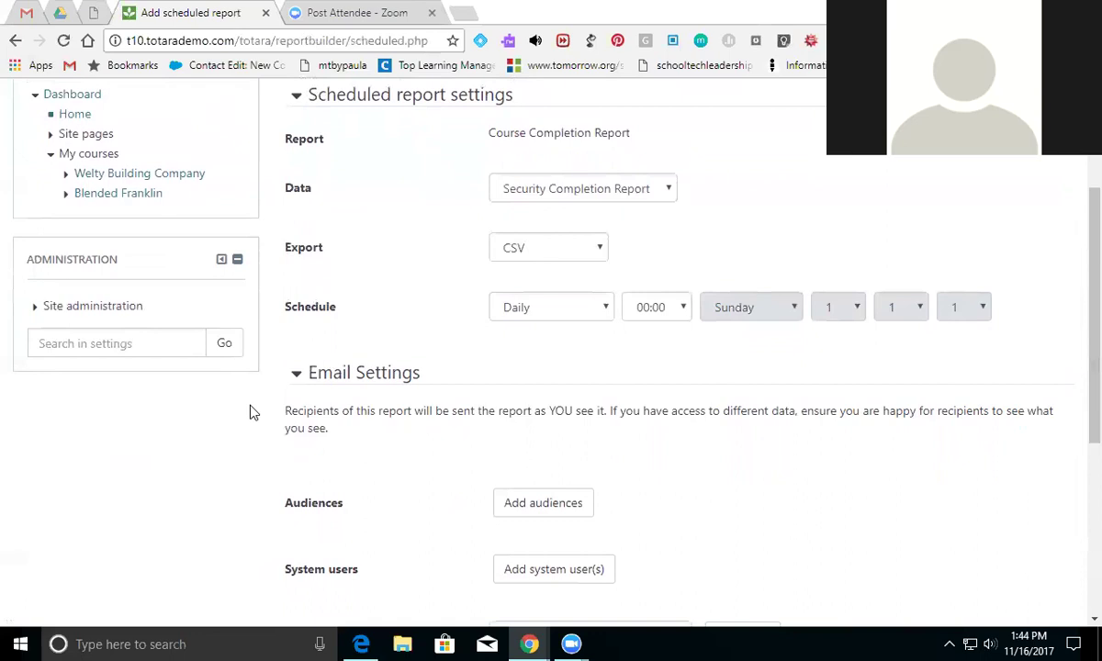
scroll(1066, 267, "up", 3)
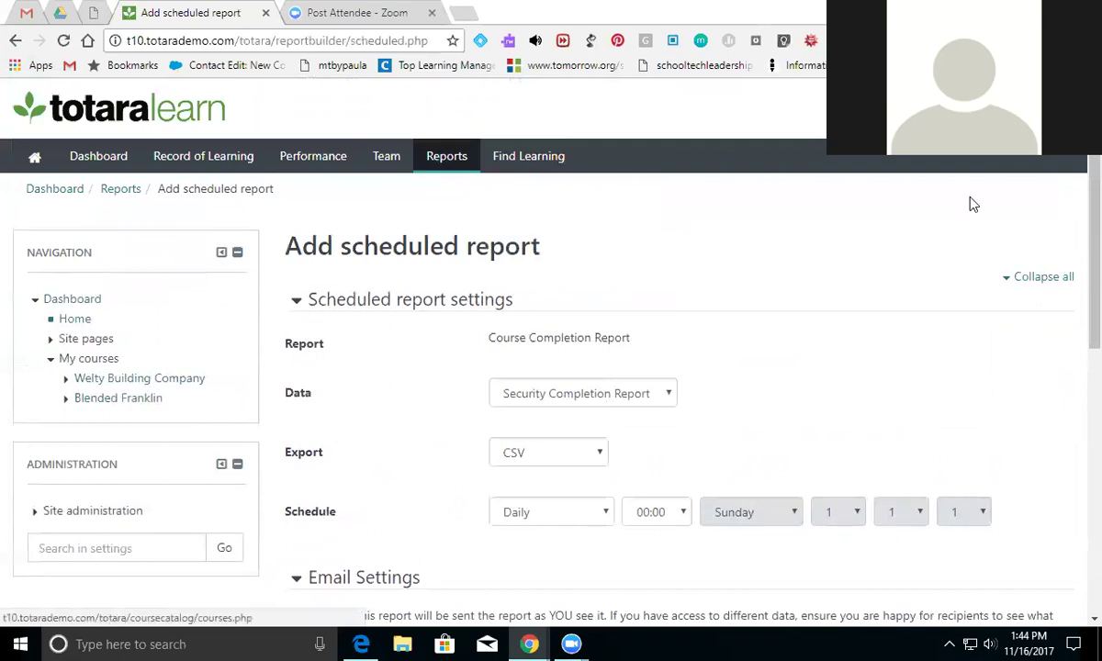
scroll(1056, 294, "down", 3)
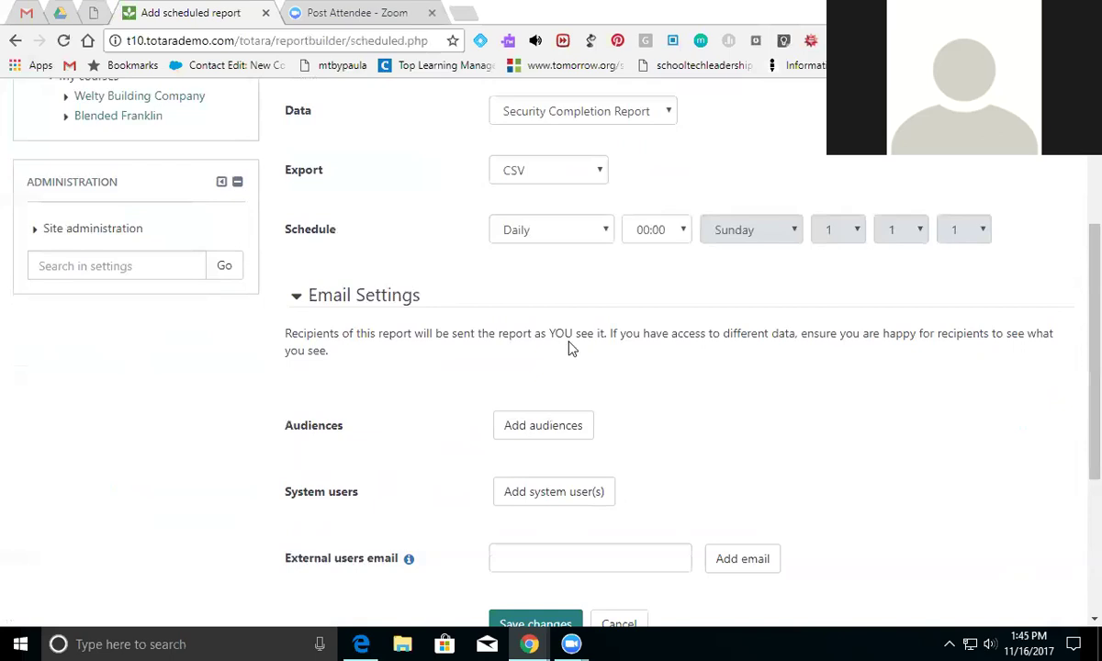
scroll(1070, 276, "up", 3)
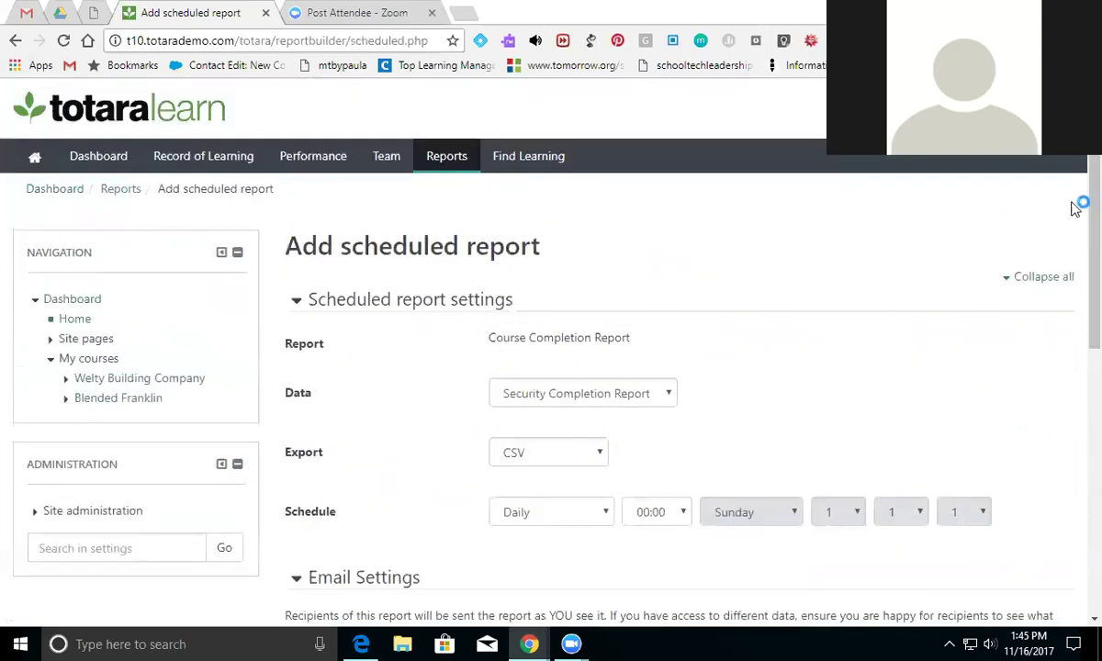
left_click(441, 161)
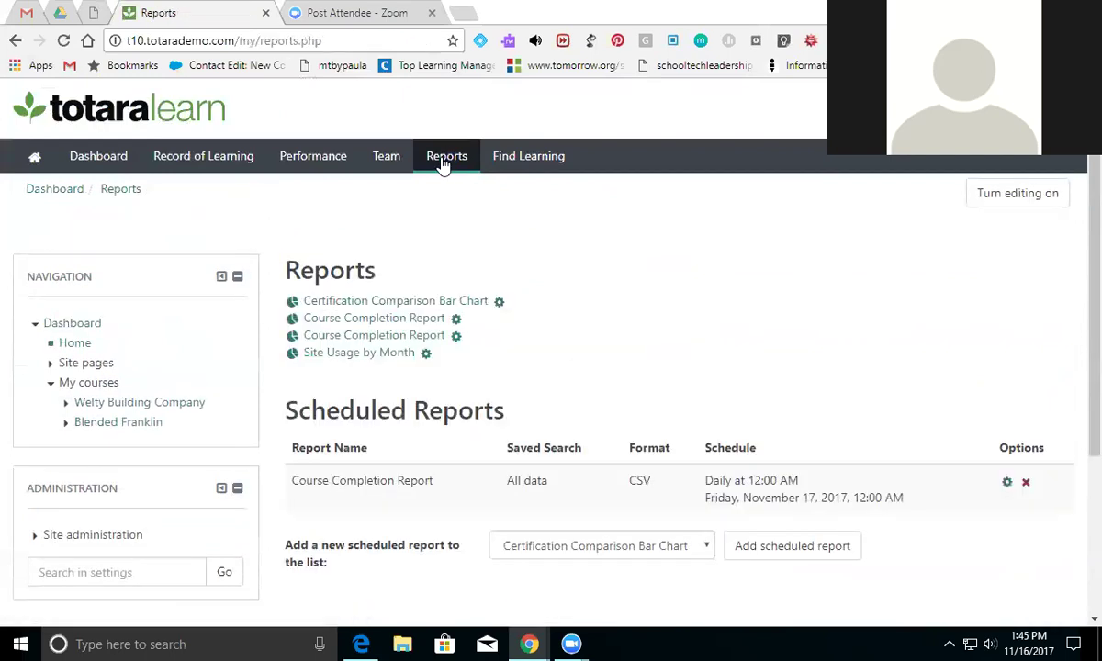
left_click(445, 158)
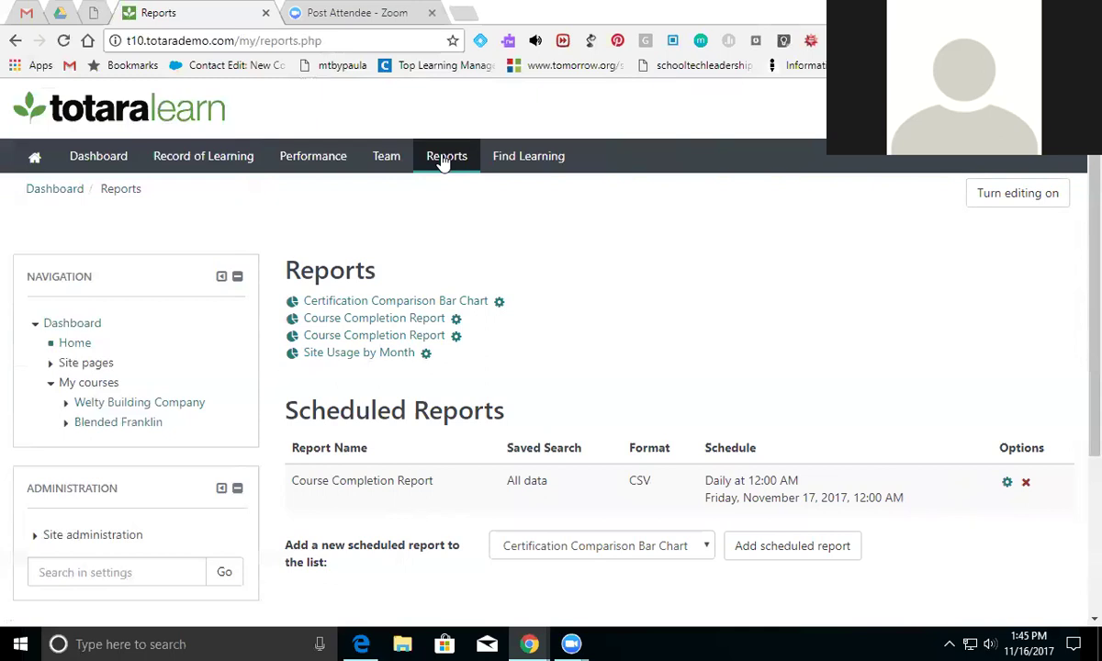
Open the Certification Comparison Bar Chart report, filter it by the Expired or Overdue status and look through the matching records.
left_click(376, 303)
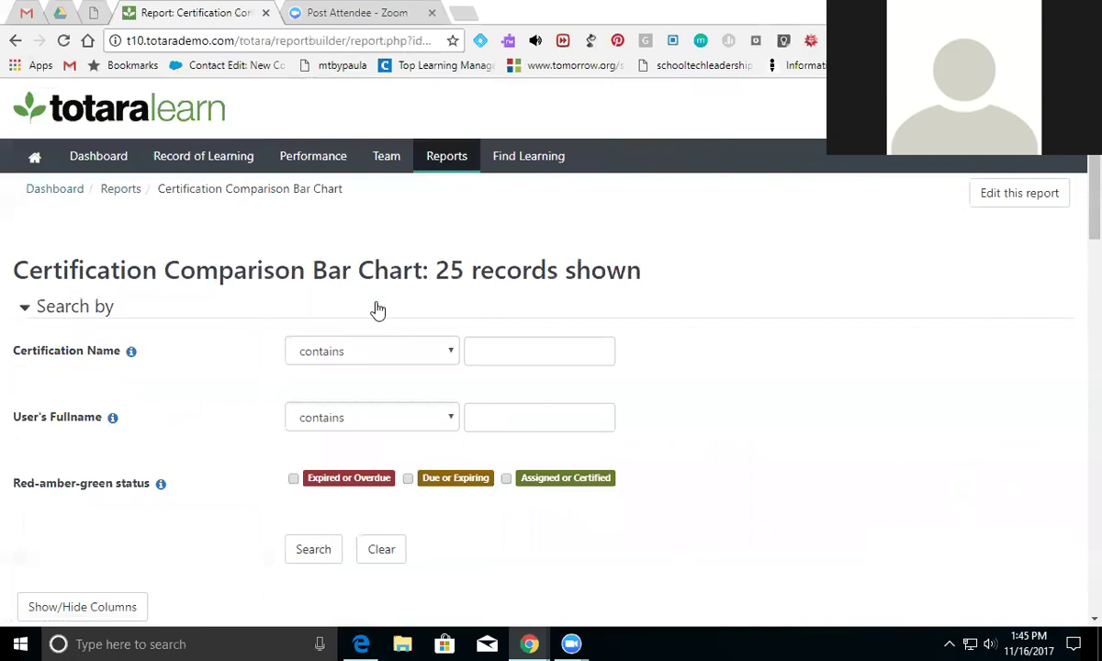
scroll(1075, 298, "down", 4)
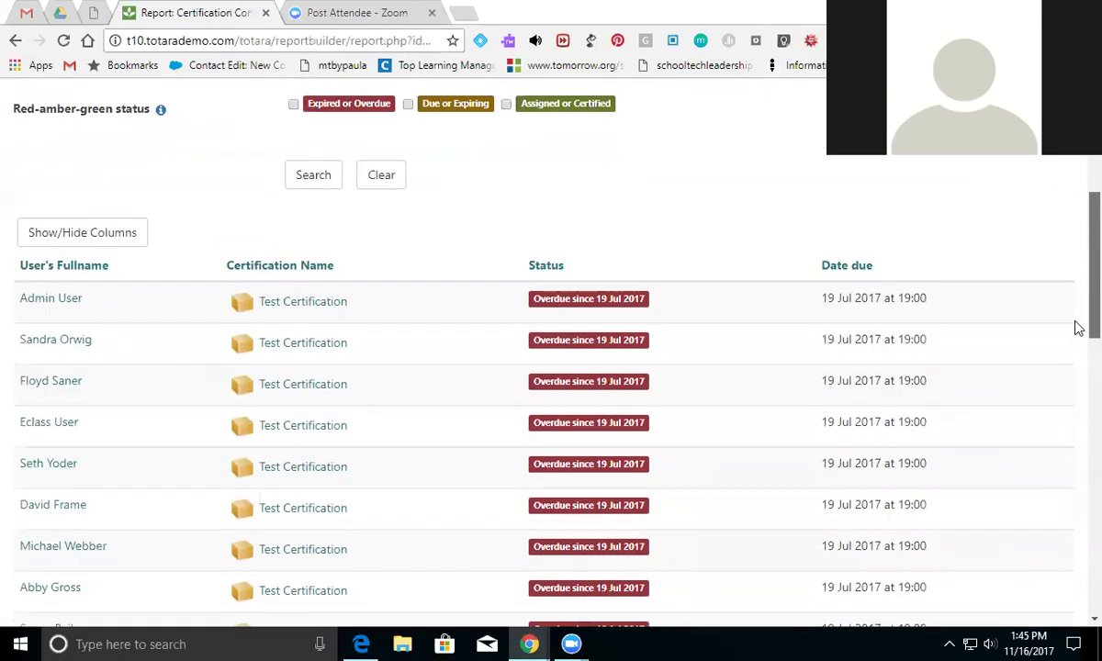
scroll(1077, 317, "up", 1)
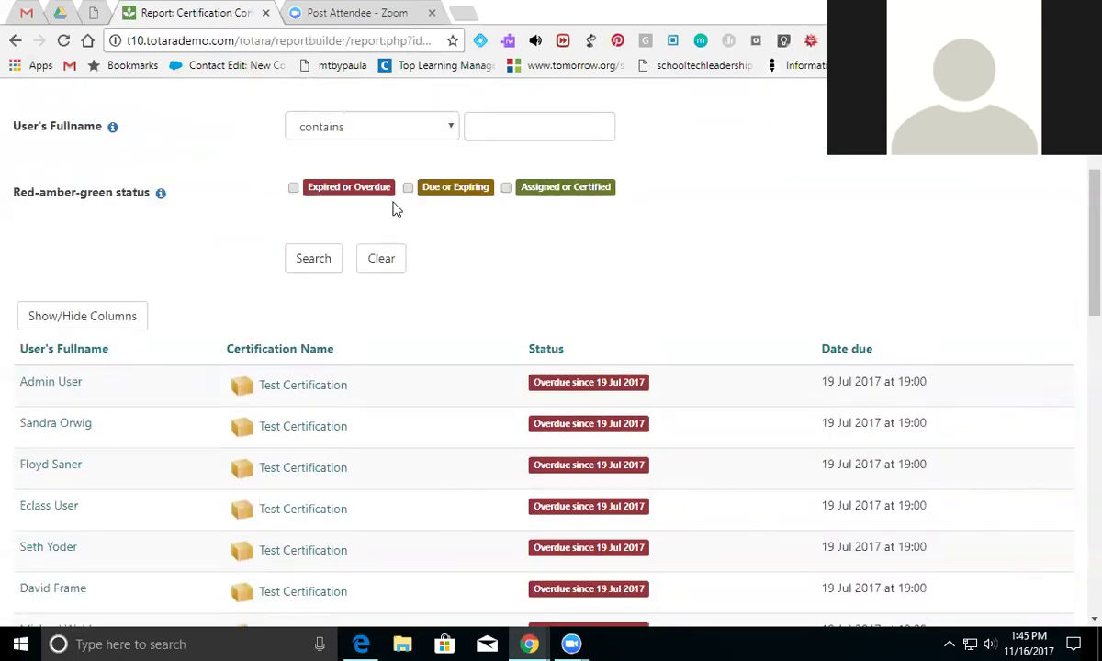
left_click(294, 188)
left_click(303, 260)
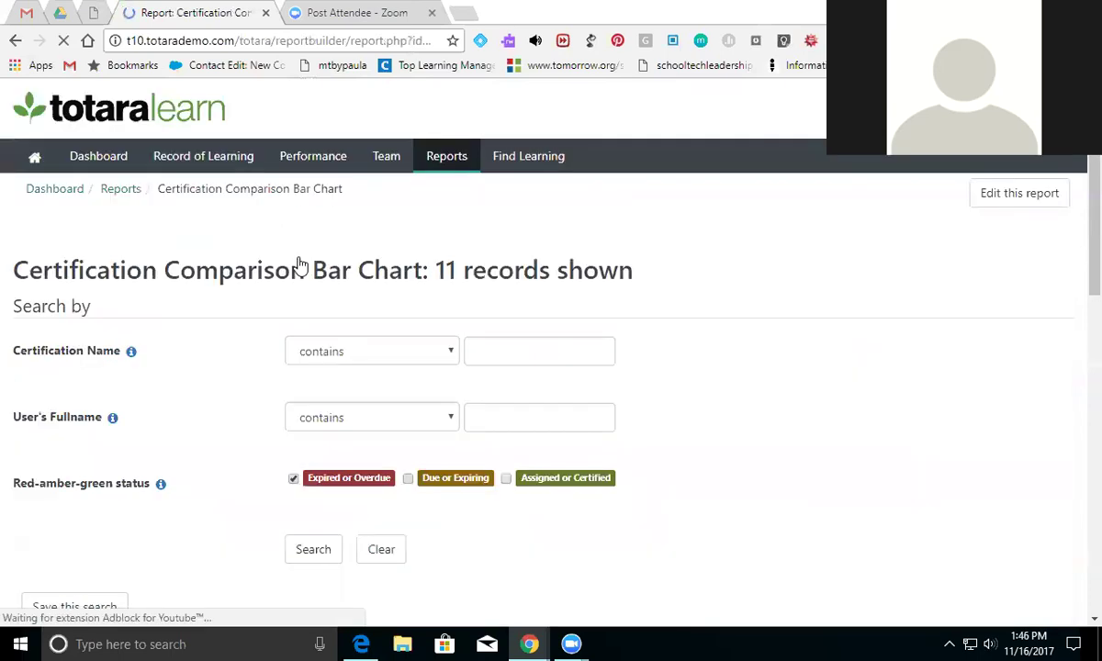
scroll(1074, 275, "down", 7)
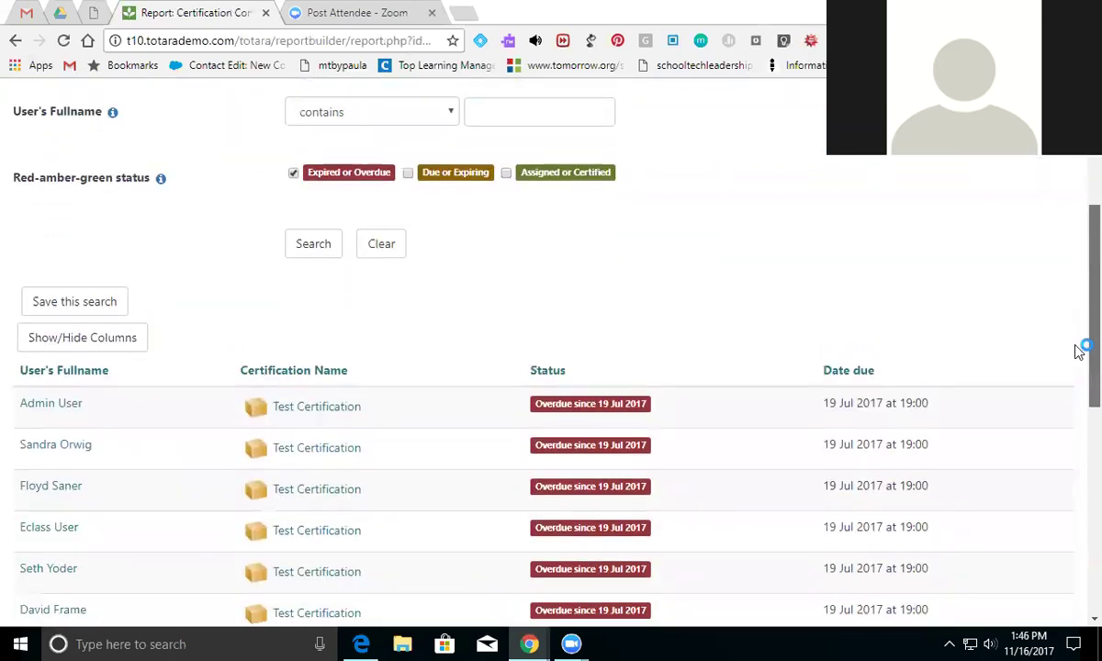
scroll(1074, 367, "down", 3)
scroll(1075, 367, "up", 10)
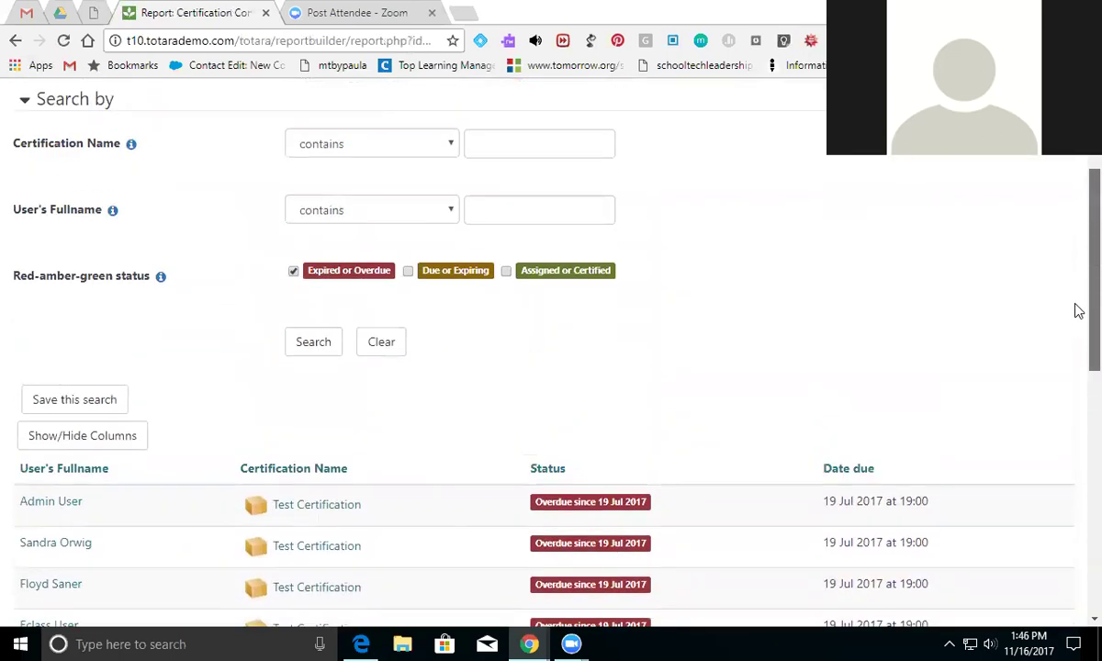
Deselect the Expired or Overdue status filter and look over the record list and export options.
left_click(294, 272)
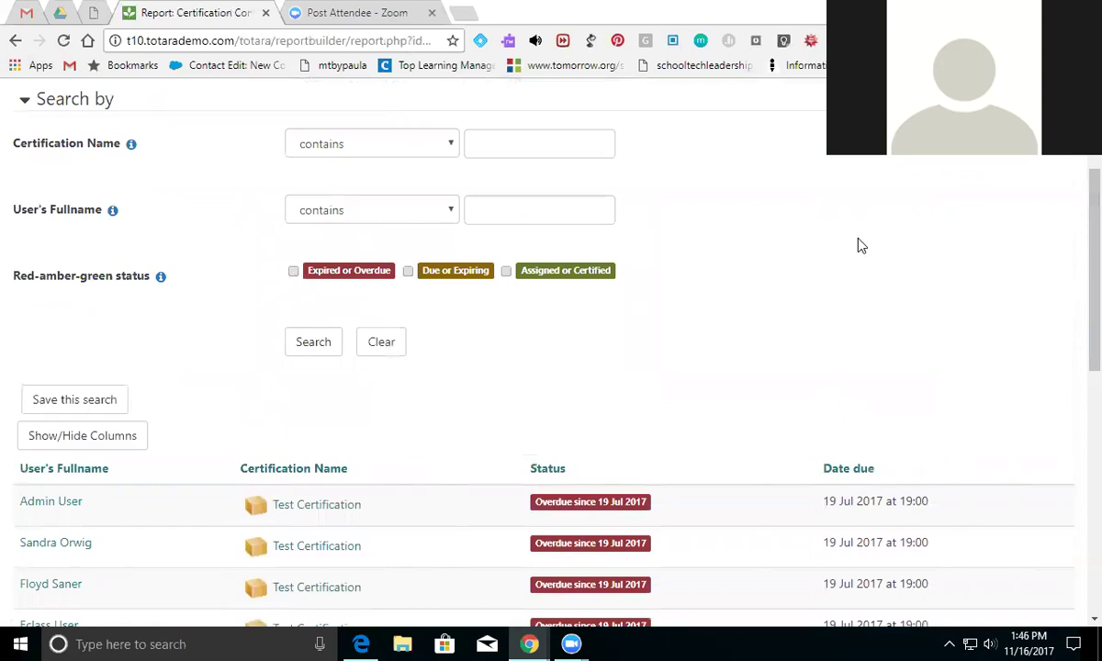
scroll(1076, 271, "down", 5)
scroll(1076, 271, "up", 10)
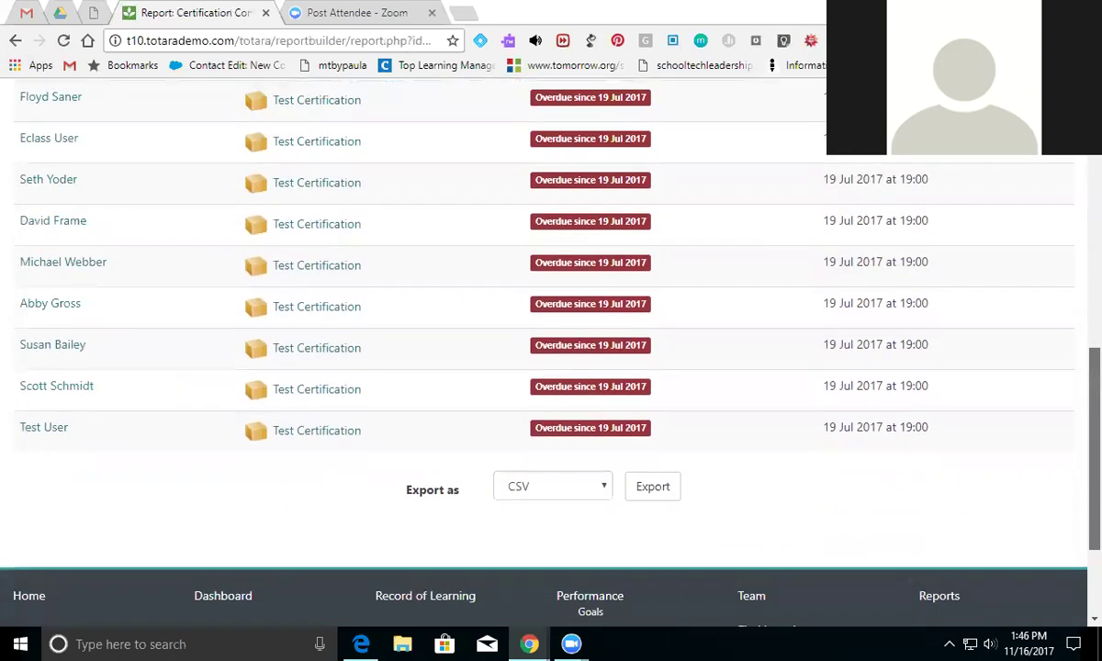
scroll(544, 368, "up", 1)
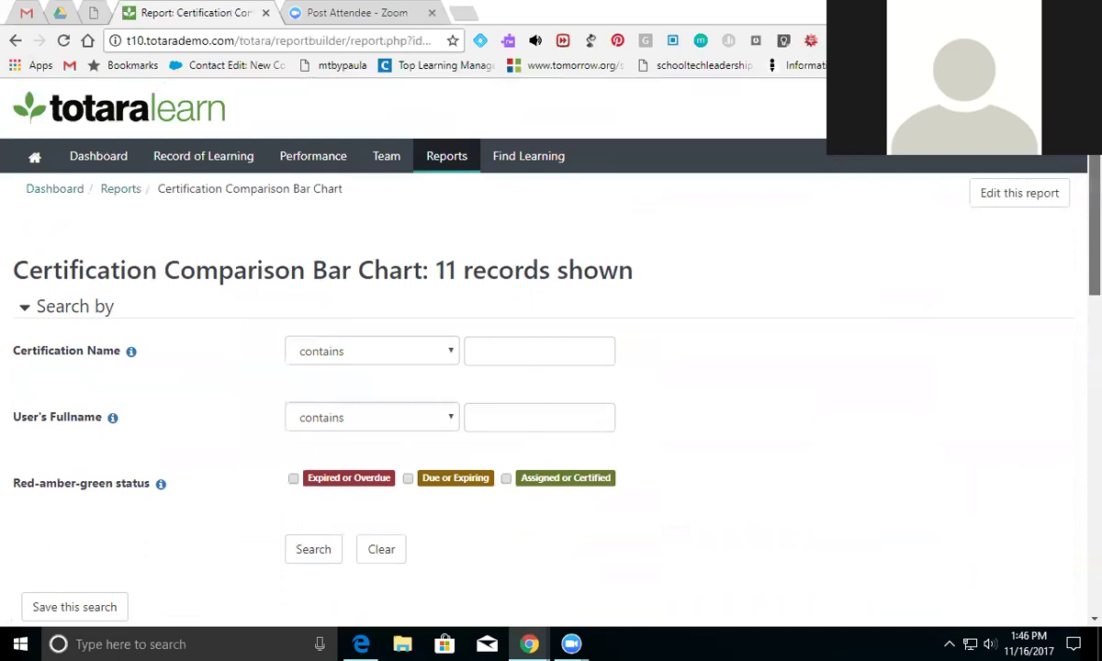
Open the Certification Comparison Bar Chart report for editing and review its graph and column settings.
left_click(997, 204)
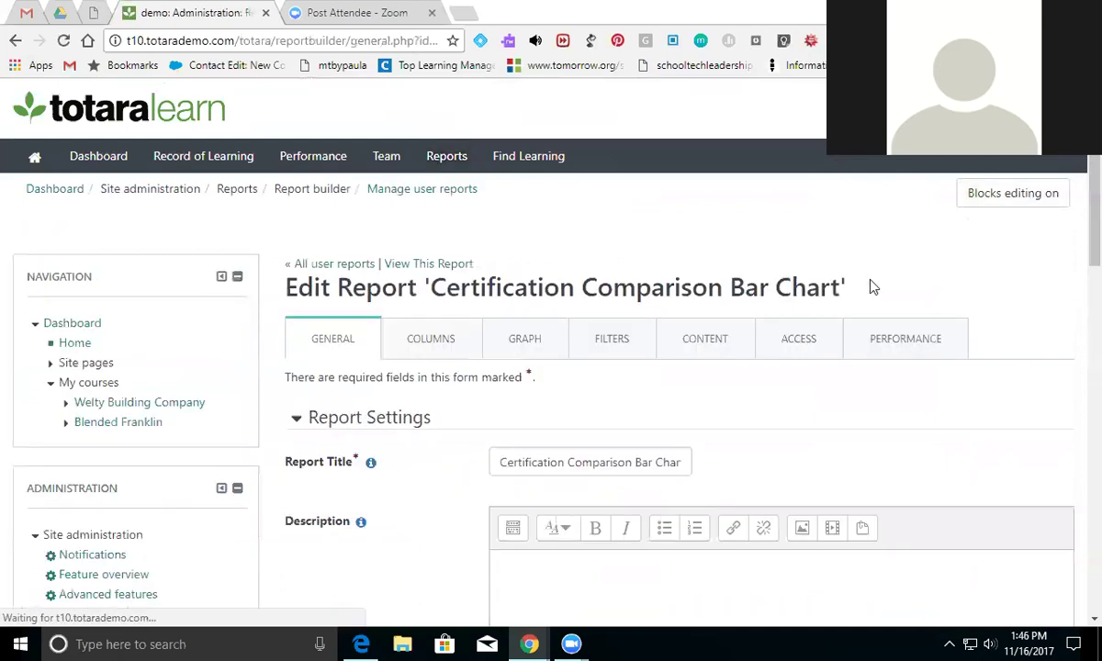
left_click(522, 338)
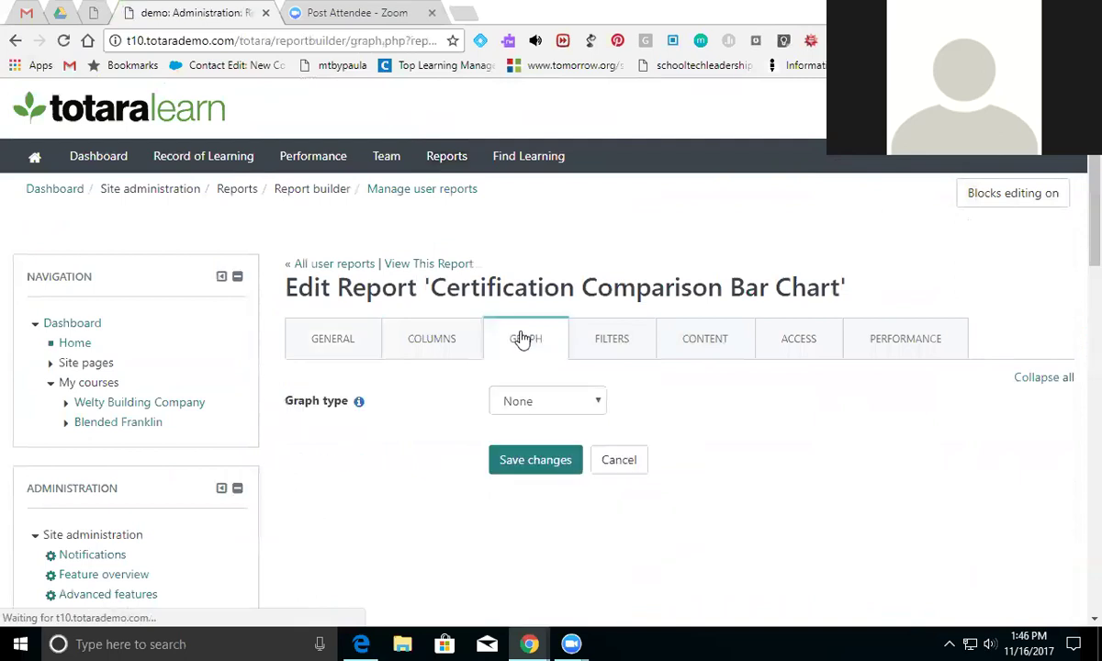
left_click(438, 356)
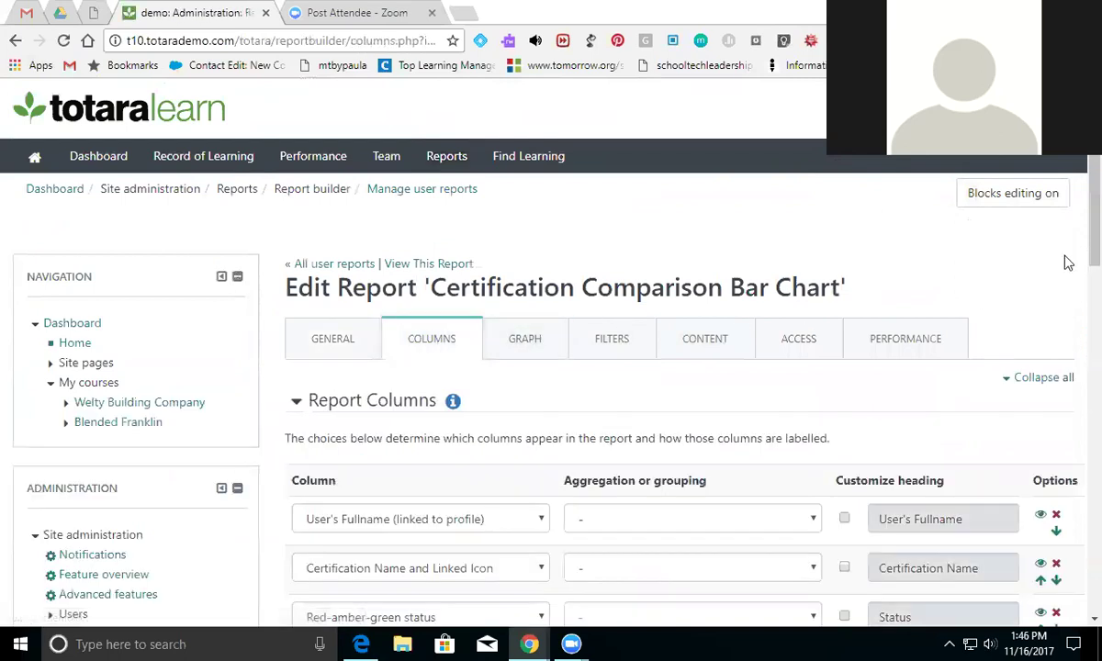
scroll(1077, 257, "down", 3)
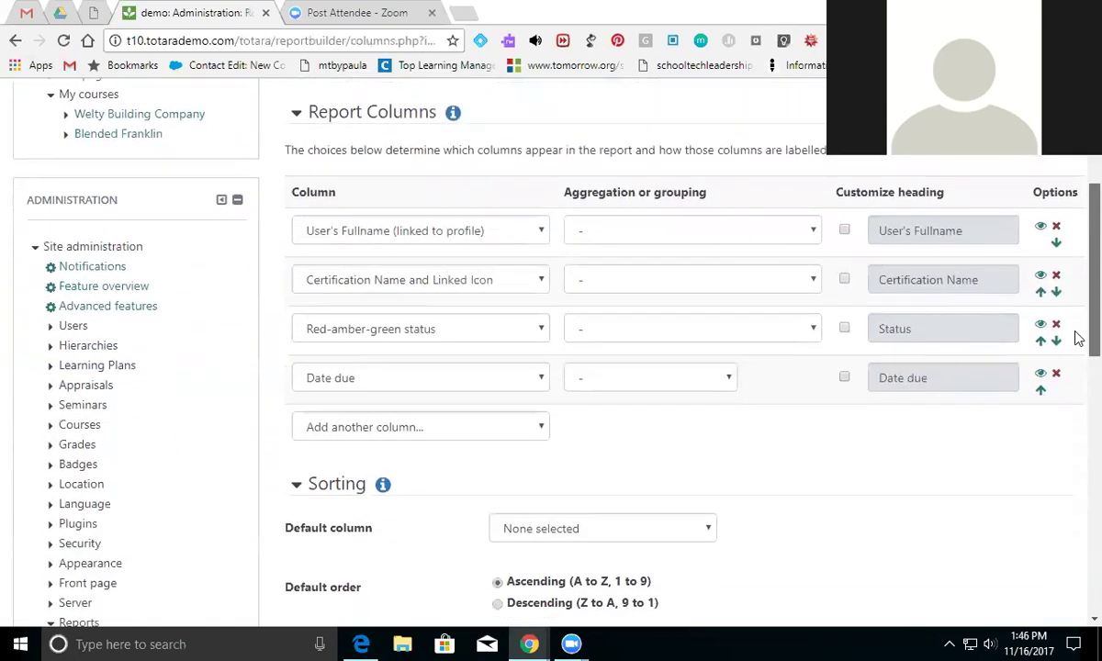
scroll(1077, 338, "up", 3)
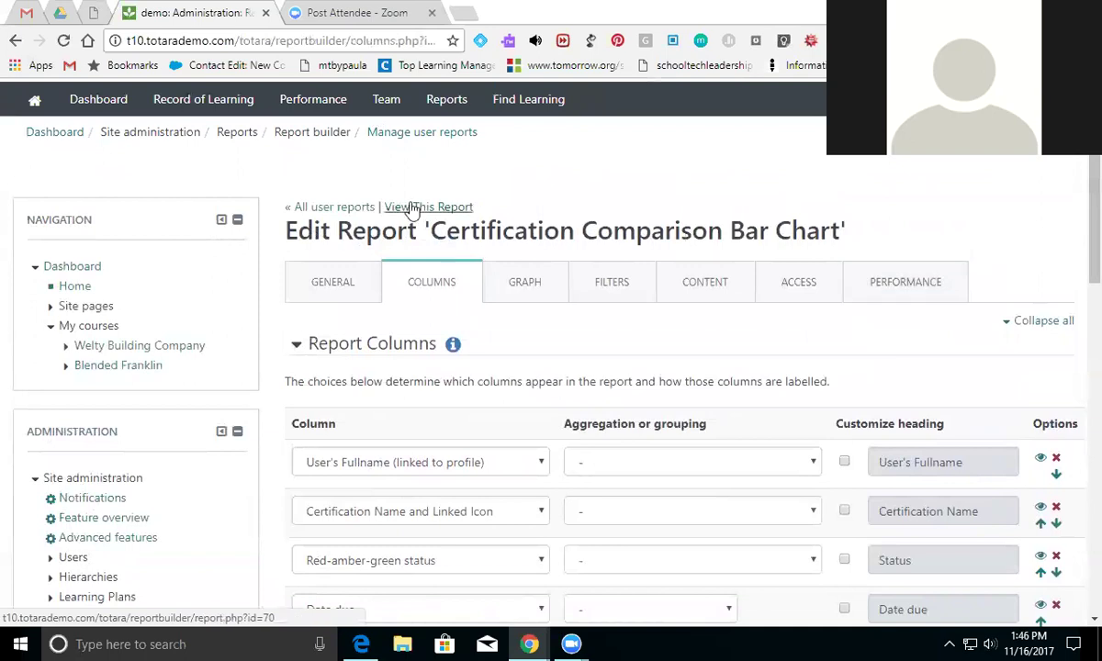
Open the first Course Completion Report from the reports list and examine its bar graph and completion status table.
left_click(411, 134)
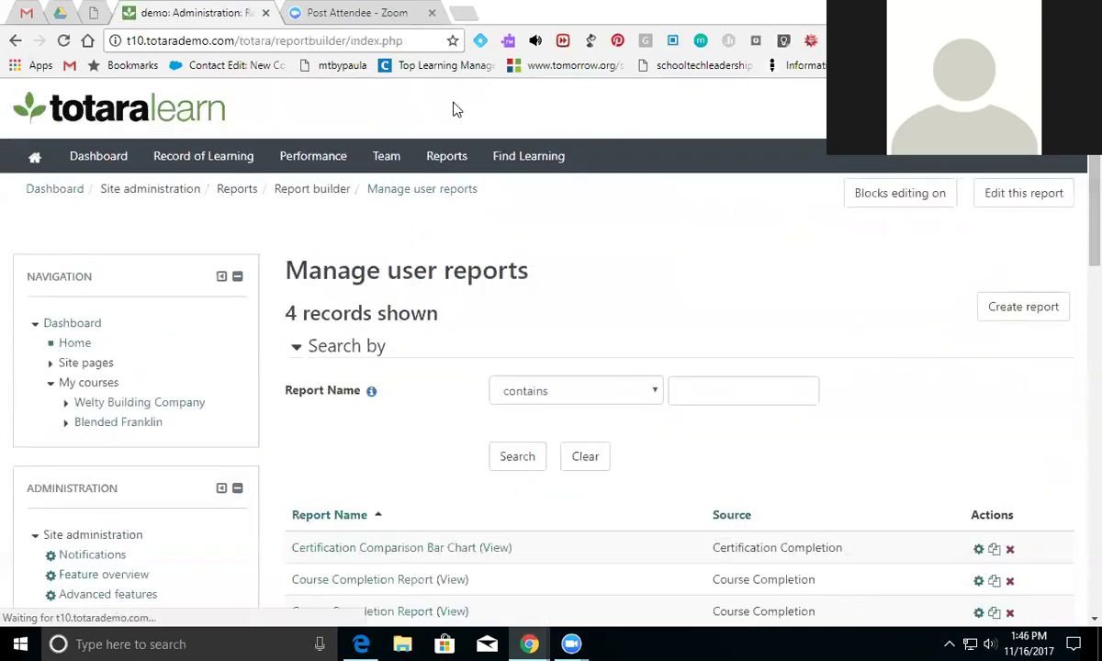
left_click(450, 158)
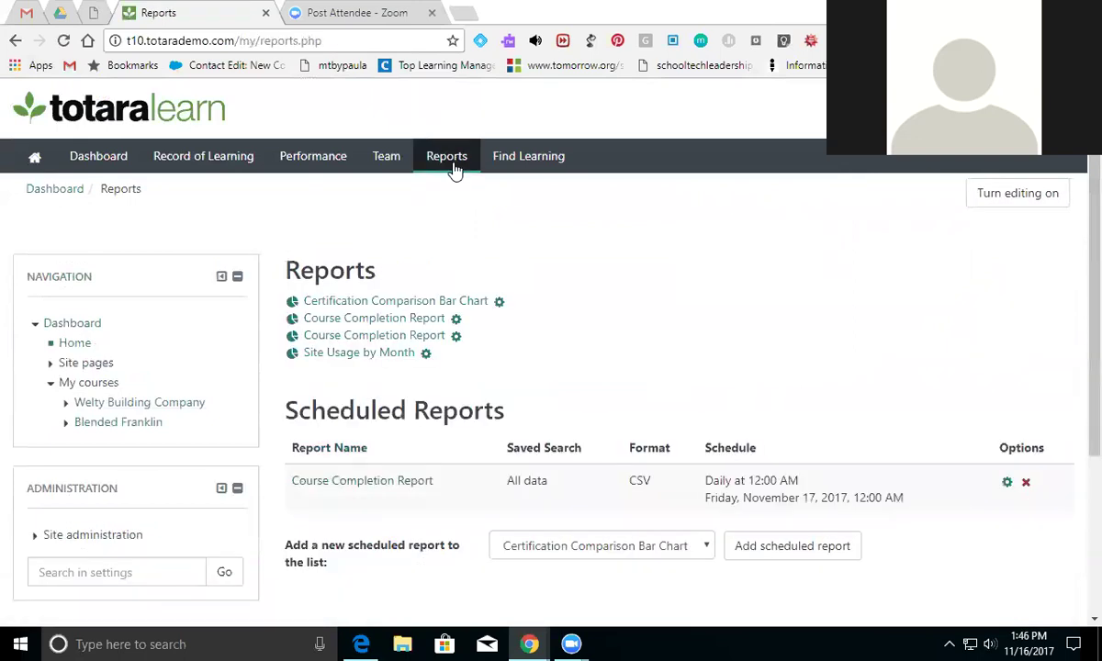
left_click(411, 321)
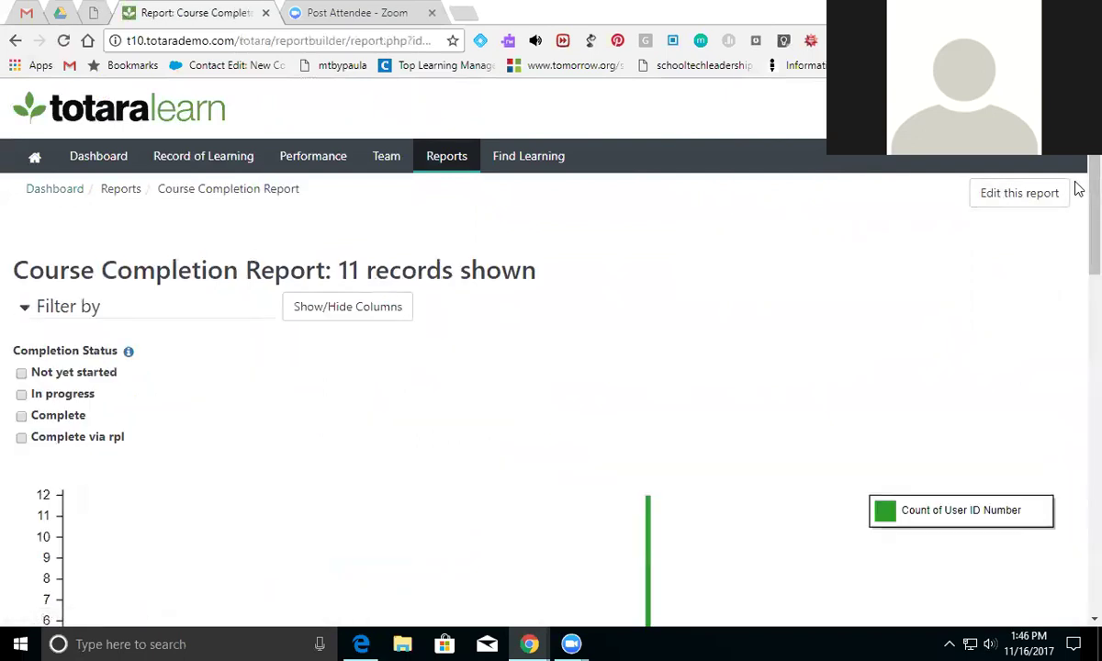
scroll(1078, 211, "down", 2)
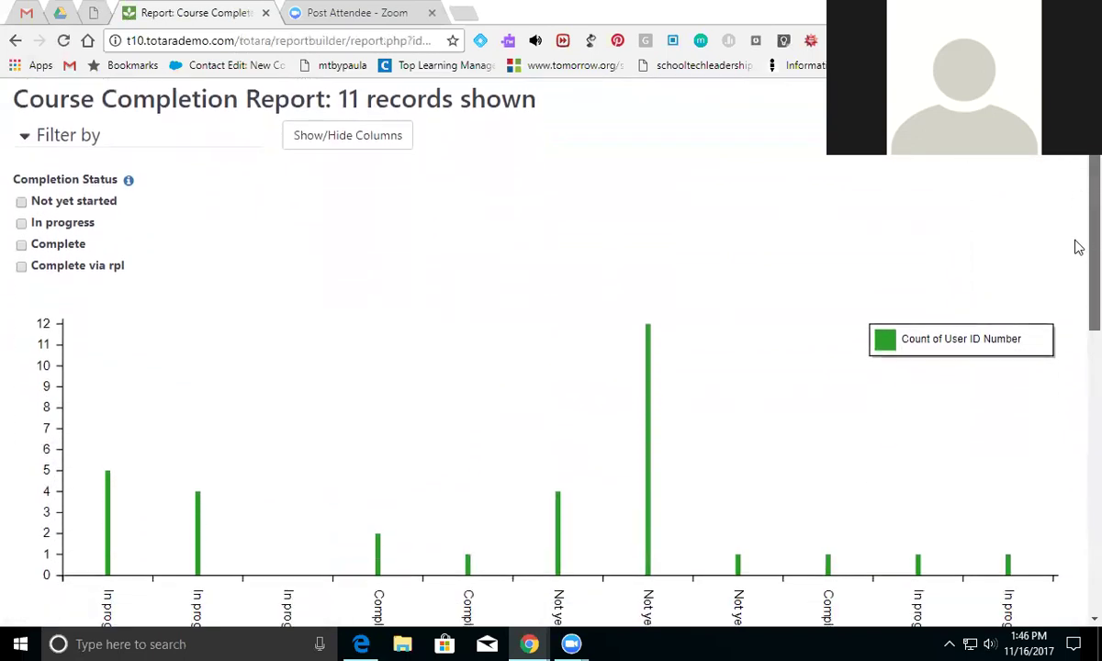
scroll(1077, 253, "down", 1)
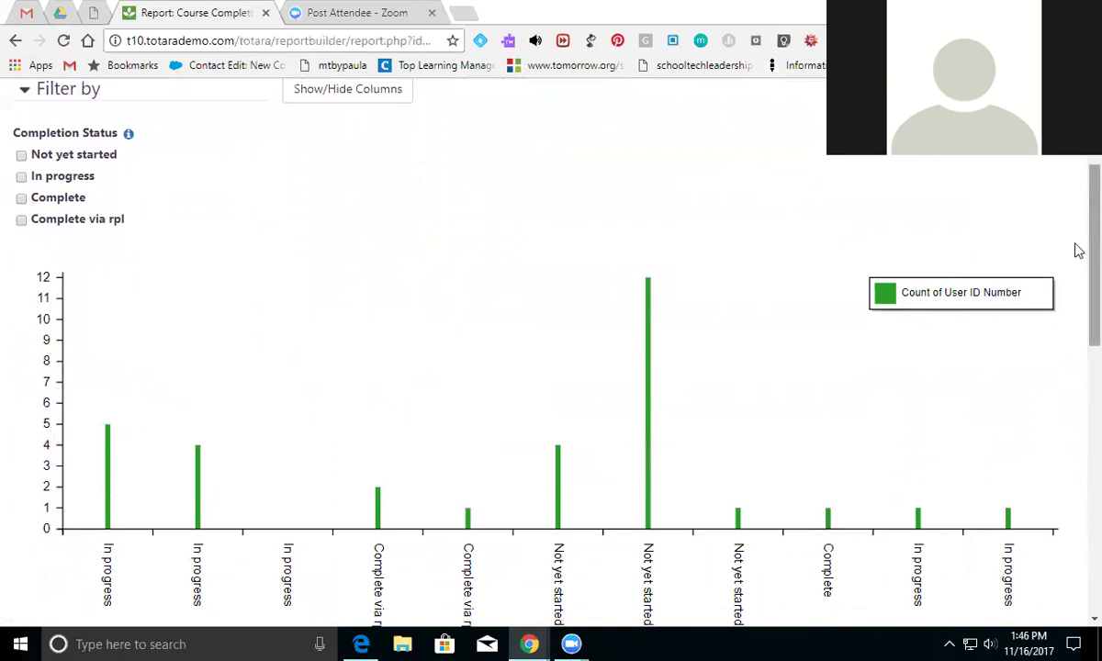
scroll(1078, 251, "down", 2)
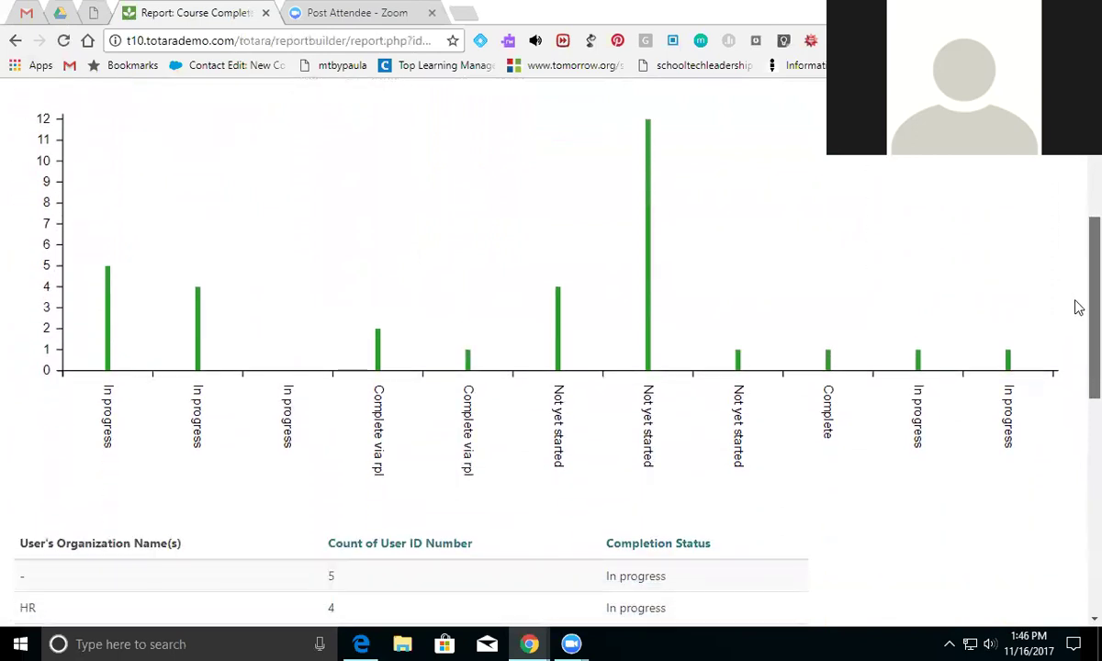
scroll(1079, 307, "down", 3)
scroll(1079, 338, "up", 2)
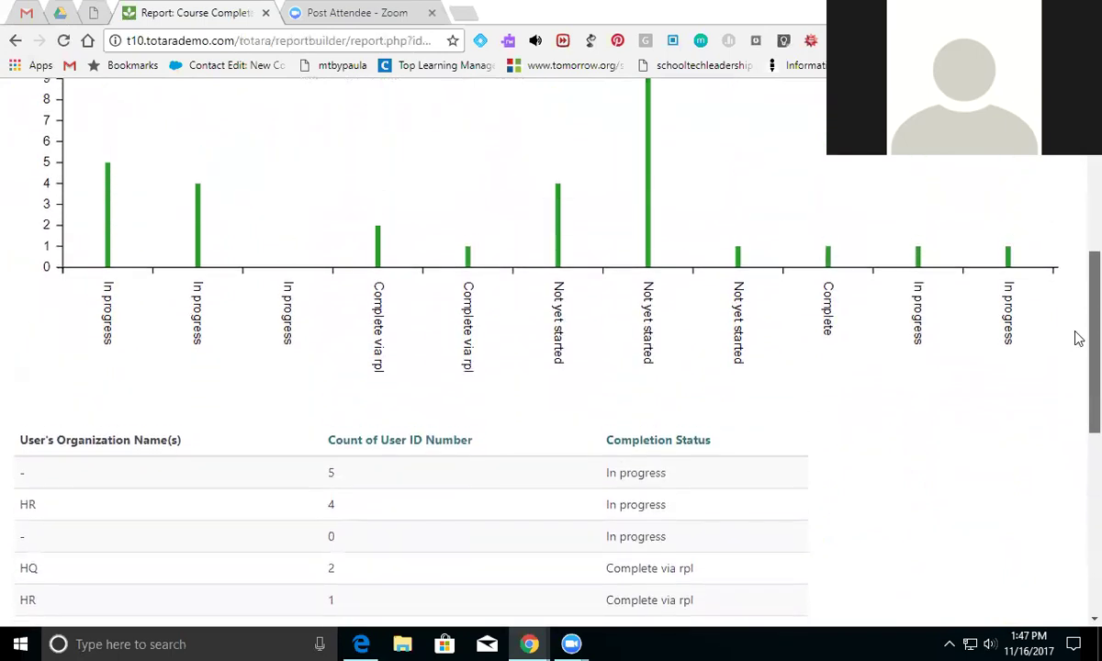
scroll(1078, 338, "down", 1)
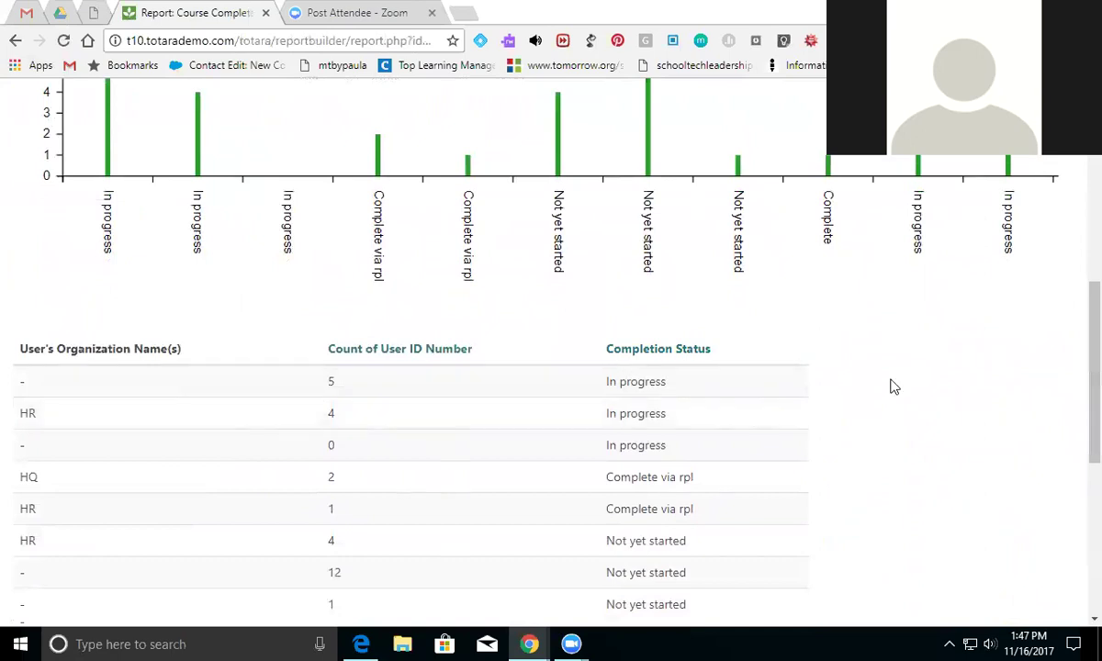
scroll(1068, 294, "up", 10)
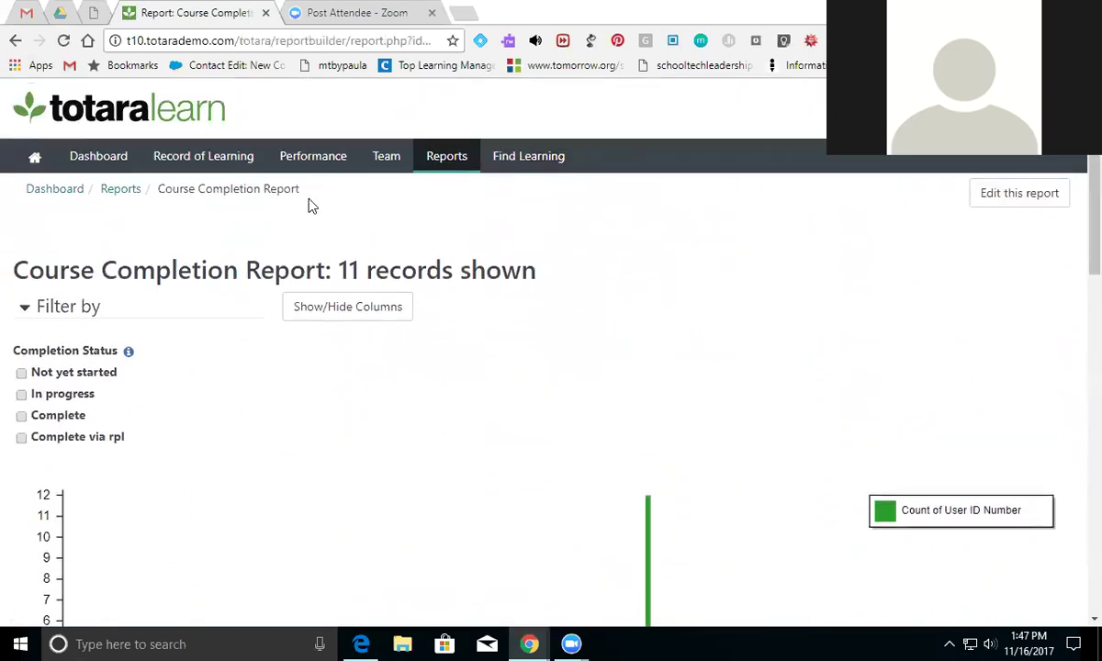
Open the Site Usage by Month report and examine its line graph, monthly user counts and export options.
left_click(462, 160)
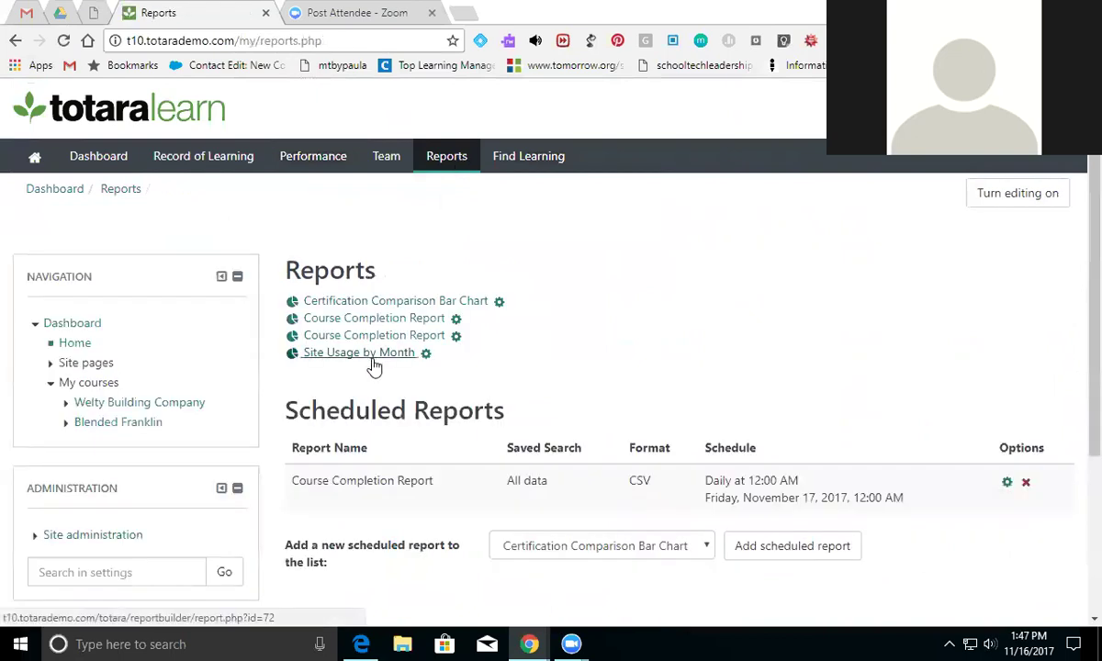
left_click(372, 360)
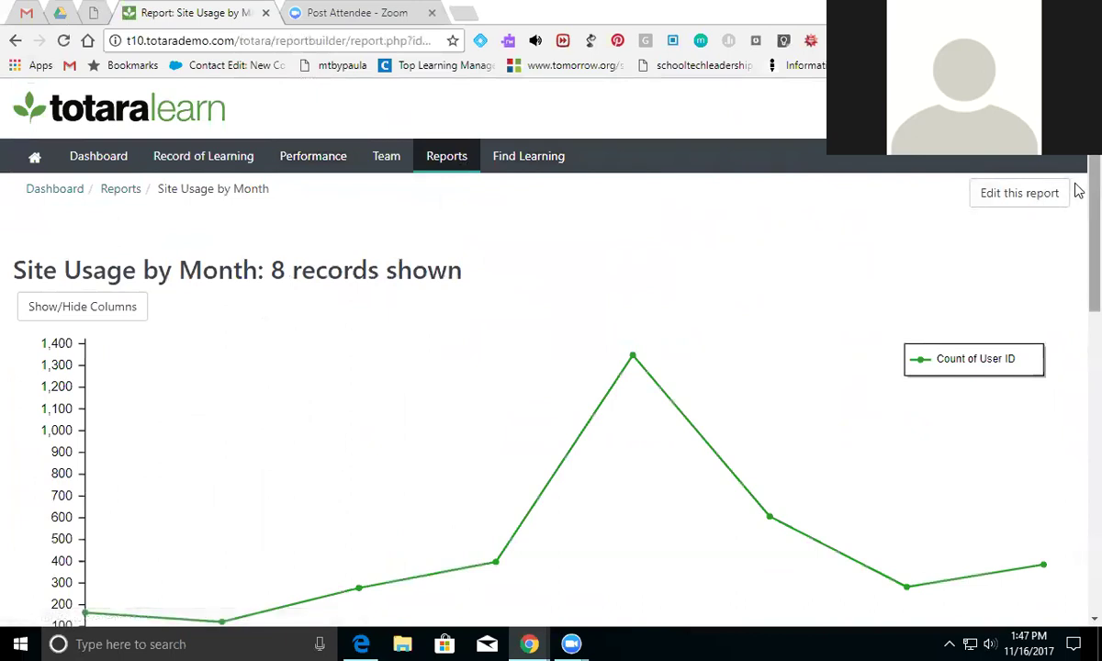
scroll(1076, 222, "down", 2)
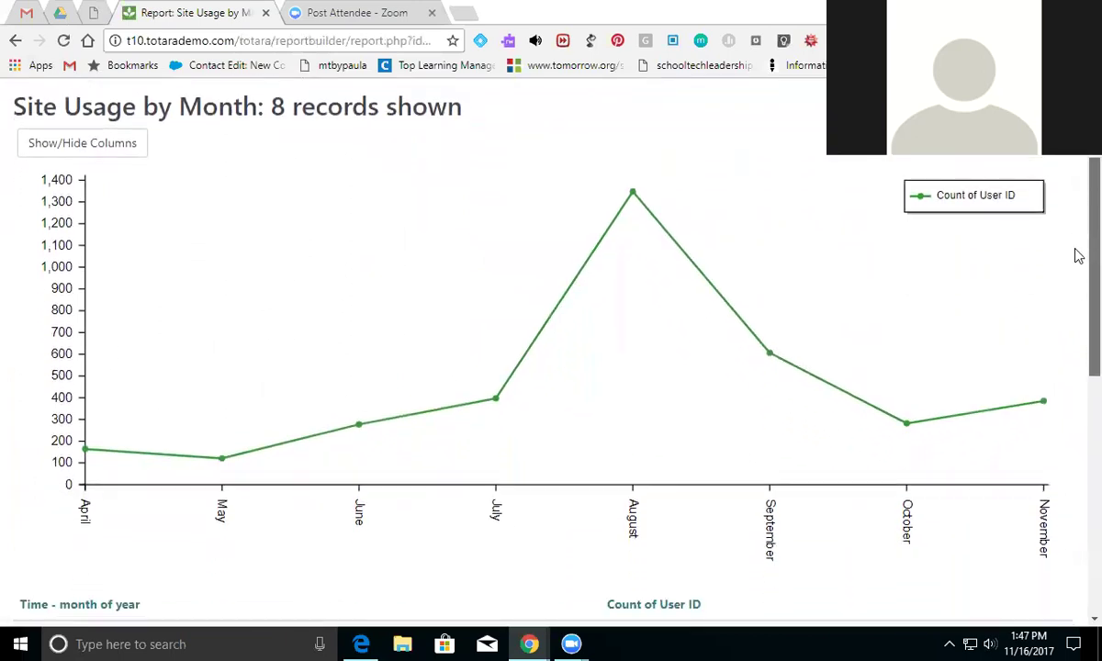
scroll(1078, 256, "down", 1)
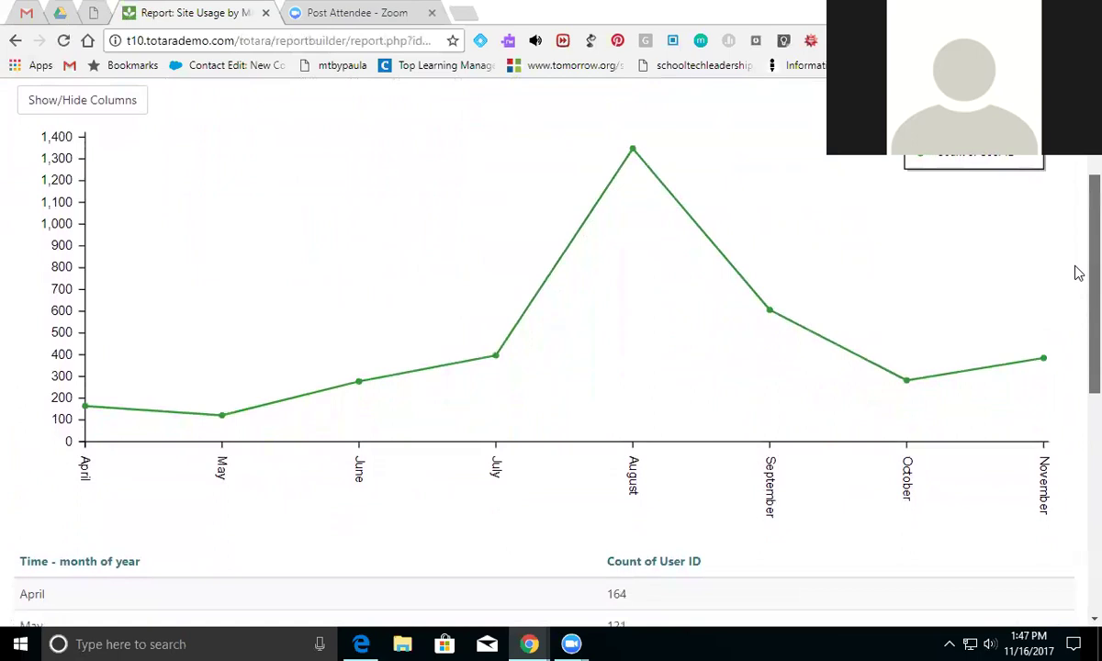
scroll(1078, 272, "up", 1)
scroll(1079, 269, "up", 1)
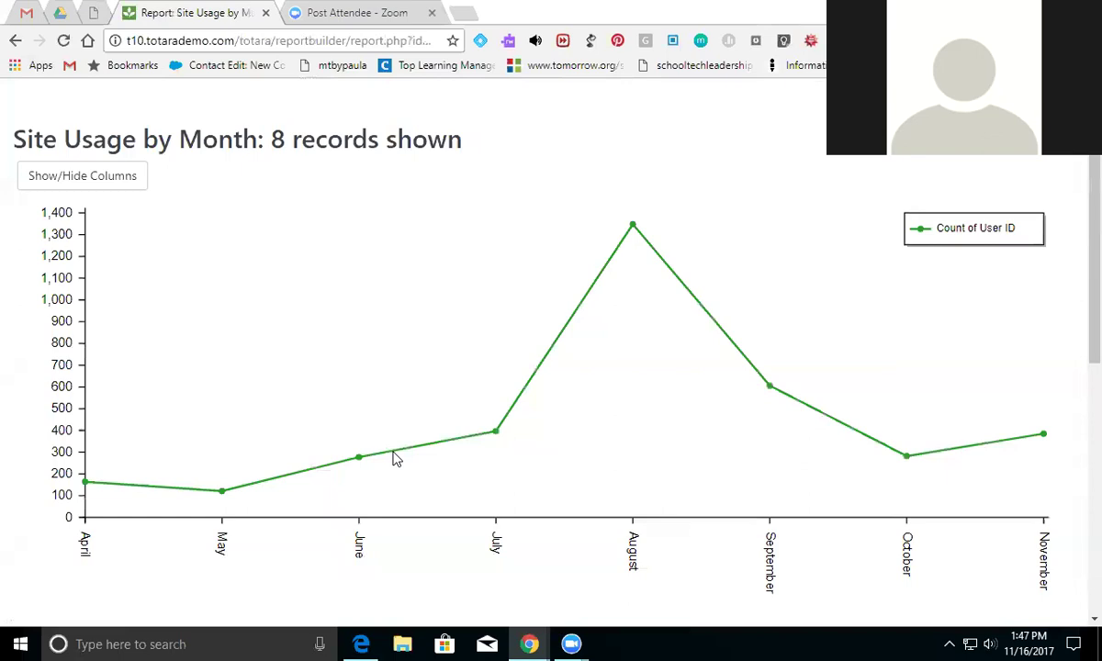
scroll(1077, 349, "down", 4)
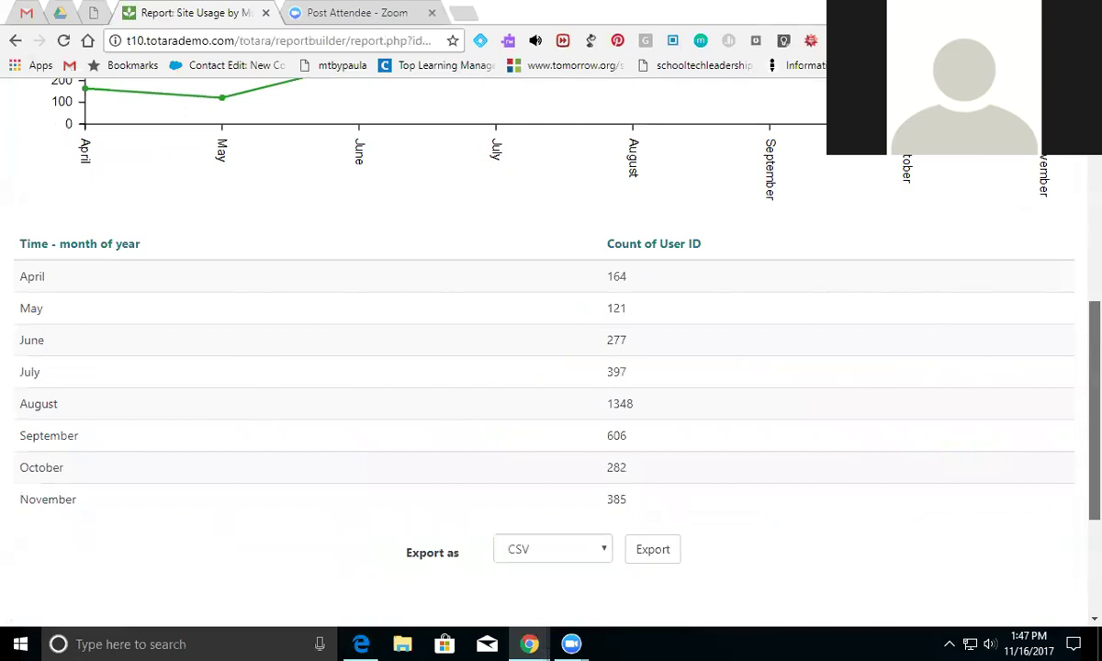
scroll(1065, 275, "up", 5)
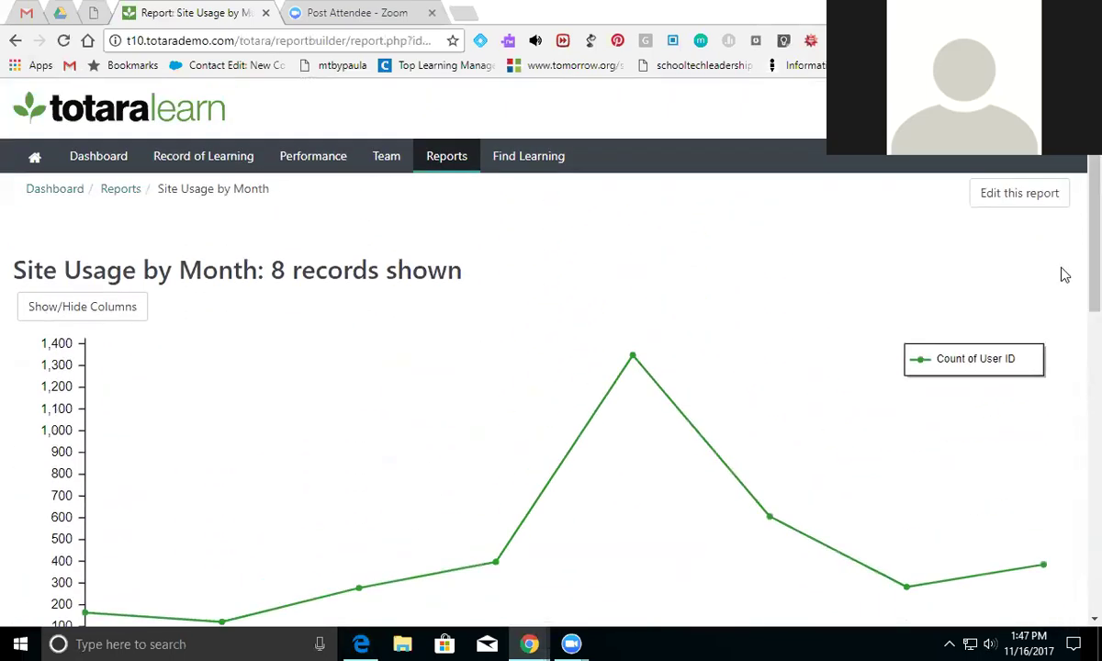
Open the Site Usage by Month report for editing and review its column settings and the Time column's grouping options.
left_click(1010, 197)
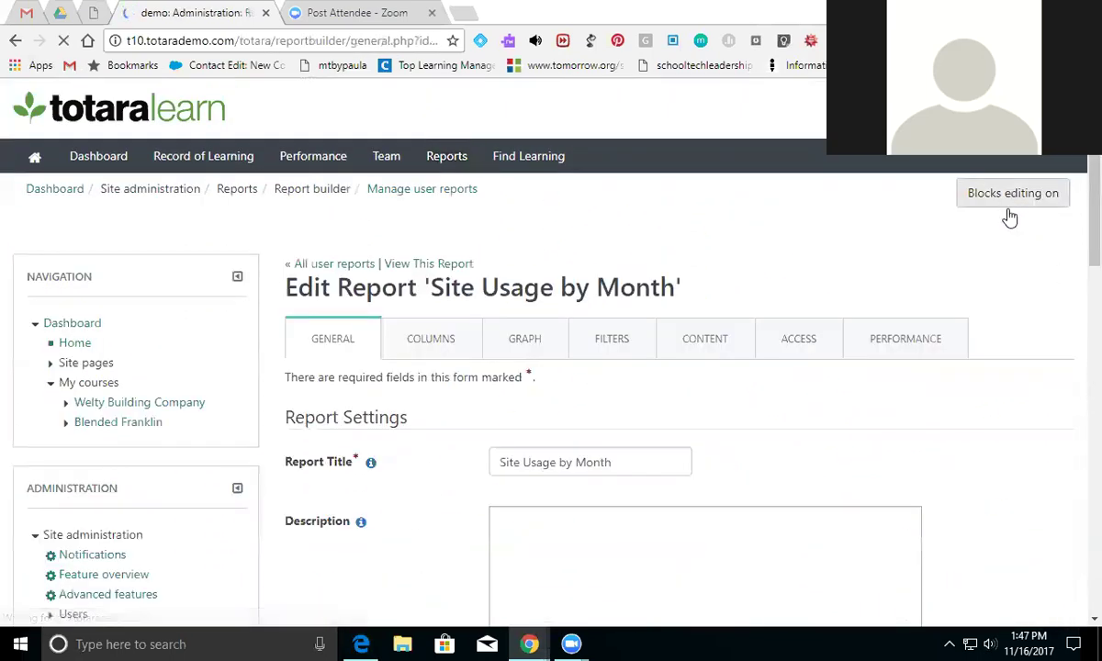
left_click(424, 339)
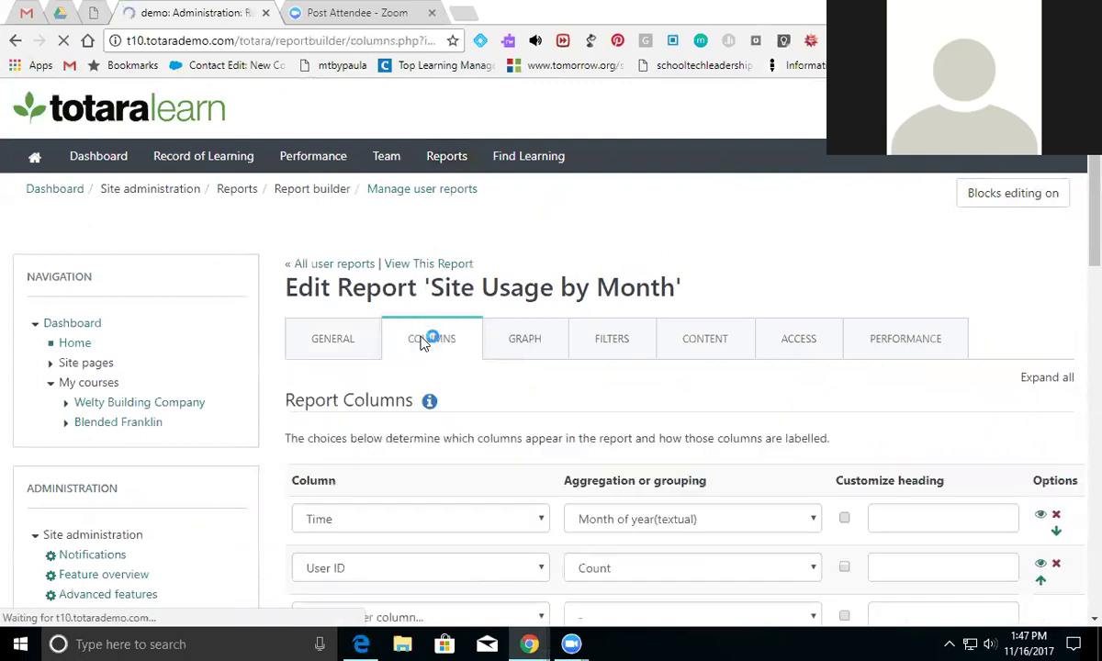
scroll(1078, 273, "down", 1)
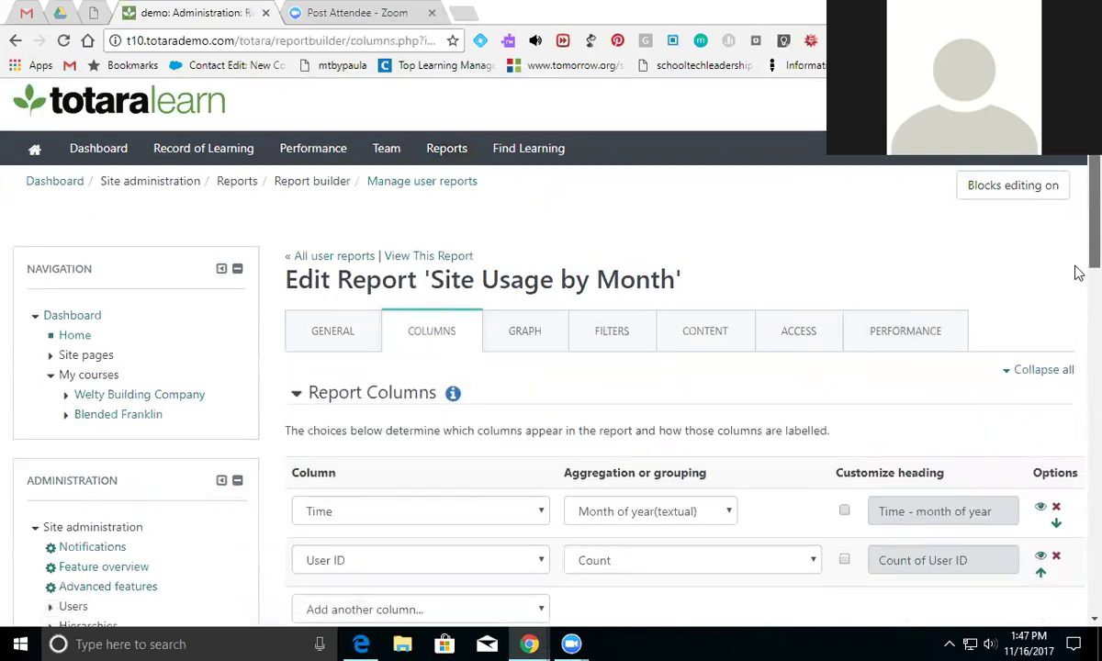
scroll(1079, 273, "down", 3)
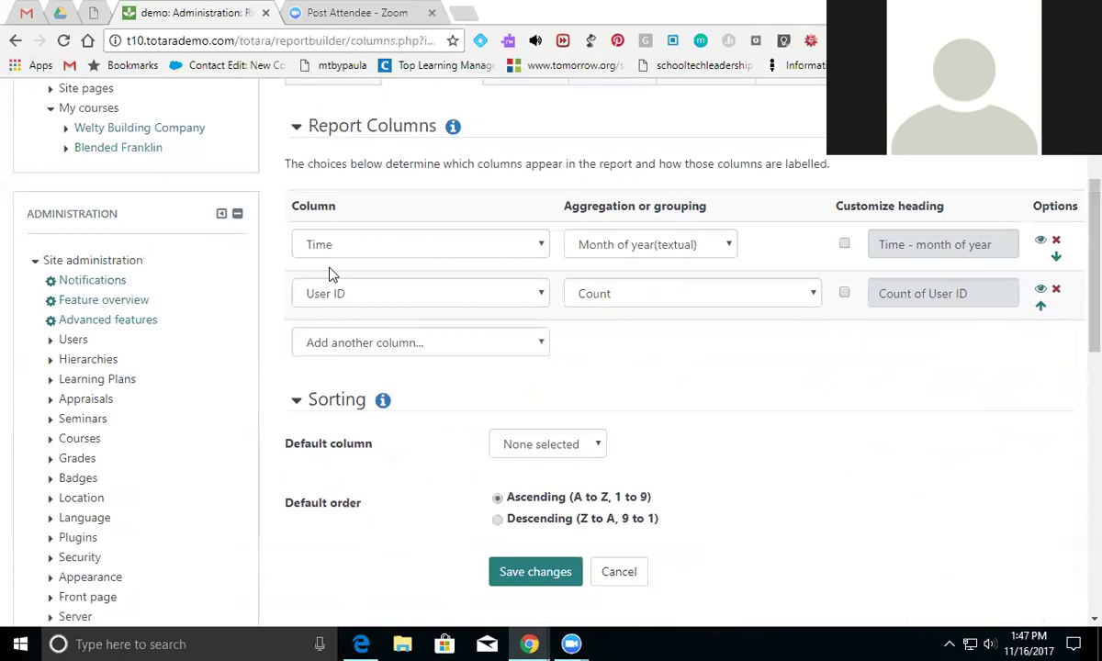
left_click(637, 250)
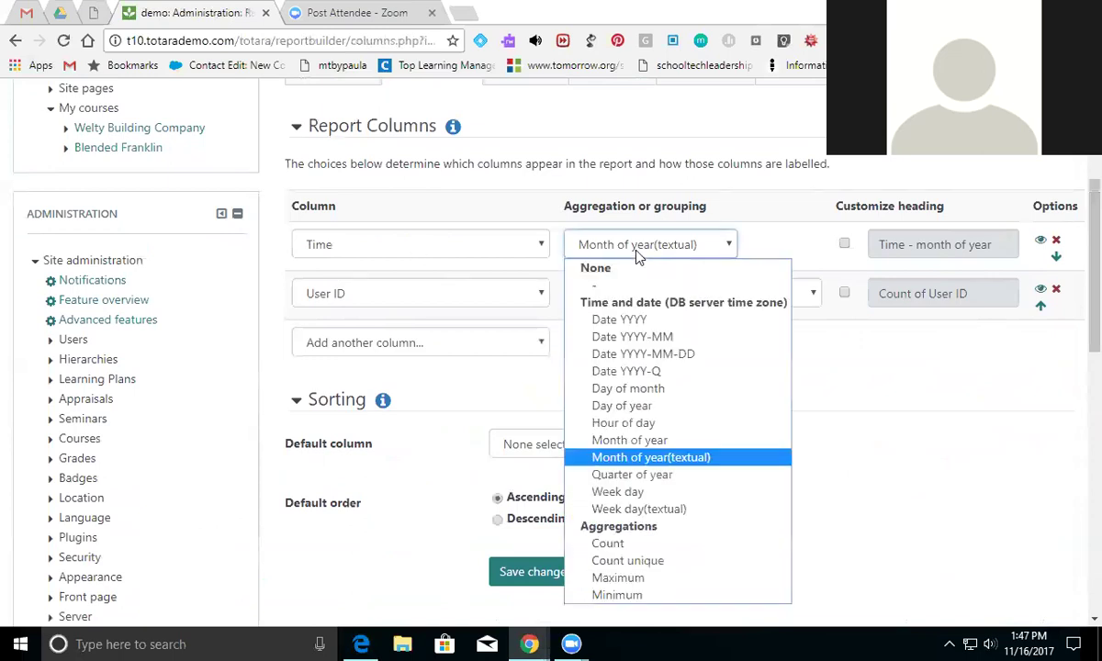
left_click(637, 256)
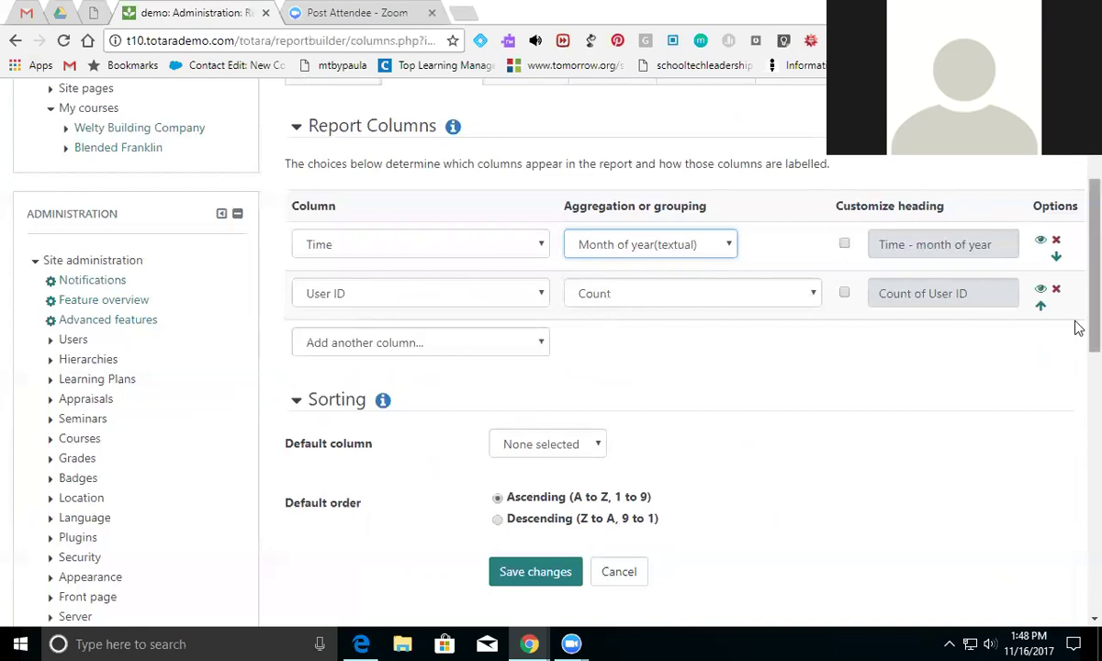
Save the report's graph settings with Time - month of year as the category, and open its content controls.
scroll(1079, 329, "up", 3)
left_click(519, 295)
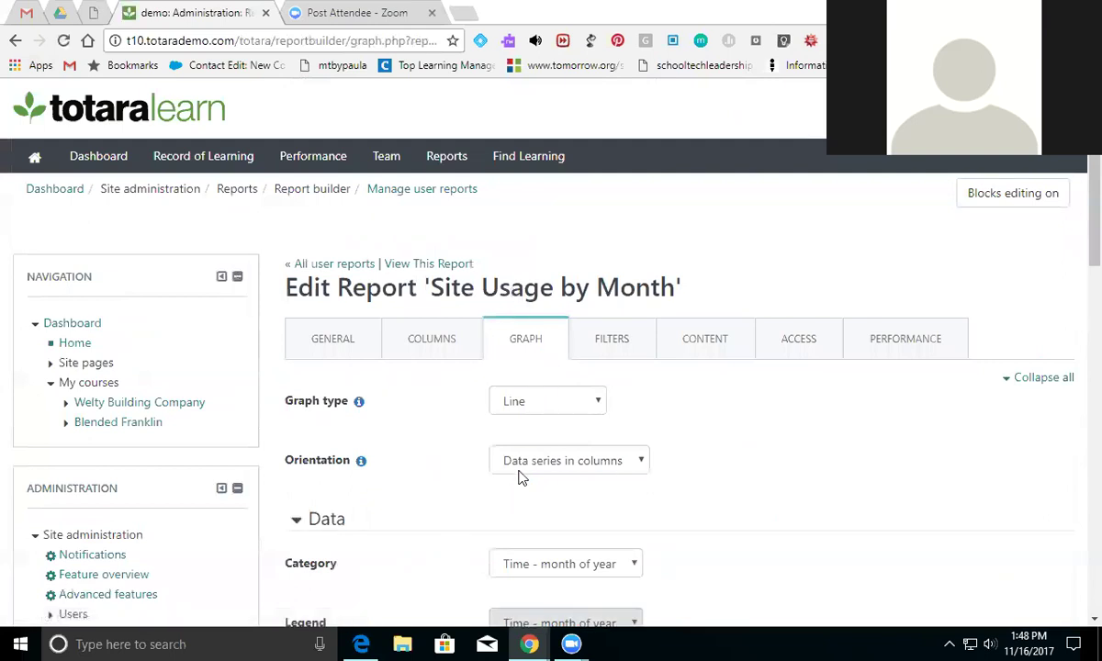
scroll(1075, 233, "down", 3)
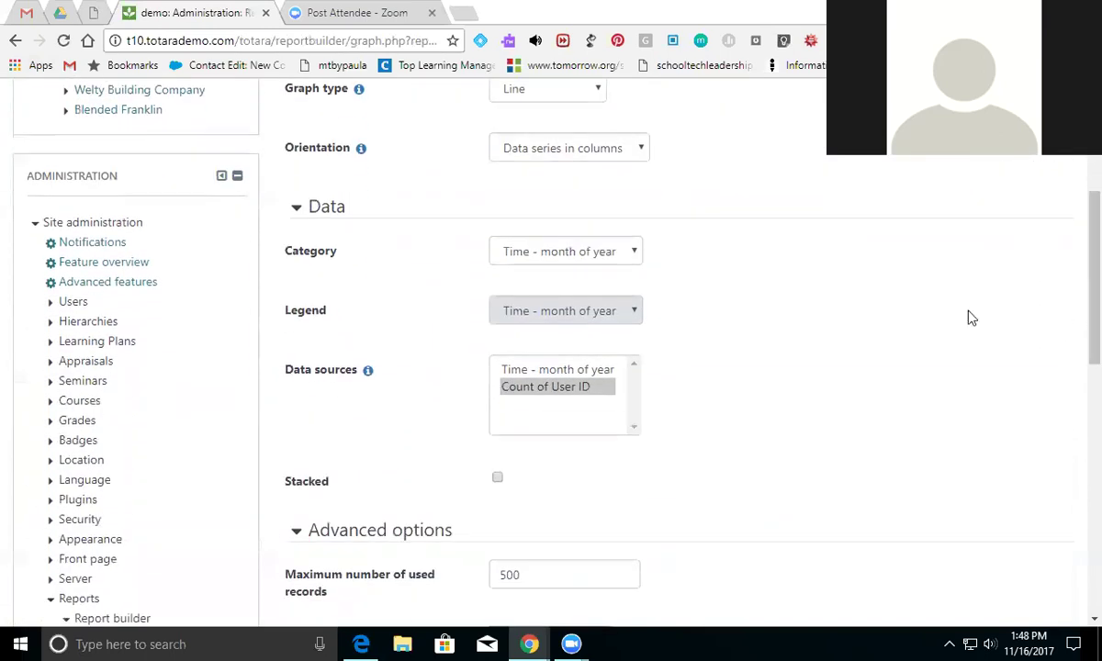
left_click(633, 262)
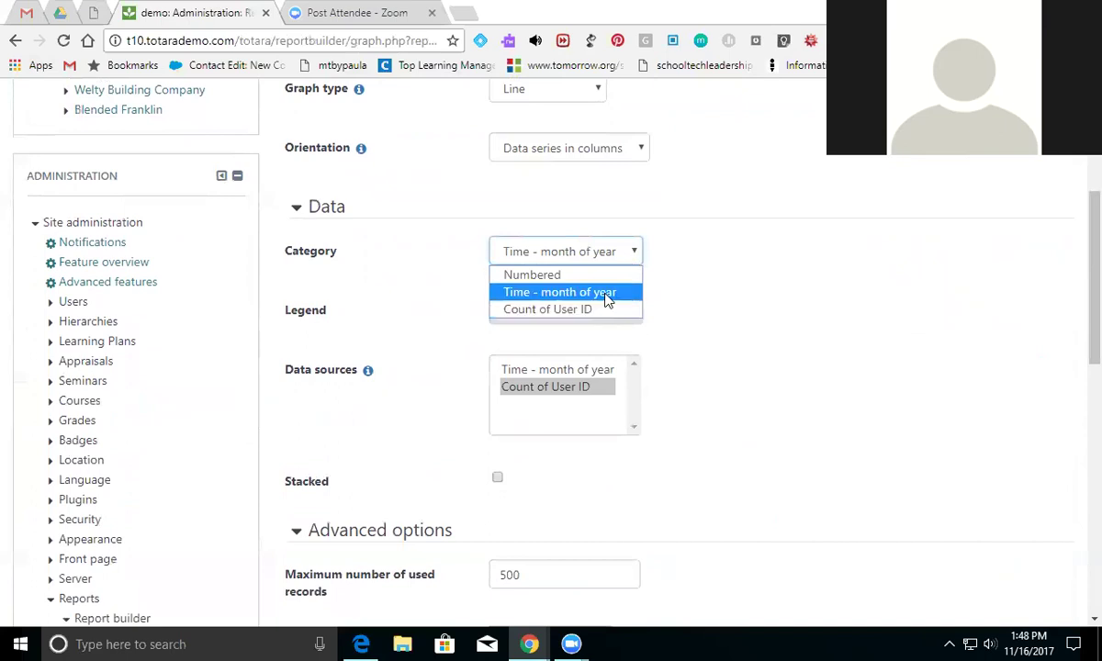
left_click(606, 294)
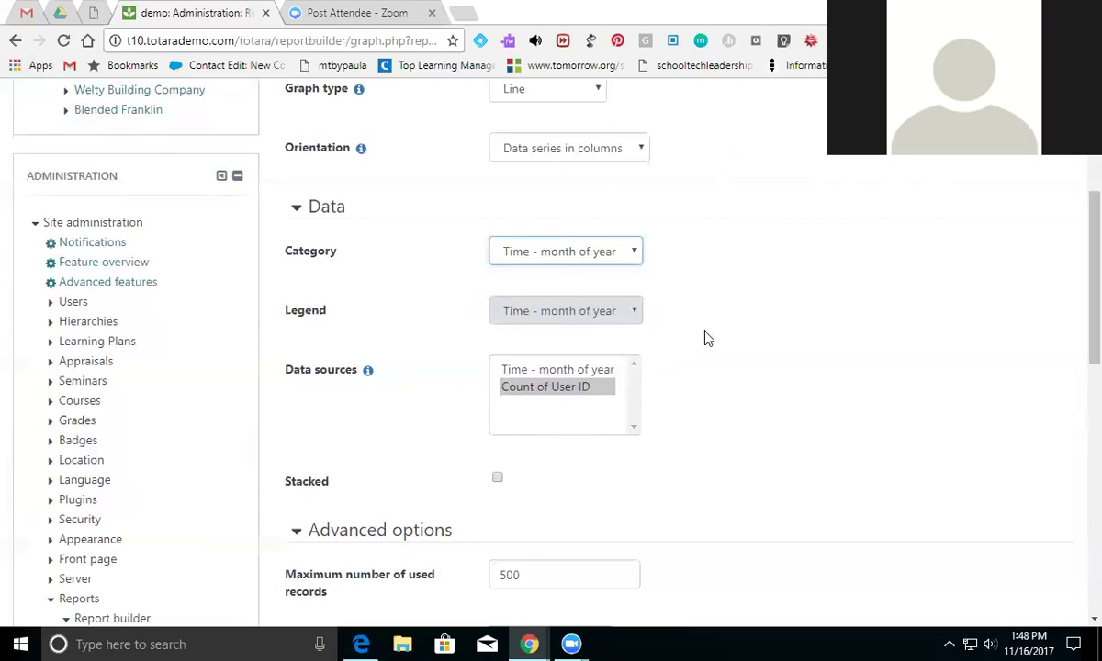
left_click_drag(1075, 347, 1076, 468)
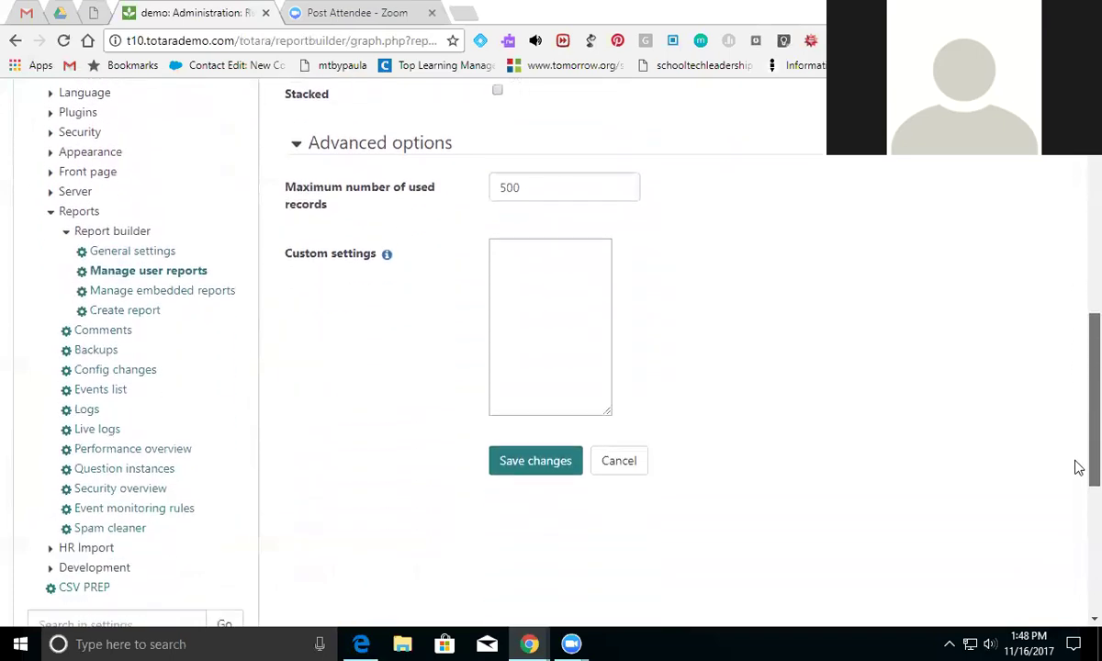
left_click(542, 462)
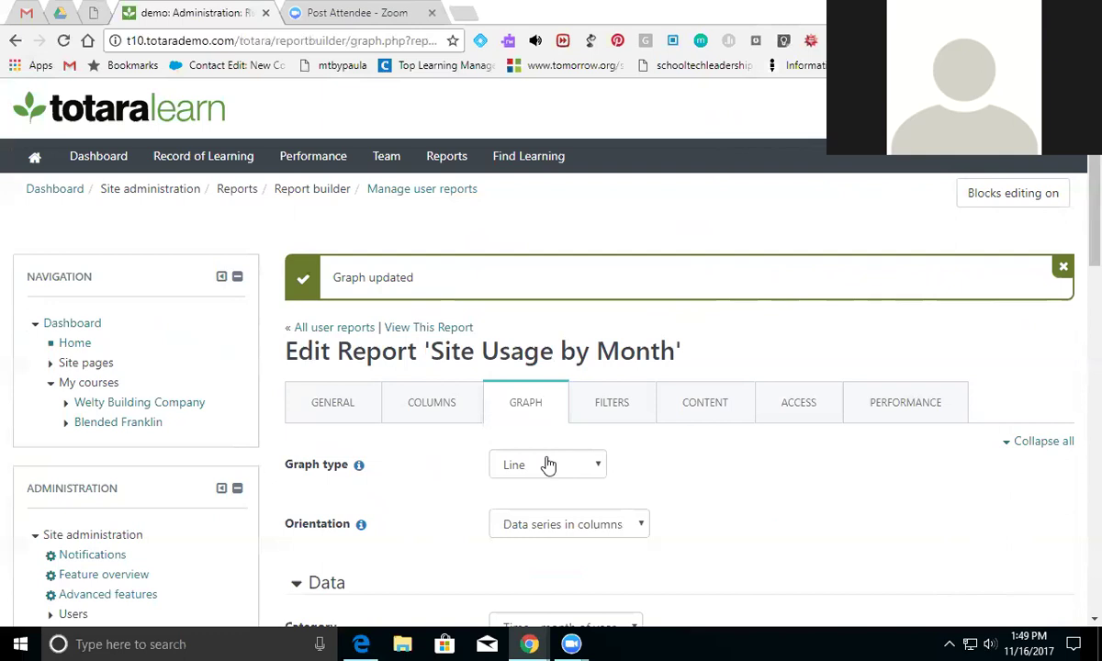
left_click(683, 407)
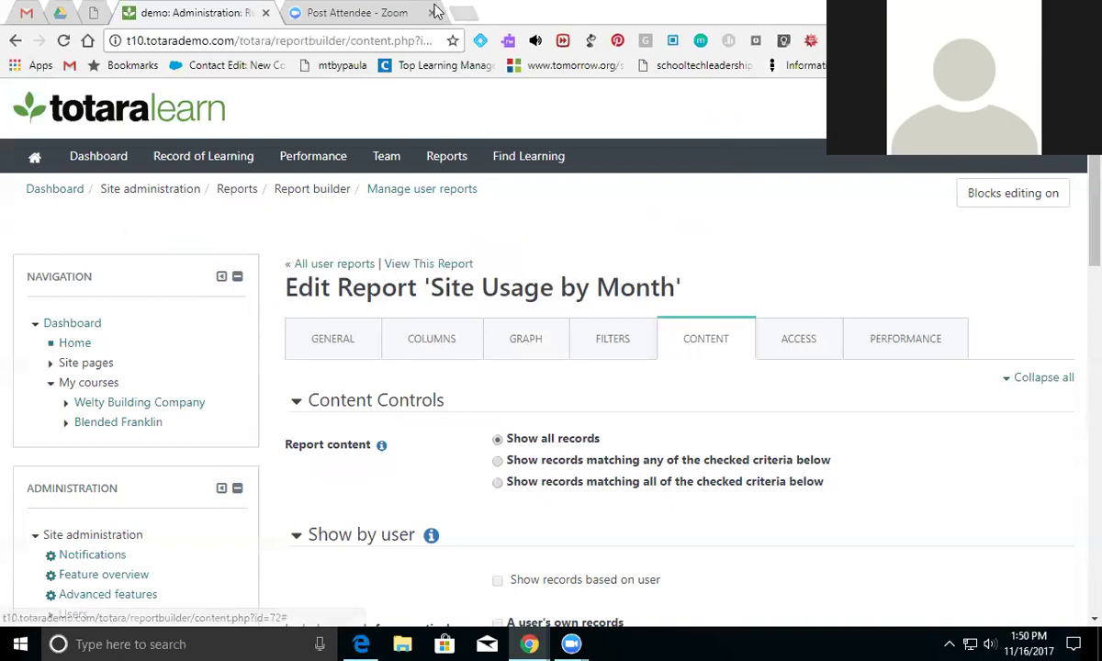
left_click(465, 13)
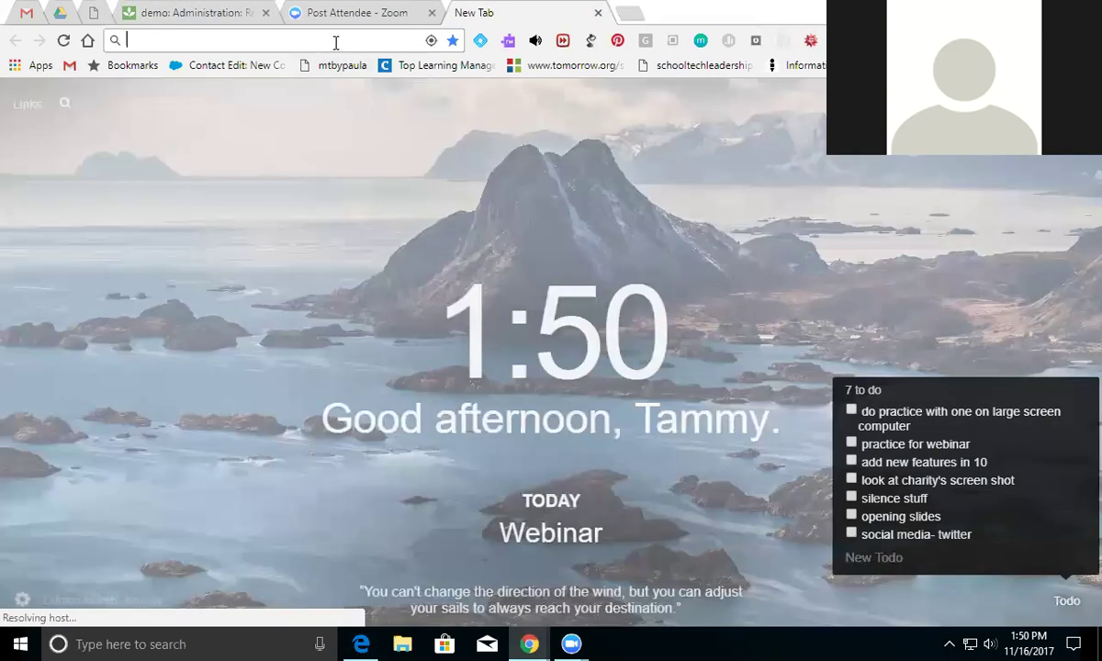
type("www.")
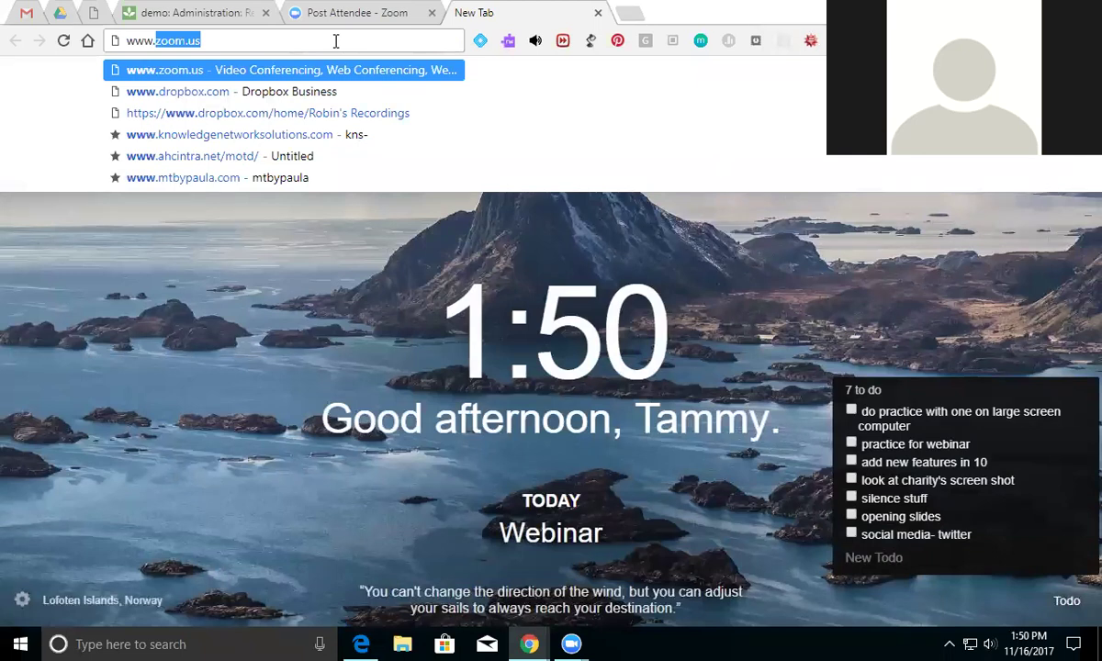
type("eclass4learning.com/take-the-tour/ver2/")
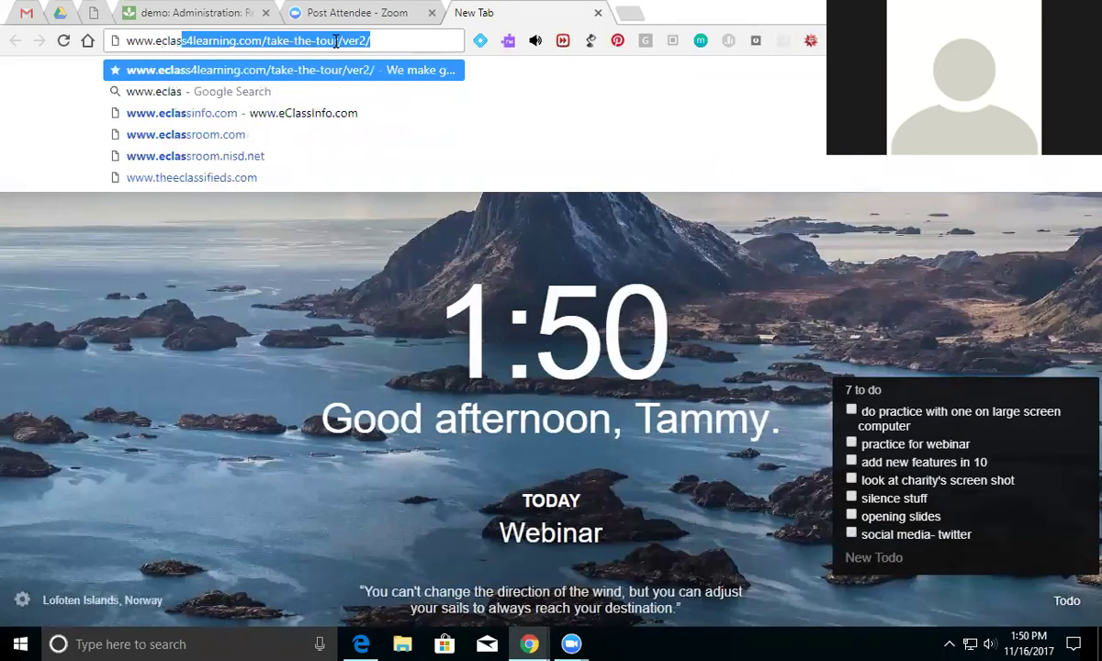
left_click(266, 40)
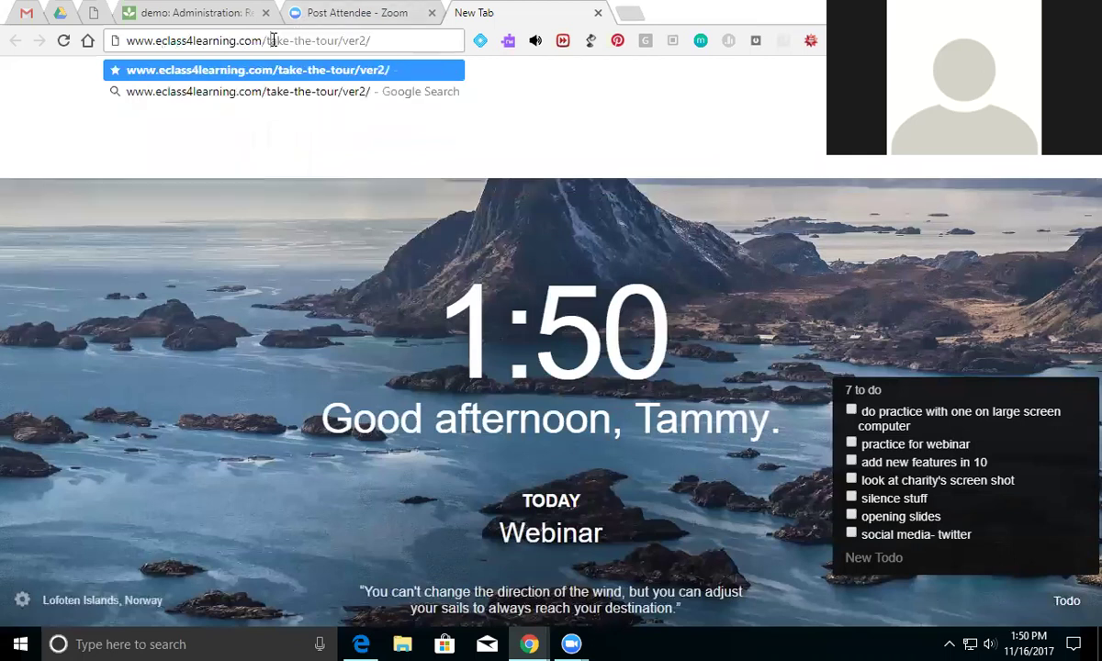
left_click_drag(264, 40, 373, 41)
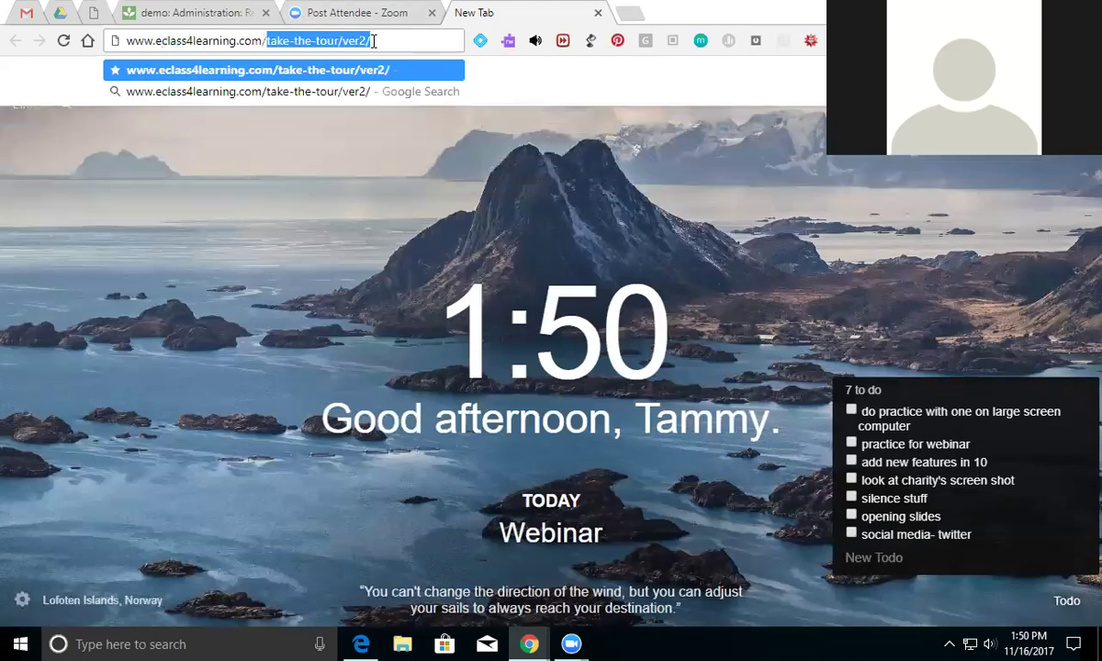
key("BackSpace")
key("Return")
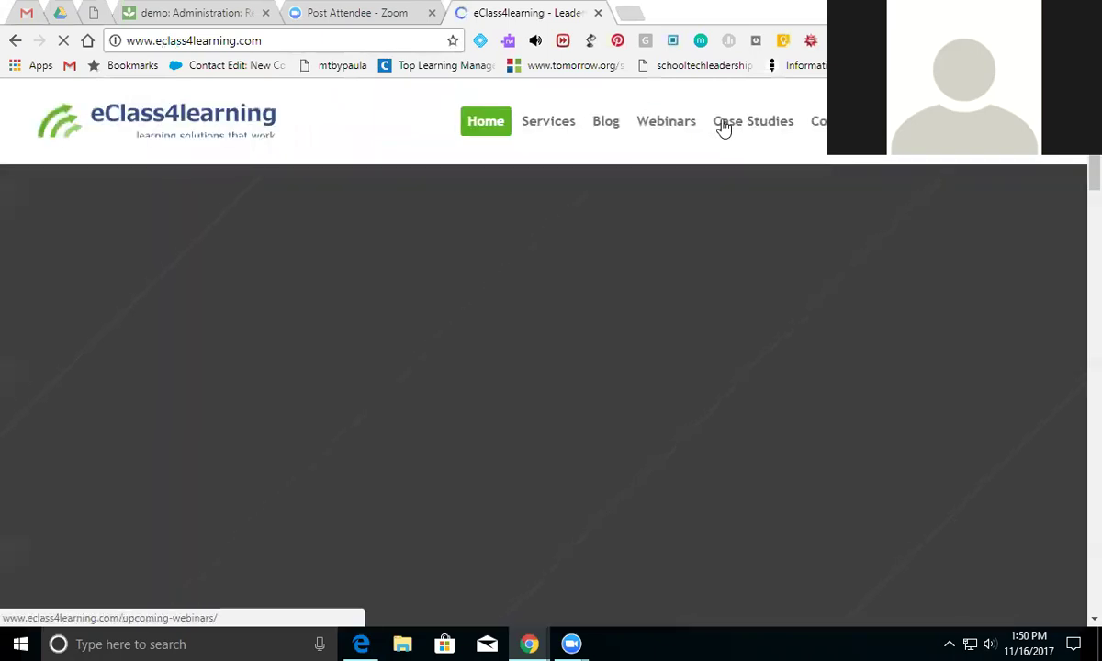
Open the website's Upcoming Webinars page and dismiss the webinar interest form that covers it.
left_click(675, 128)
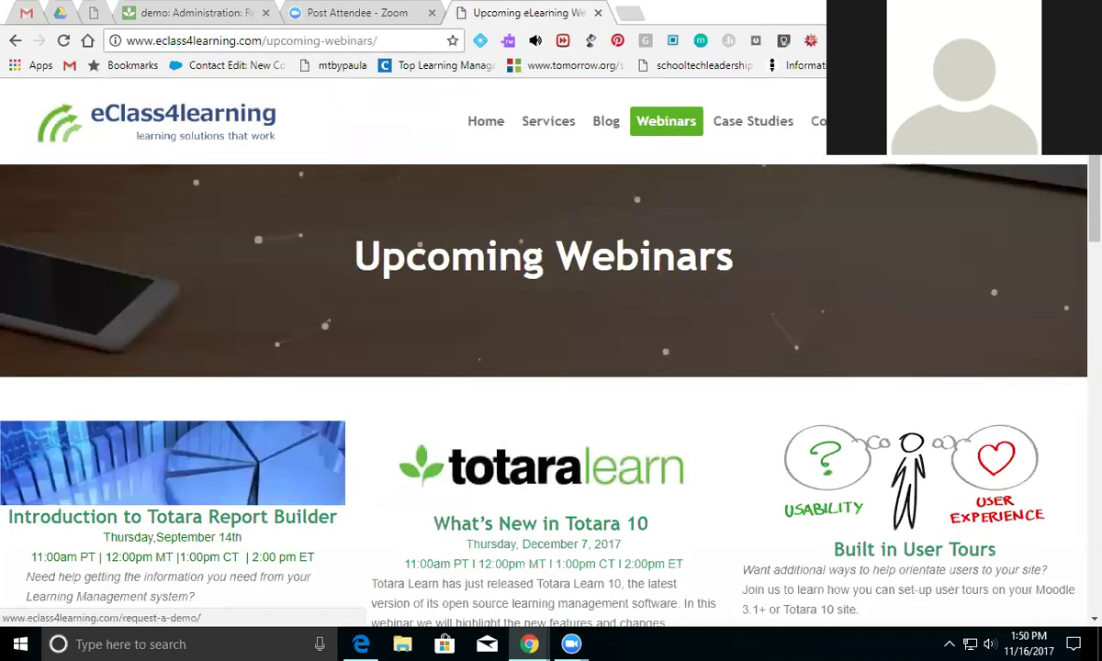
scroll(1070, 213, "down", 3)
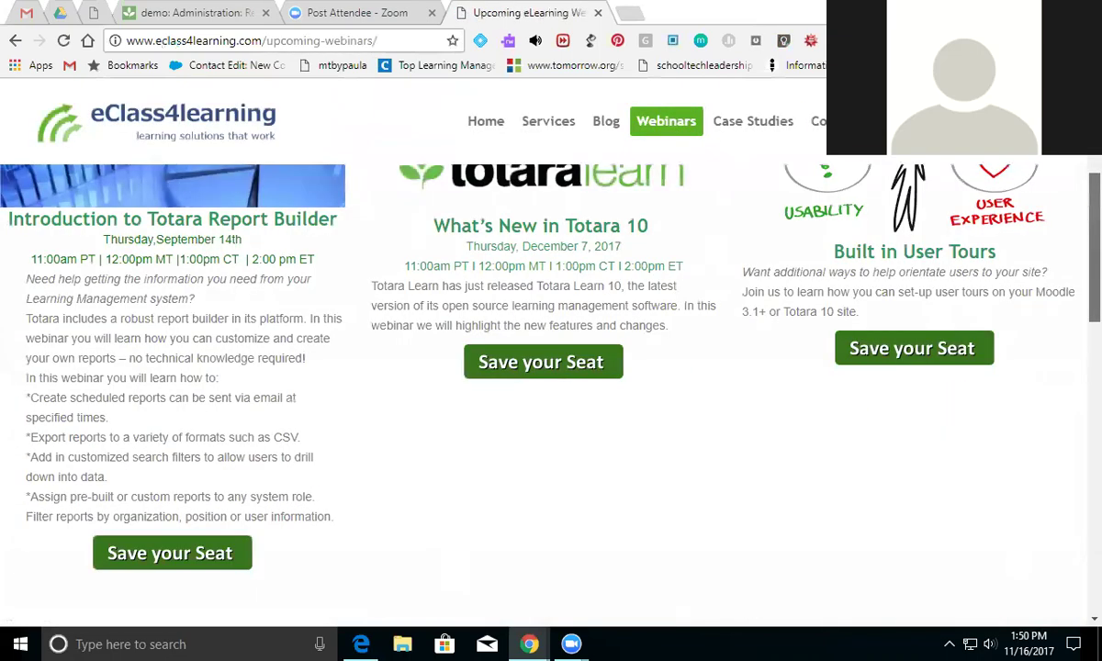
scroll(544, 395, "up", 1)
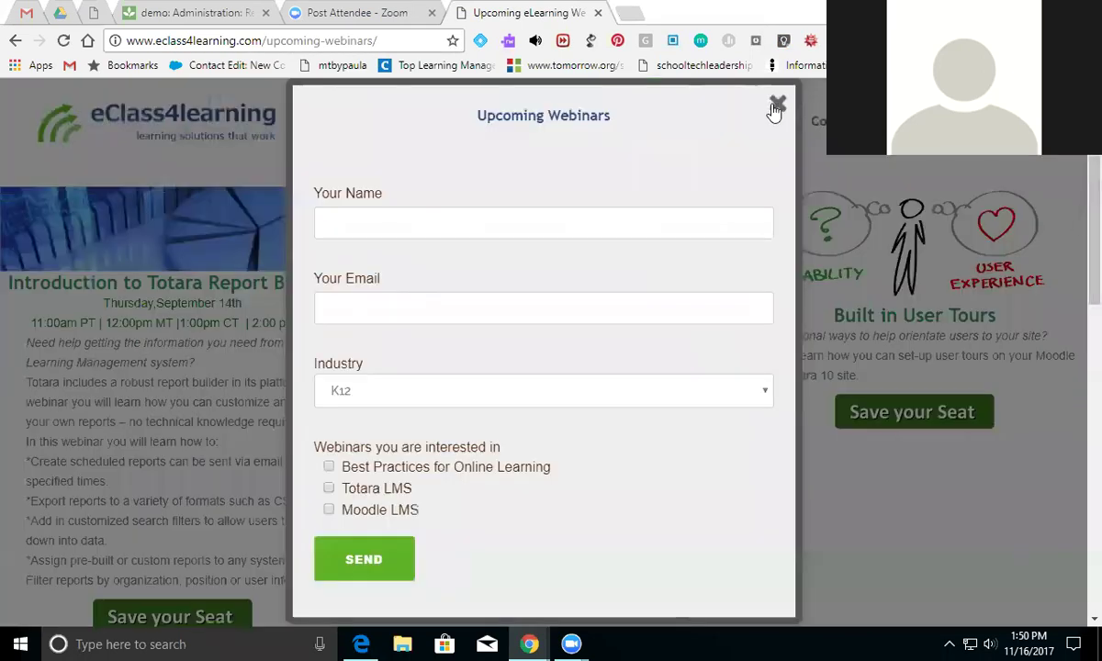
left_click(776, 107)
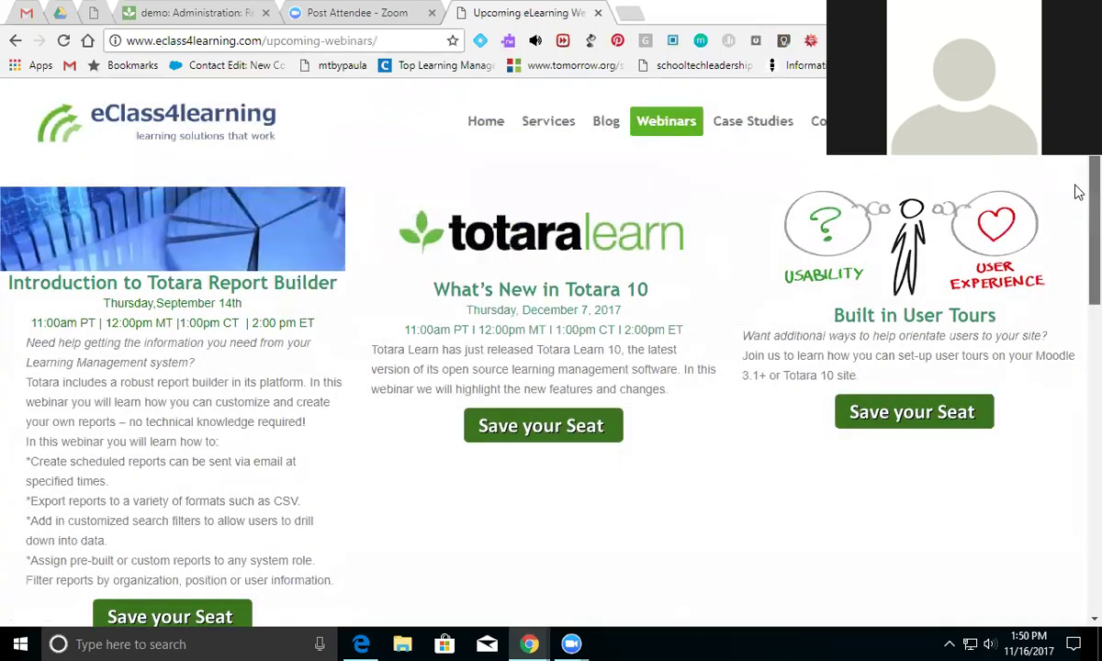
Look through the upcoming webinar listings and open the registration page for the Built in User Tours webinar.
mouse_move(1075, 186)
left_mouse_down()
mouse_move(1076, 202)
mouse_move(1076, 187)
left_mouse_up()
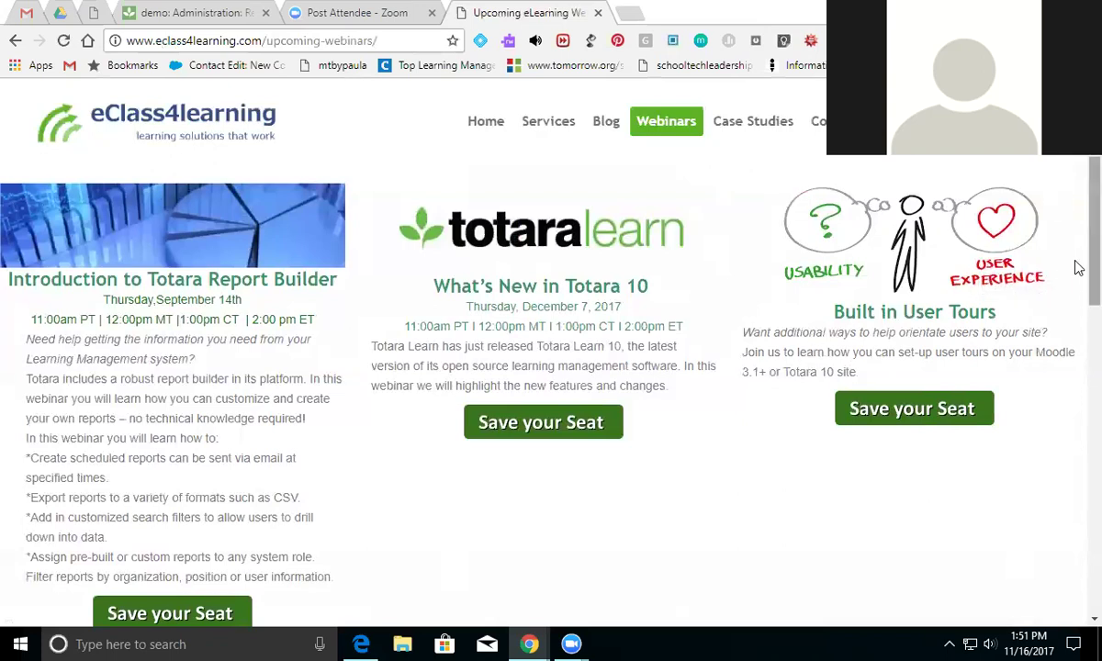
scroll(1078, 275, "down", 3)
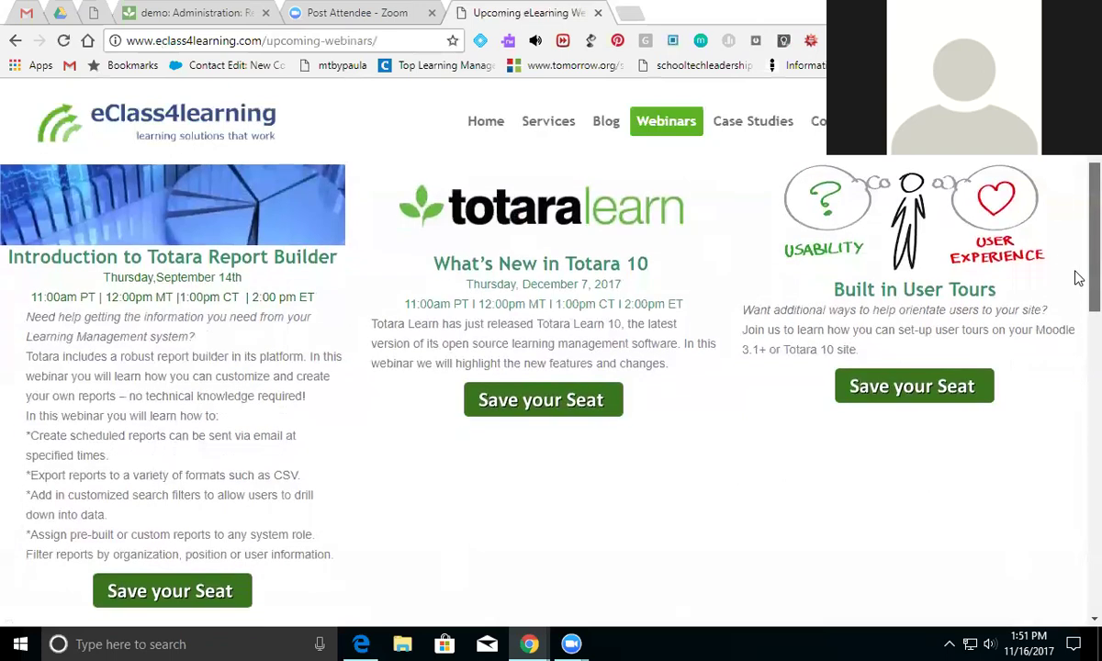
scroll(1077, 340, "up", 3)
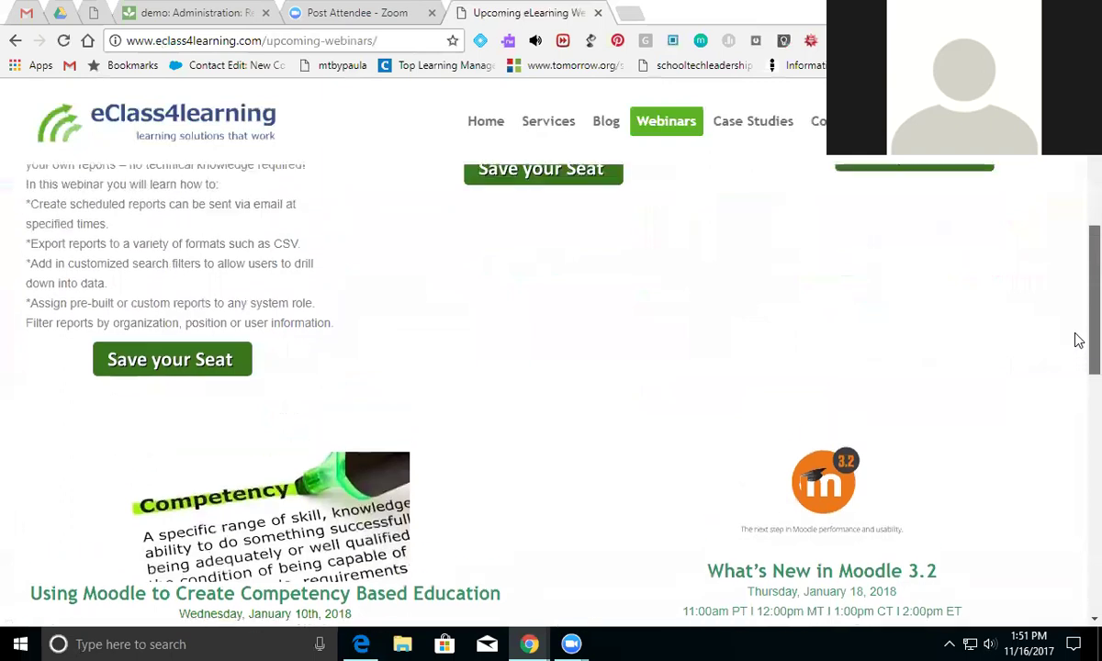
scroll(1077, 276, "up", 1)
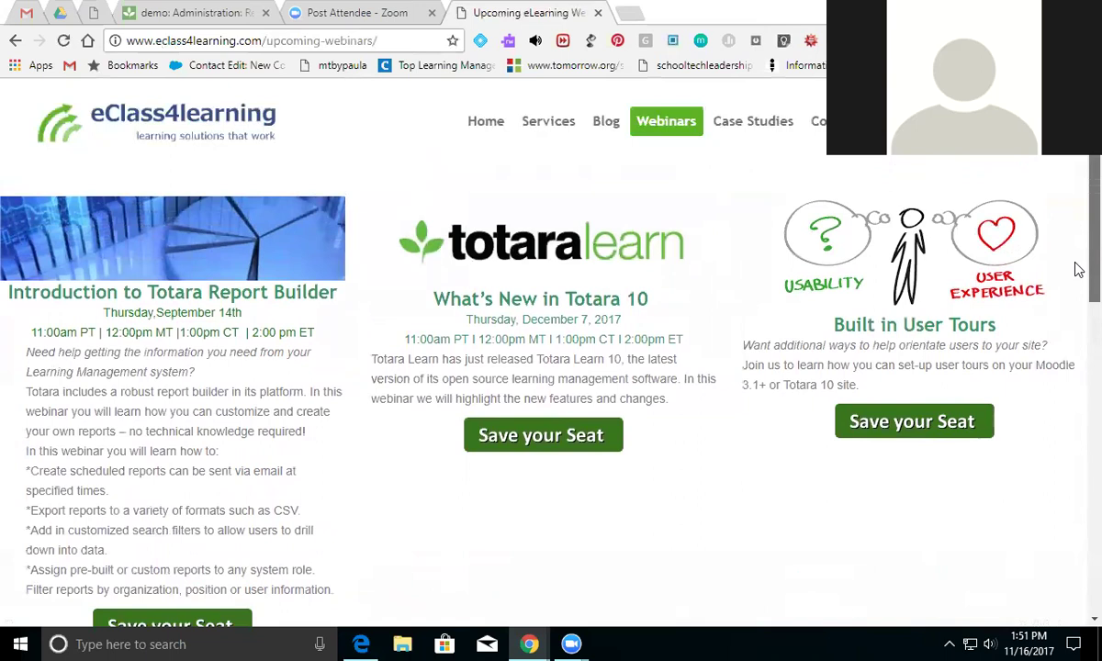
scroll(1078, 269, "up", 1)
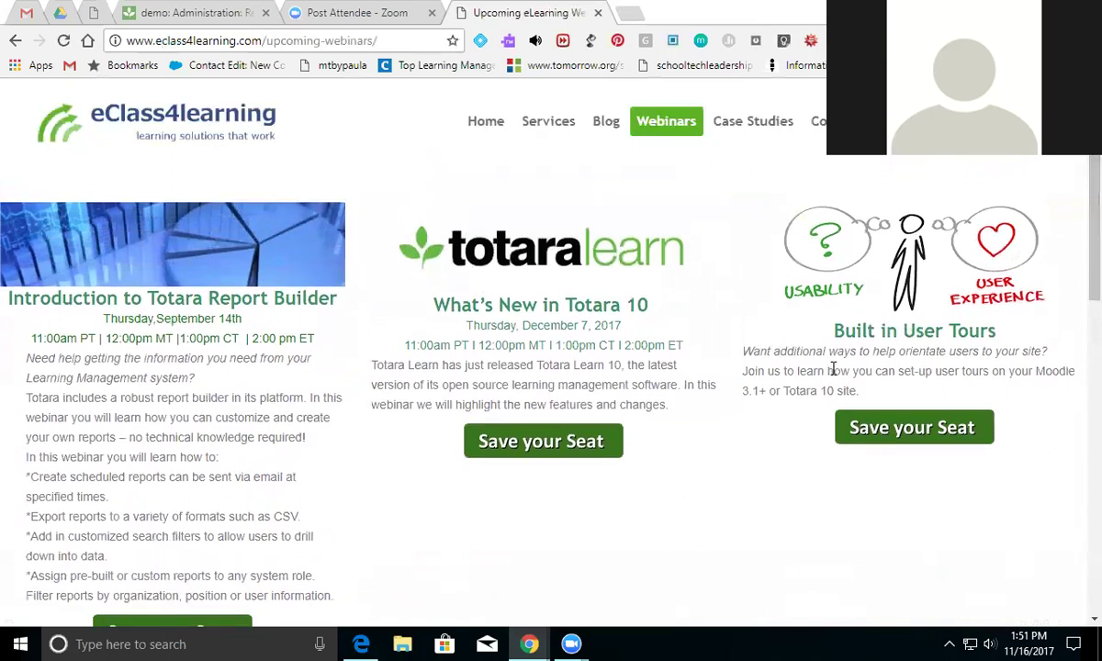
left_click(877, 435)
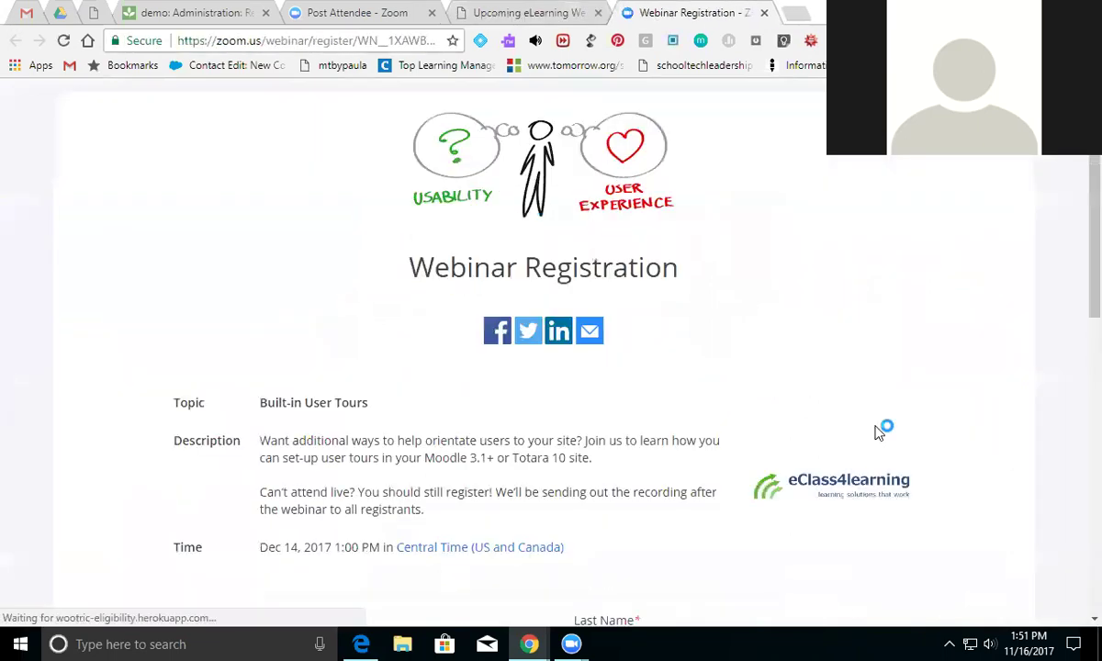